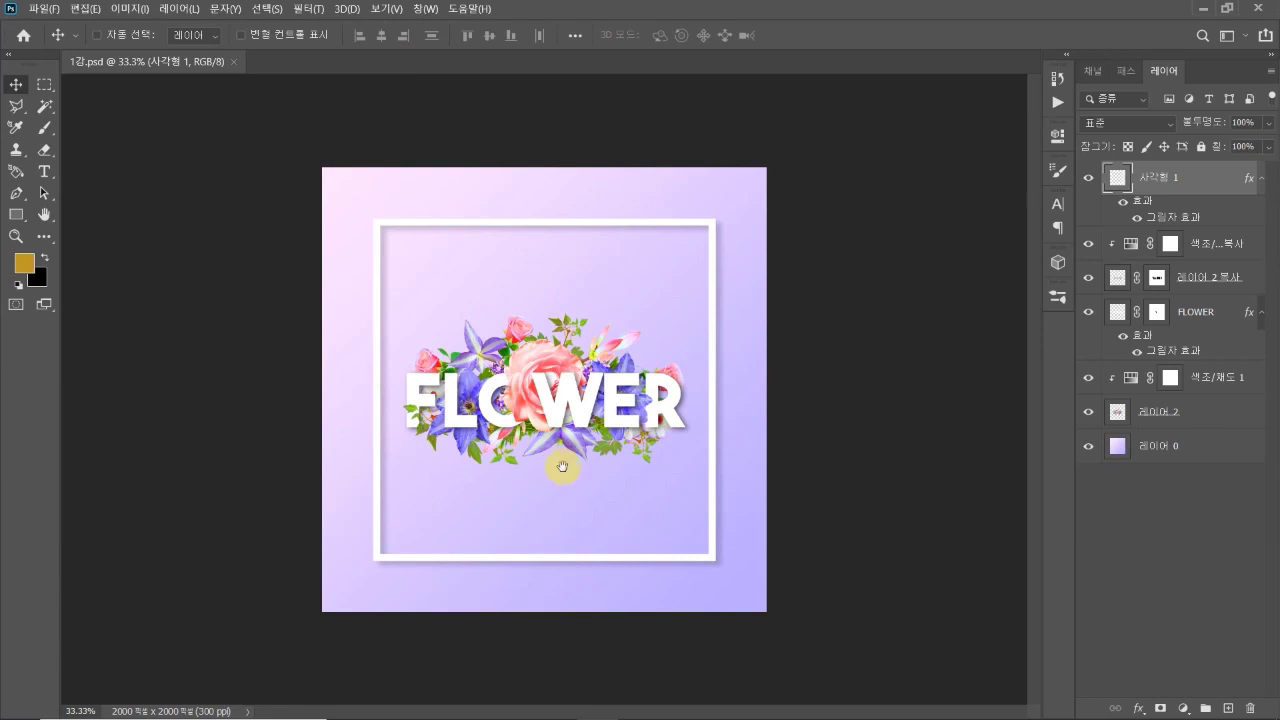
pyautogui.scroll(1, 563, 444)
pyautogui.scroll(1, 558, 430)
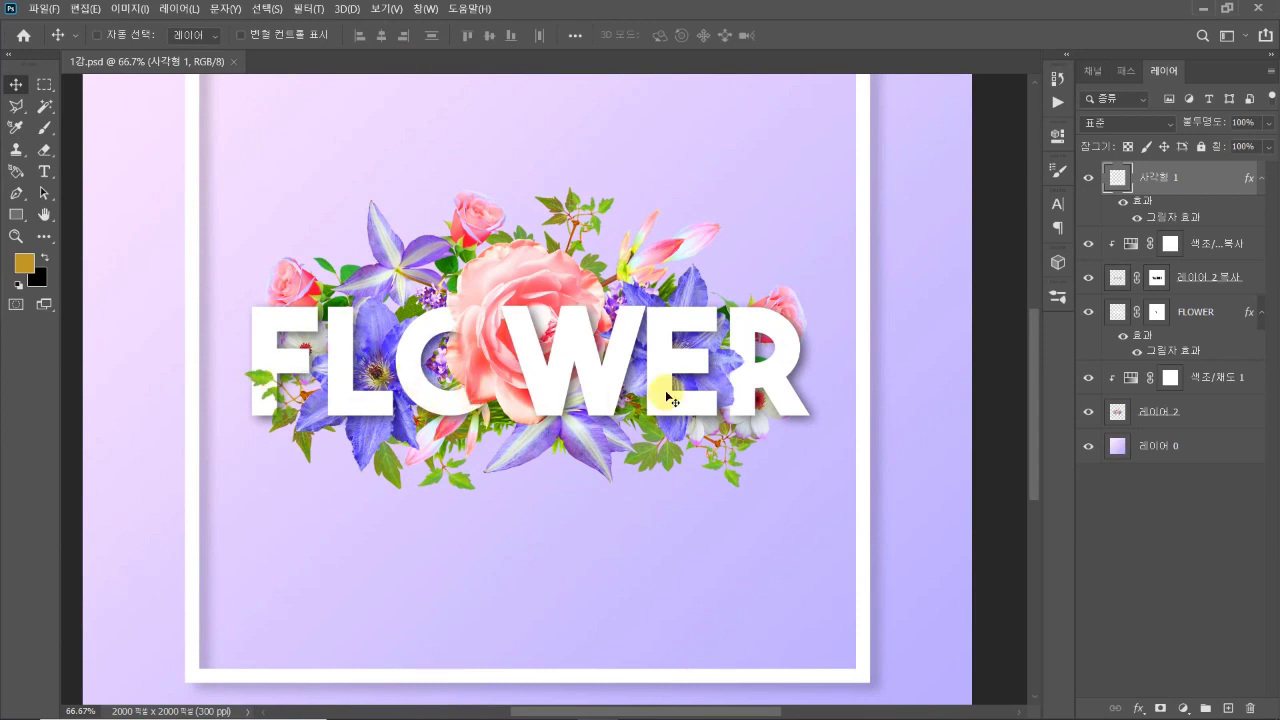
pyautogui.hotkey('ctrl', '-')
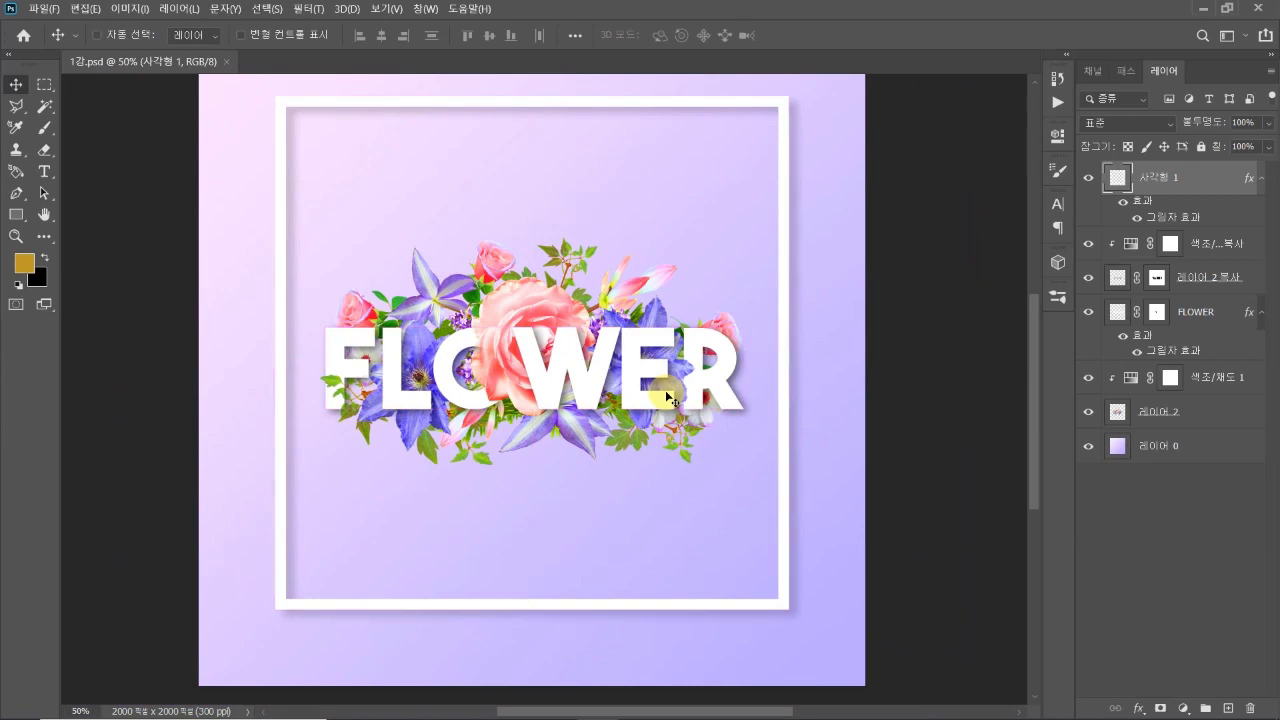
pyautogui.hotkey('ctrl', '-')
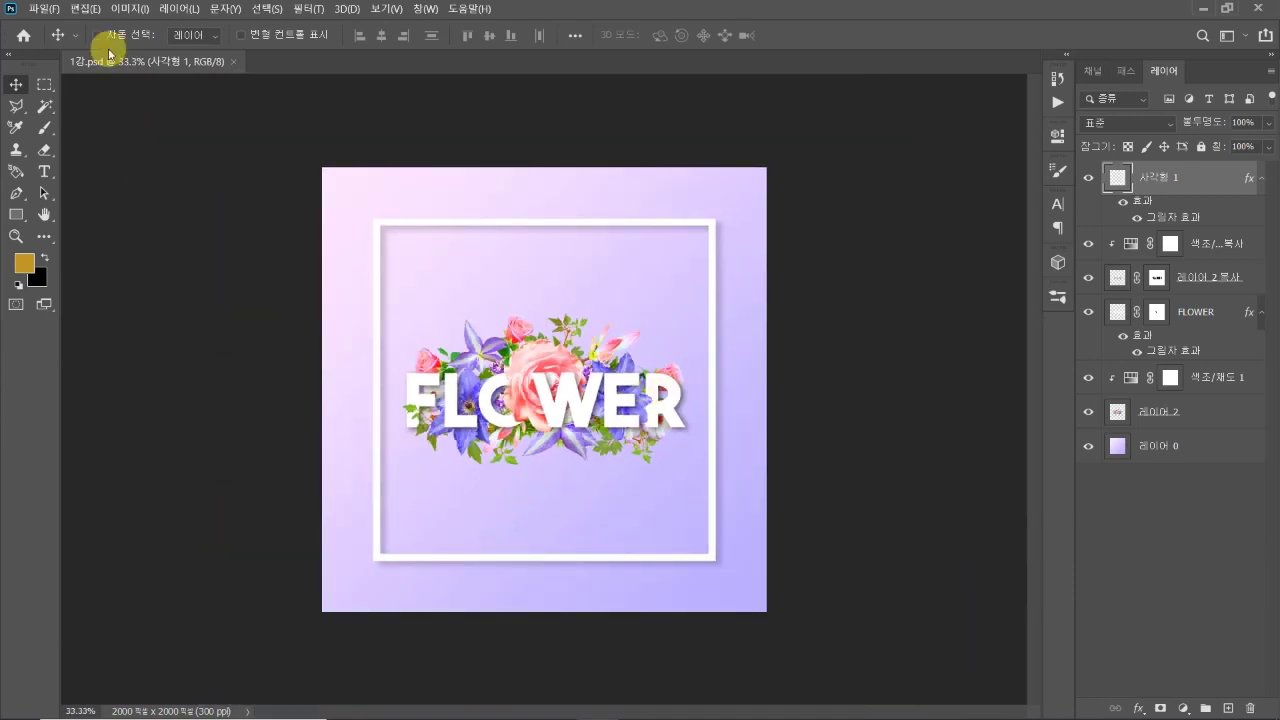
# Step: Create a new 2000 x 2000 pixel document at 300 pixels per inch with a white RGB background
pyautogui.click(44, 9)
pyautogui.click(53, 27)
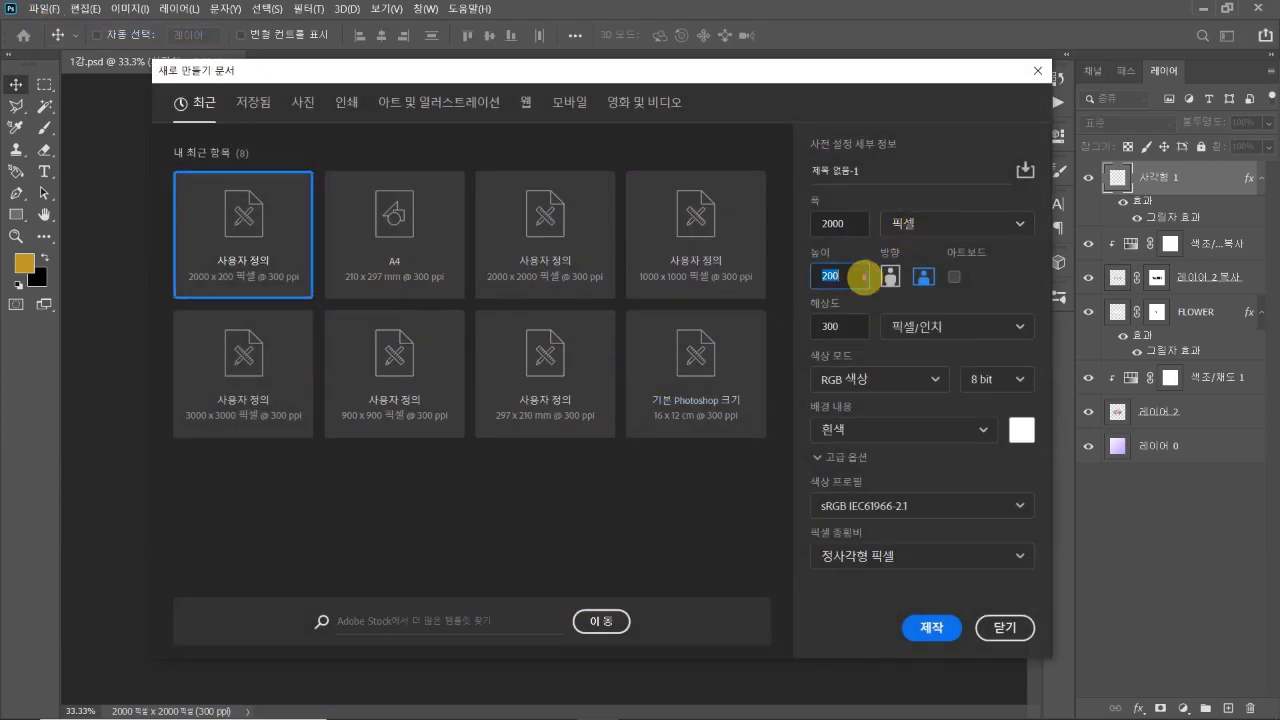
pyautogui.click(862, 278)
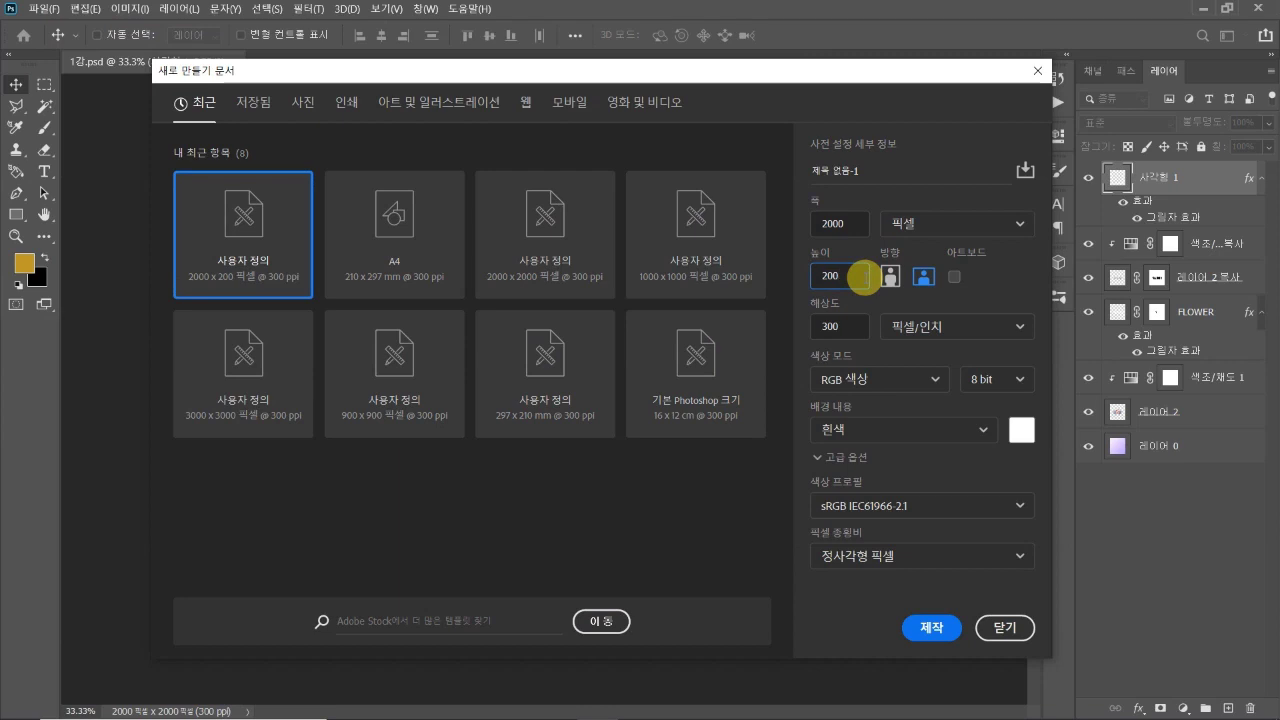
pyautogui.click(860, 325)
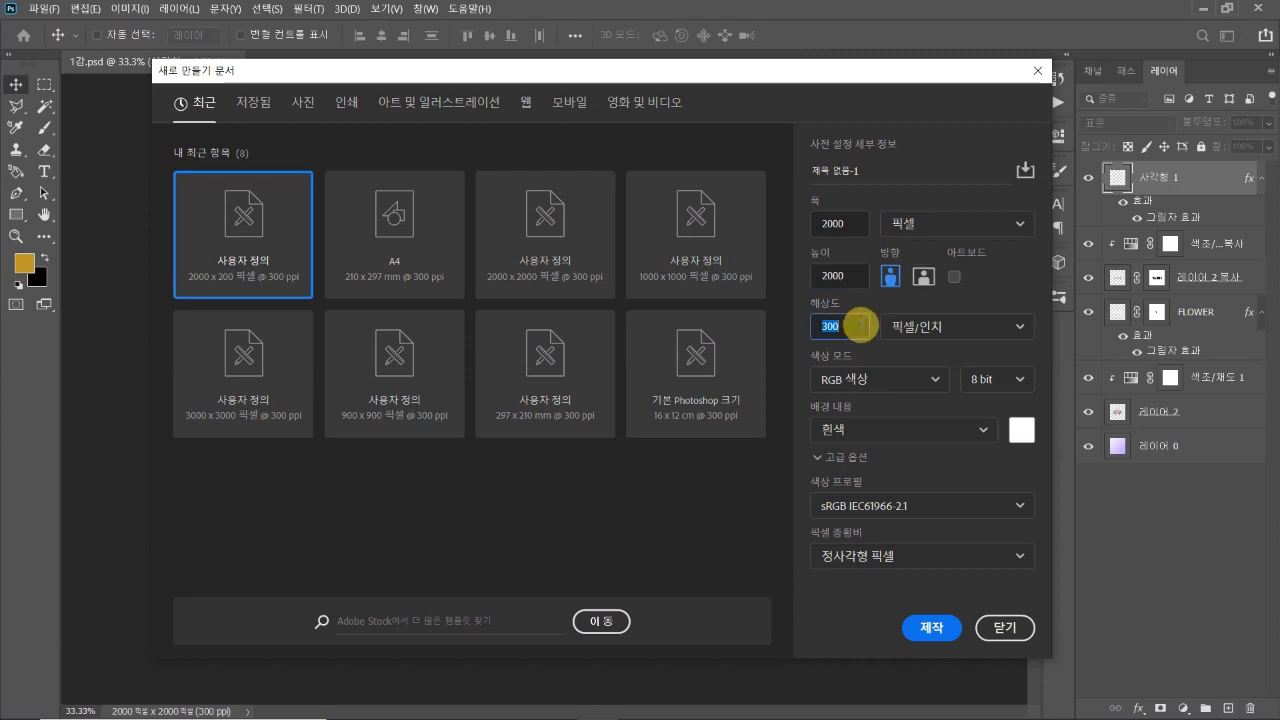
pyautogui.click(930, 628)
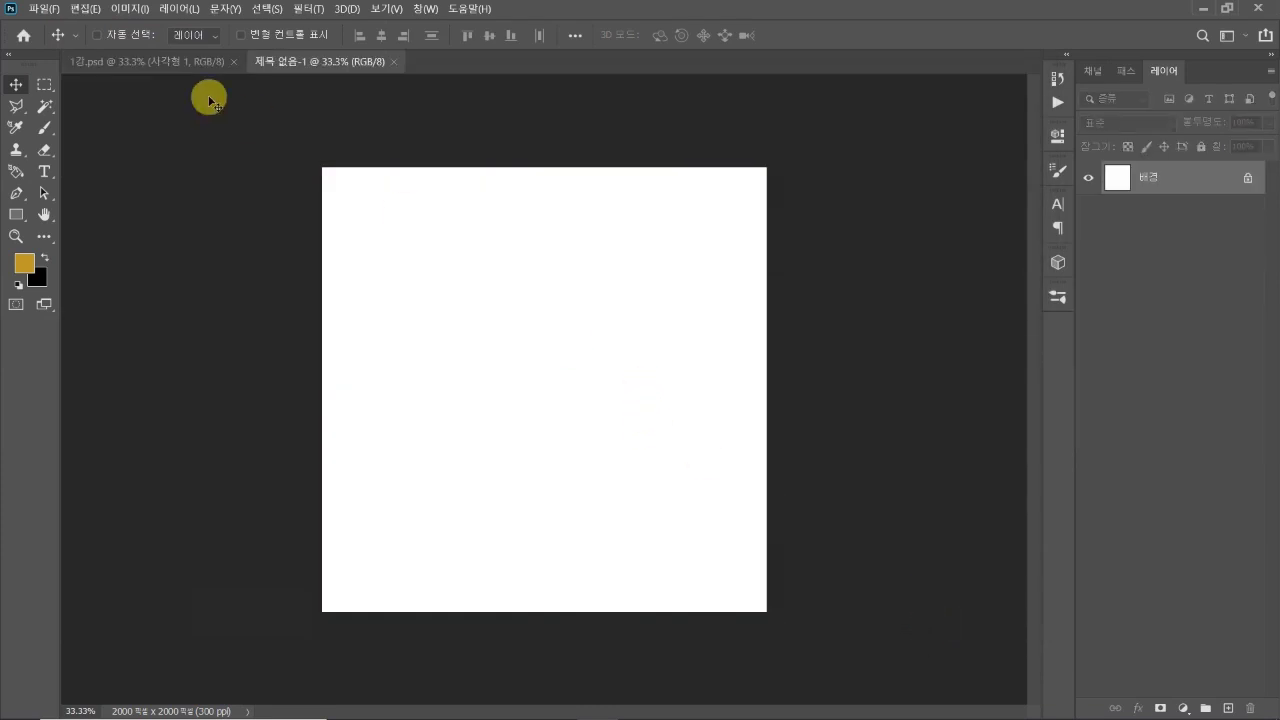
# Step: Add the horizontal text FLOWER near the middle of the new blank document
pyautogui.click(170, 70)
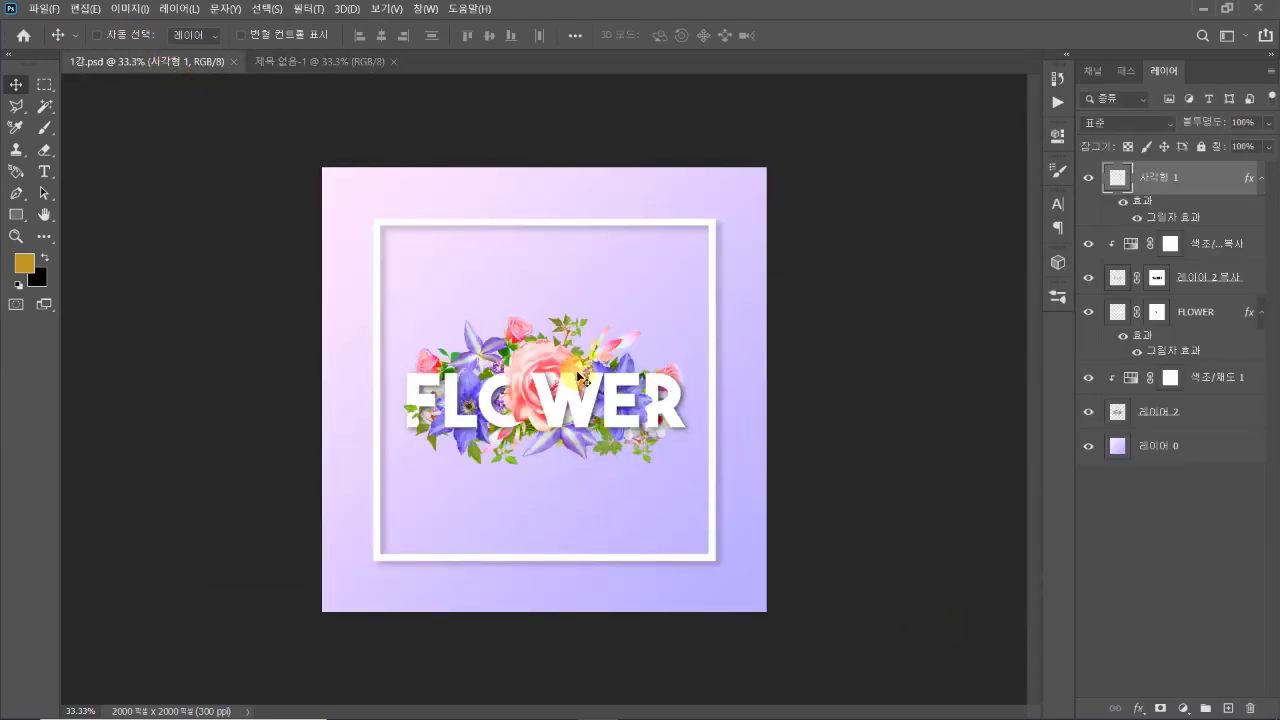
pyautogui.click(320, 64)
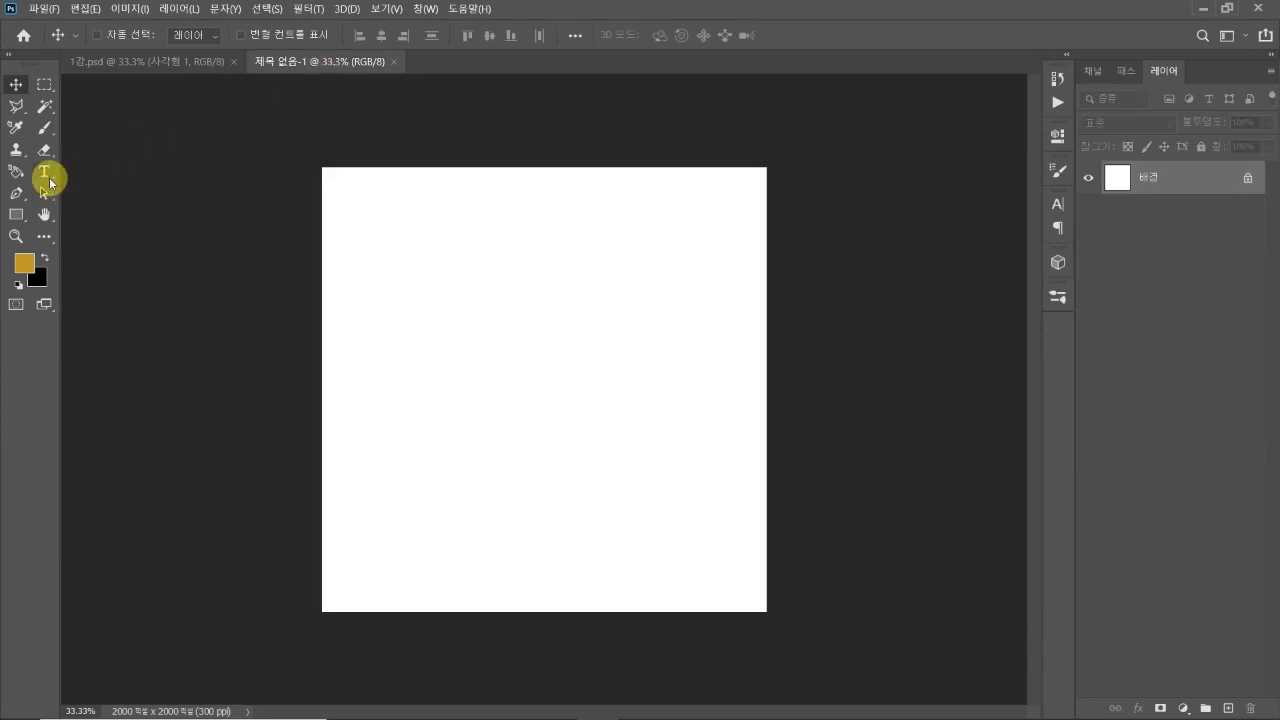
pyautogui.press('t')
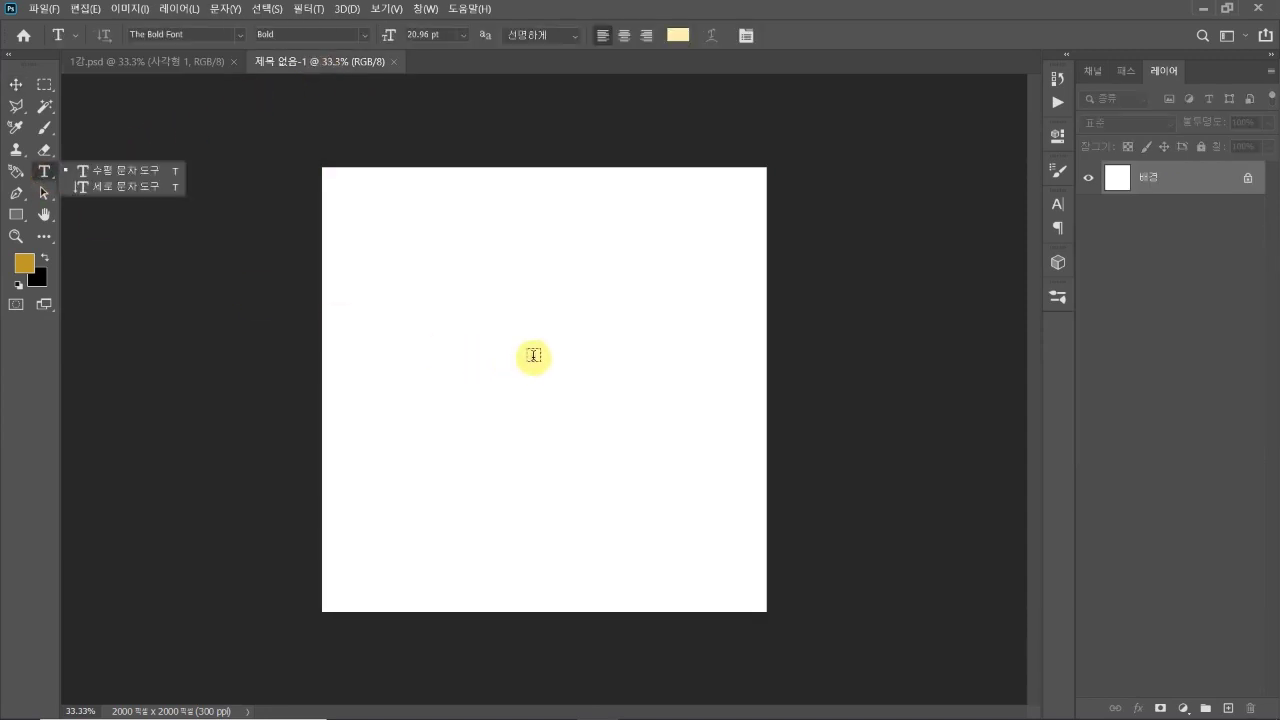
pyautogui.click(533, 355)
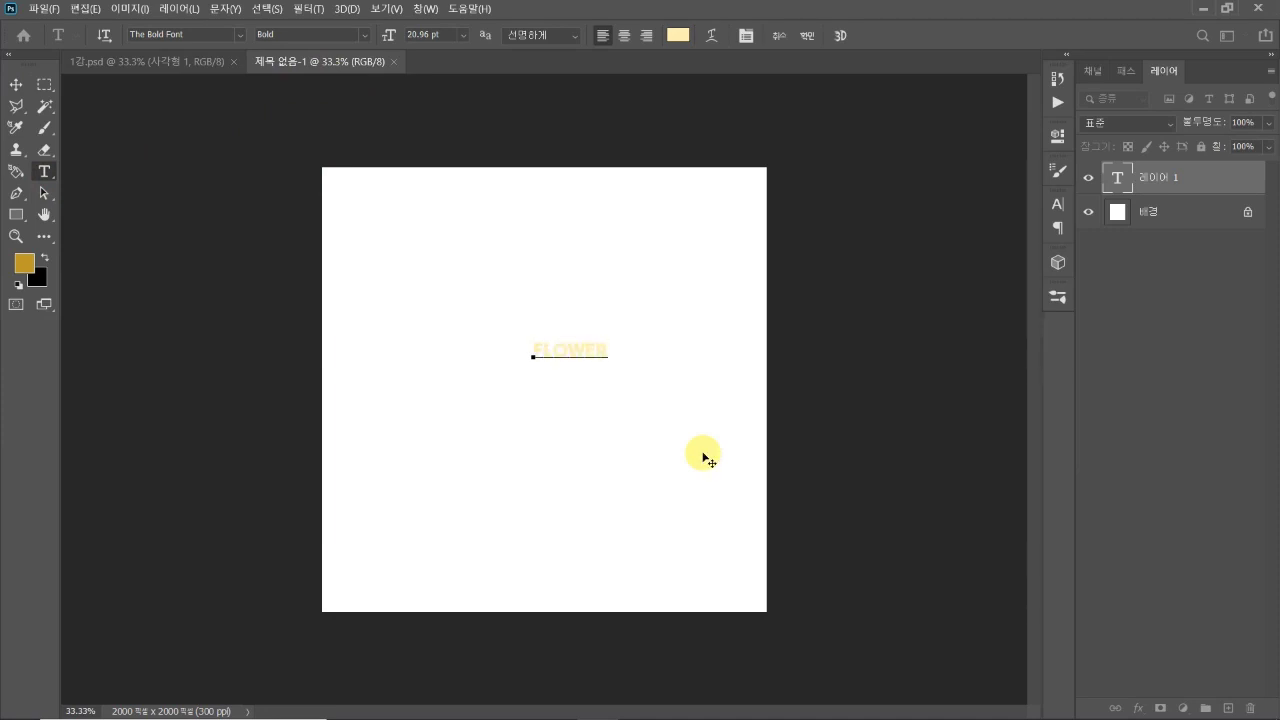
pyautogui.click(14, 85)
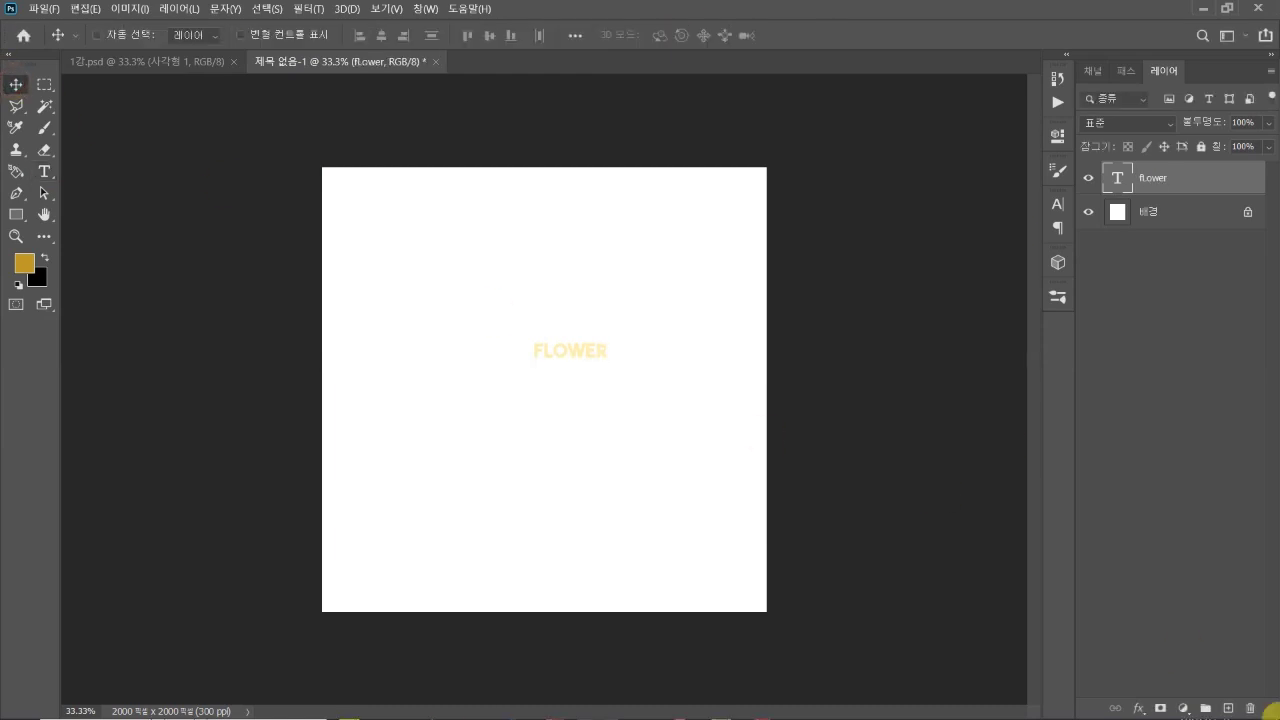
# Step: Scale the FLOWER text up to about 357% and centre it horizontally on the canvas
pyautogui.hotkey('ctrl', 't')
pyautogui.moveTo(571, 366); pyautogui.dragTo(562, 411)
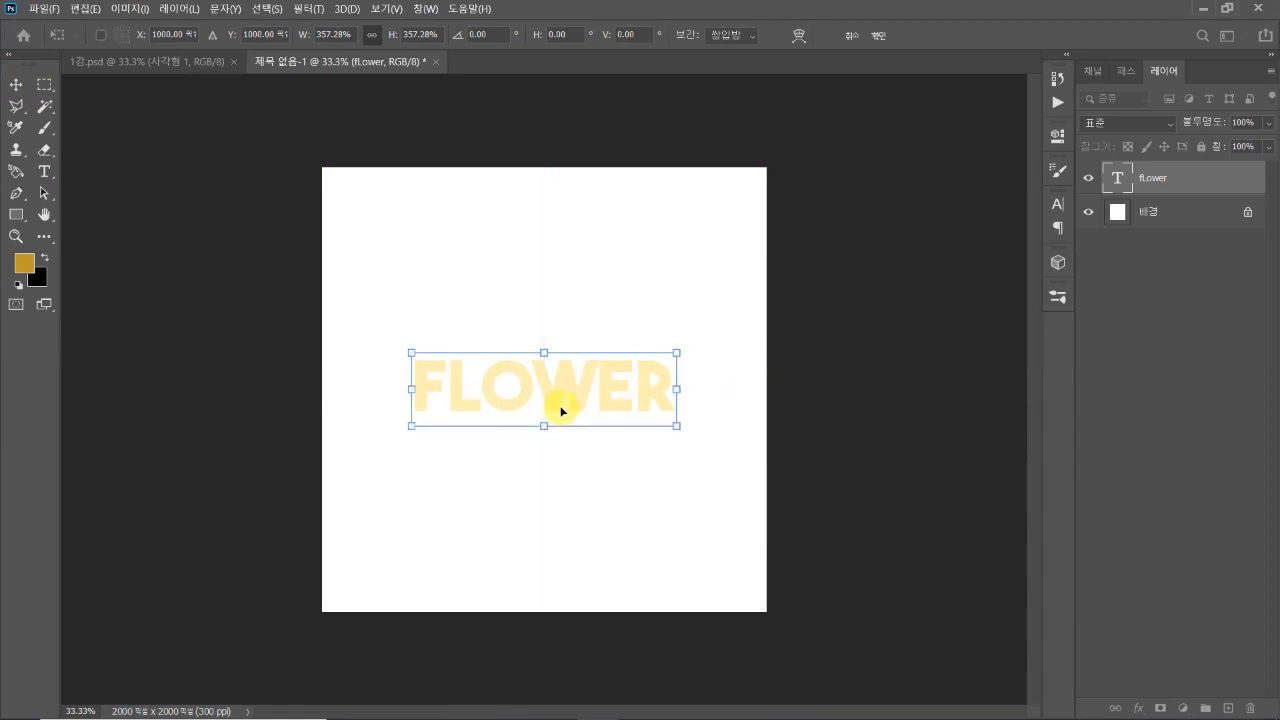
pyautogui.press('Return')
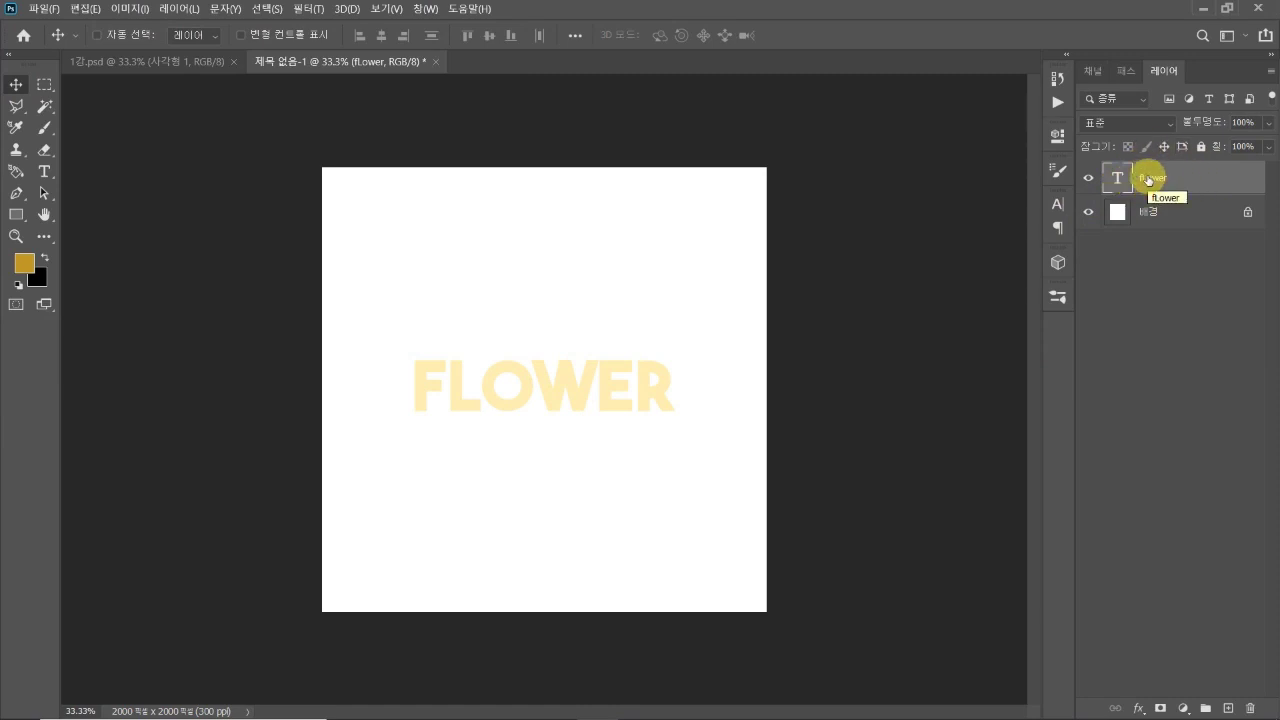
# Step: Set the FLOWER text color to pure white (ffffff)
pyautogui.click(1058, 205)
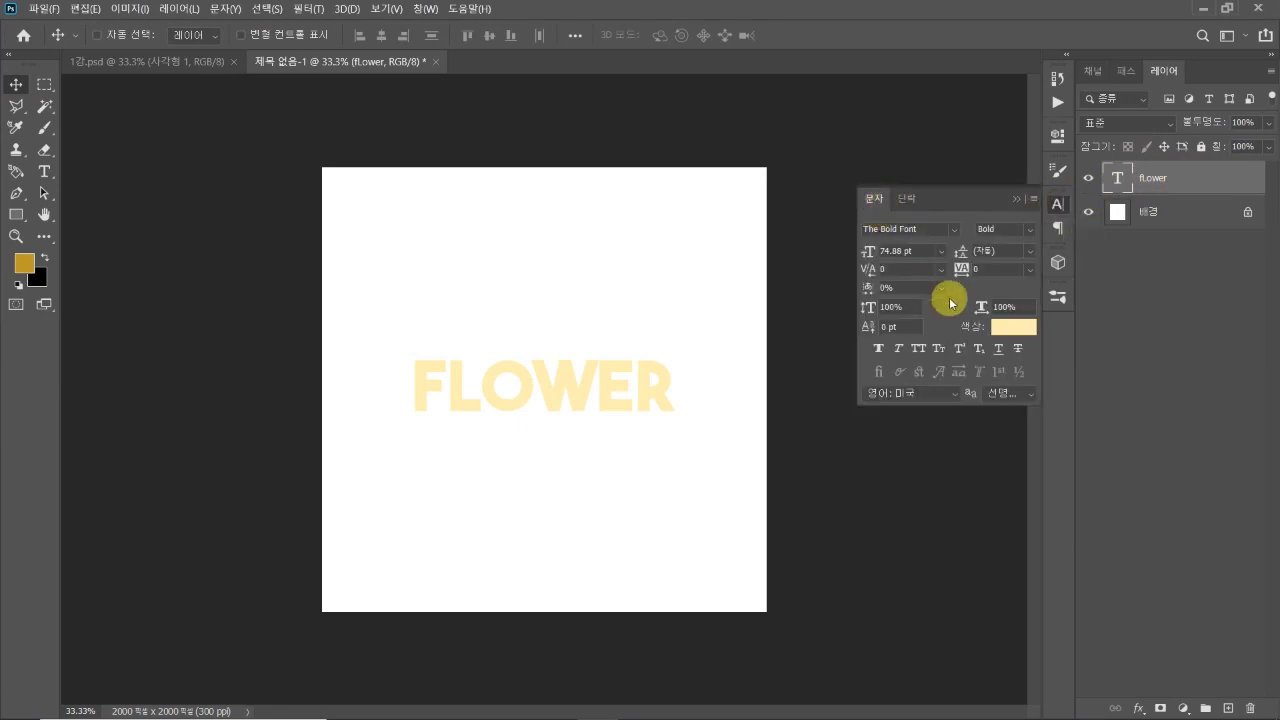
pyautogui.click(1013, 327)
pyautogui.moveTo(968, 295); pyautogui.dragTo(1034, 370)
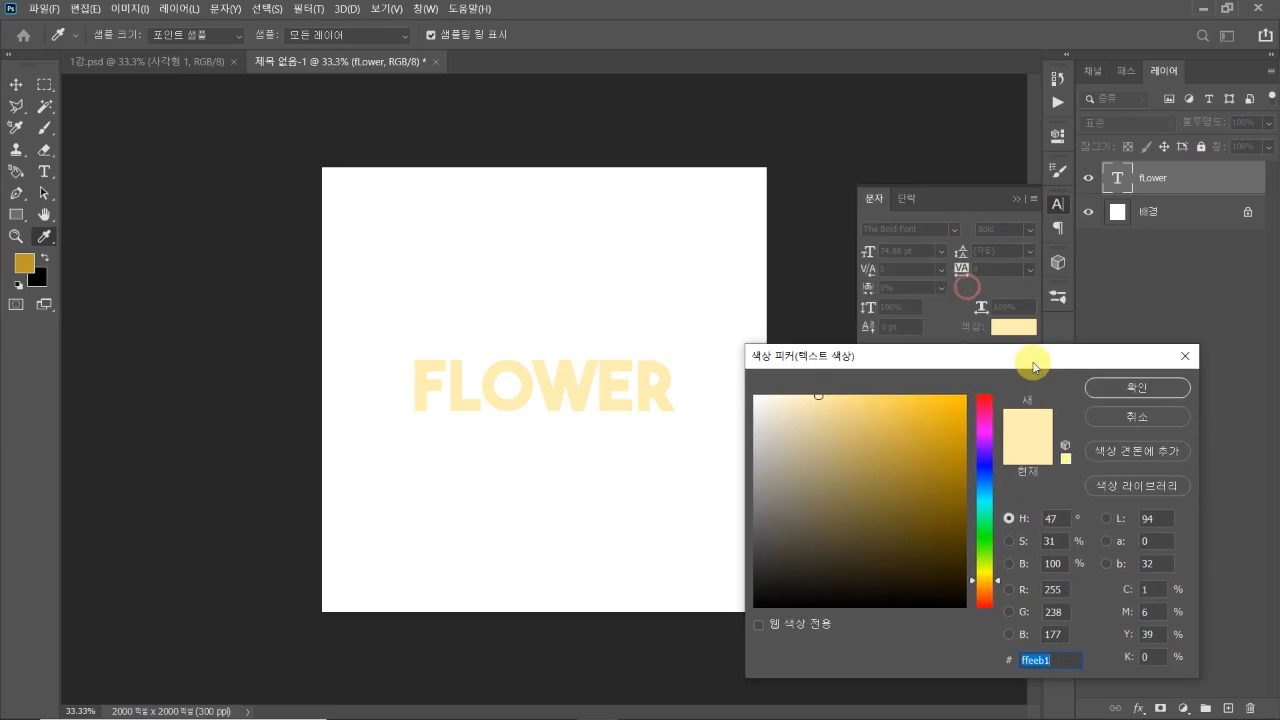
pyautogui.click(735, 379)
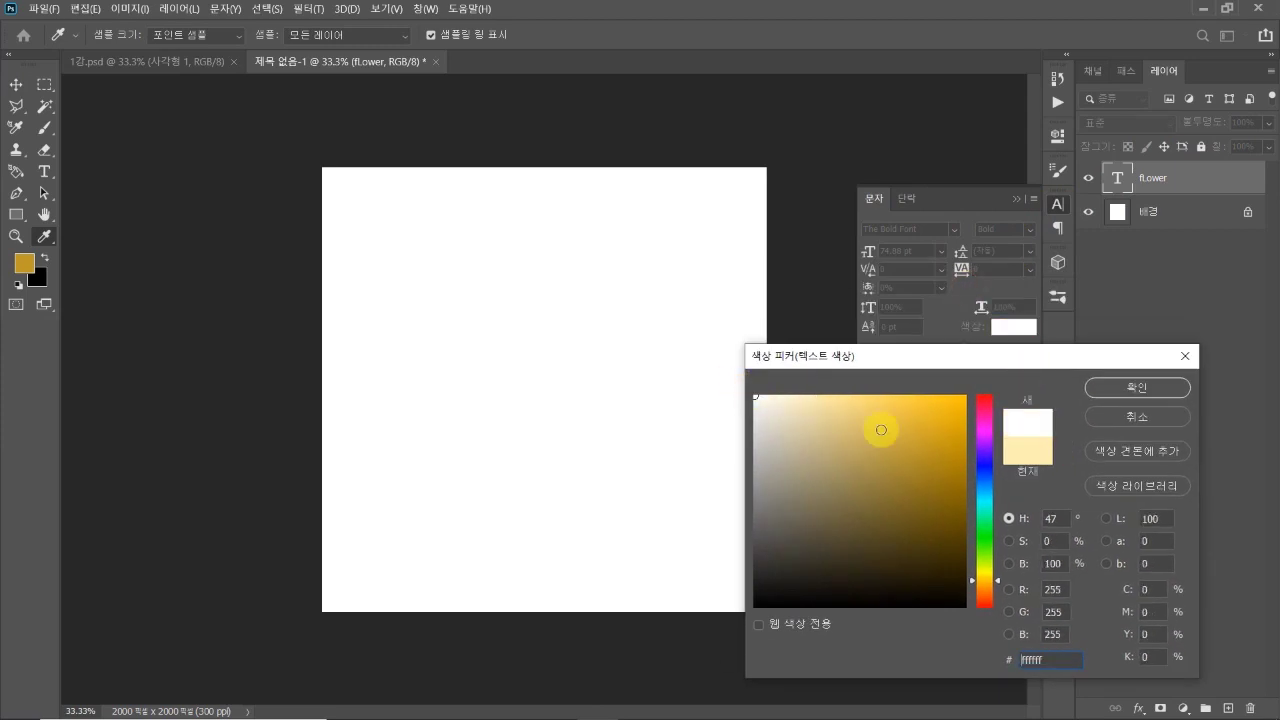
pyautogui.click(1100, 388)
pyautogui.press('v')
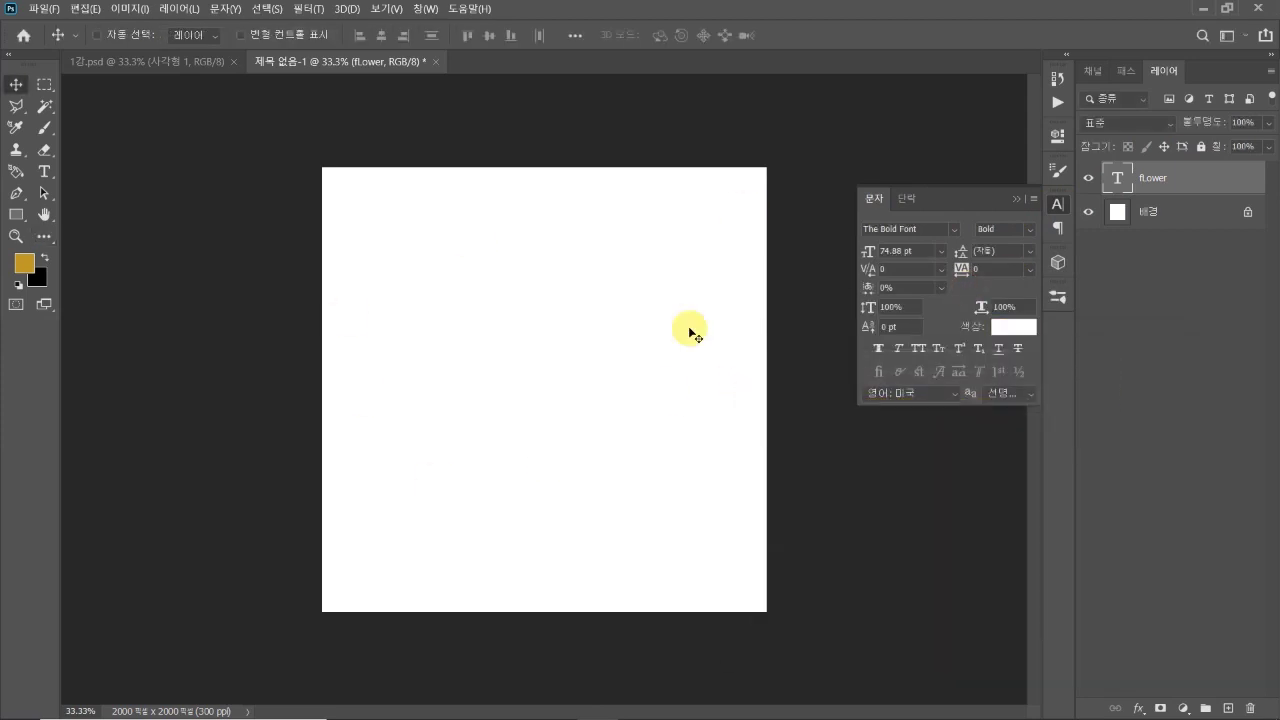
pyautogui.click(1057, 209)
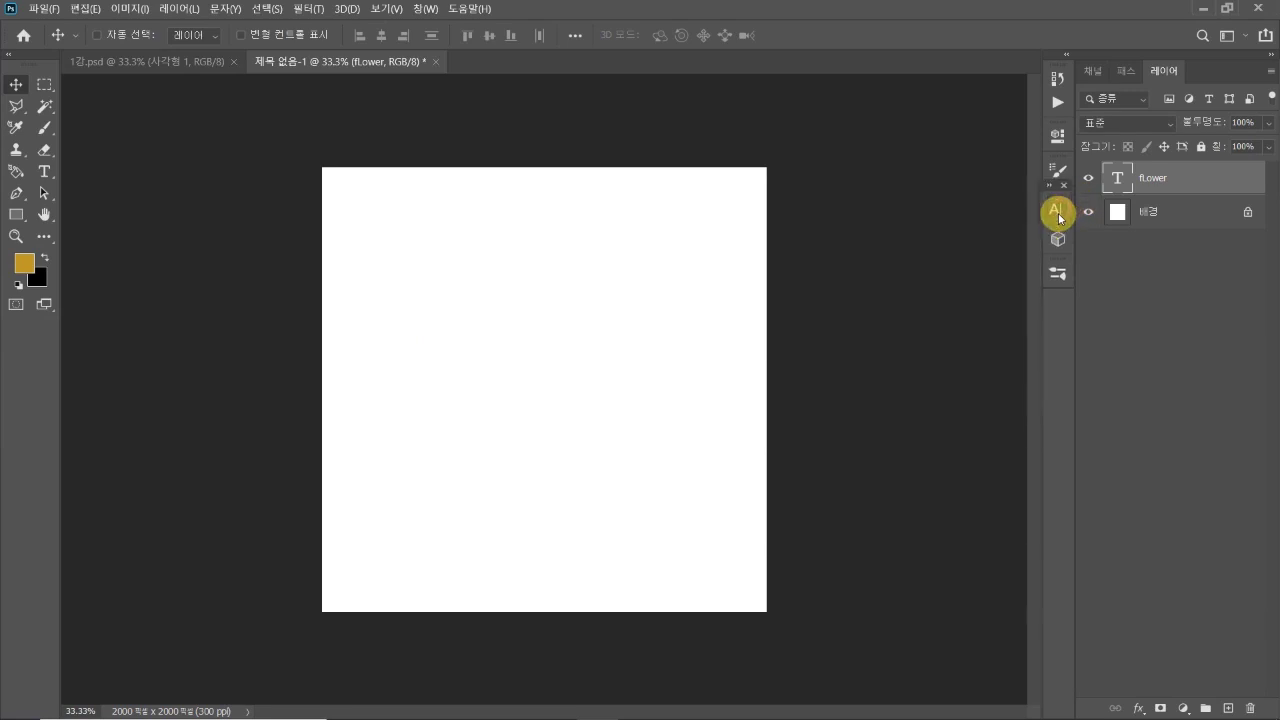
pyautogui.moveTo(1061, 210); pyautogui.dragTo(1060, 194)
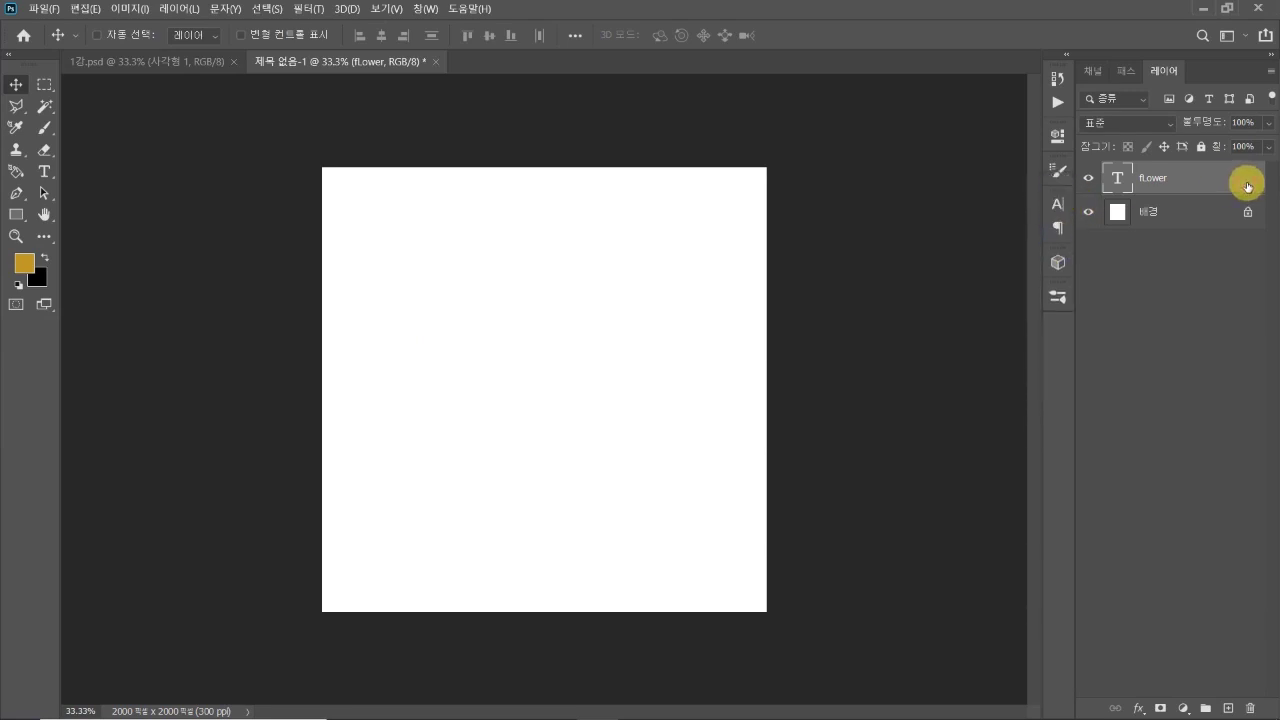
# Step: Apply a Multiply drop shadow to the FLOWER text with 20% opacity, 90° angle, 29 px distance and 27 px size
pyautogui.doubleClick(1246, 181)
pyautogui.moveTo(862, 215); pyautogui.dragTo(945, 123)
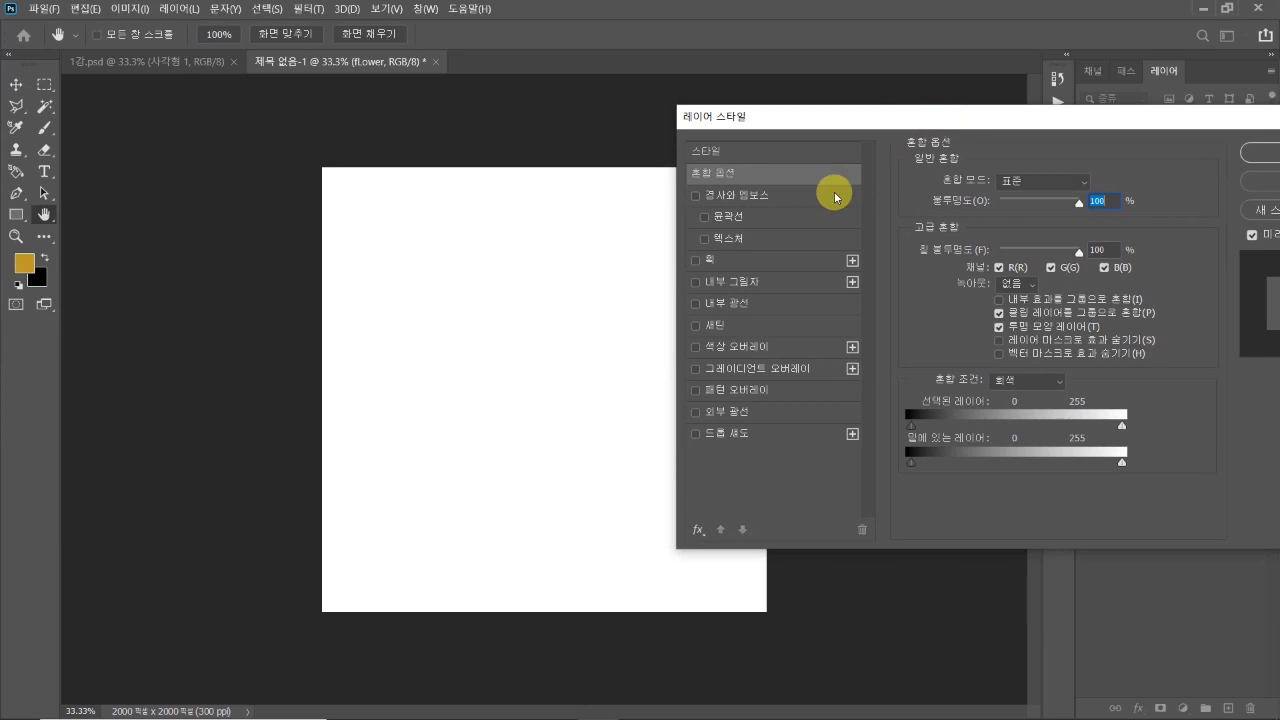
pyautogui.click(713, 436)
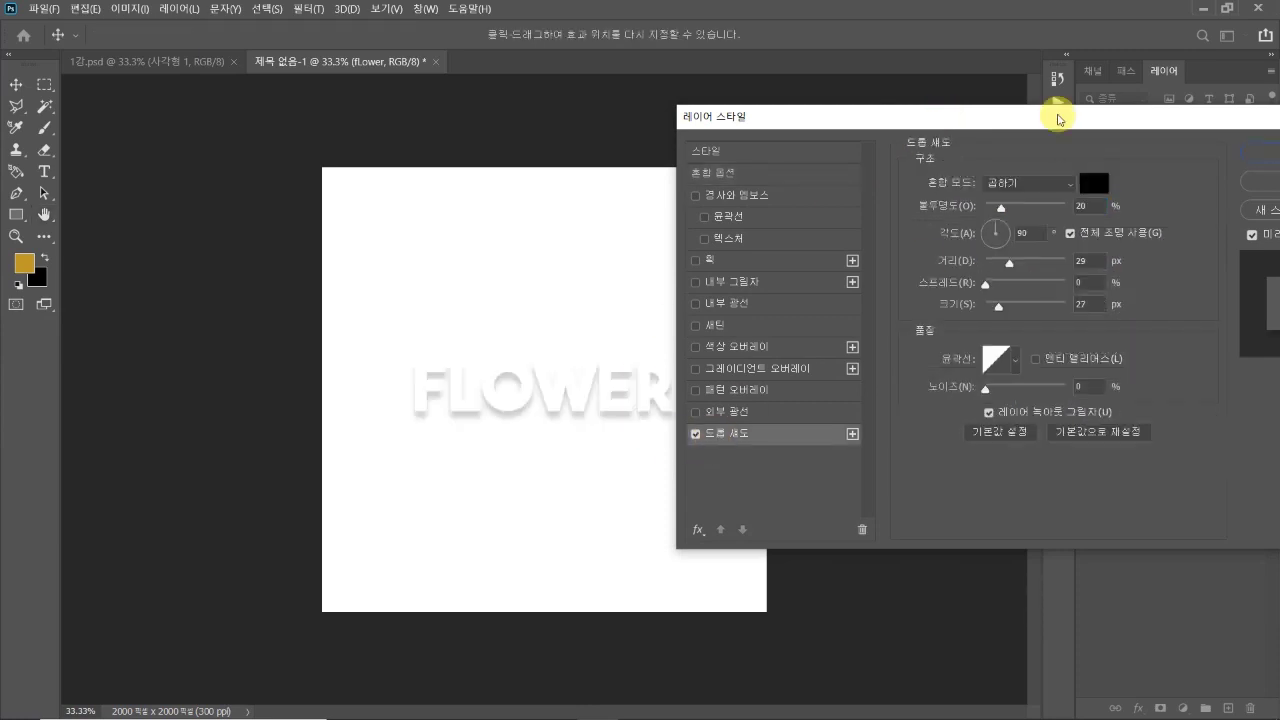
pyautogui.moveTo(1053, 120); pyautogui.dragTo(1086, 121)
pyautogui.click(1118, 206)
pyautogui.click(1117, 261)
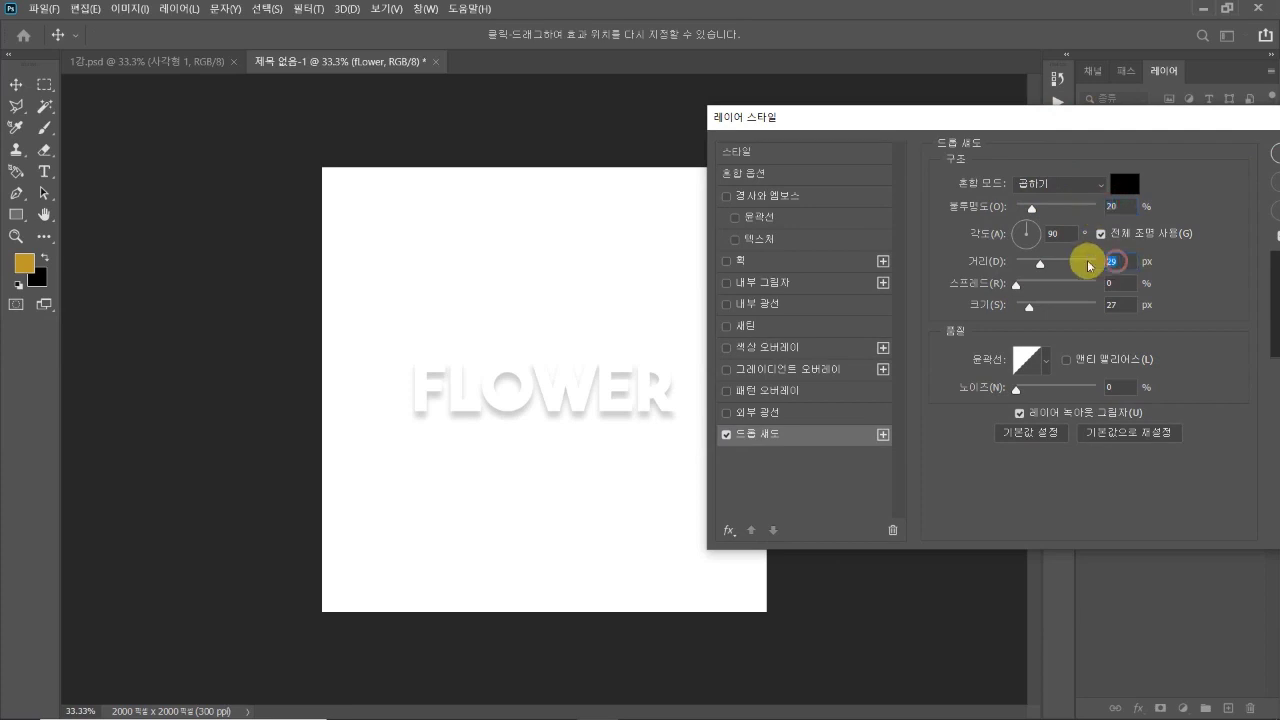
pyautogui.click(1118, 304)
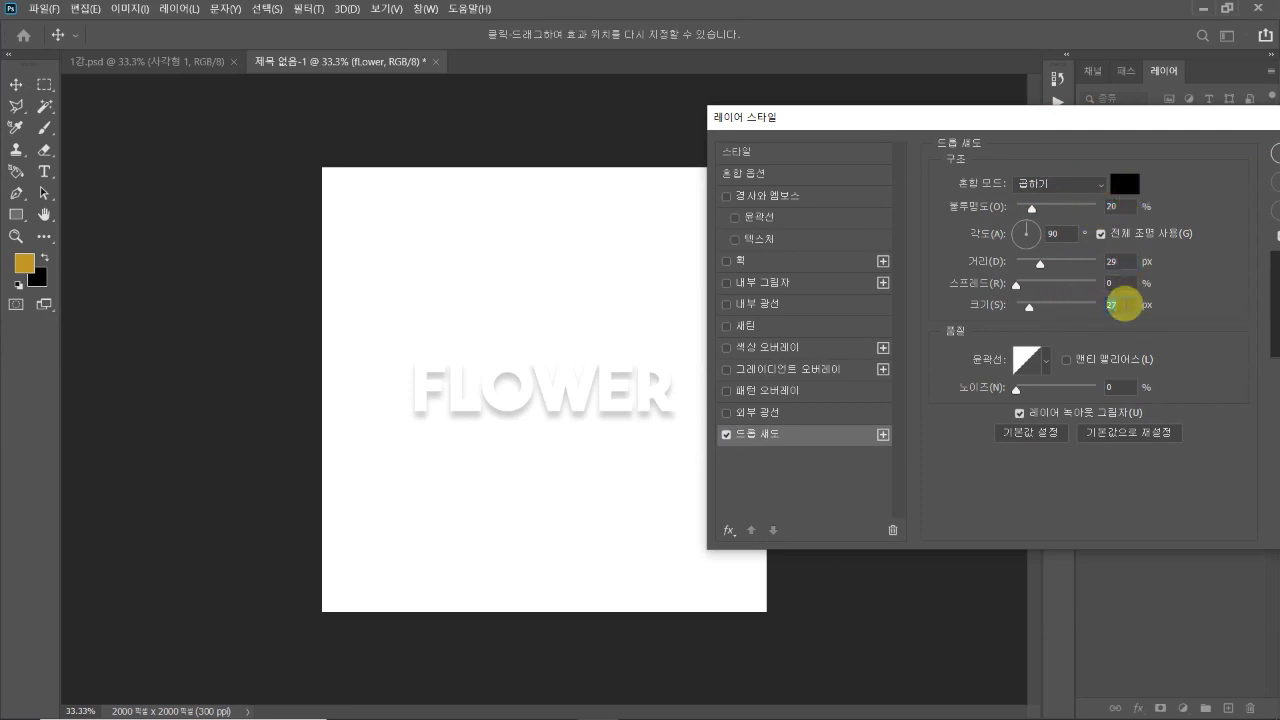
pyautogui.moveTo(976, 127); pyautogui.dragTo(924, 126)
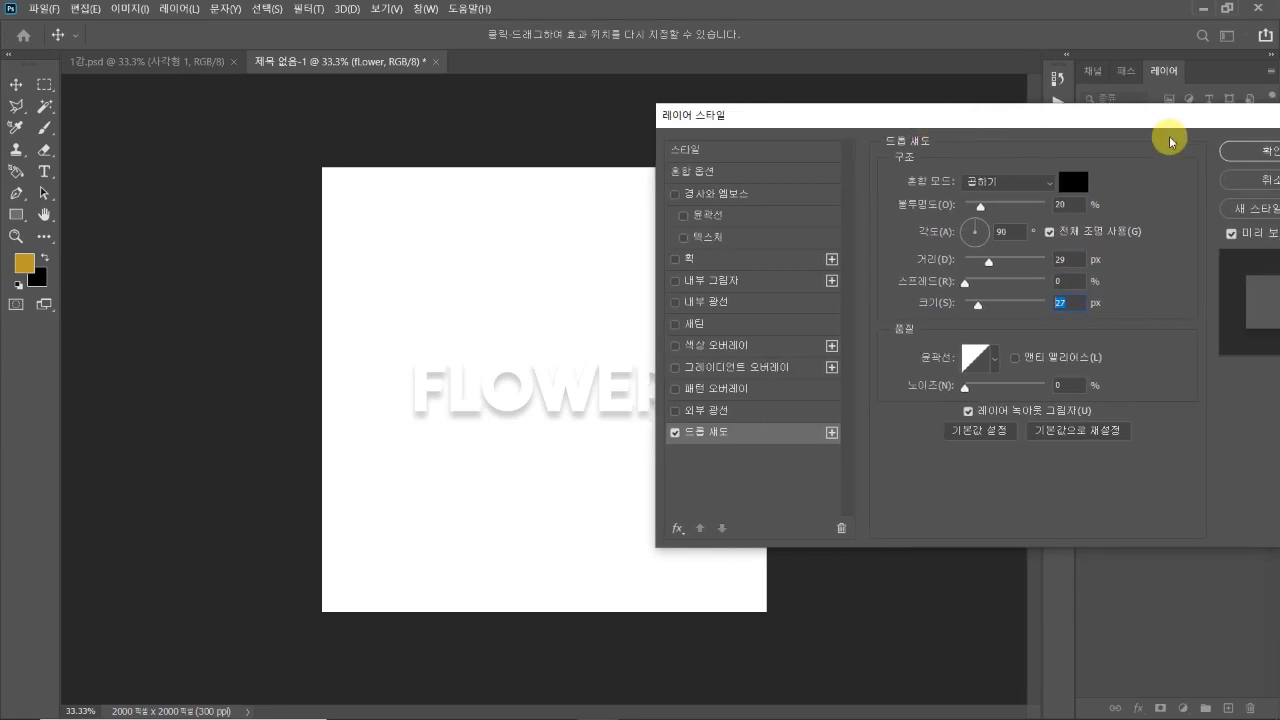
pyautogui.click(1236, 153)
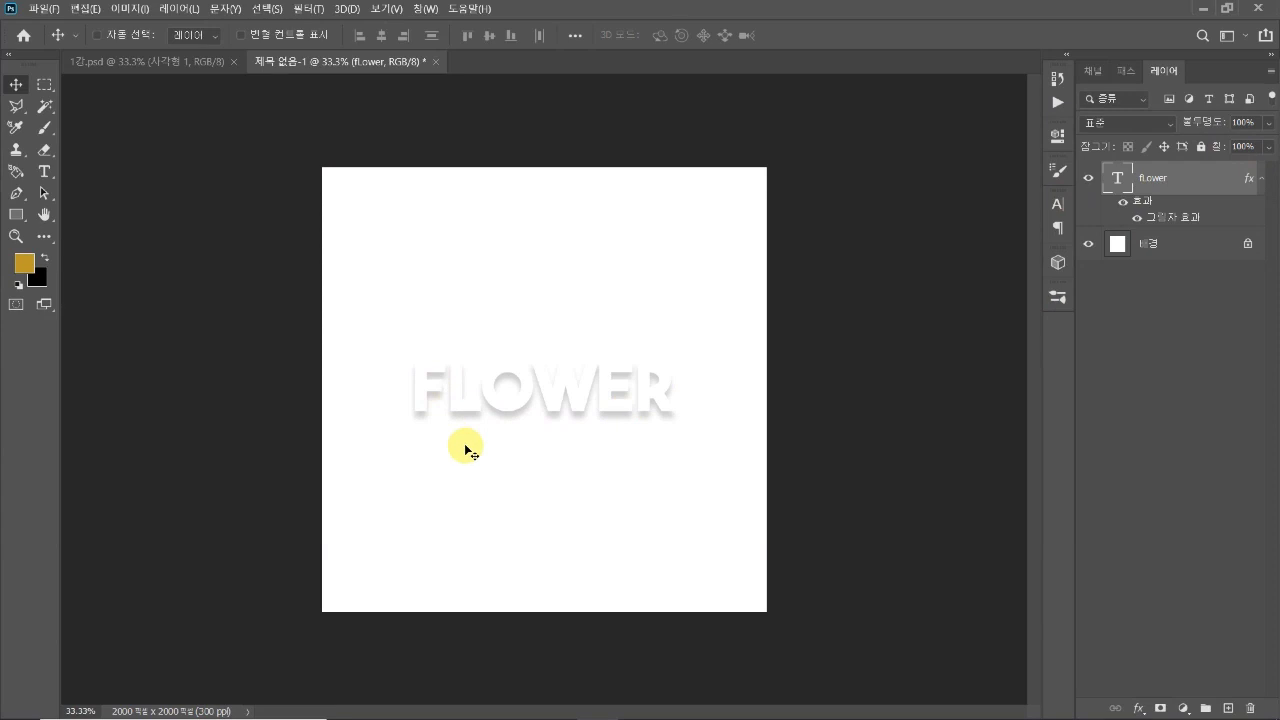
# Step: Copy the bouquet from flowers-4905523_1920.png into the FLOWER document, and close the source image without saving it
pyautogui.hotkey('ctrl', 'o')
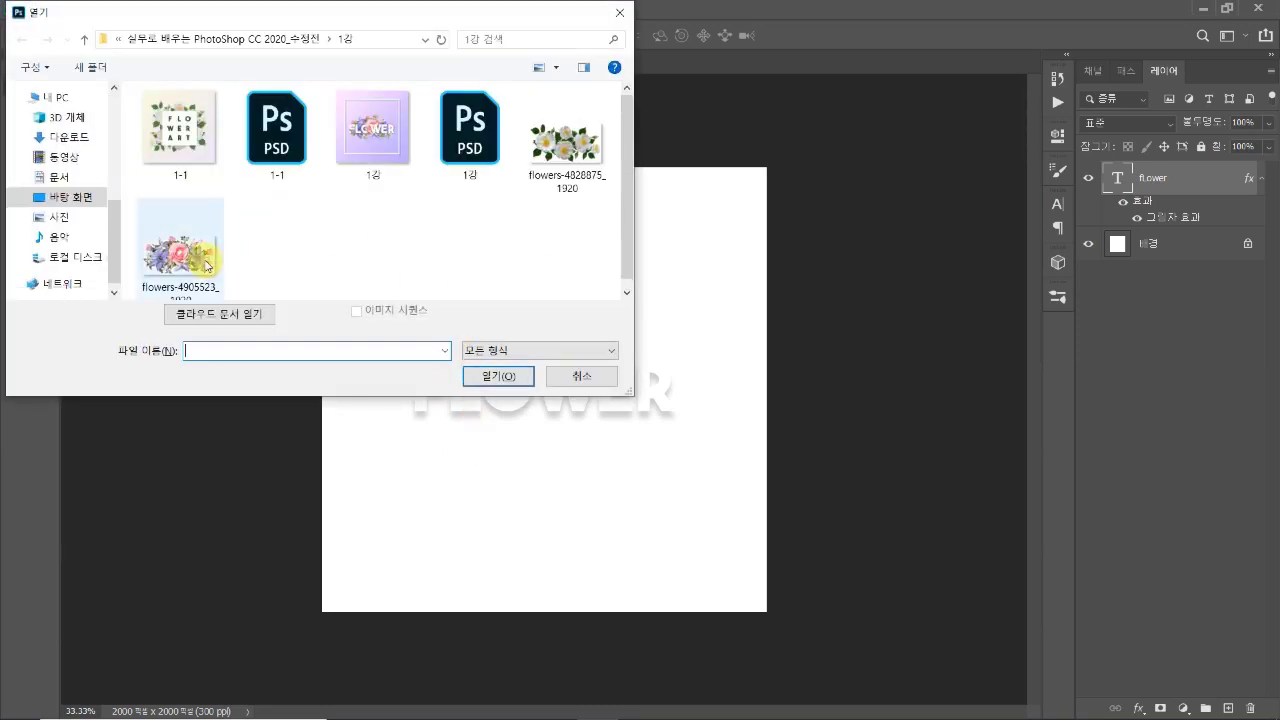
pyautogui.doubleClick(214, 266)
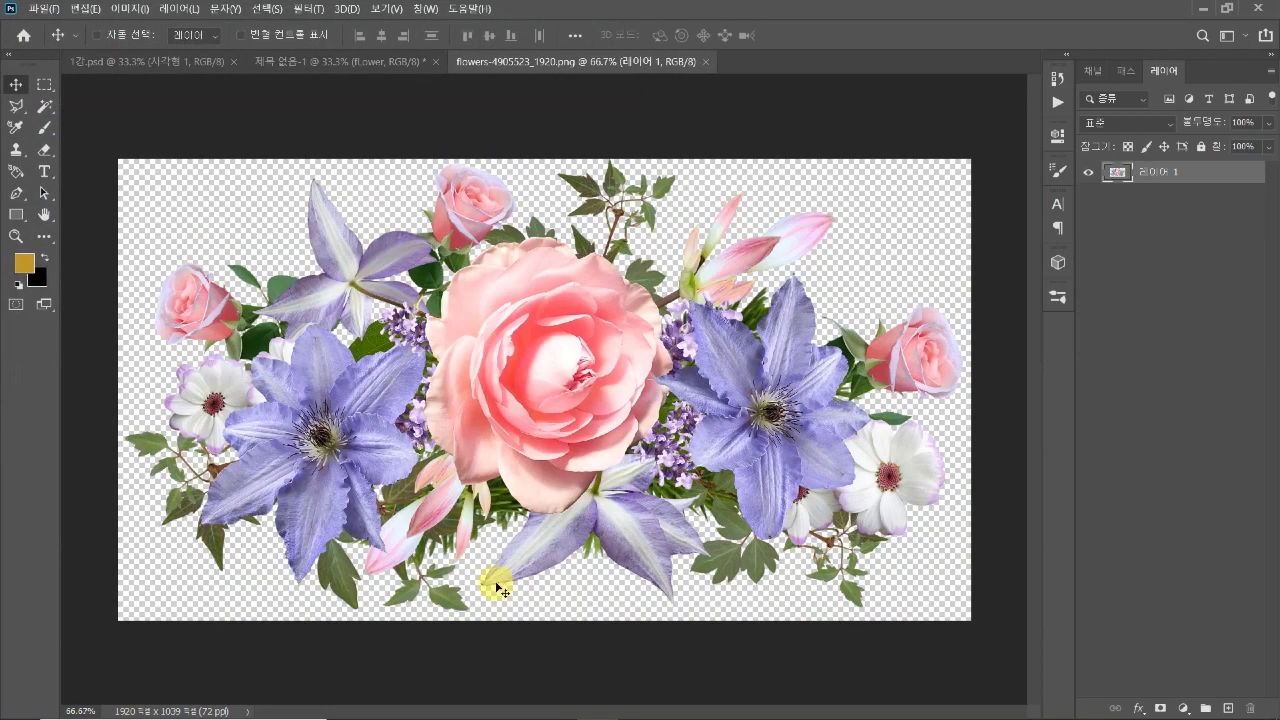
pyautogui.moveTo(535, 434)
pyautogui.mouseDown()
pyautogui.moveTo(571, 504)
pyautogui.moveTo(495, 455)
pyautogui.moveTo(551, 455)
pyautogui.moveTo(491, 409)
pyautogui.moveTo(456, 458)
pyautogui.moveTo(566, 443)
pyautogui.moveTo(536, 432)
pyautogui.mouseUp()
pyautogui.moveTo(586, 57); pyautogui.dragTo(603, 268)
pyautogui.moveTo(826, 465); pyautogui.dragTo(609, 189)
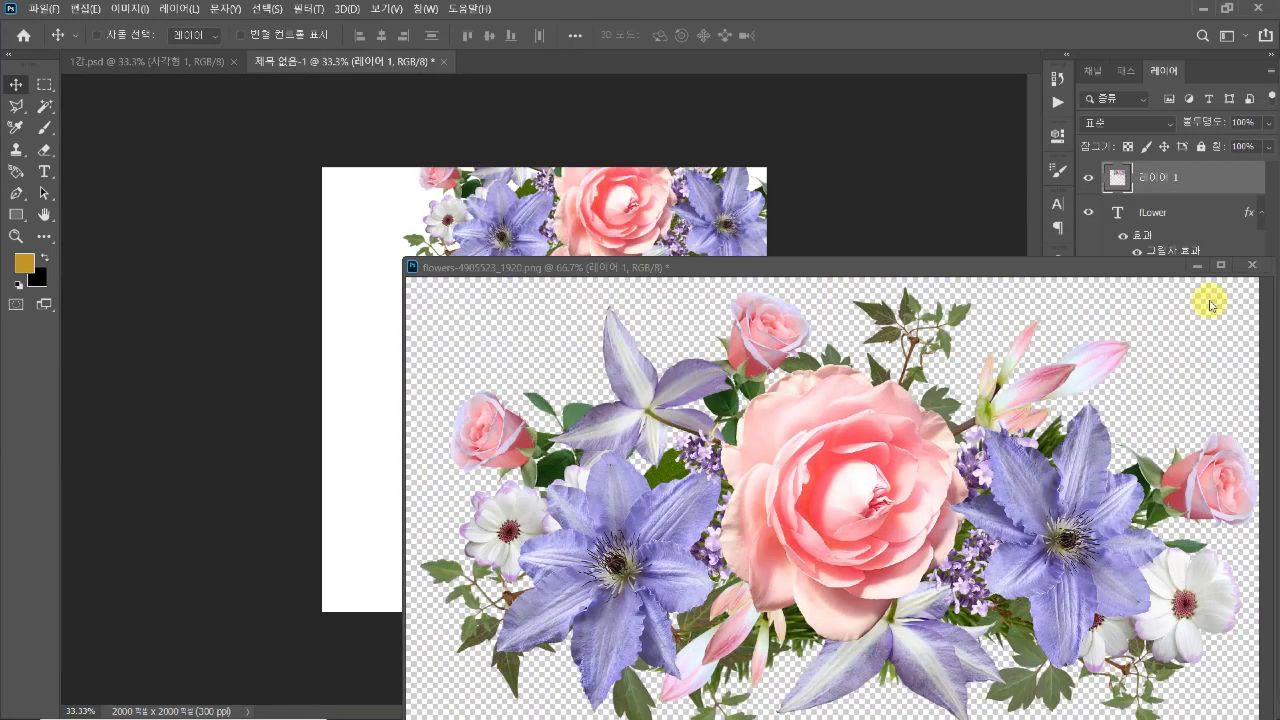
pyautogui.click(1255, 270)
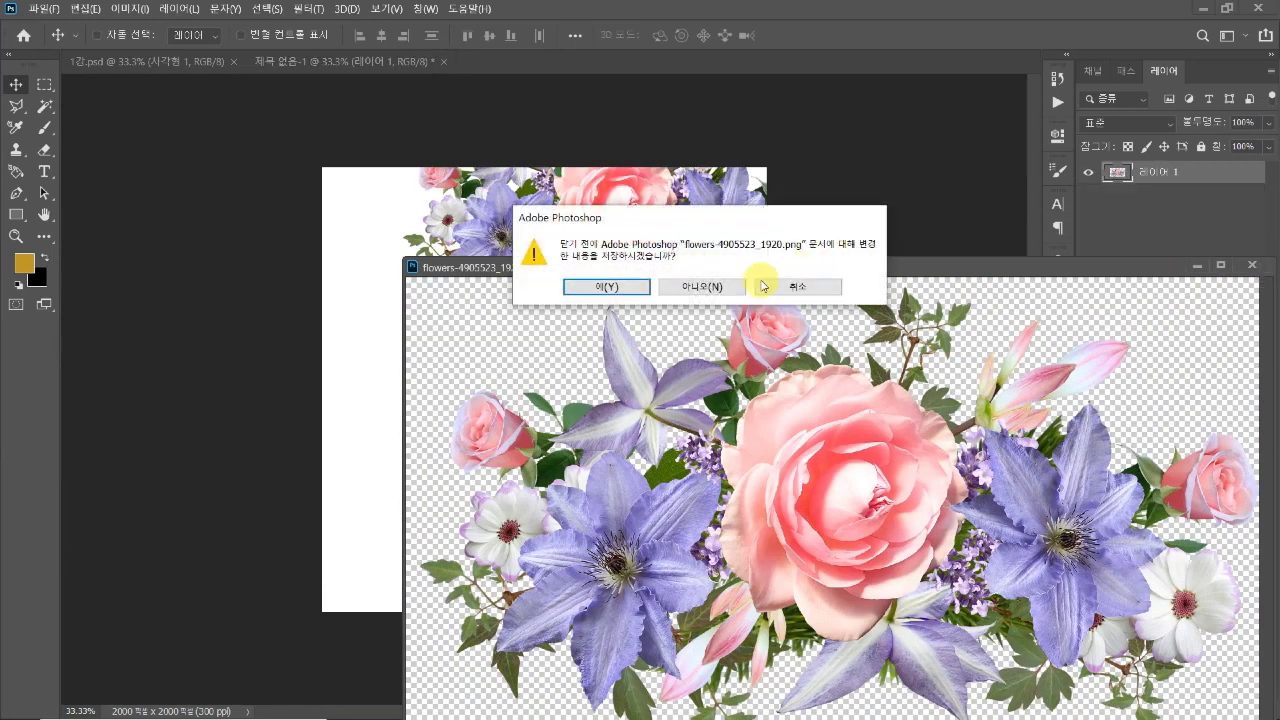
pyautogui.click(723, 292)
# Step: Place the bouquet layer beneath the FLOWER text layer and scale it to about 71%, centred behind the lettering
pyautogui.moveTo(687, 246); pyautogui.dragTo(636, 405)
pyautogui.moveTo(1186, 186); pyautogui.dragTo(1168, 237)
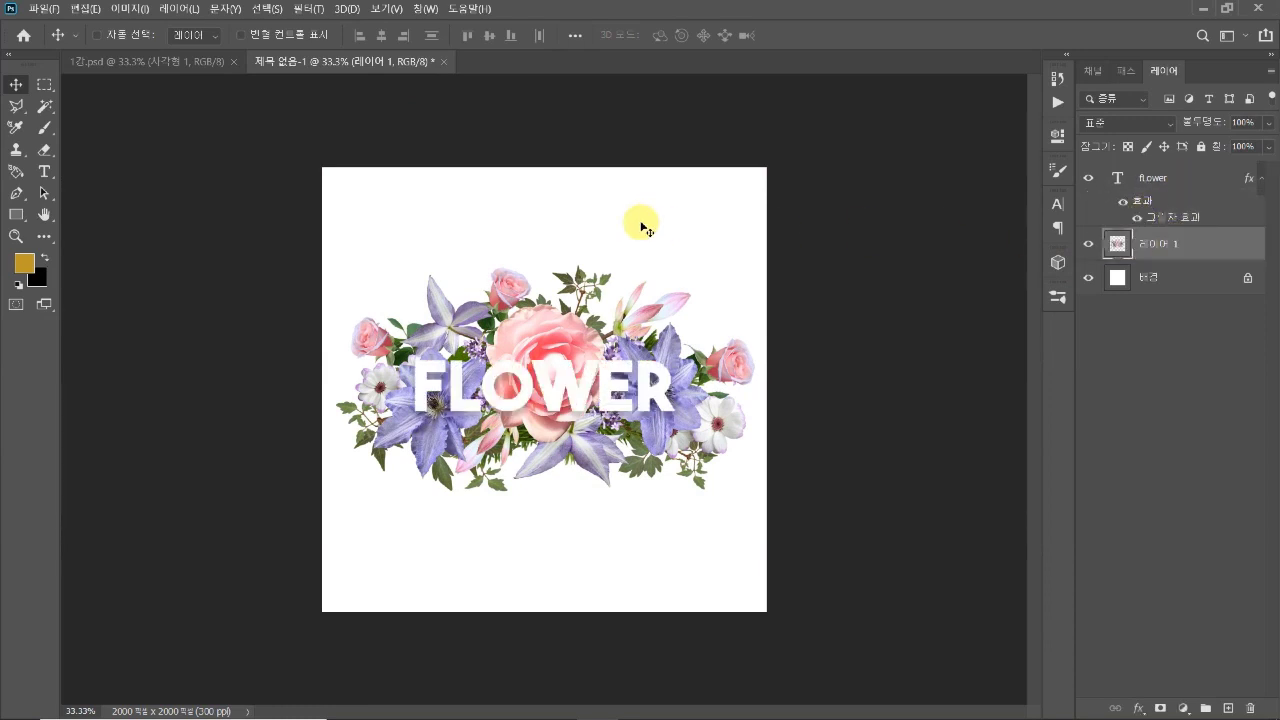
pyautogui.click(1170, 188)
pyautogui.click(1122, 244)
pyautogui.hotkey('ctrl', 't')
pyautogui.moveTo(544, 258); pyautogui.dragTo(557, 320)
pyautogui.moveTo(565, 442); pyautogui.dragTo(565, 410)
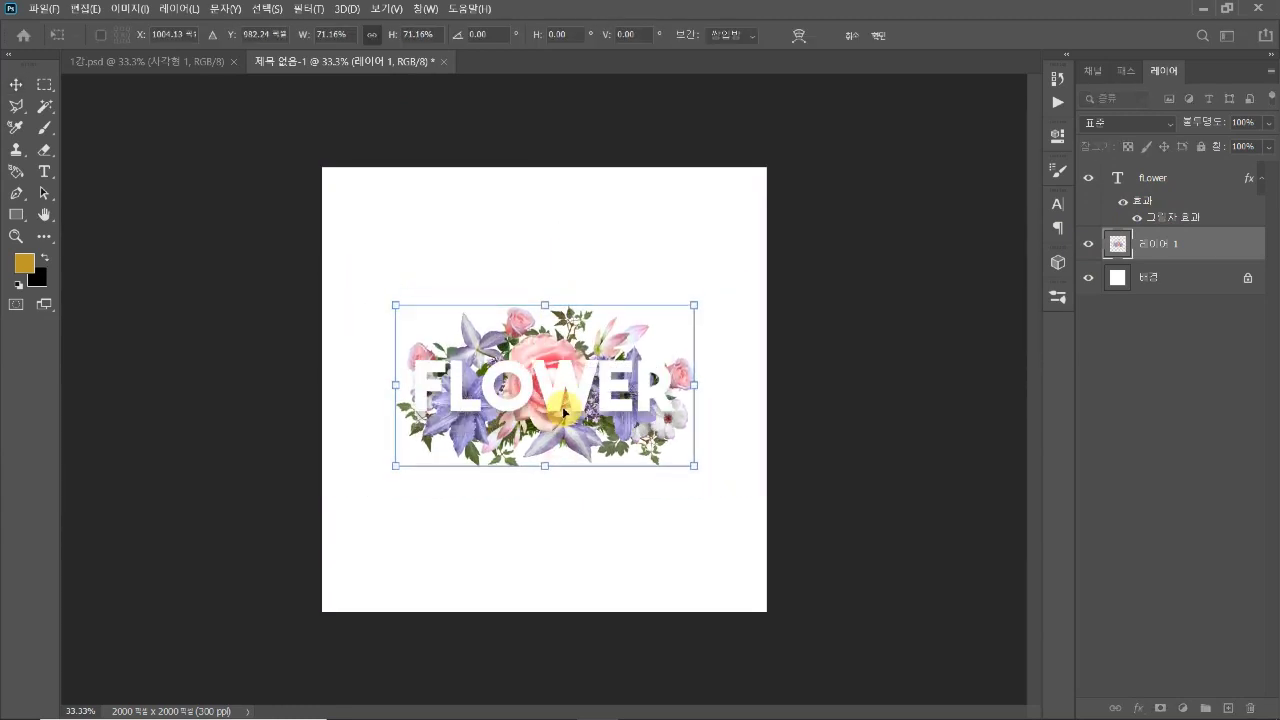
pyautogui.press('Return')
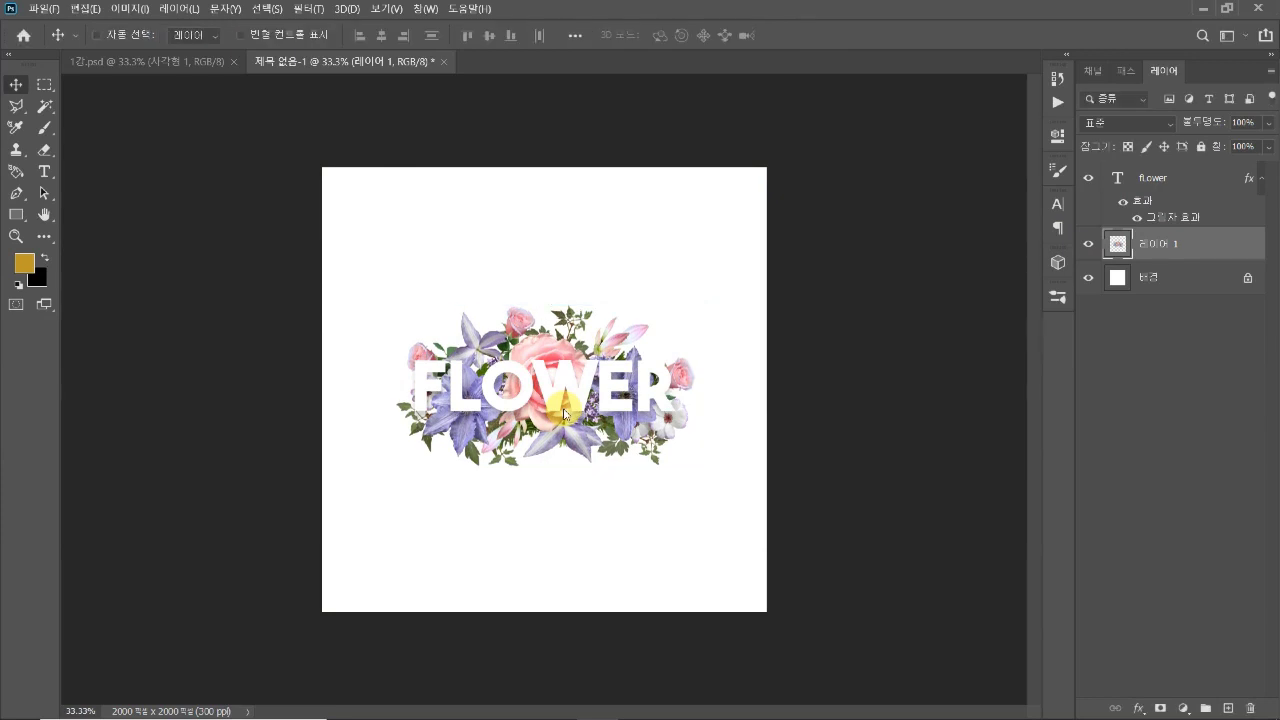
pyautogui.click(150, 64)
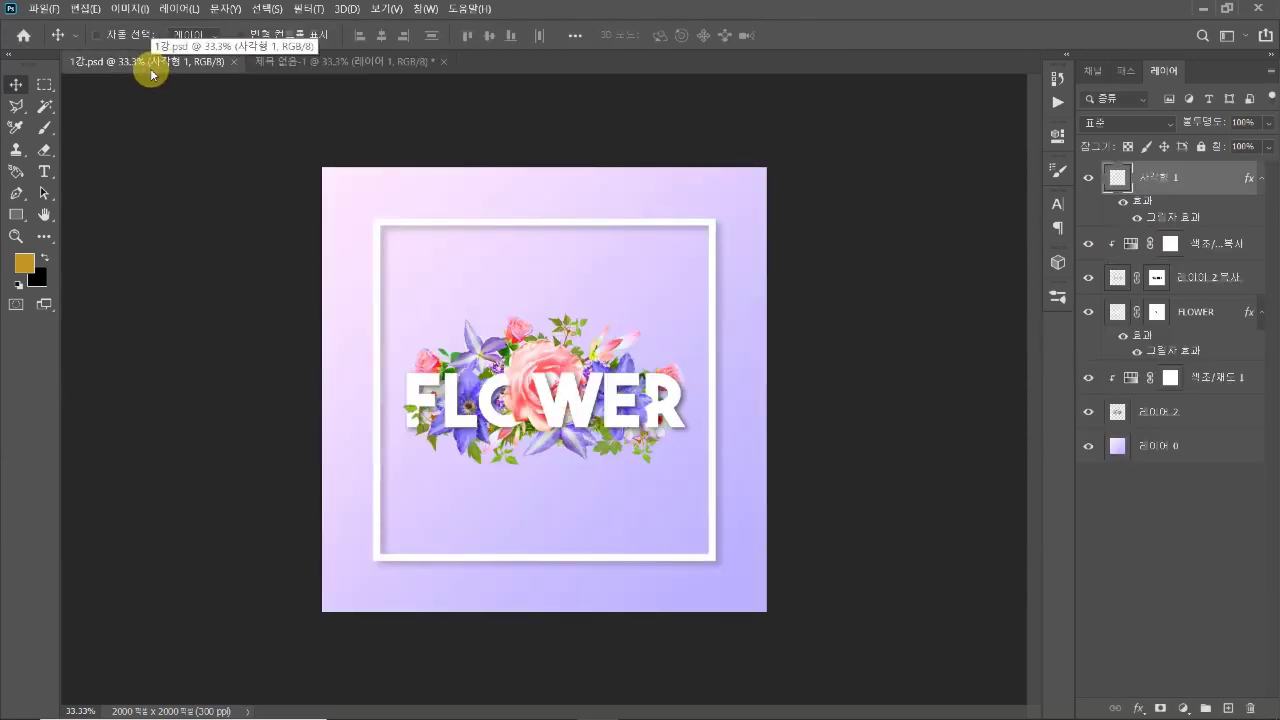
pyautogui.click(271, 66)
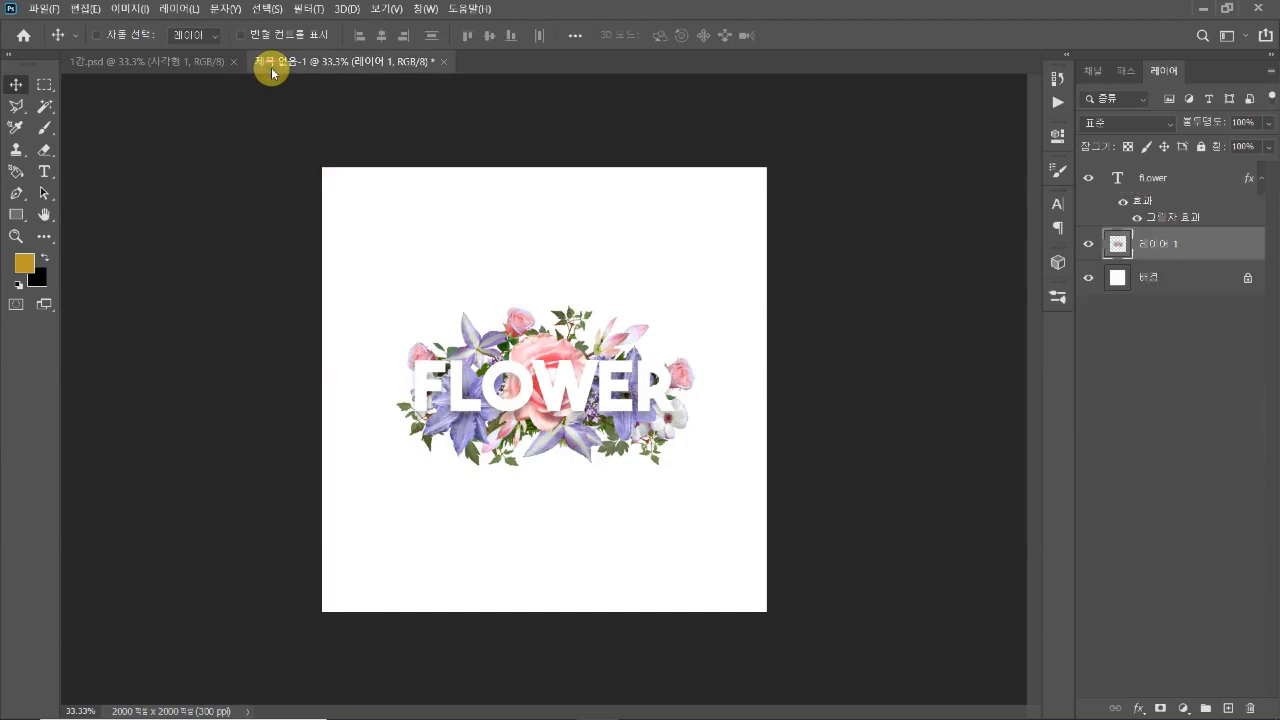
# Step: Scale the FLOWER text up to about 127% and reposition it over the middle of the bouquet
pyautogui.scroll(1, 588, 403)
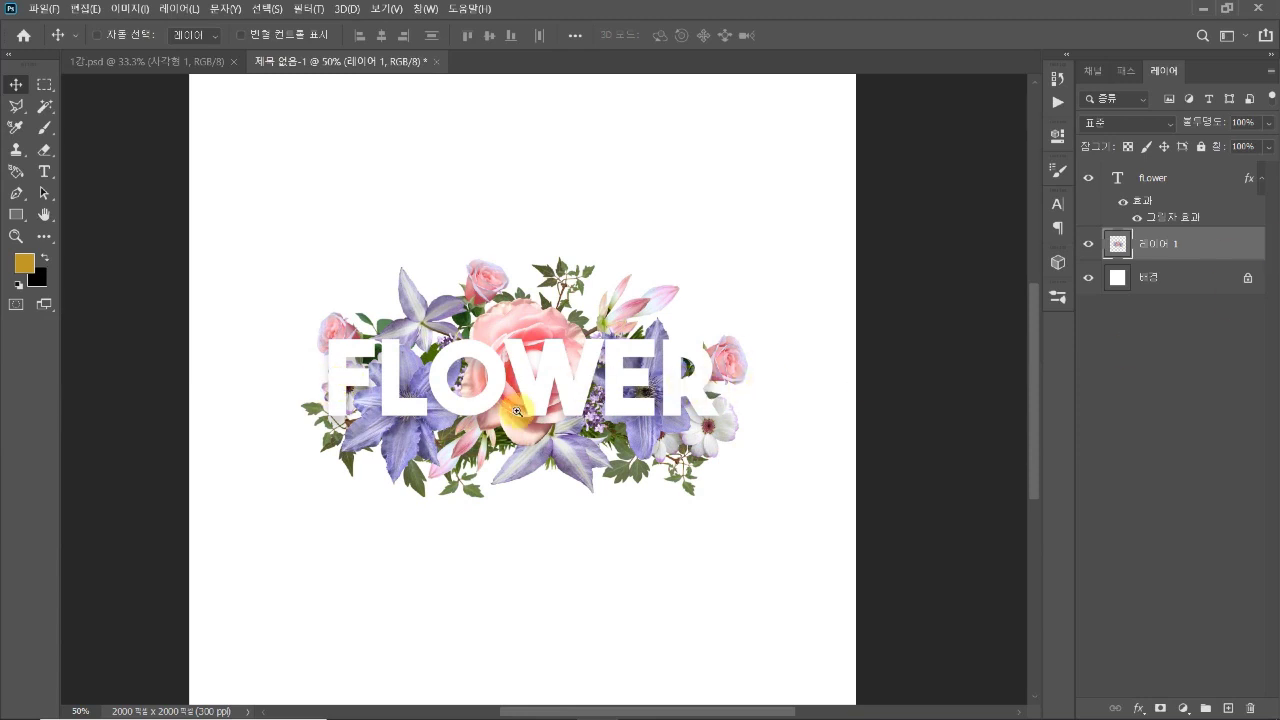
pyautogui.hotkey('ctrl', '-')
pyautogui.click(1160, 180)
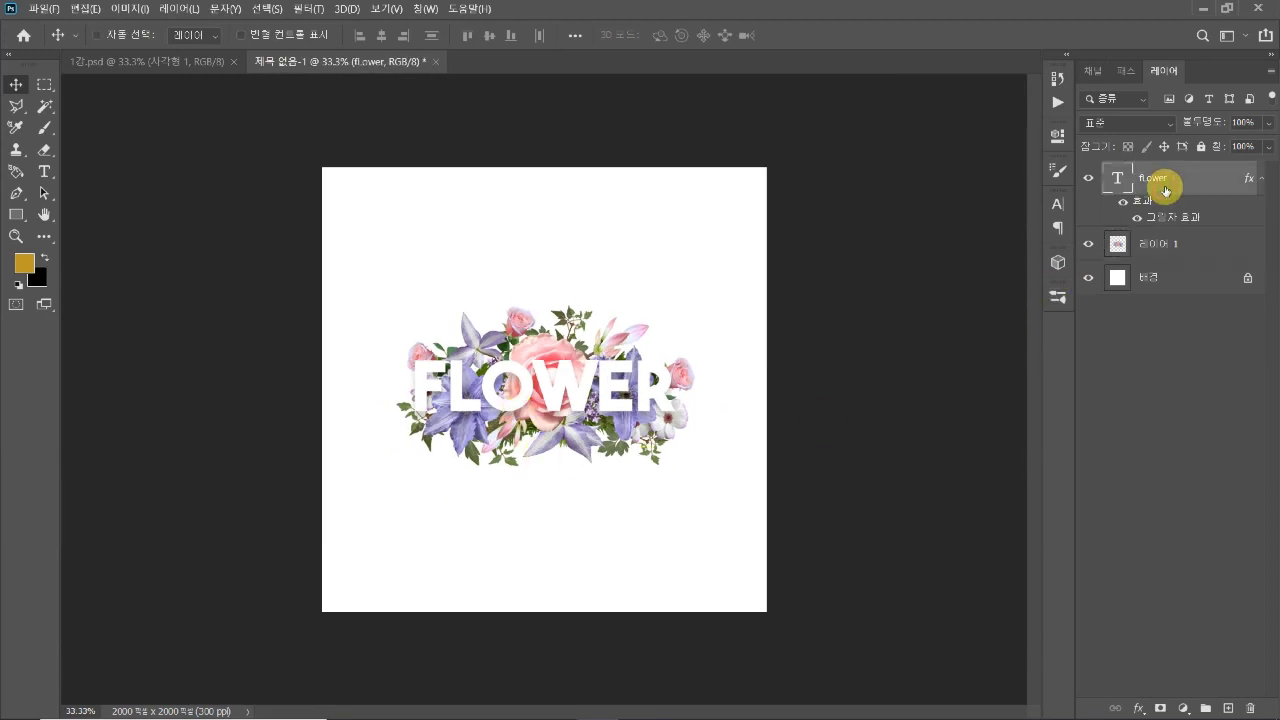
pyautogui.hotkey('ctrl', 't')
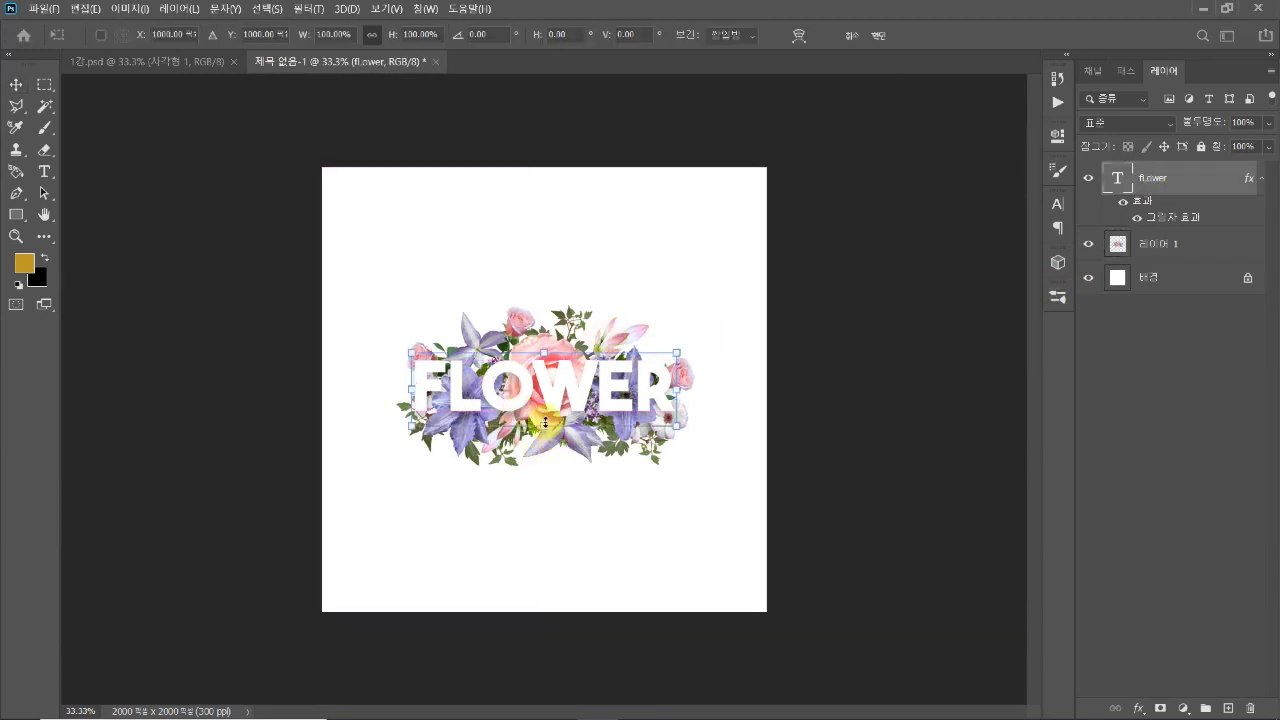
pyautogui.moveTo(545, 422); pyautogui.dragTo(572, 425)
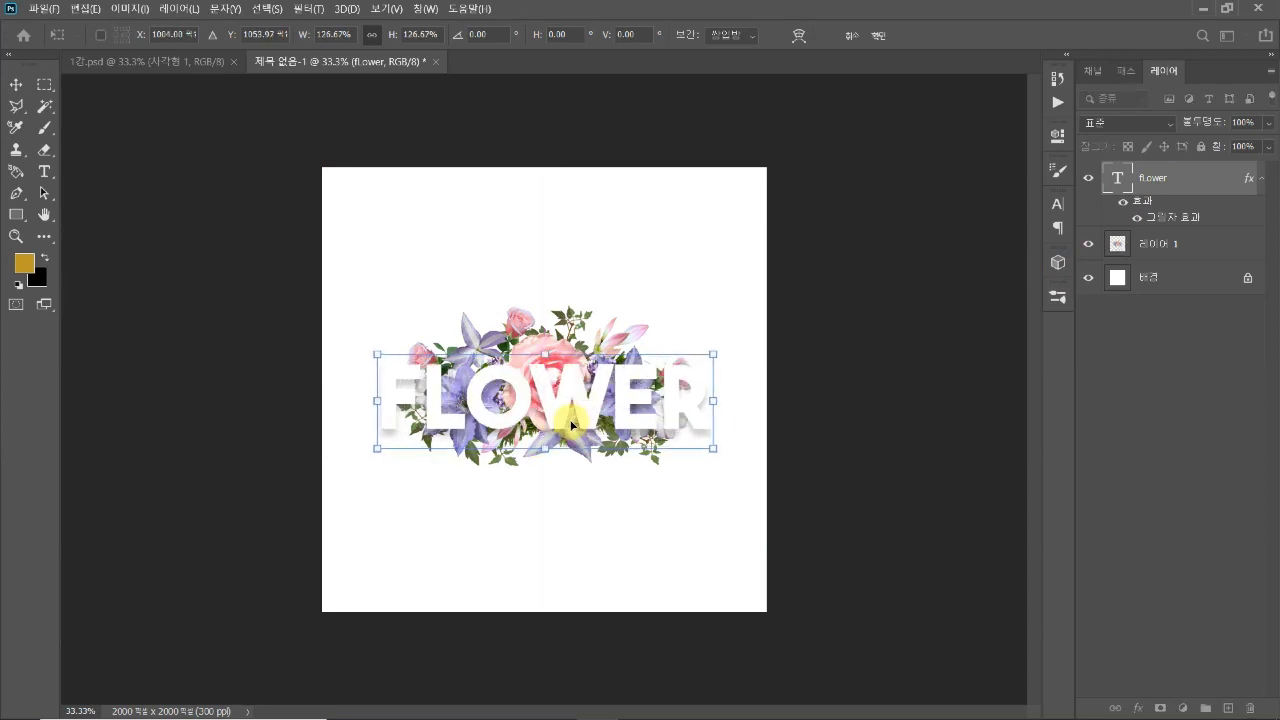
pyautogui.press('Return')
pyautogui.keyDown('ctrl'); pyautogui.click(548, 433); pyautogui.keyUp('ctrl')
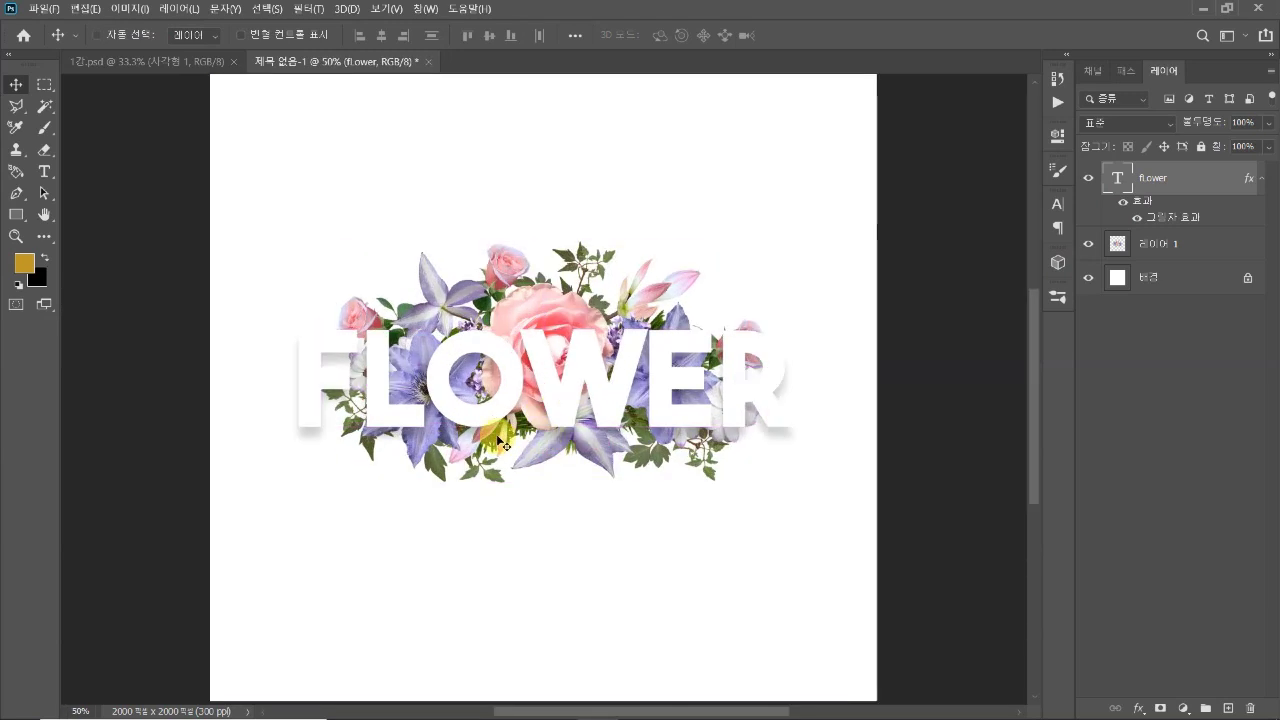
# Step: Enlarge the bouquet layer behind the lettering until it is about as wide as the FLOWER text
pyautogui.click(1149, 249)
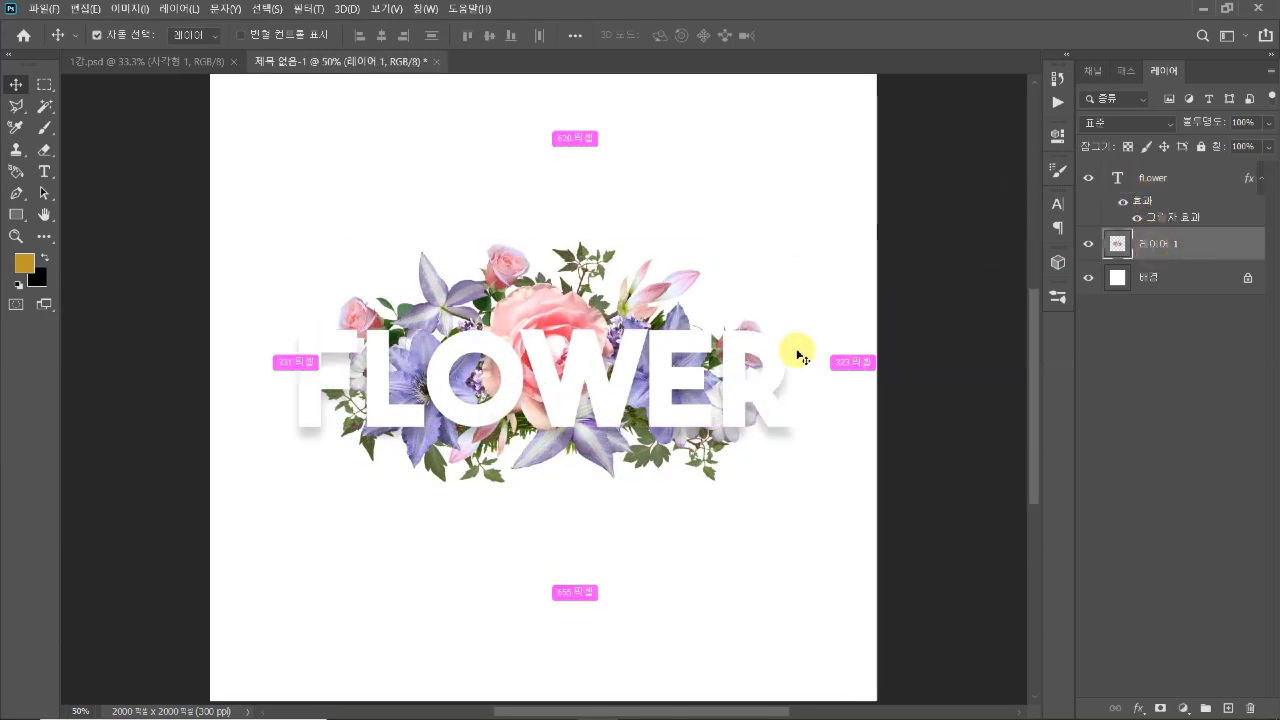
pyautogui.hotkey('ctrl', 't')
pyautogui.moveTo(544, 483)
pyautogui.mouseDown()
pyautogui.moveTo(543, 520)
pyautogui.moveTo(551, 484)
pyautogui.mouseUp()
pyautogui.press('Return')
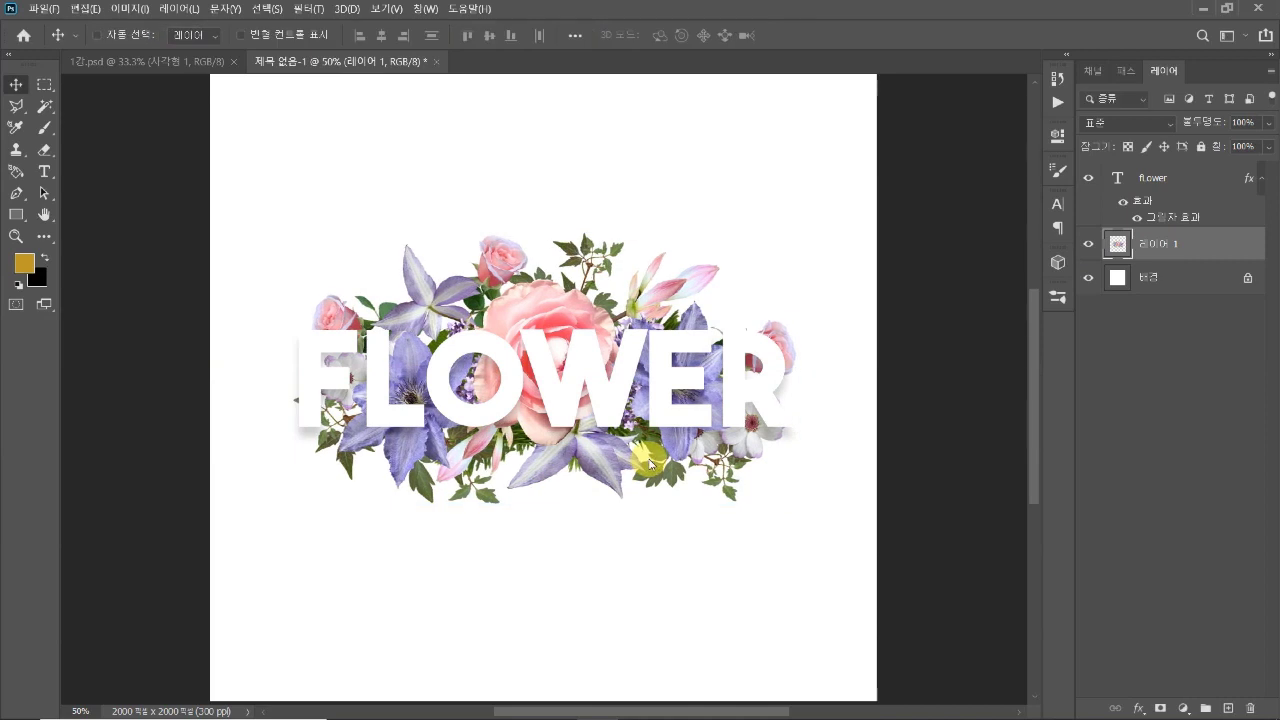
pyautogui.hotkey('ctrl', '-')
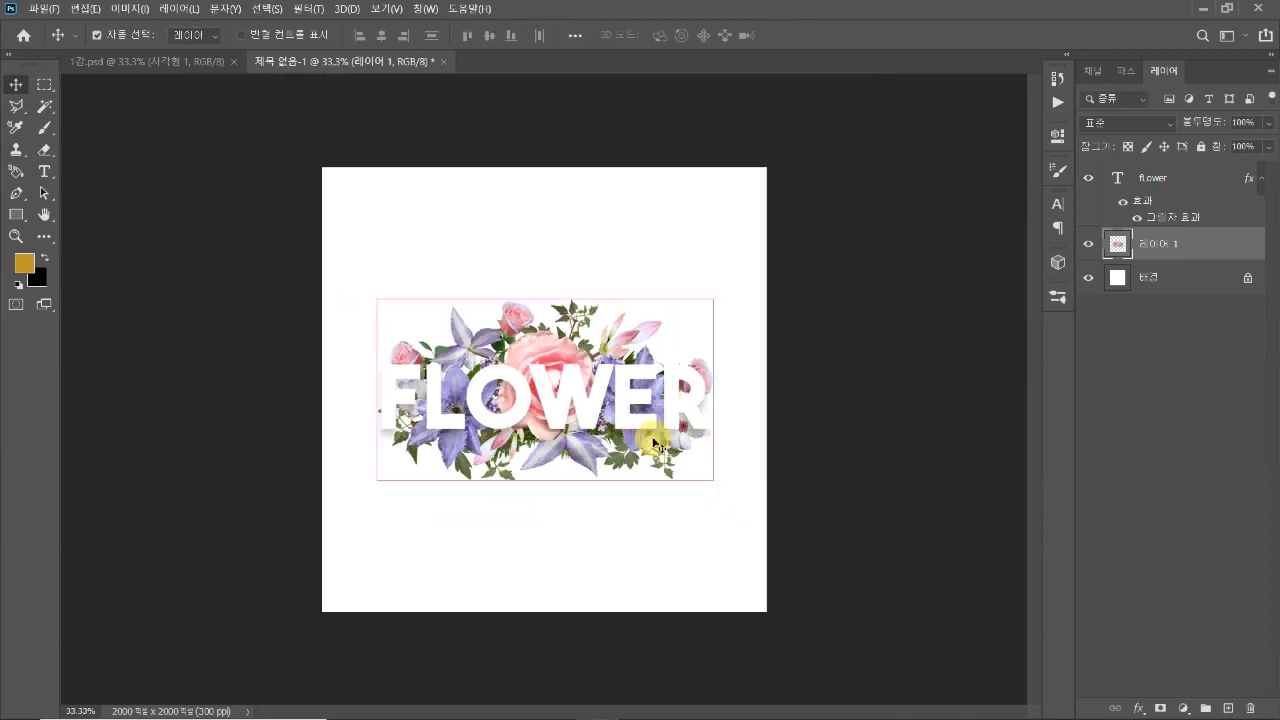
# Step: Move the FLOWER text and bouquet layers together slightly upward on the canvas, and deselect both layers
pyautogui.keyDown('shift'); pyautogui.click(1158, 180); pyautogui.keyUp('shift')
pyautogui.moveTo(515, 467); pyautogui.dragTo(557, 424)
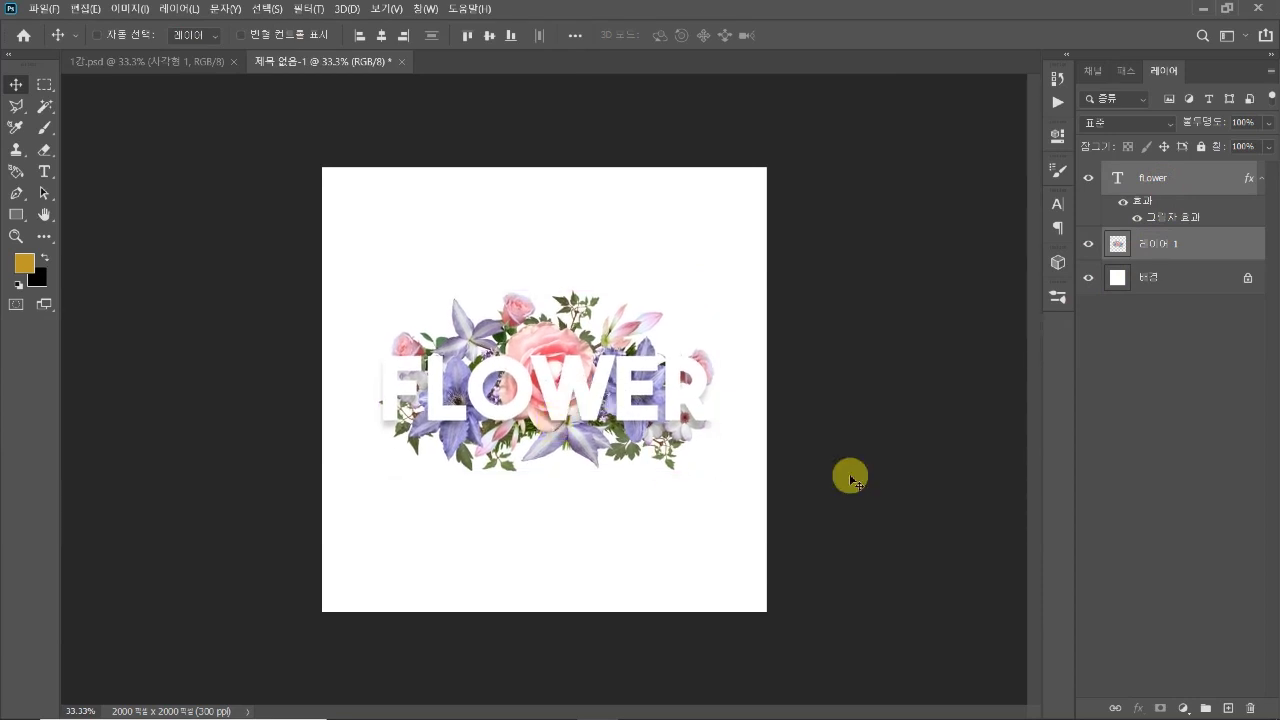
pyautogui.click(1152, 386)
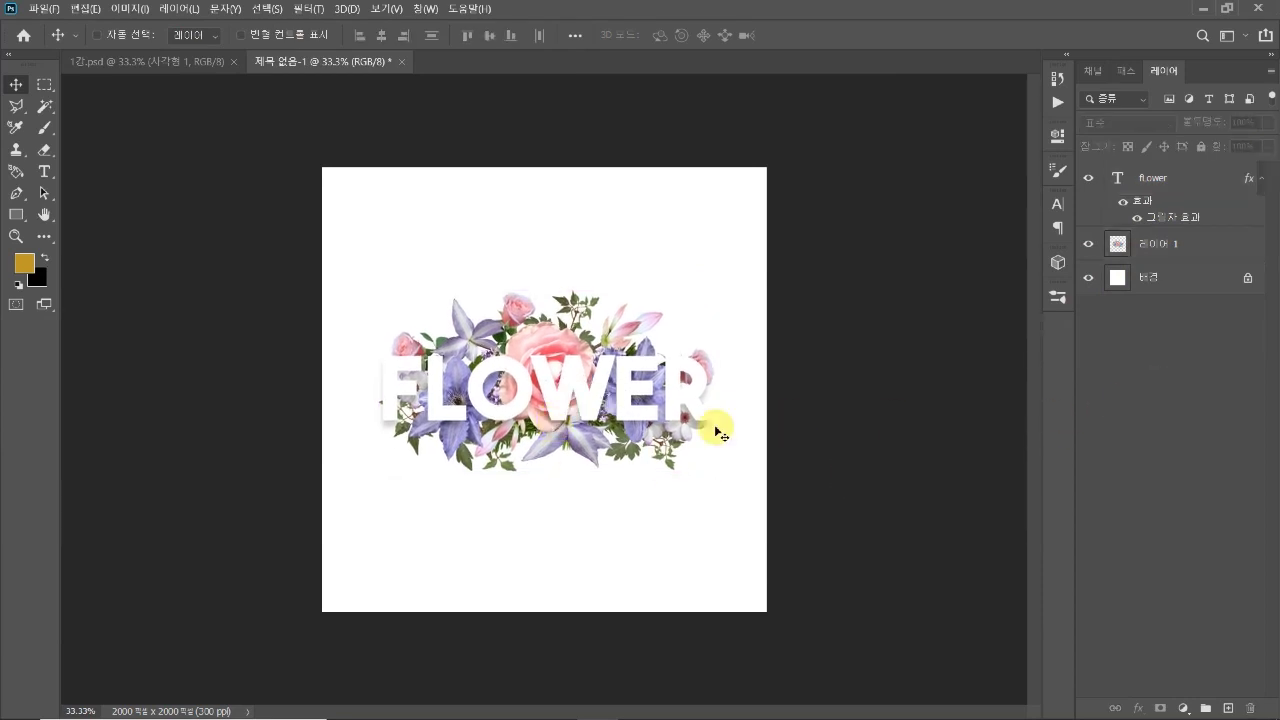
# Step: Add a Hue/Saturation adjustment clipped to the bouquet layer, with saturation set to +50
pyautogui.hotkey('ctrl', '+')
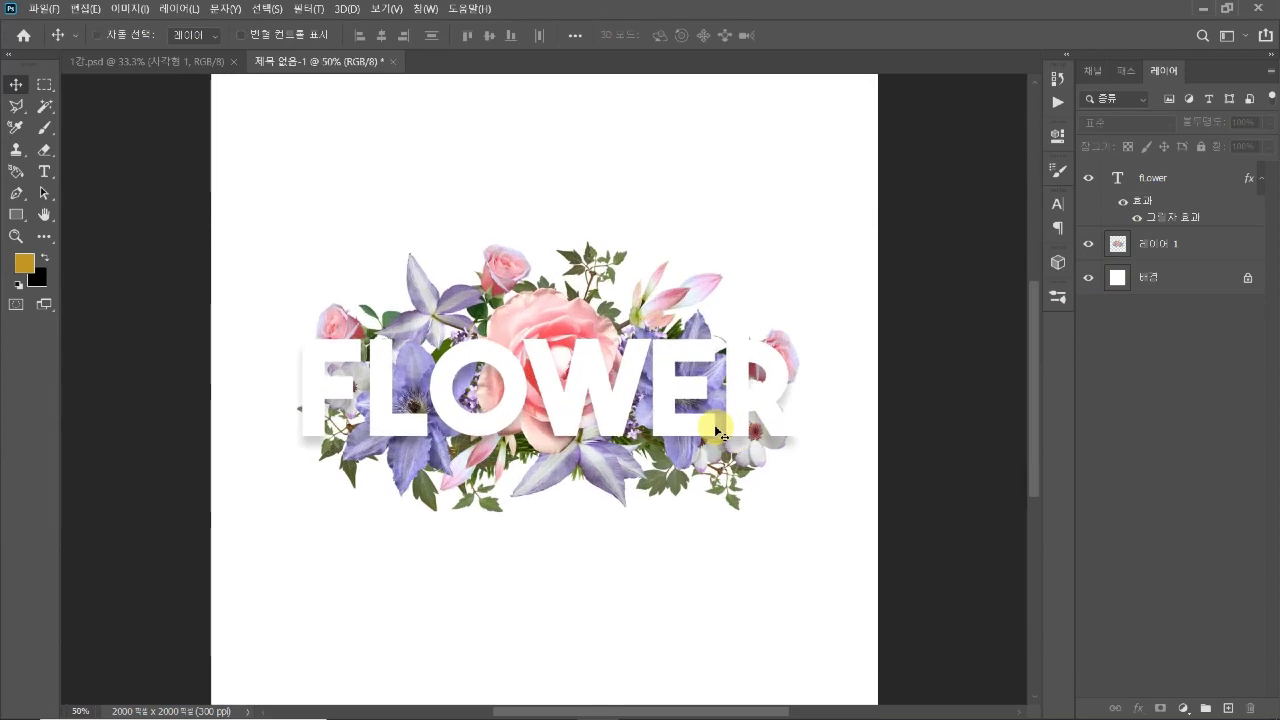
pyautogui.click(1100, 186)
pyautogui.click(1091, 183)
pyautogui.click(1091, 183)
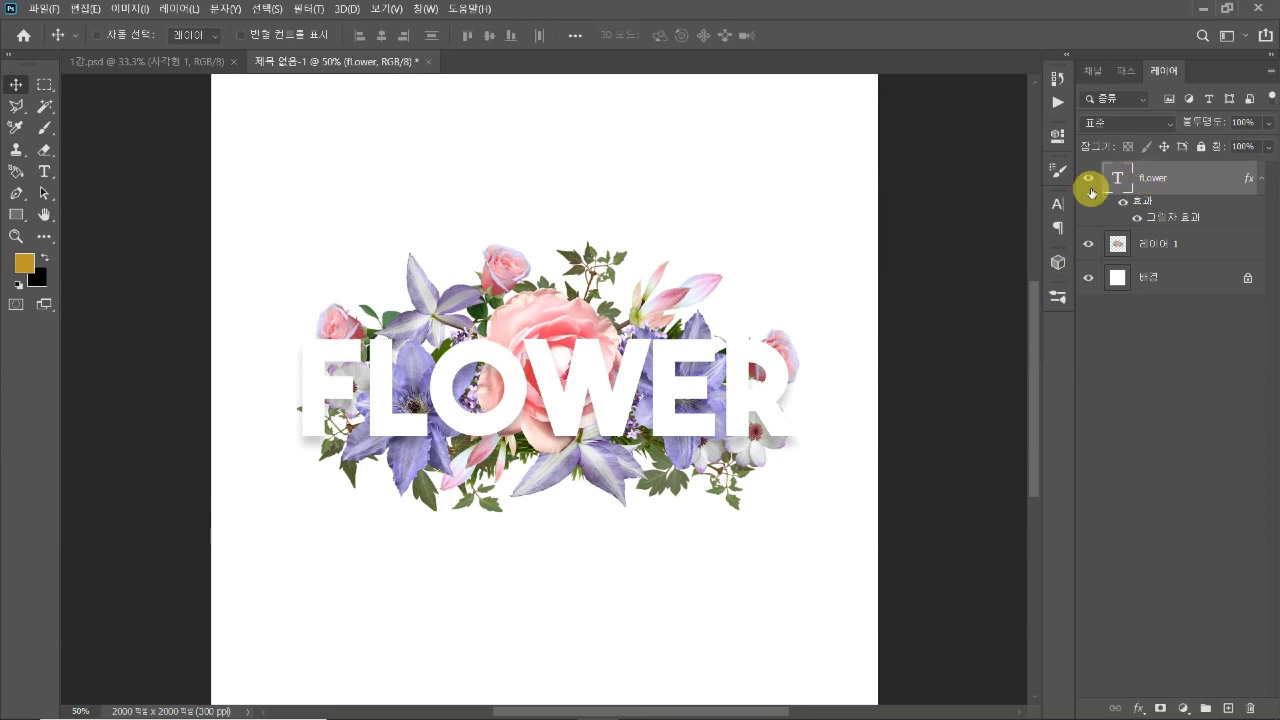
pyautogui.click(1113, 243)
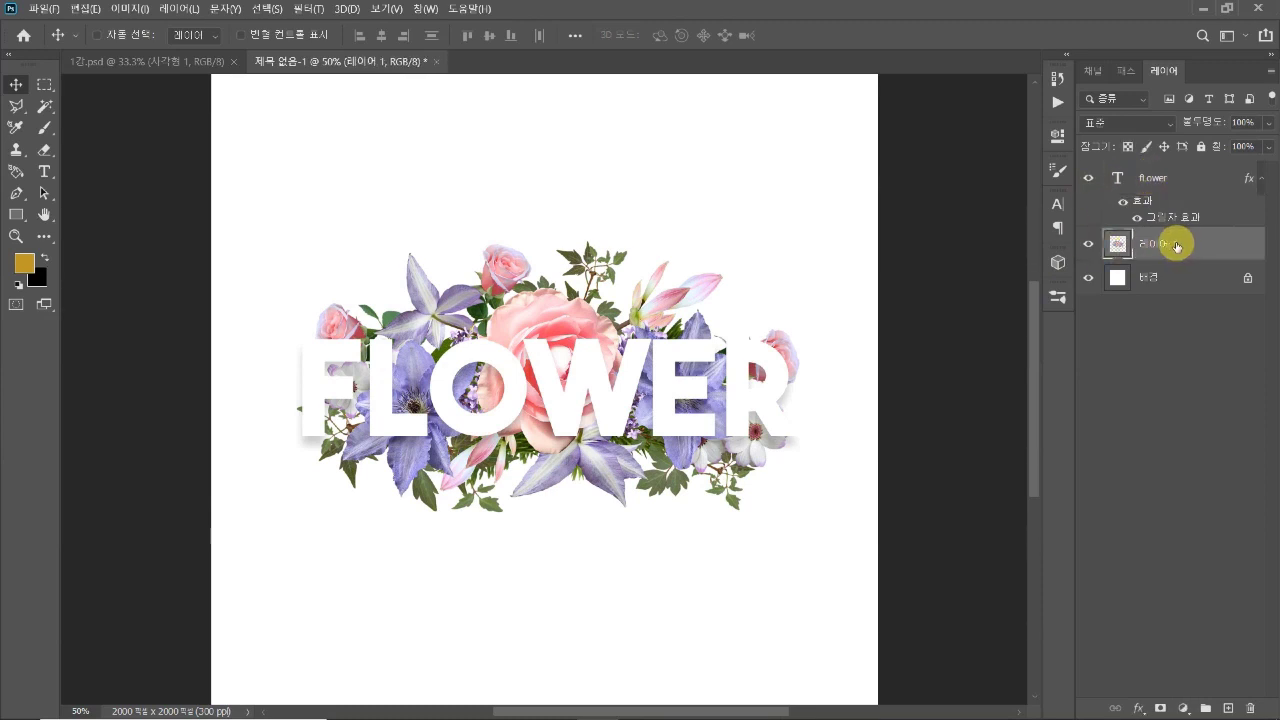
pyautogui.click(1184, 711)
pyautogui.click(1206, 552)
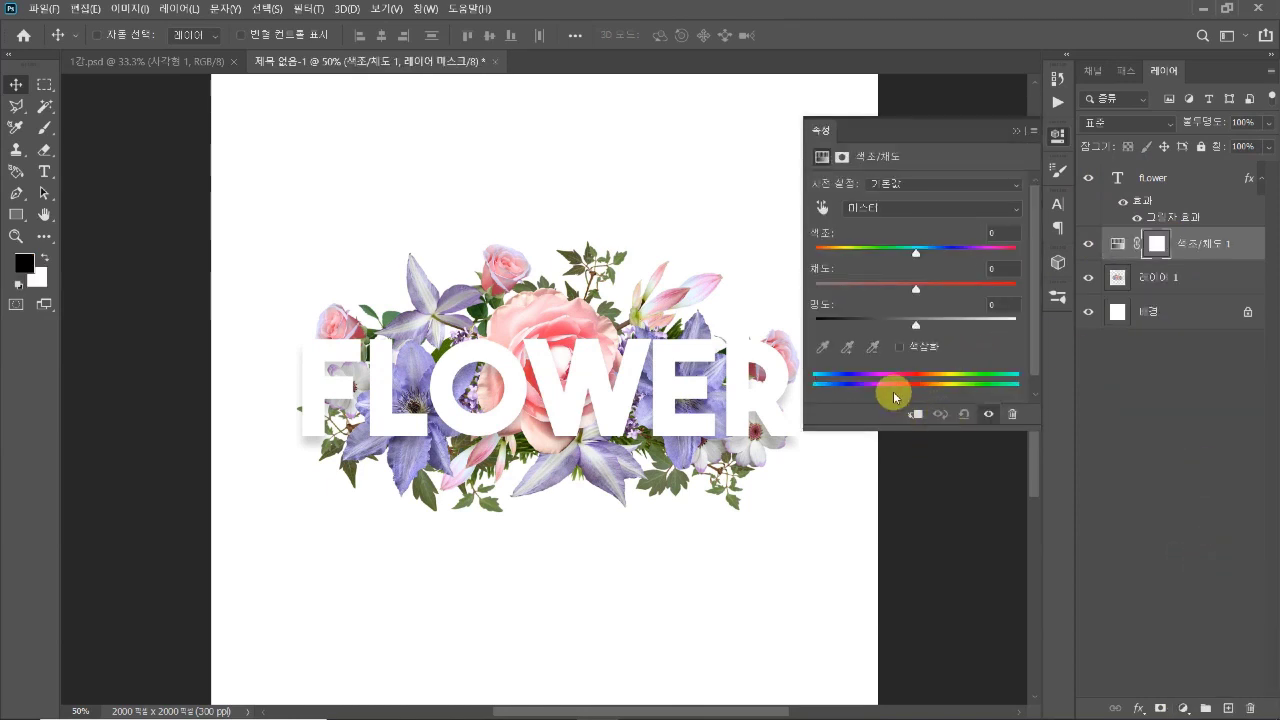
pyautogui.click(915, 414)
pyautogui.moveTo(917, 291); pyautogui.dragTo(961, 292)
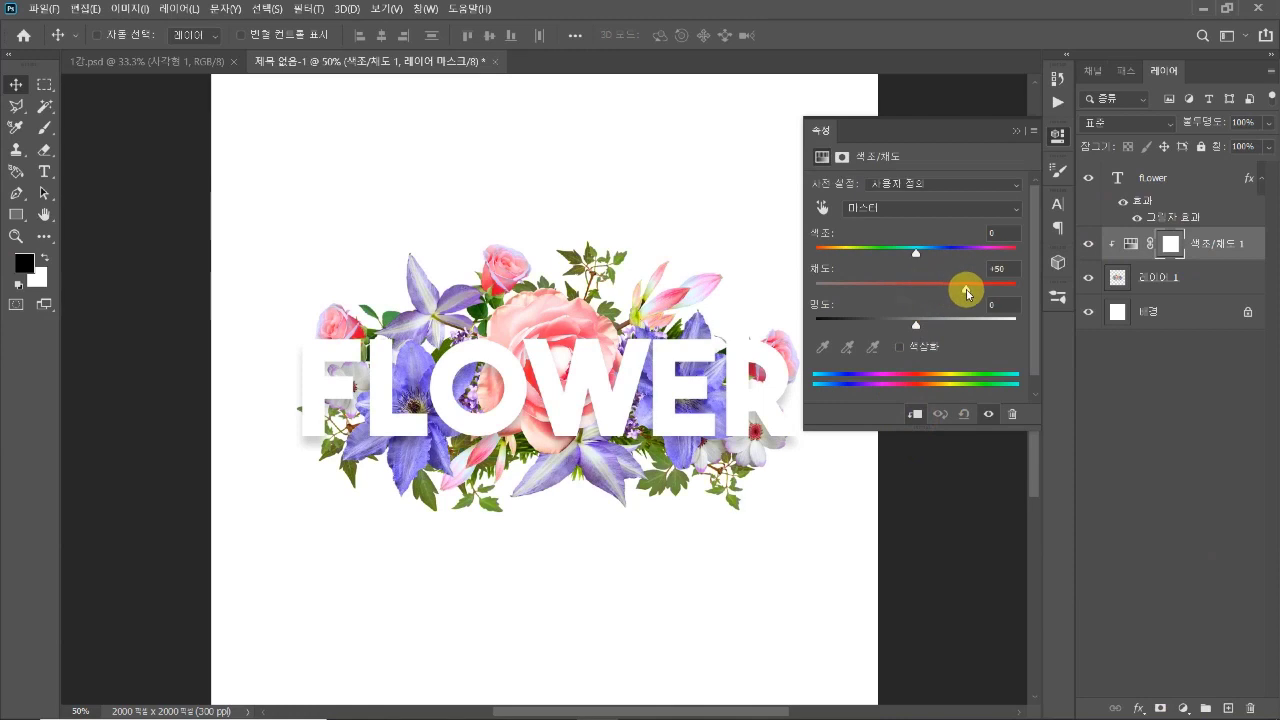
pyautogui.click(1057, 134)
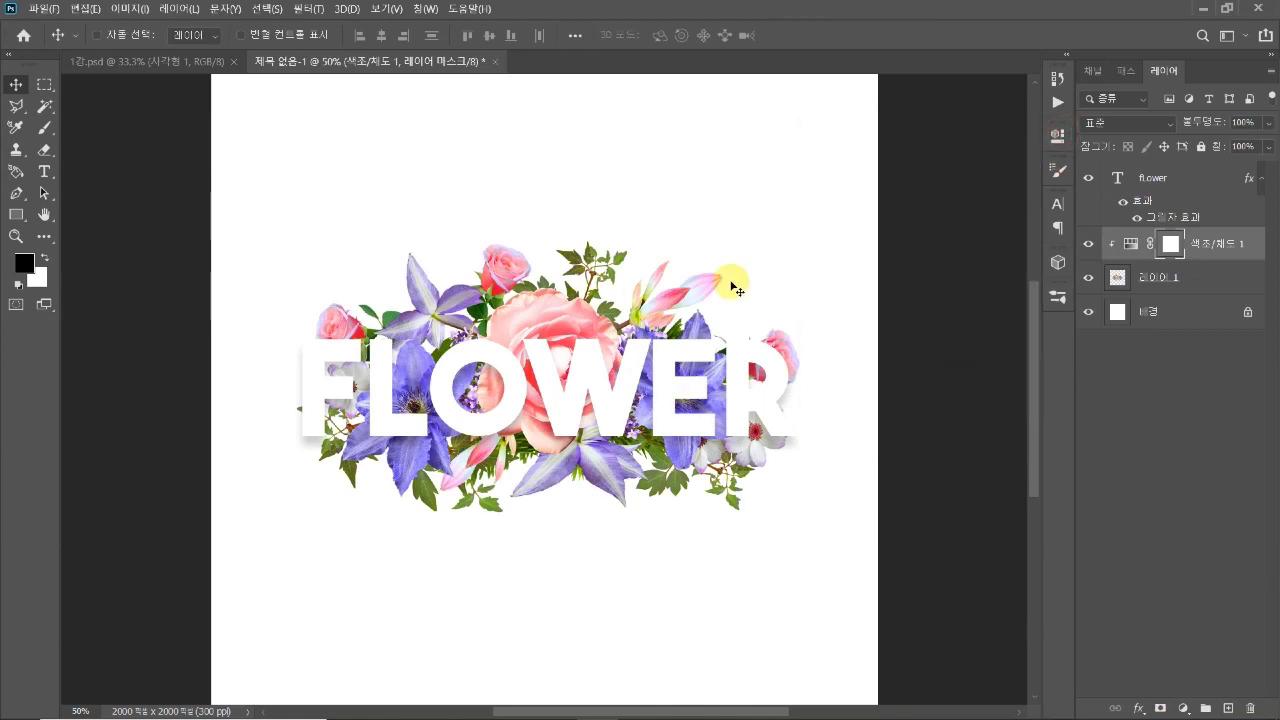
# Step: Duplicate the bouquet layer together with its Hue/Saturation adjustment, and place the copies above the FLOWER text layer
pyautogui.hotkey('ctrl', '-')
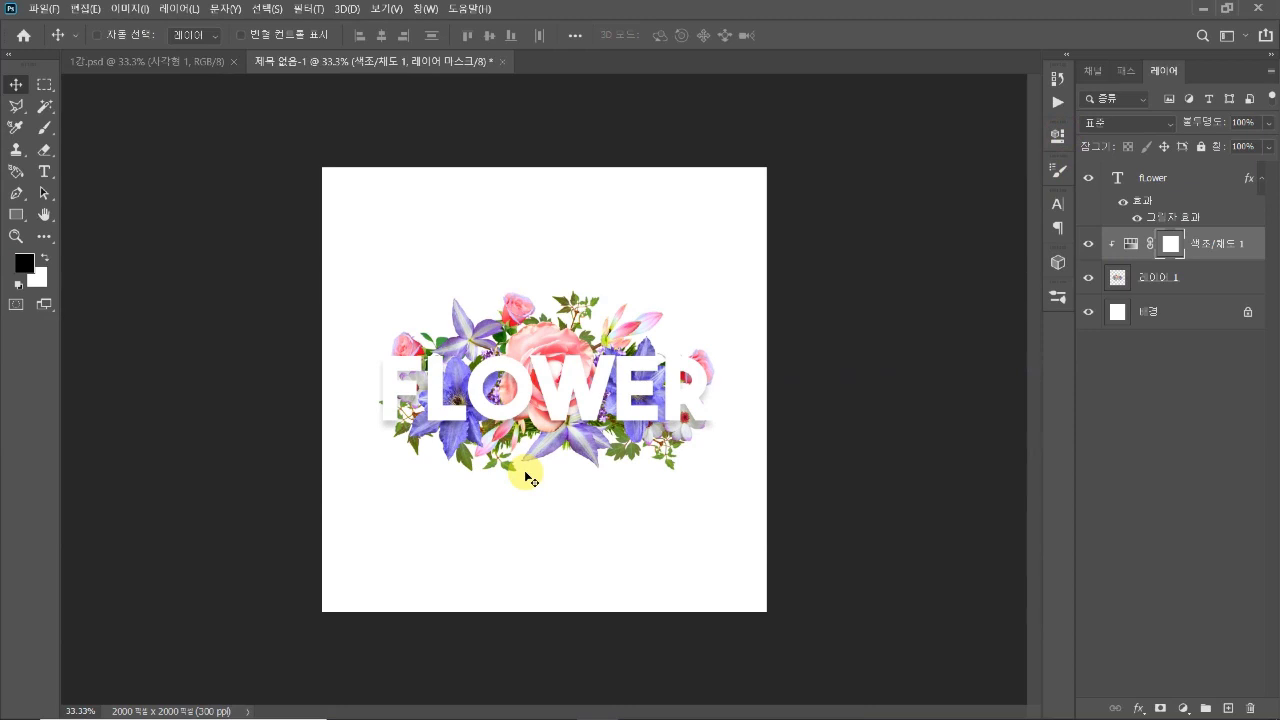
pyautogui.hotkey('ctrl', '+')
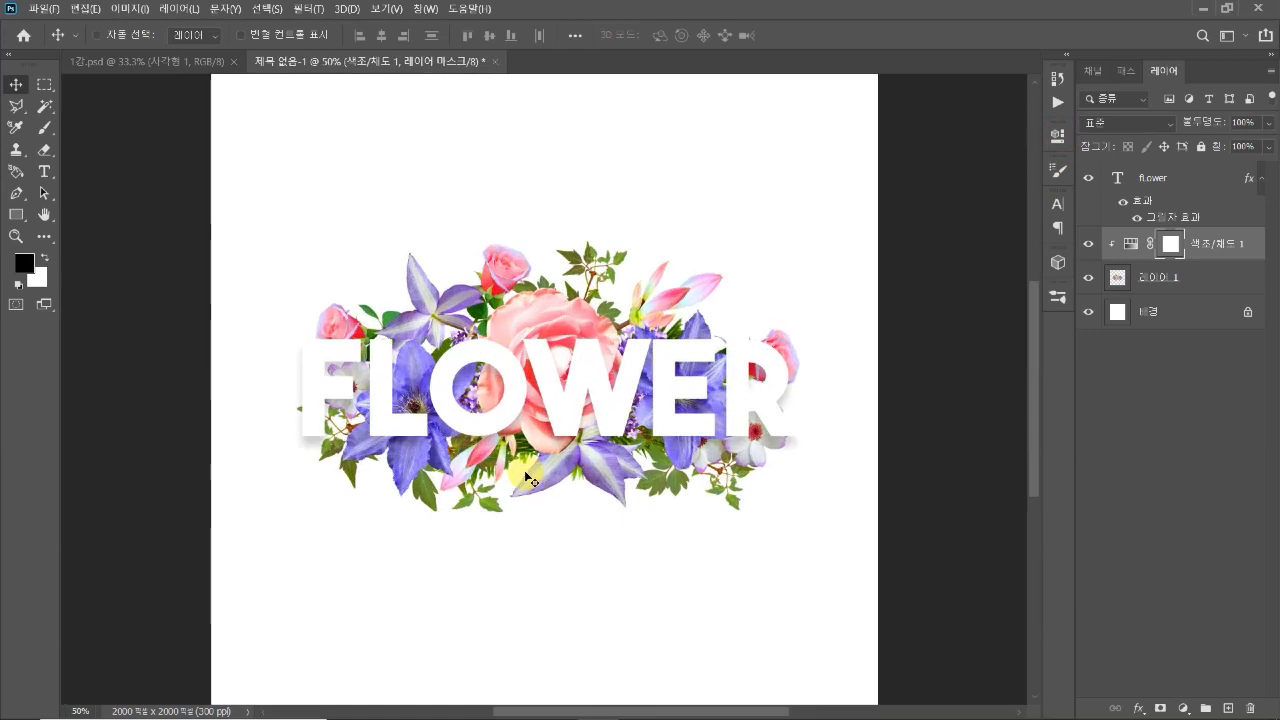
pyautogui.hotkey('ctrl', '-')
pyautogui.hotkey('ctrl', '+')
pyautogui.hotkey('ctrl', '+')
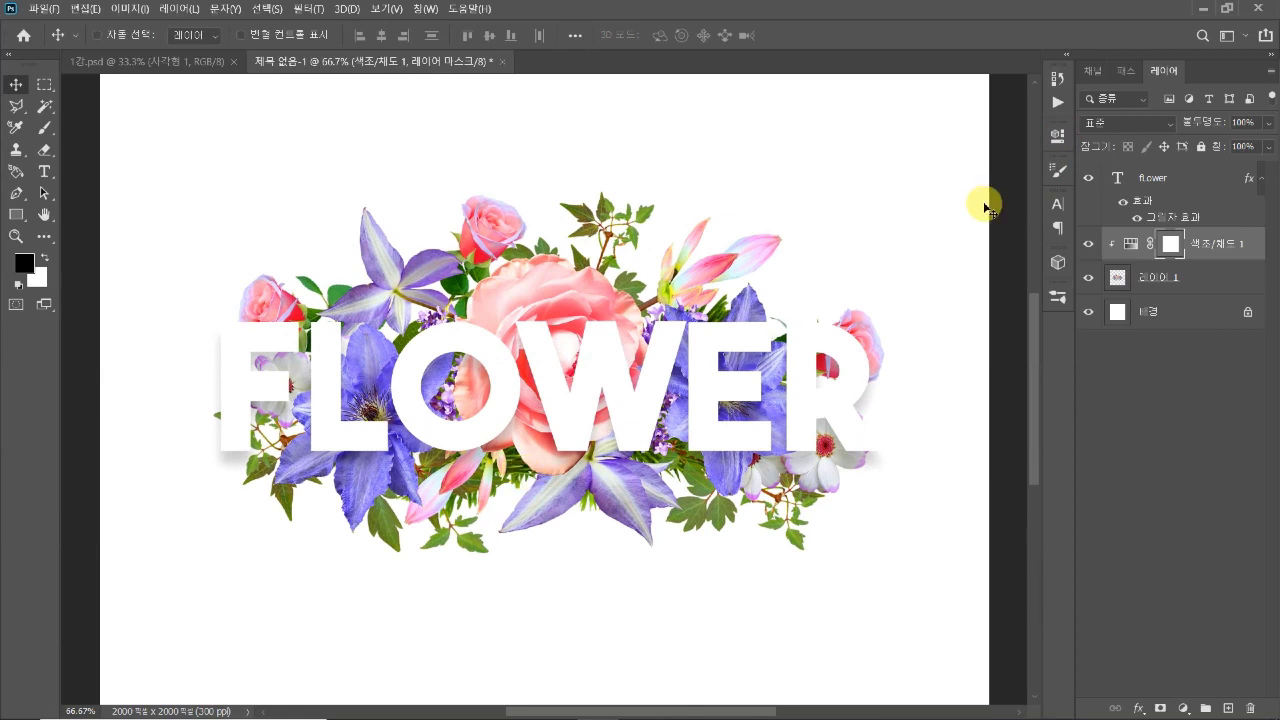
pyautogui.click(1117, 280)
pyautogui.click(1088, 277)
pyautogui.click(1088, 277)
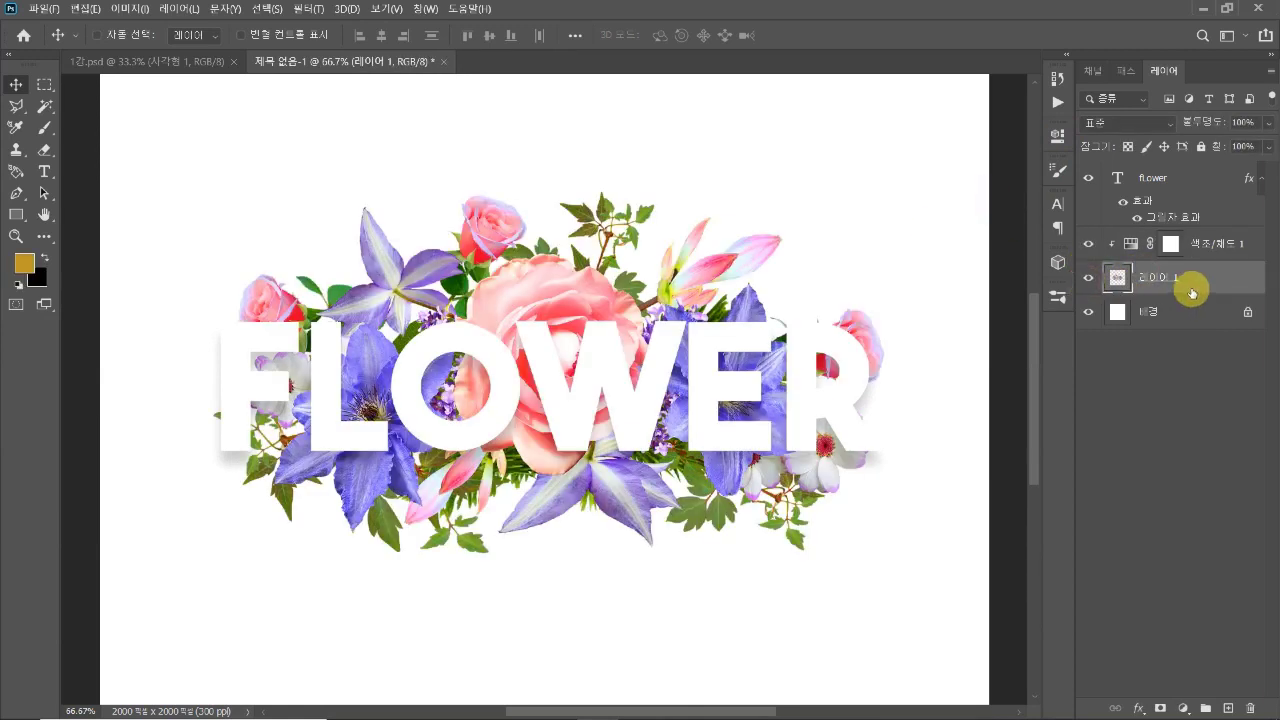
pyautogui.keyDown('shift'); pyautogui.click(1234, 252); pyautogui.keyUp('shift')
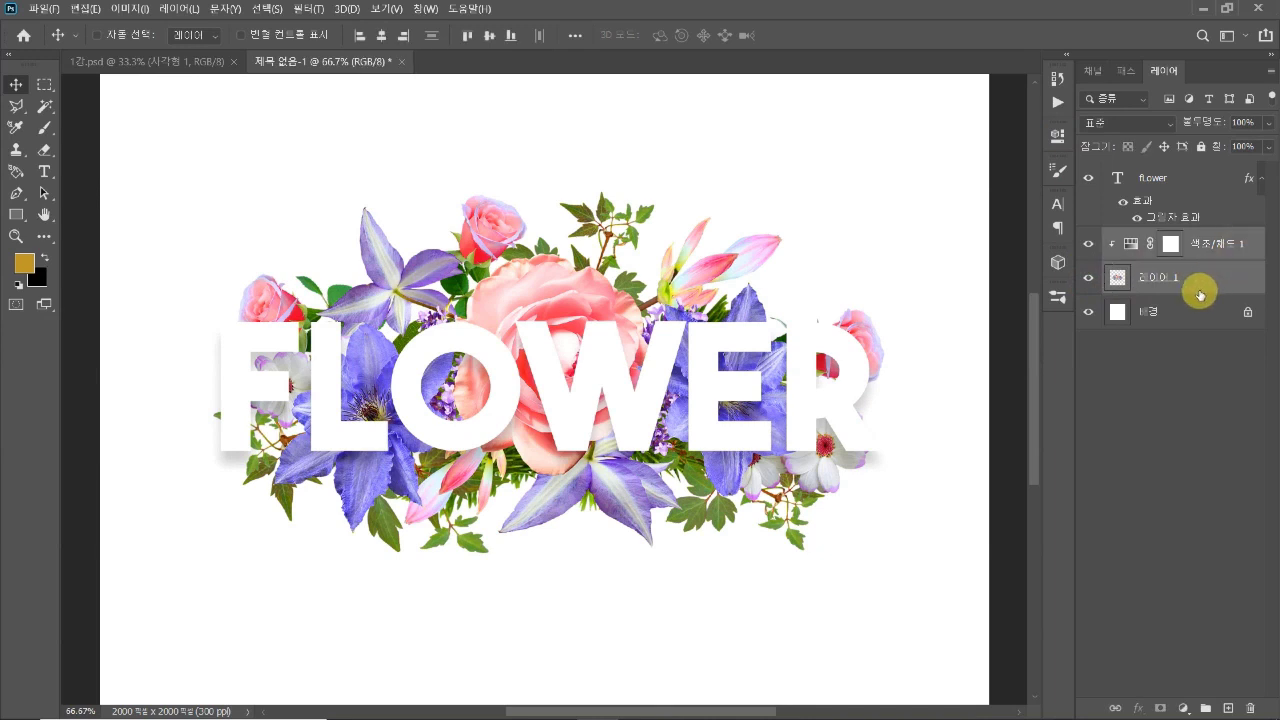
pyautogui.hotkey('ctrl', 'j')
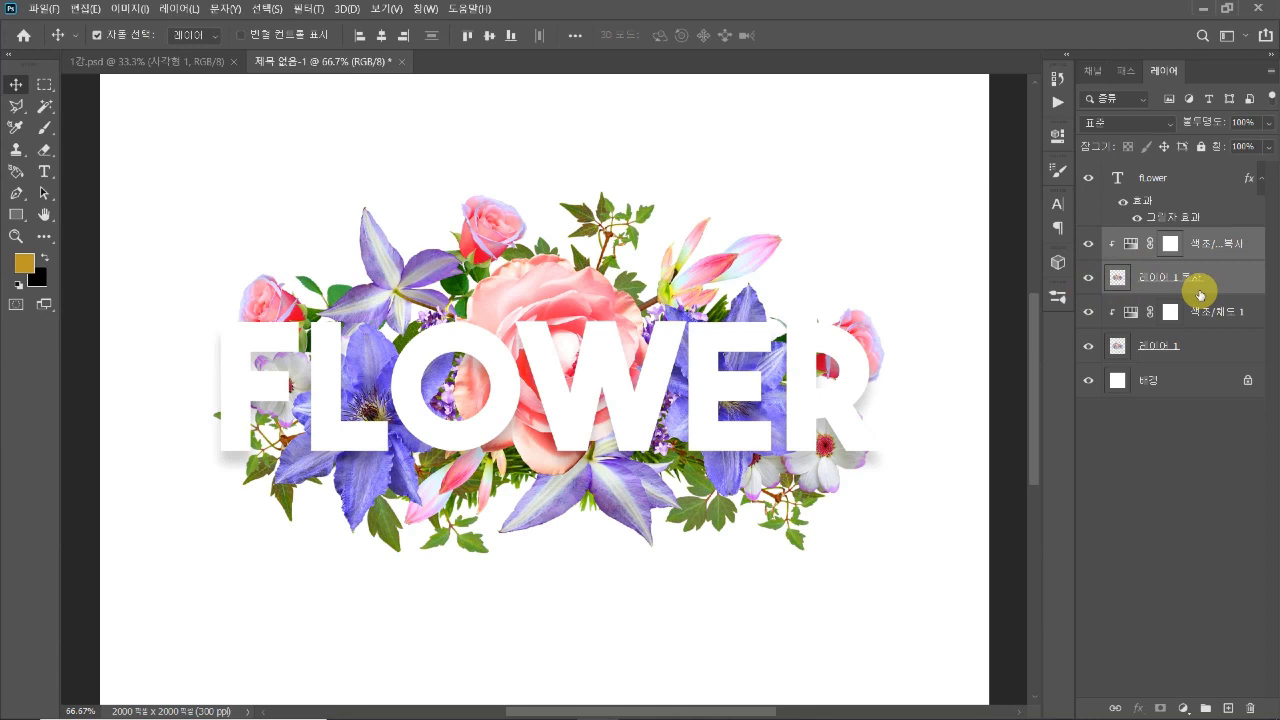
pyautogui.hotkey('ctrl', ']')
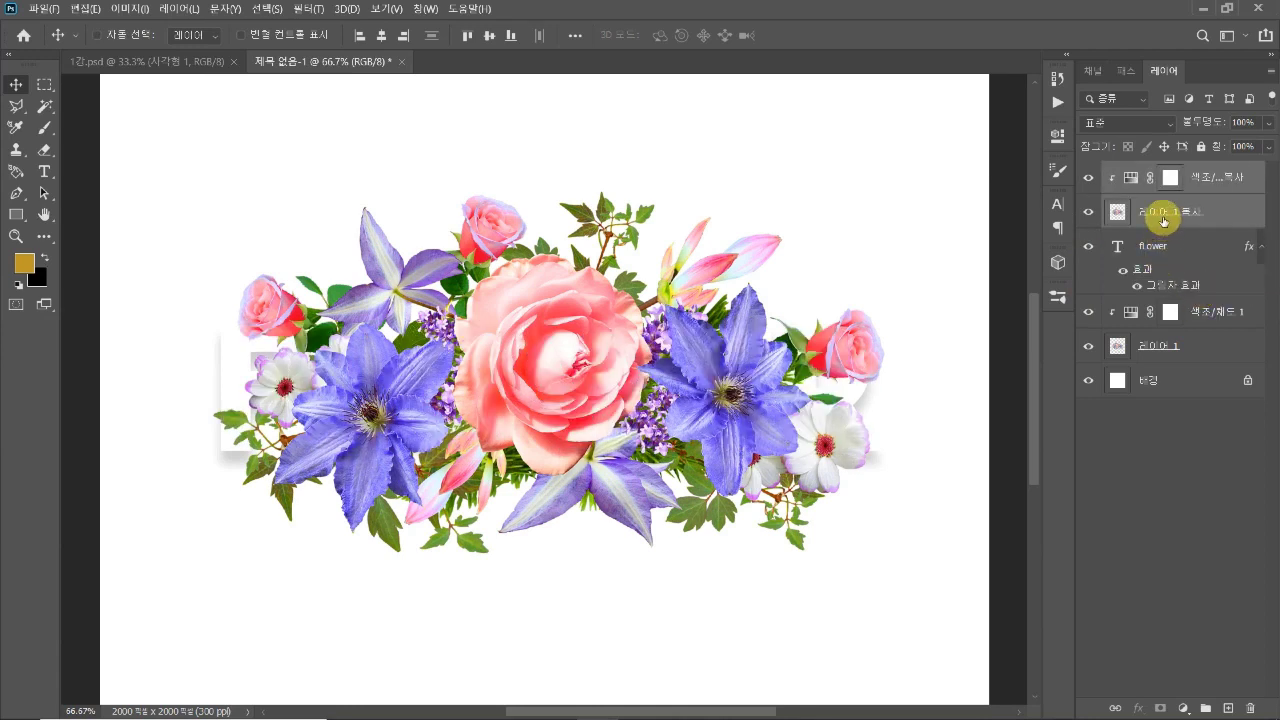
# Step: Compare the artwork with the duplicated bouquet and the FLOWER text layers hidden and shown
pyautogui.click(1163, 215)
pyautogui.click(1091, 212)
pyautogui.click(1092, 214)
pyautogui.click(1093, 213)
pyautogui.click(1093, 213)
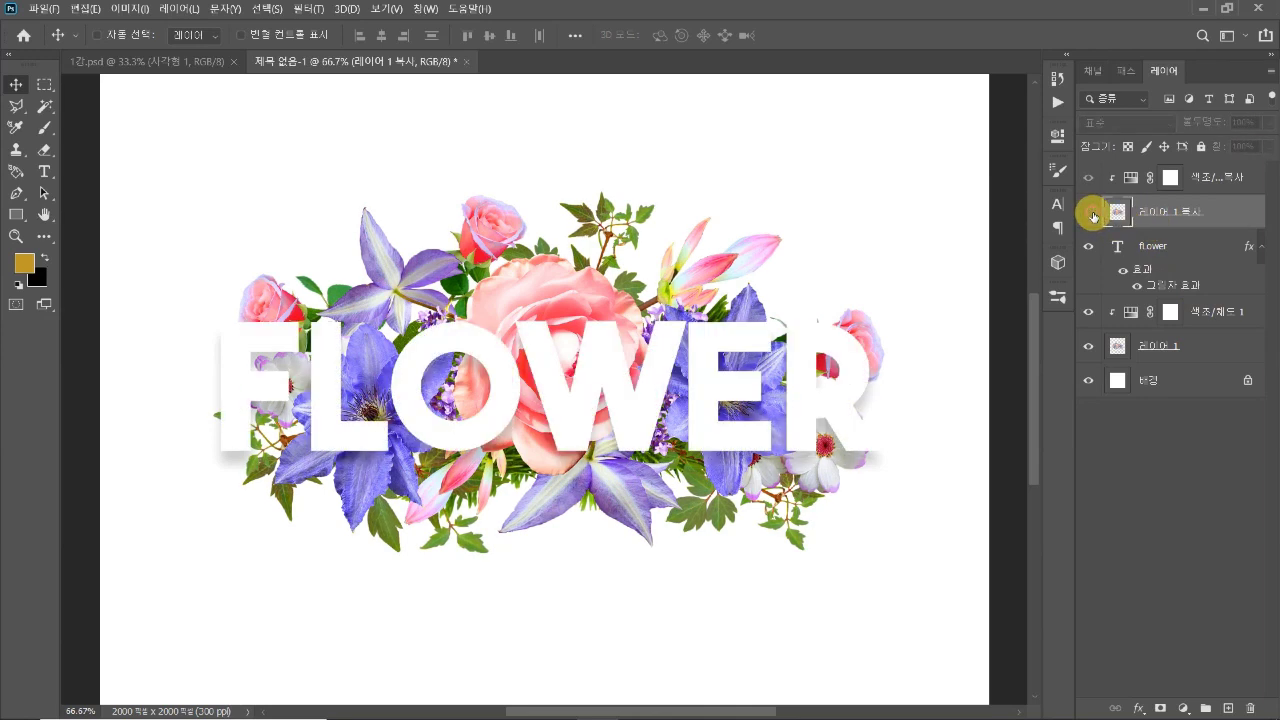
pyautogui.click(1093, 213)
pyautogui.click(1091, 250)
pyautogui.click(1091, 250)
pyautogui.click(1091, 250)
pyautogui.click(1092, 252)
pyautogui.click(1089, 212)
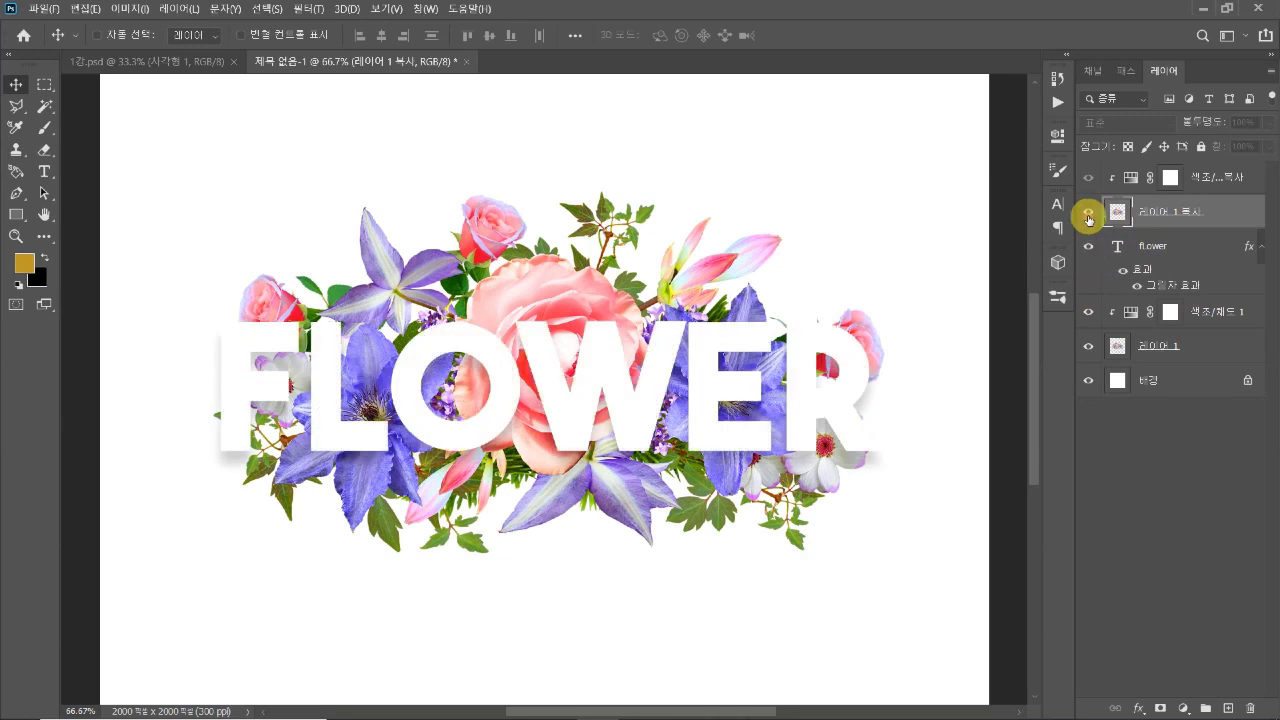
pyautogui.click(1090, 313)
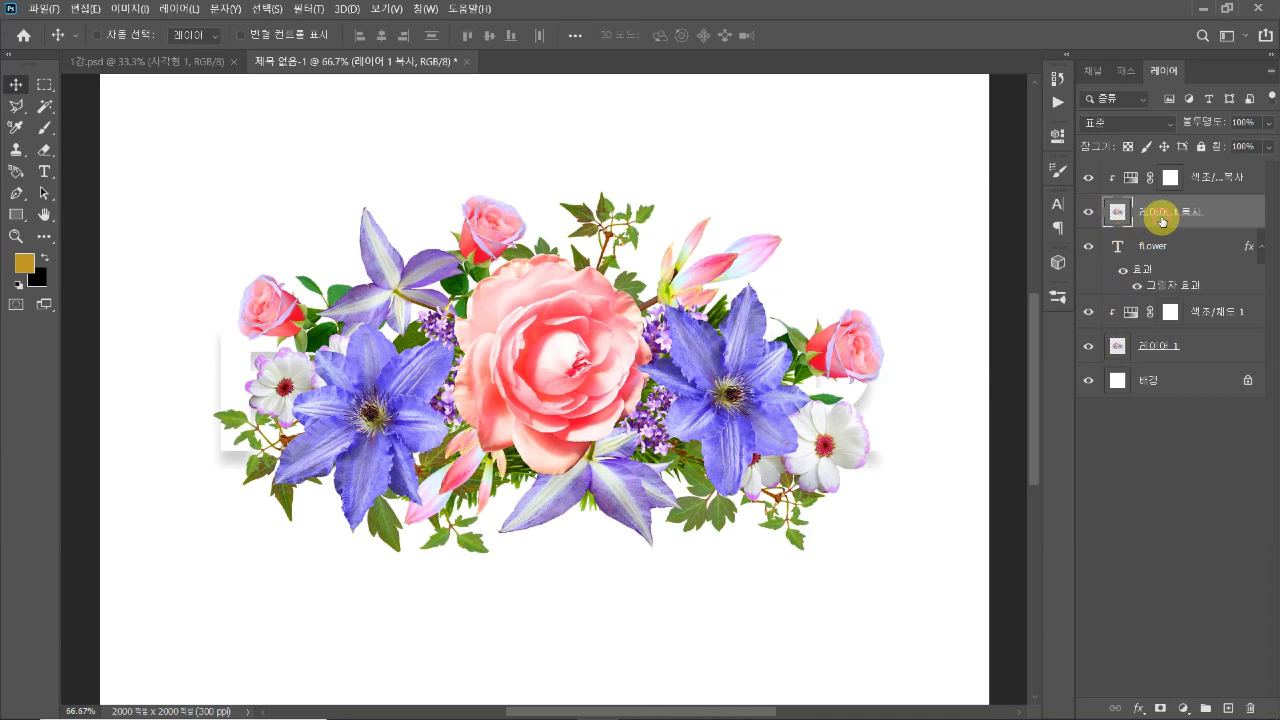
pyautogui.click(1090, 213)
pyautogui.click(1090, 212)
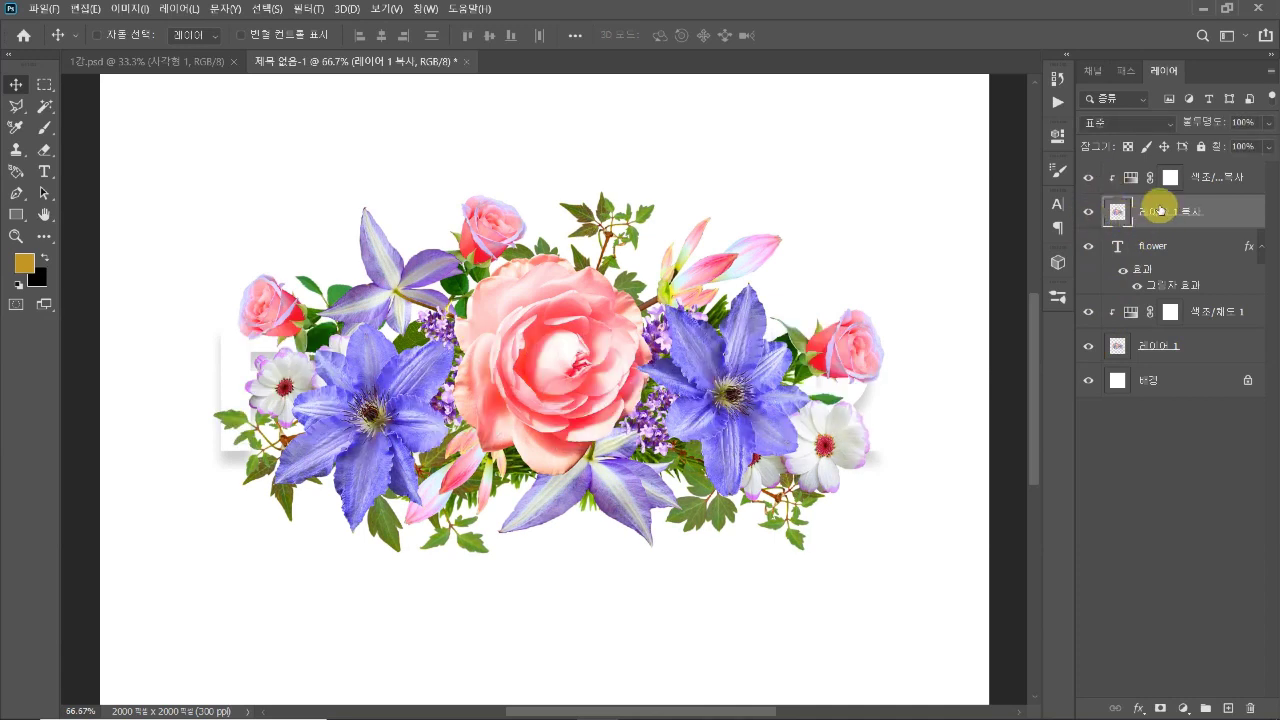
# Step: Erase everything outside the FLOWER letter shapes from the duplicated bouquet layer, using the text outline as an inverted selection, and deselect
pyautogui.press('ctrl')
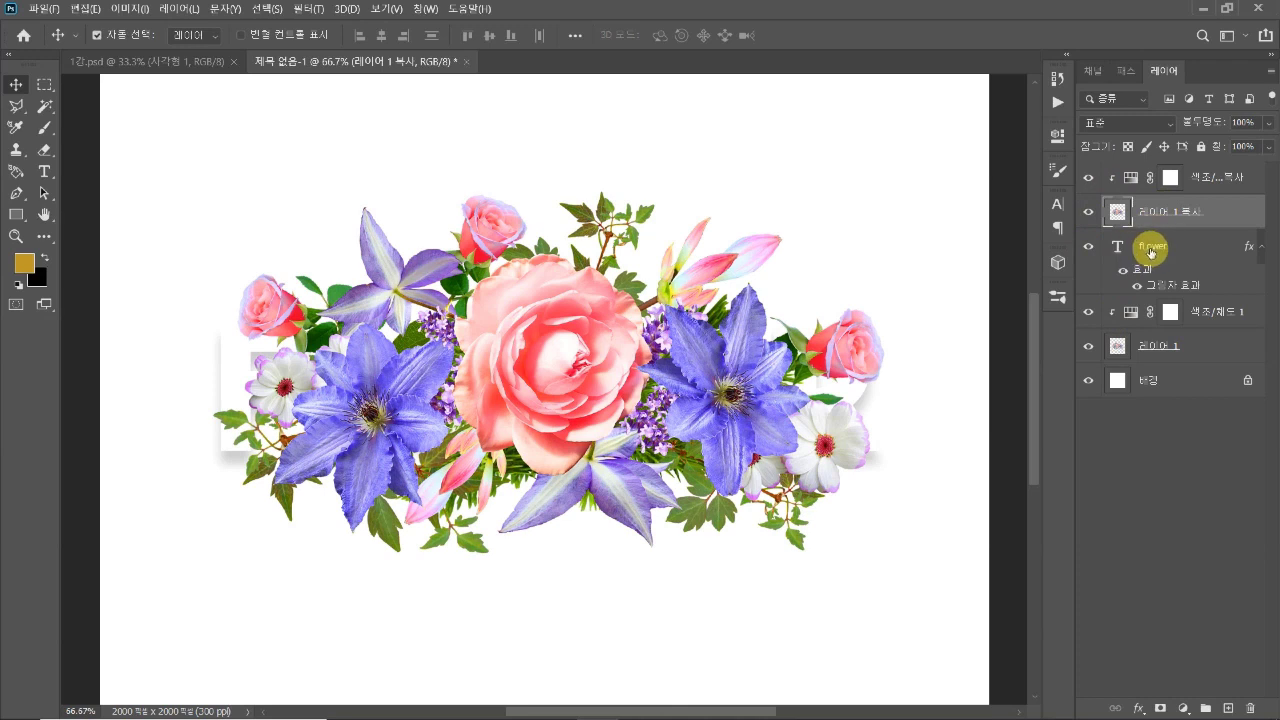
pyautogui.keyDown('ctrl'); pyautogui.click(1146, 251); pyautogui.keyUp('ctrl')
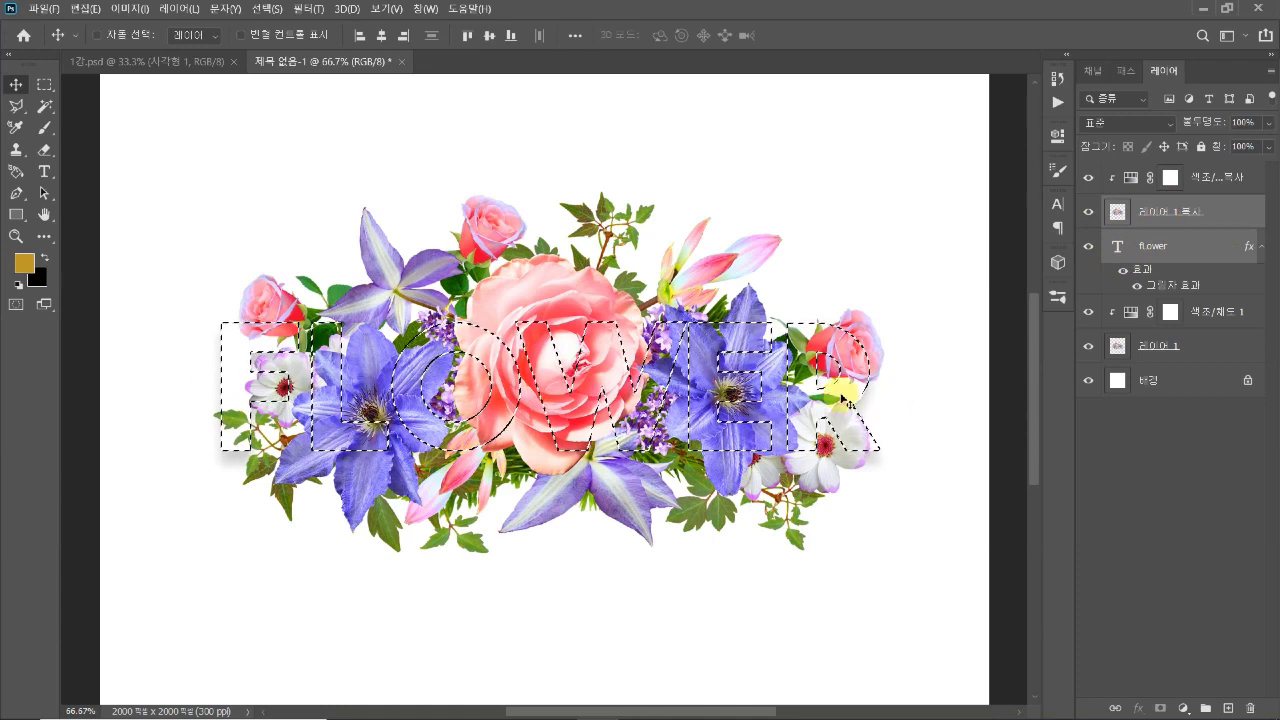
pyautogui.click(1183, 213)
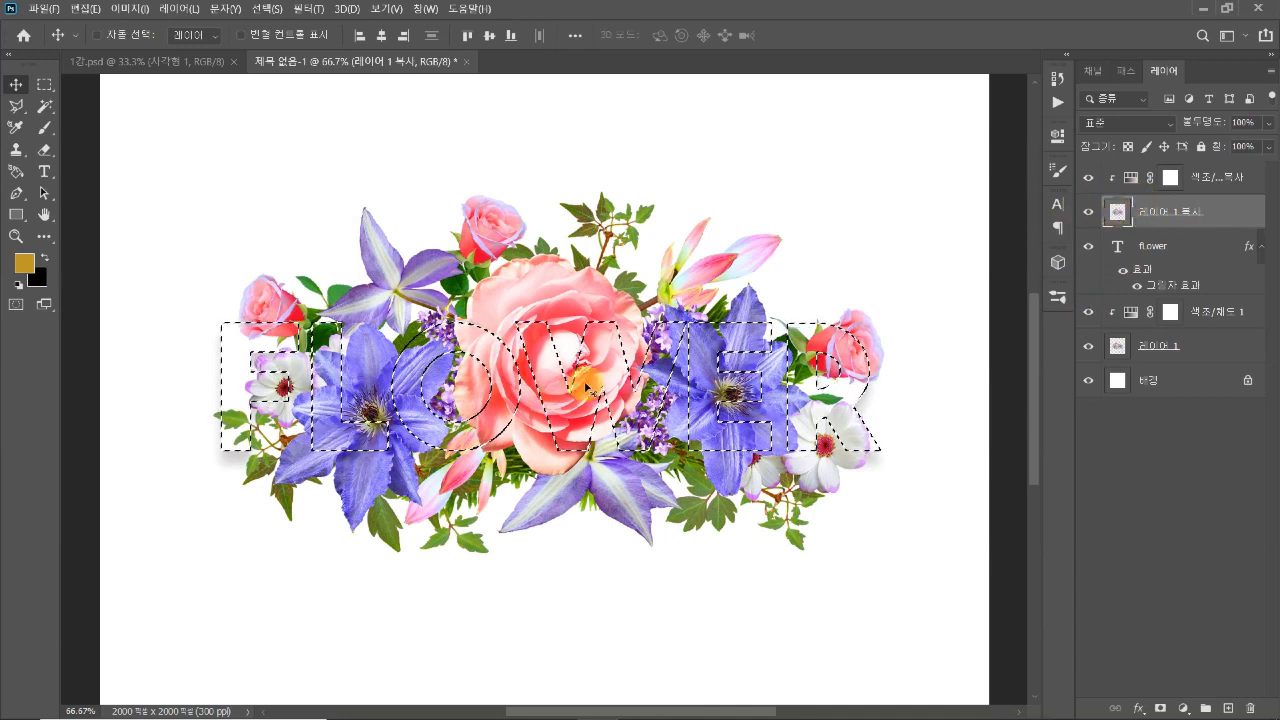
pyautogui.hotkey('ctrl', 'shift', 'i')
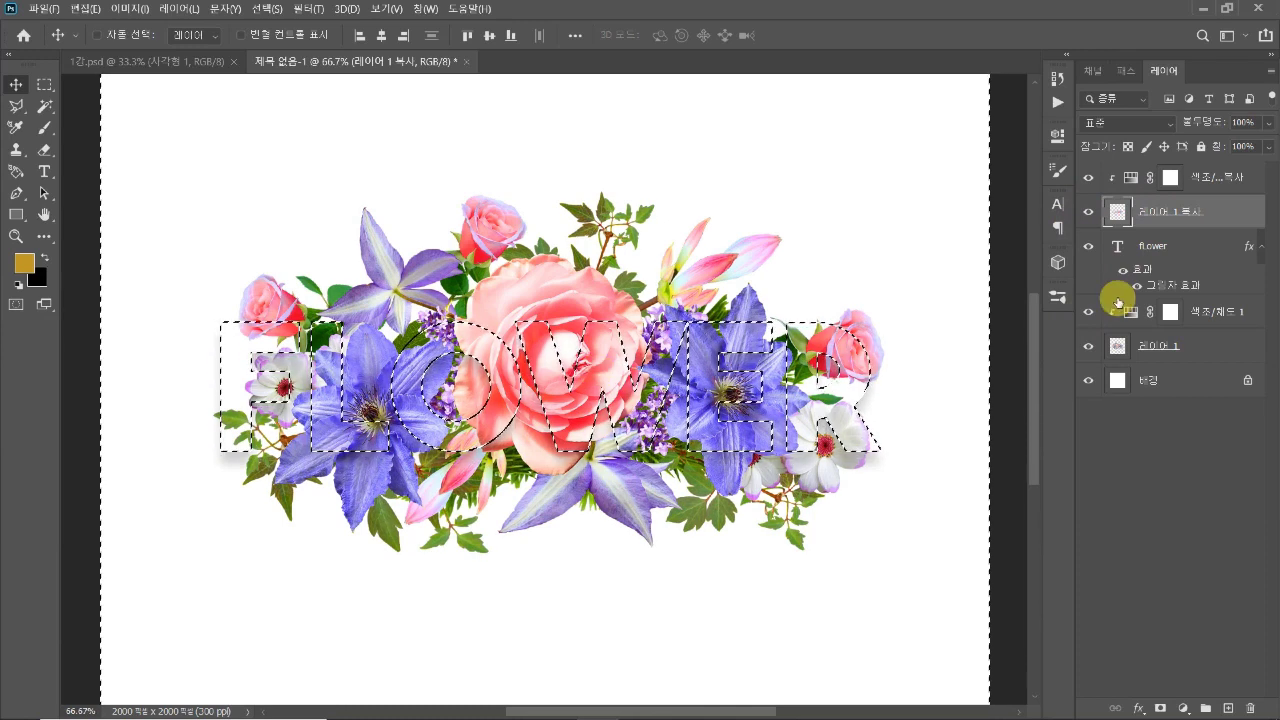
pyautogui.hotkey('ctrl', 'd')
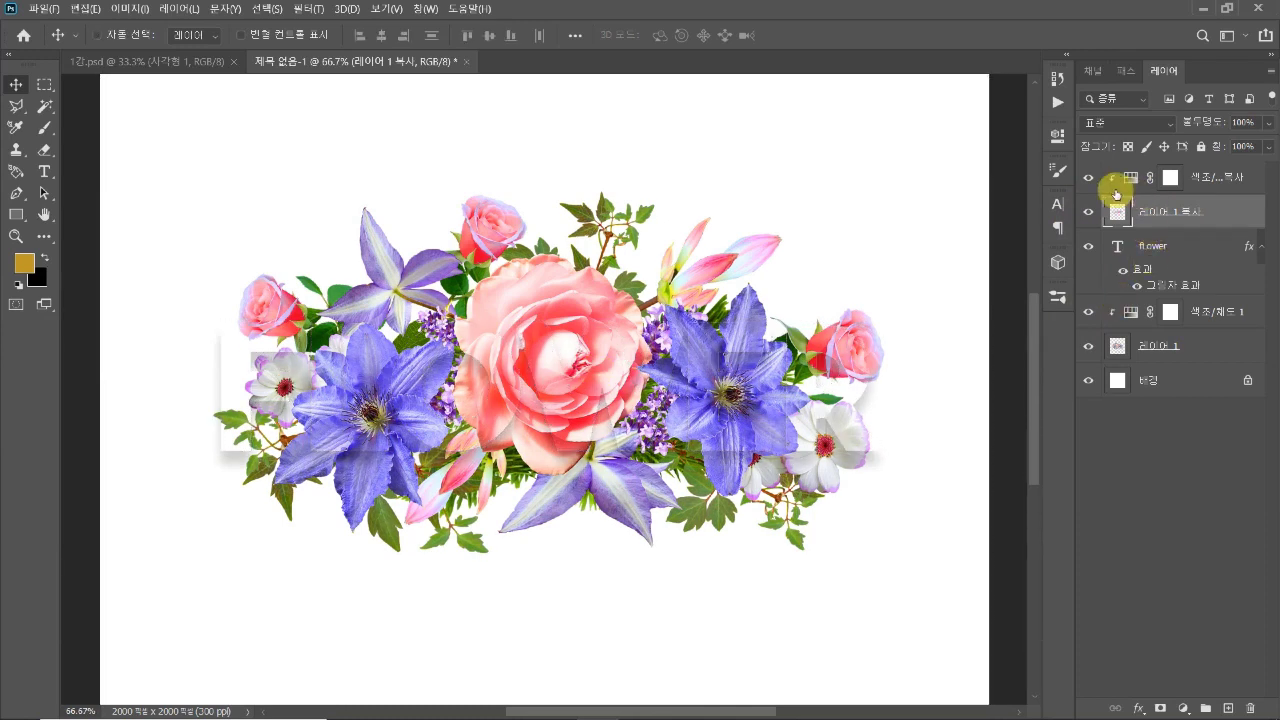
# Step: Check the letter-shaped bouquet copy by hiding and showing it and moving it below the lettering, and undo the move
pyautogui.click(1082, 214)
pyautogui.click(1082, 214)
pyautogui.click(1082, 214)
pyautogui.click(1082, 214)
pyautogui.click(1082, 214)
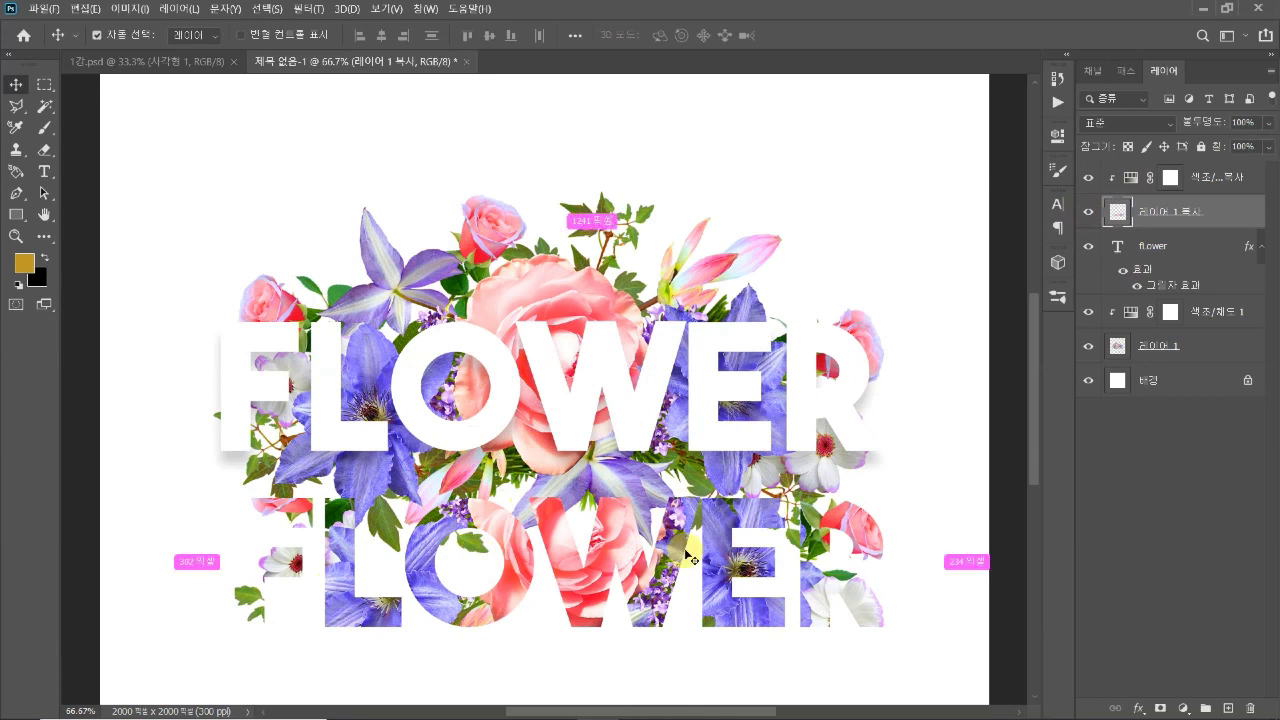
pyautogui.hotkey('ctrl', 'z')
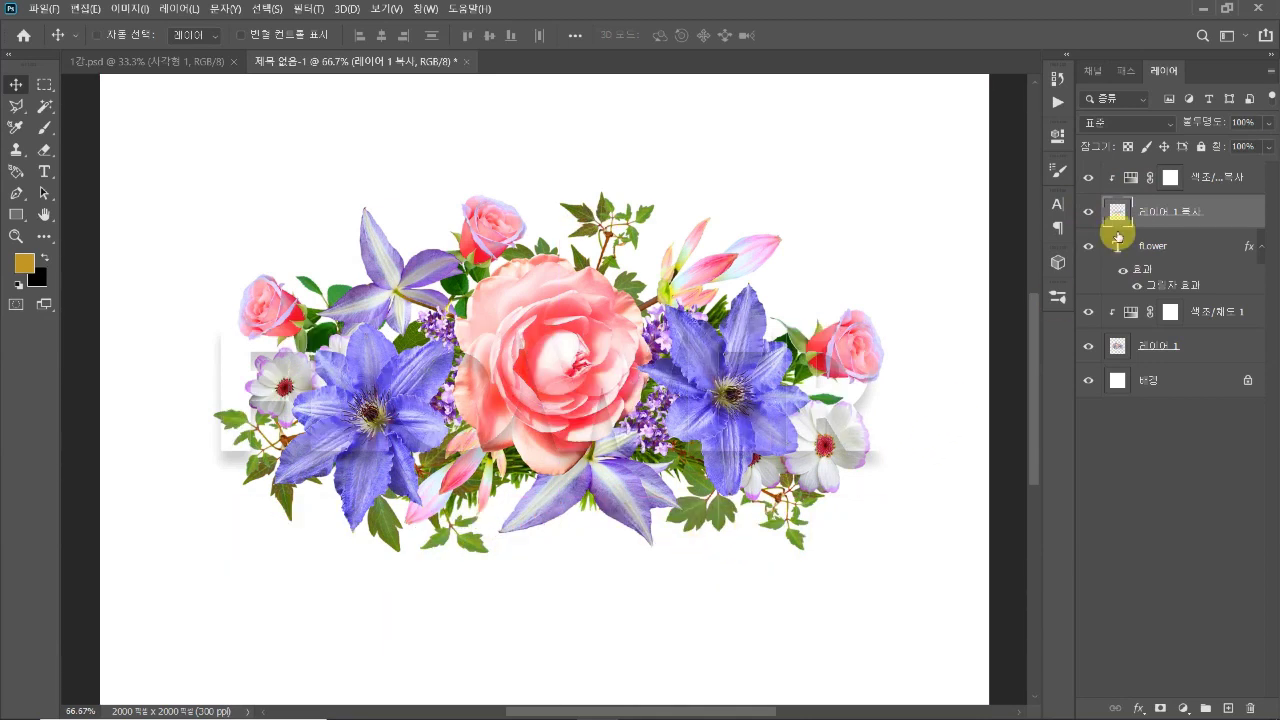
pyautogui.moveTo(1133, 216); pyautogui.dragTo(1141, 238)
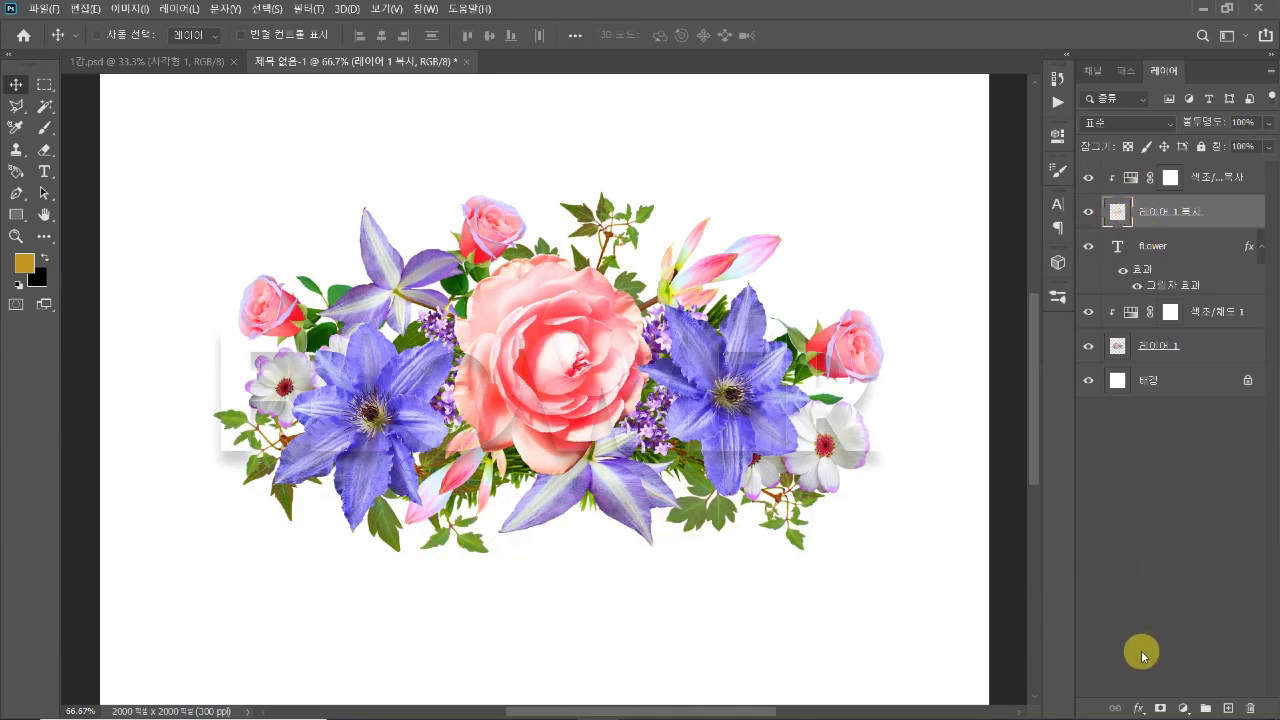
# Step: Add a layer mask to the letter-shaped bouquet copy layer
pyautogui.click(1160, 706)
pyautogui.press('ctrl')
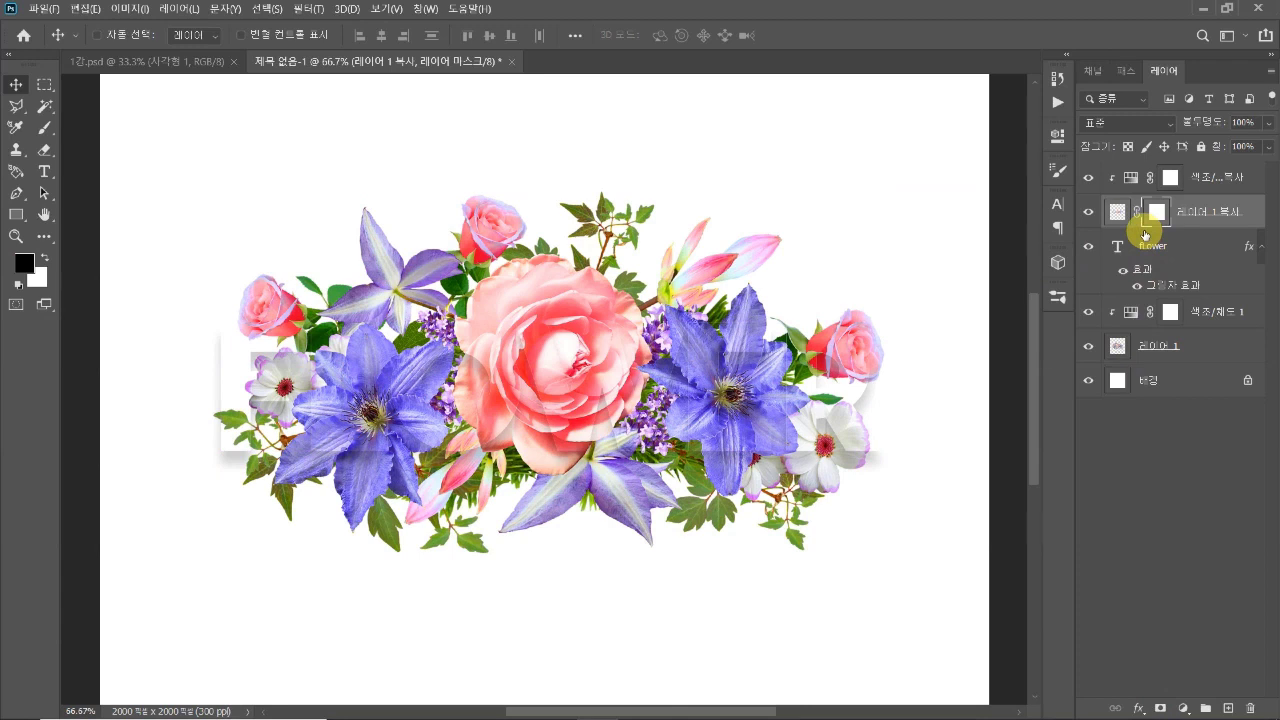
pyautogui.moveTo(1145, 235)
pyautogui.mouseDown()
pyautogui.moveTo(1083, 265)
pyautogui.moveTo(1137, 249)
pyautogui.moveTo(1120, 243)
pyautogui.moveTo(1126, 380)
pyautogui.moveTo(1118, 345)
pyautogui.moveTo(1104, 350)
pyautogui.moveTo(1109, 209)
pyautogui.moveTo(1114, 249)
pyautogui.mouseUp()
pyautogui.keyDown('ctrl'); pyautogui.click(1119, 254); pyautogui.keyUp('ctrl')
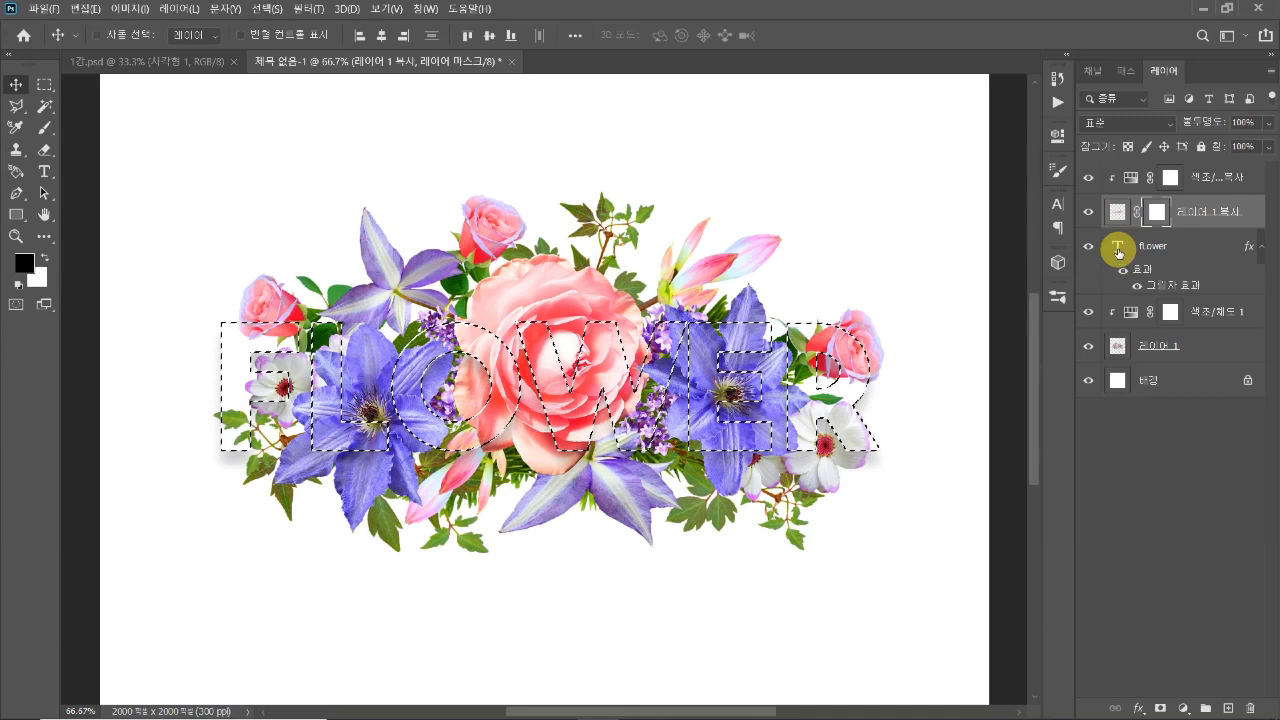
pyautogui.hotkey('ctrl', 'd')
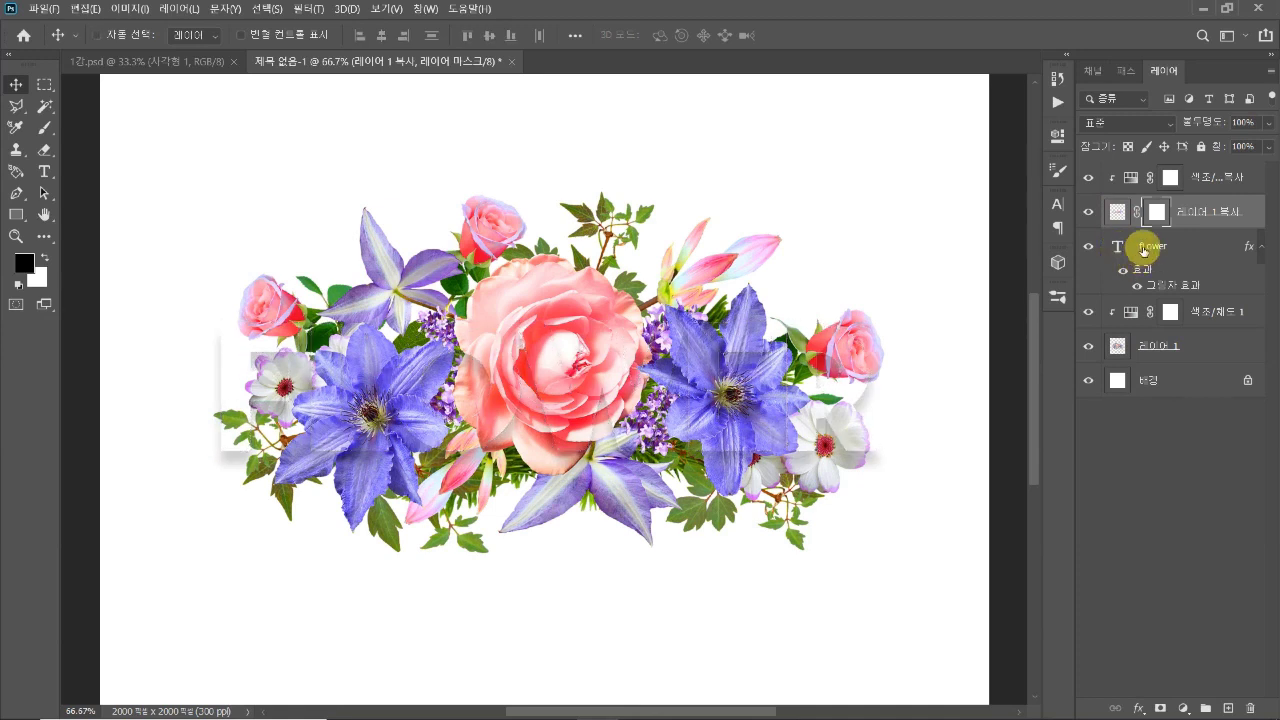
pyautogui.click(1146, 248)
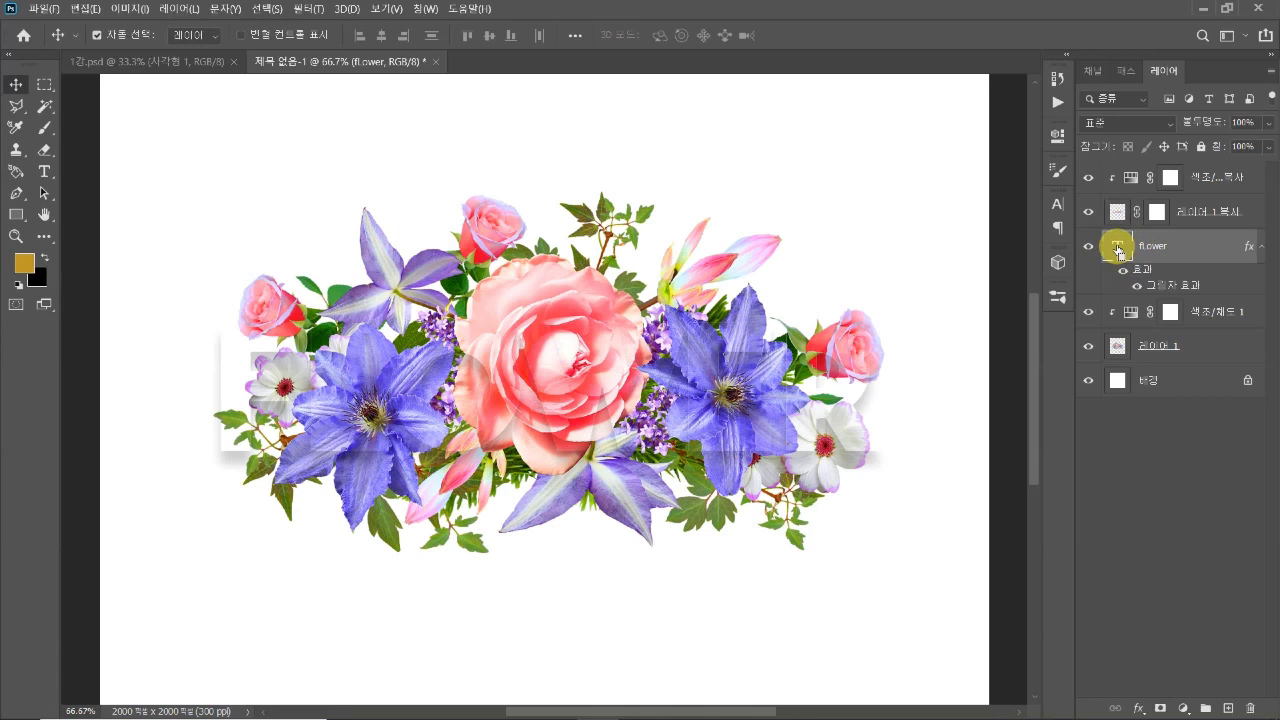
pyautogui.click(1200, 221)
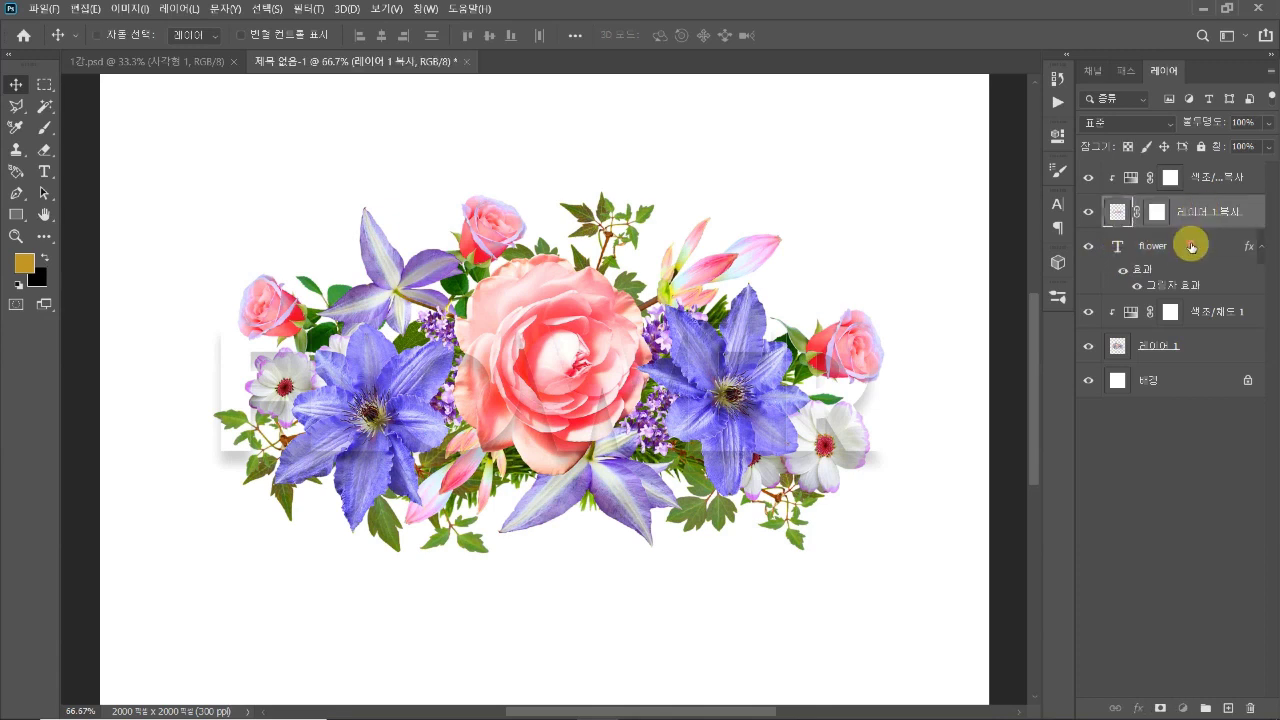
pyautogui.click(1190, 244)
pyautogui.press('ctrl')
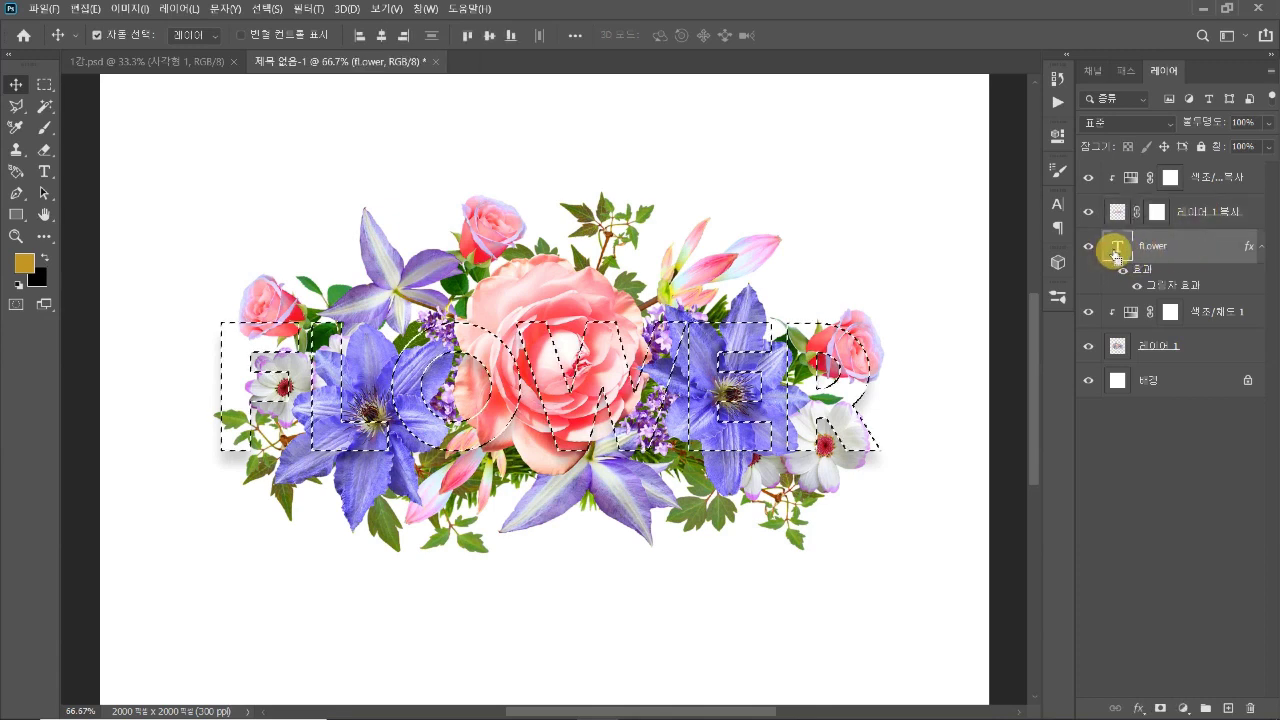
pyautogui.click(1163, 214)
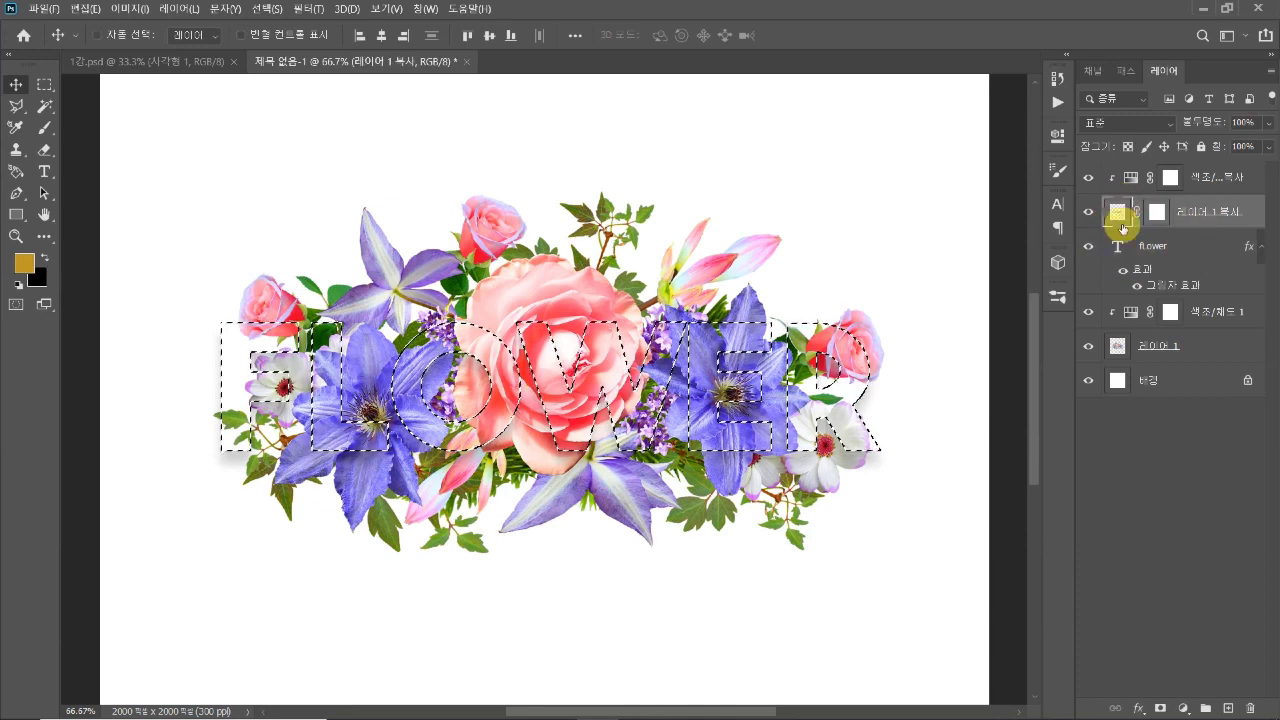
pyautogui.press('ctrl')
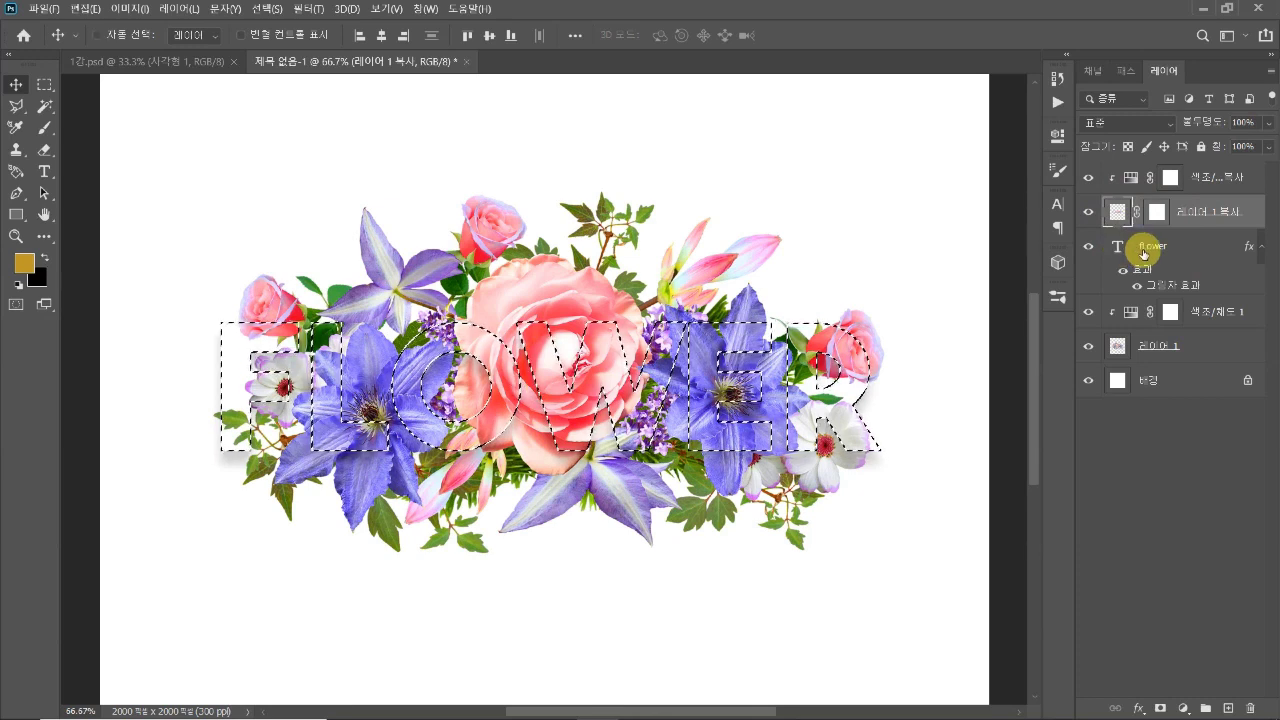
pyautogui.hotkey('ctrl', 'd')
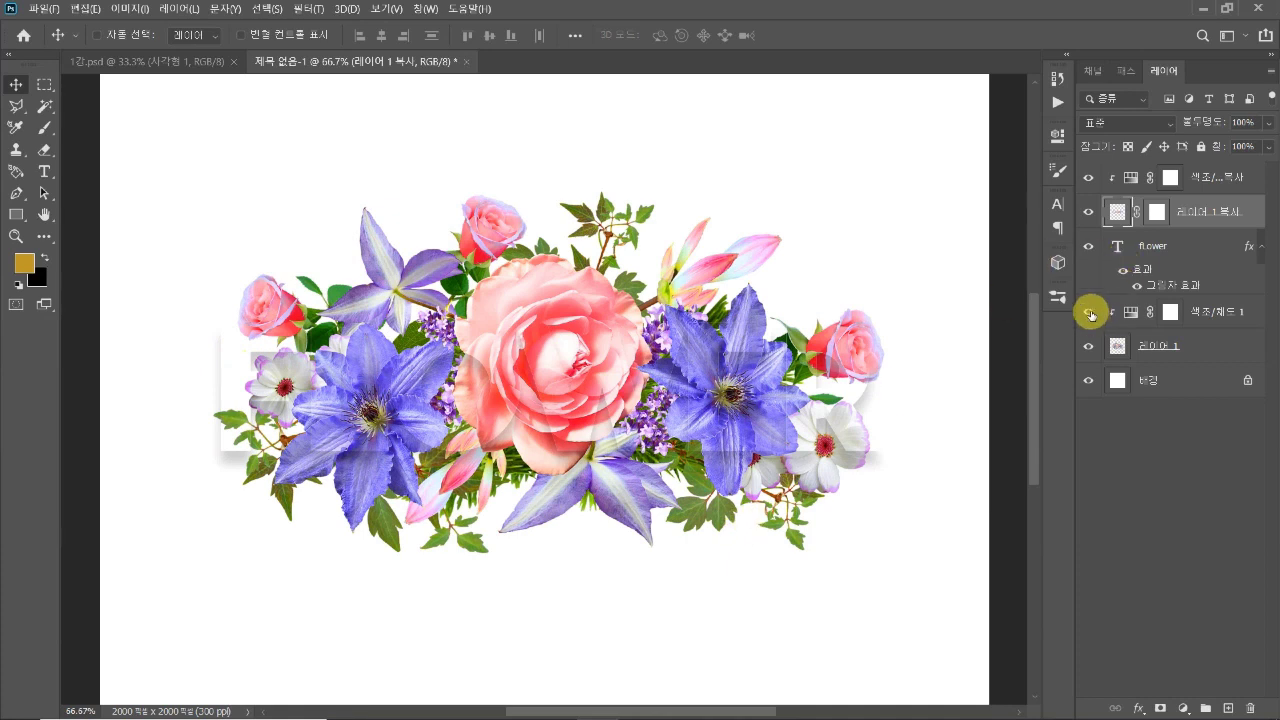
# Step: Compare the artwork with the letter-shaped bouquet copy hidden and shown
pyautogui.click(1092, 217)
pyautogui.click(1090, 218)
pyautogui.click(1090, 218)
pyautogui.click(1090, 218)
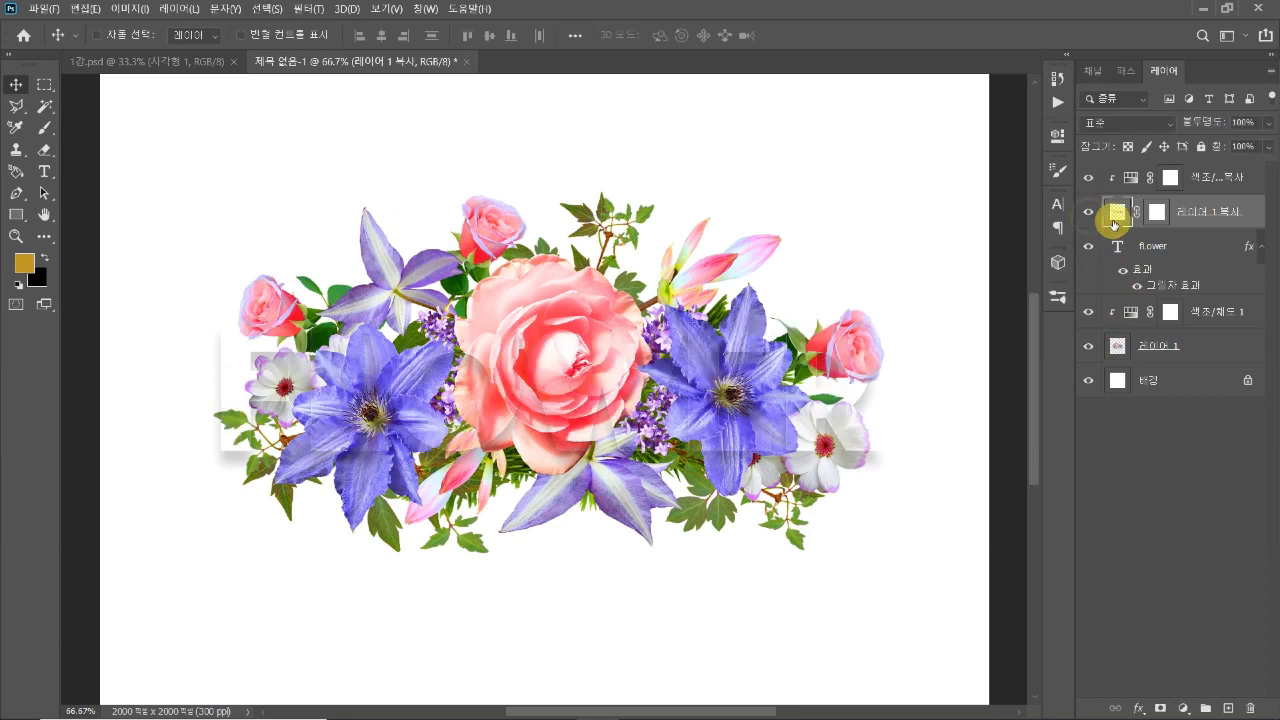
# Step: Paint black on the bouquet copy's layer mask with an 80 px hard brush to reveal the white letters F and L
pyautogui.click(1156, 211)
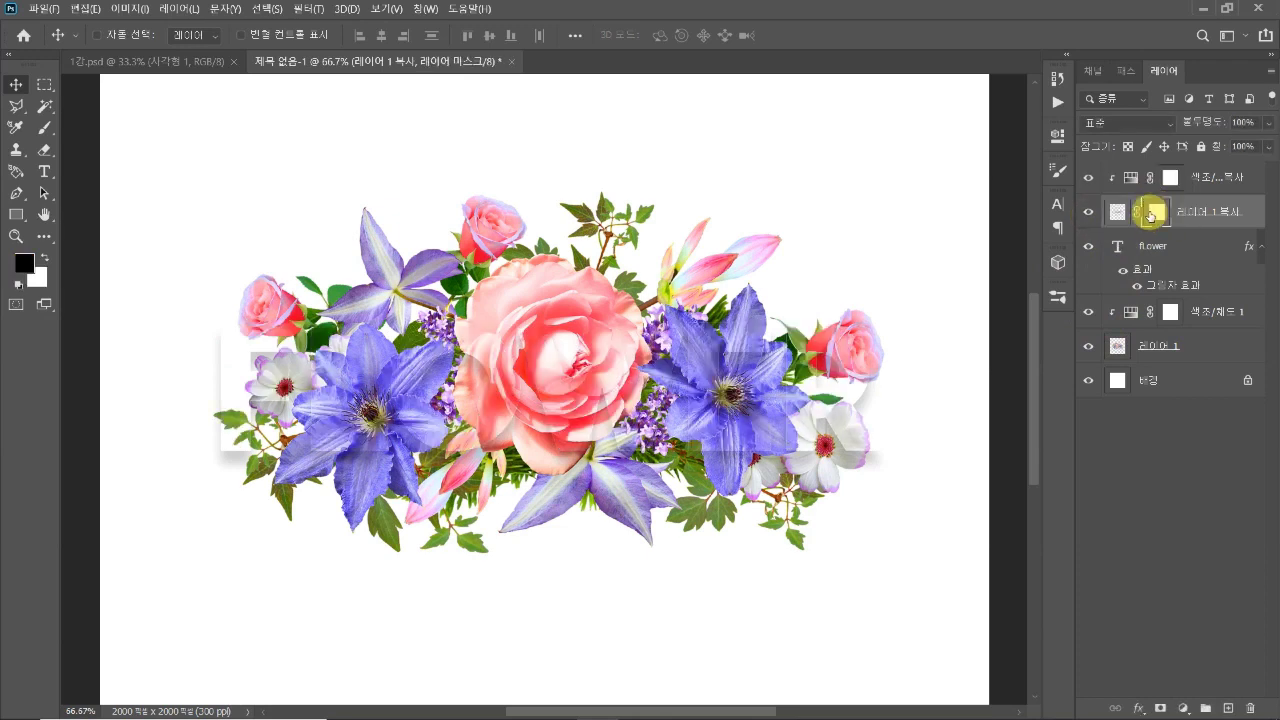
pyautogui.keyDown('ctrl'); pyautogui.click(239, 383); pyautogui.keyUp('ctrl')
pyautogui.keyDown('ctrl'); pyautogui.click(239, 383); pyautogui.keyUp('ctrl')
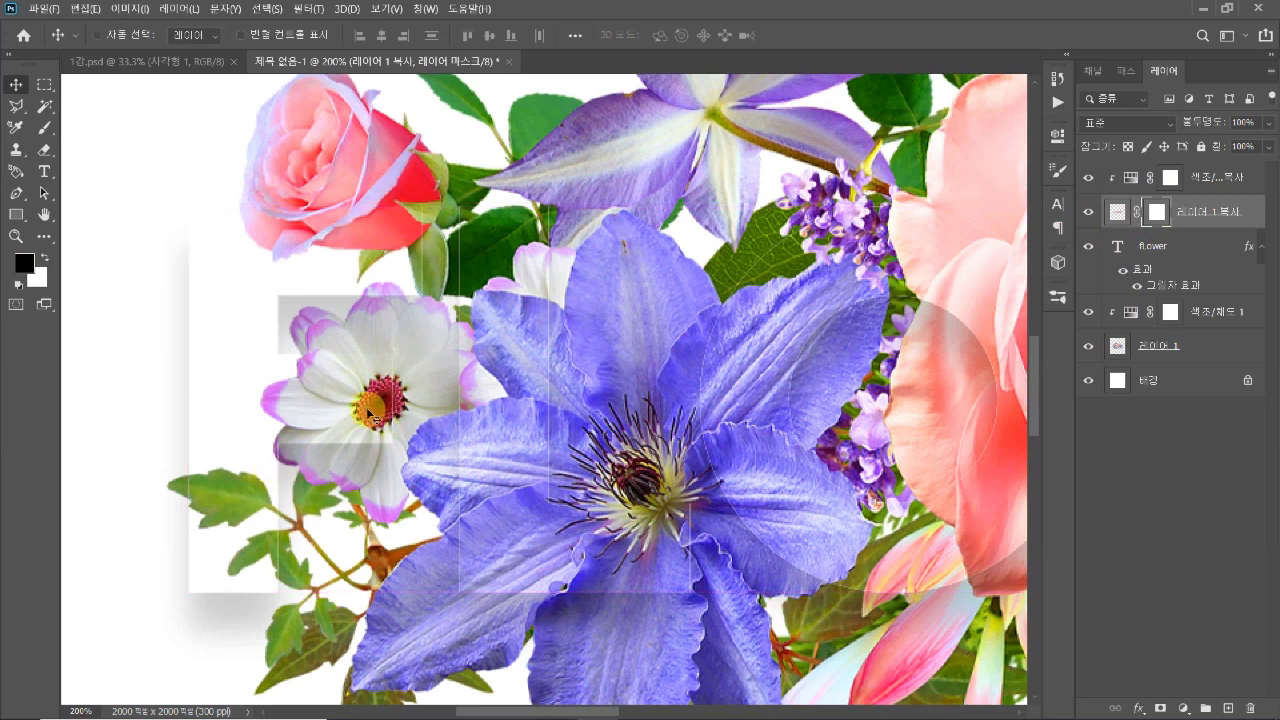
pyautogui.press('b')
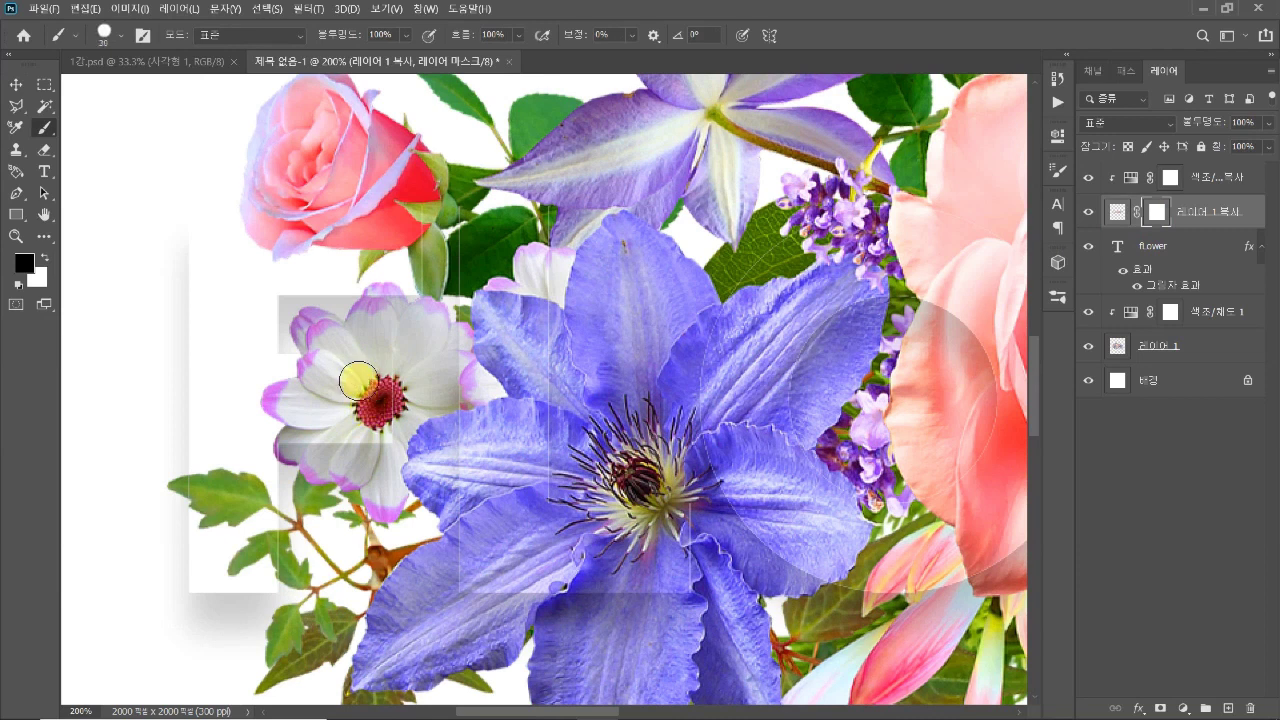
pyautogui.moveTo(358, 380)
pyautogui.mouseDown()
pyautogui.moveTo(317, 365)
pyautogui.moveTo(412, 410)
pyautogui.moveTo(269, 378)
pyautogui.moveTo(356, 435)
pyautogui.moveTo(296, 406)
pyautogui.moveTo(319, 432)
pyautogui.moveTo(338, 346)
pyautogui.mouseUp()
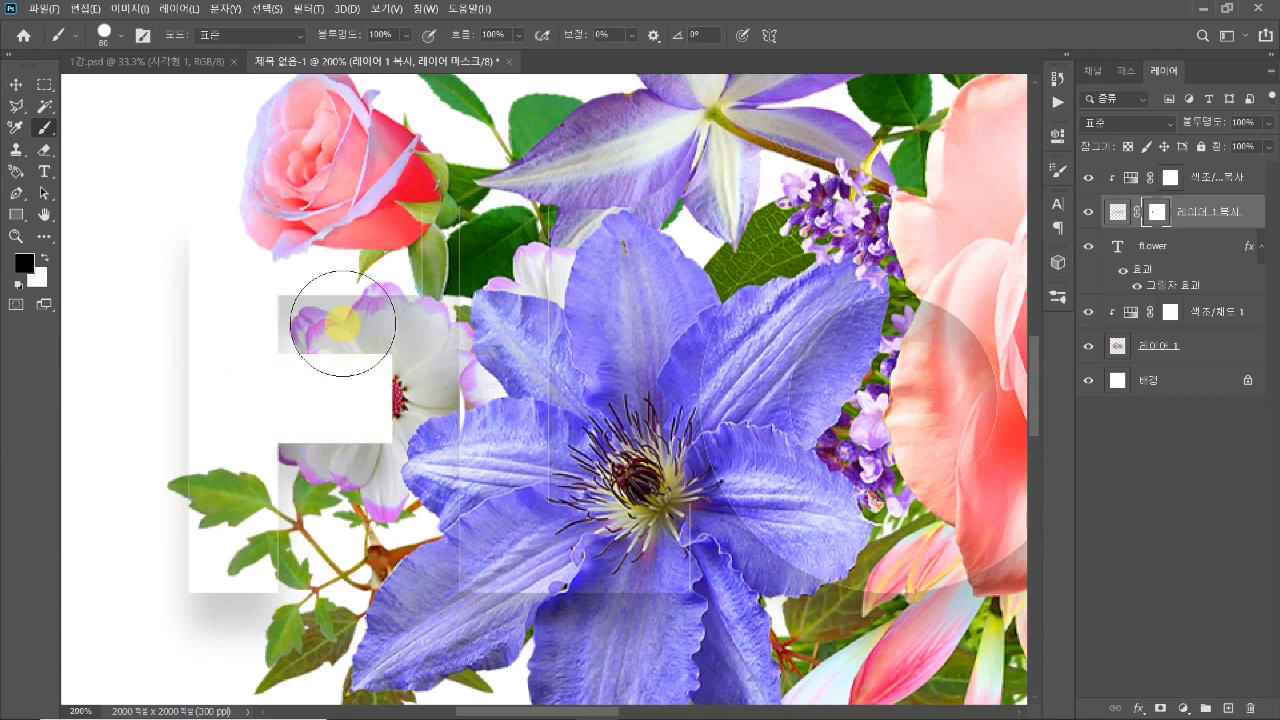
pyautogui.click(123, 38)
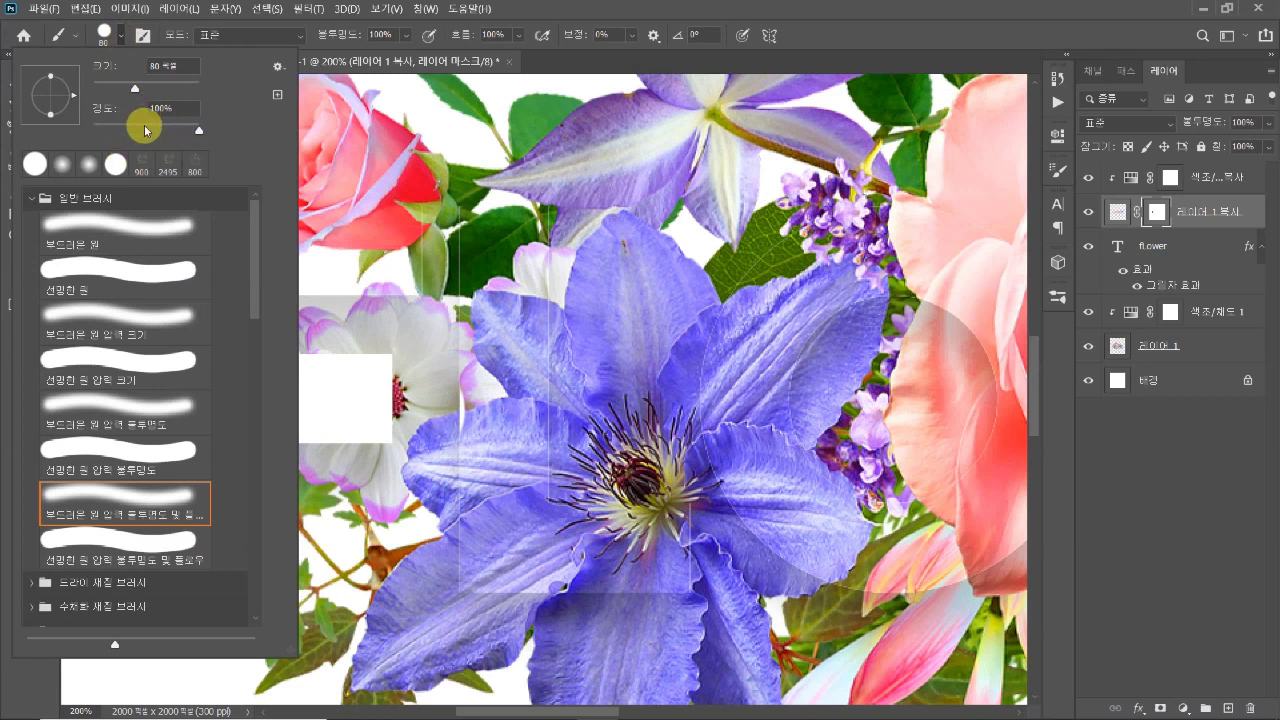
pyautogui.moveTo(400, 293)
pyautogui.mouseDown()
pyautogui.moveTo(384, 260)
pyautogui.moveTo(399, 245)
pyautogui.moveTo(368, 230)
pyautogui.moveTo(187, 238)
pyautogui.moveTo(427, 264)
pyautogui.mouseUp()
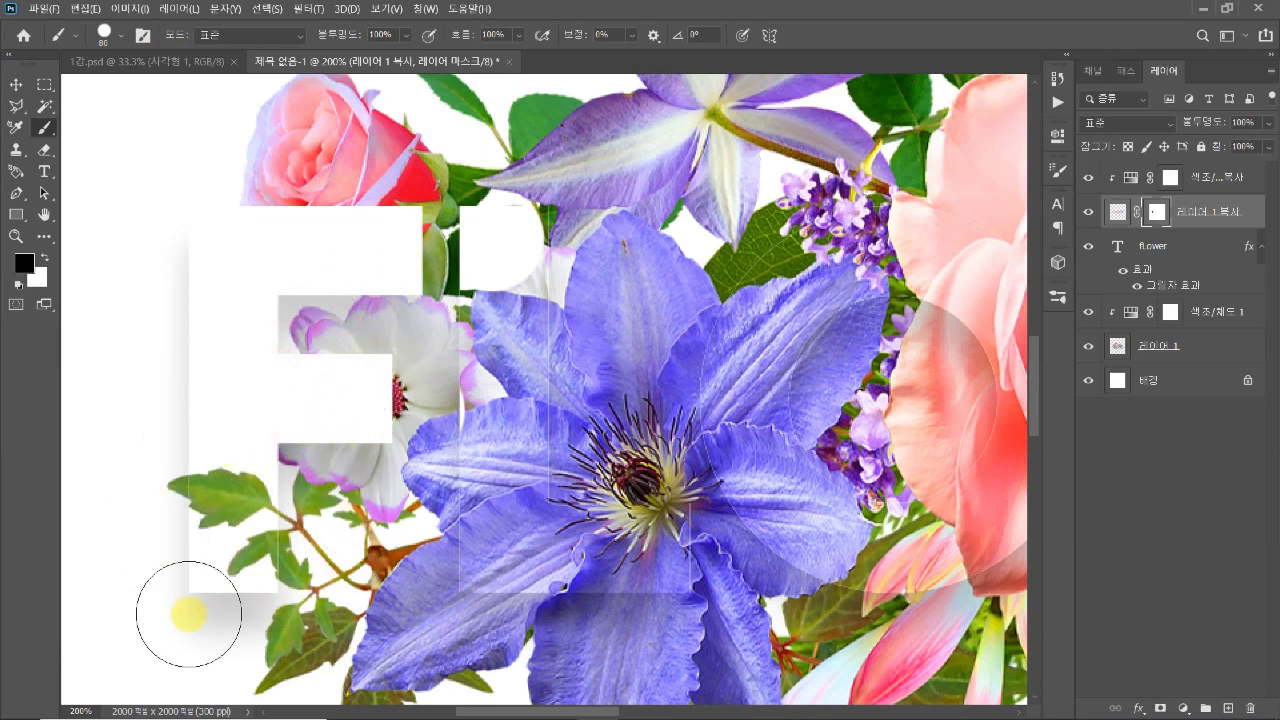
pyautogui.moveTo(517, 223)
pyautogui.mouseDown()
pyautogui.moveTo(536, 467)
pyautogui.moveTo(534, 368)
pyautogui.moveTo(476, 250)
pyautogui.moveTo(490, 577)
pyautogui.moveTo(771, 516)
pyautogui.moveTo(557, 518)
pyautogui.moveTo(662, 580)
pyautogui.mouseUp()
# Step: Mask the bouquet copy over the O's left portion with progressively smaller brushes, keeping the pink rose in front of the letter
pyautogui.moveTo(749, 506)
pyautogui.mouseDown()
pyautogui.moveTo(605, 460)
pyautogui.moveTo(688, 487)
pyautogui.moveTo(694, 506)
pyautogui.moveTo(712, 494)
pyautogui.mouseUp()
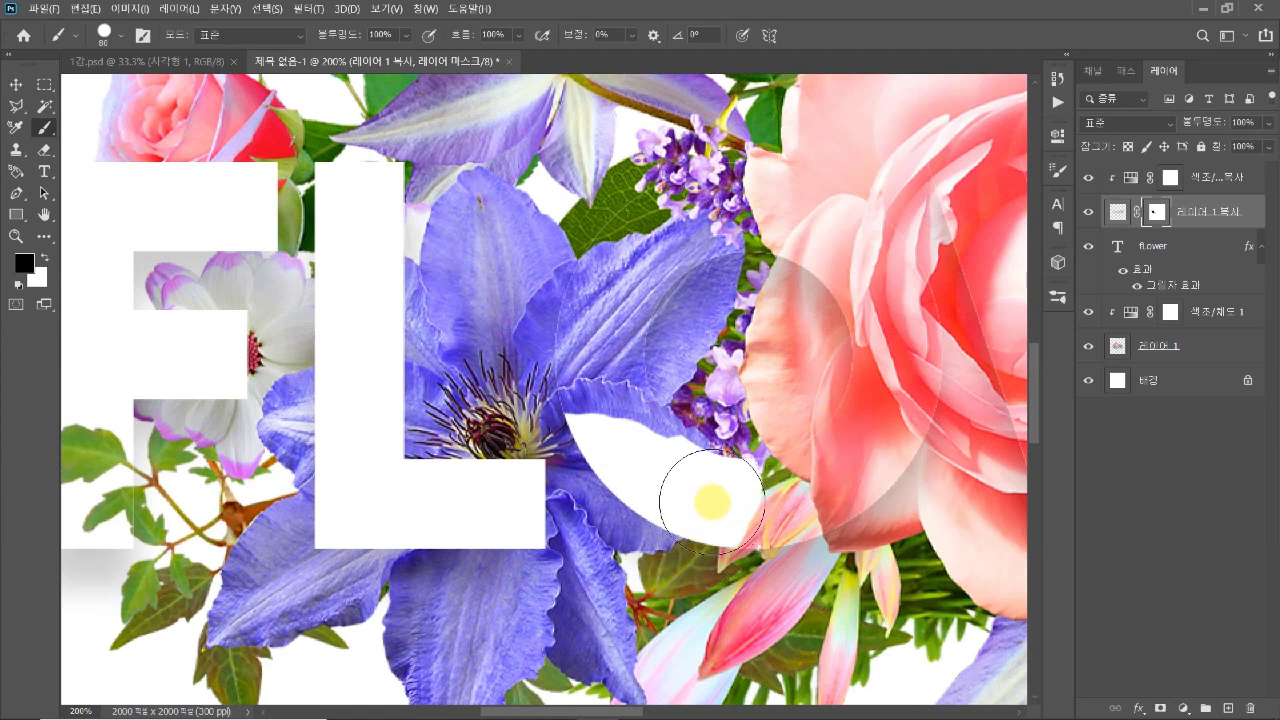
pyautogui.scroll(1, 621, 392)
pyautogui.moveTo(621, 392)
pyautogui.mouseDown()
pyautogui.moveTo(663, 432)
pyautogui.moveTo(588, 342)
pyautogui.moveTo(586, 220)
pyautogui.moveTo(609, 206)
pyautogui.moveTo(654, 223)
pyautogui.moveTo(743, 166)
pyautogui.moveTo(734, 282)
pyautogui.mouseUp()
pyautogui.press('[')
pyautogui.press('[')
pyautogui.press('[')
pyautogui.moveTo(590, 215)
pyautogui.mouseDown()
pyautogui.moveTo(635, 189)
pyautogui.moveTo(727, 178)
pyautogui.moveTo(754, 141)
pyautogui.moveTo(770, 234)
pyautogui.mouseUp()
pyautogui.press('[')
pyautogui.moveTo(770, 228)
pyautogui.mouseDown()
pyautogui.moveTo(788, 281)
pyautogui.moveTo(809, 293)
pyautogui.moveTo(748, 214)
pyautogui.moveTo(728, 350)
pyautogui.moveTo(733, 388)
pyautogui.moveTo(763, 418)
pyautogui.moveTo(727, 193)
pyautogui.mouseUp()
pyautogui.moveTo(749, 403)
pyautogui.mouseDown()
pyautogui.moveTo(771, 376)
pyautogui.moveTo(780, 401)
pyautogui.moveTo(764, 478)
pyautogui.moveTo(681, 500)
pyautogui.moveTo(843, 489)
pyautogui.moveTo(839, 467)
pyautogui.moveTo(816, 479)
pyautogui.moveTo(838, 467)
pyautogui.moveTo(822, 416)
pyautogui.moveTo(778, 376)
pyautogui.moveTo(789, 452)
pyautogui.moveTo(754, 438)
pyautogui.moveTo(779, 385)
pyautogui.moveTo(801, 402)
pyautogui.moveTo(707, 398)
pyautogui.mouseUp()
# Step: Refine the mask on the O along the rose petal's lower edge with a 15 px brush
pyautogui.press('[')
pyautogui.press('[')
pyautogui.press('[')
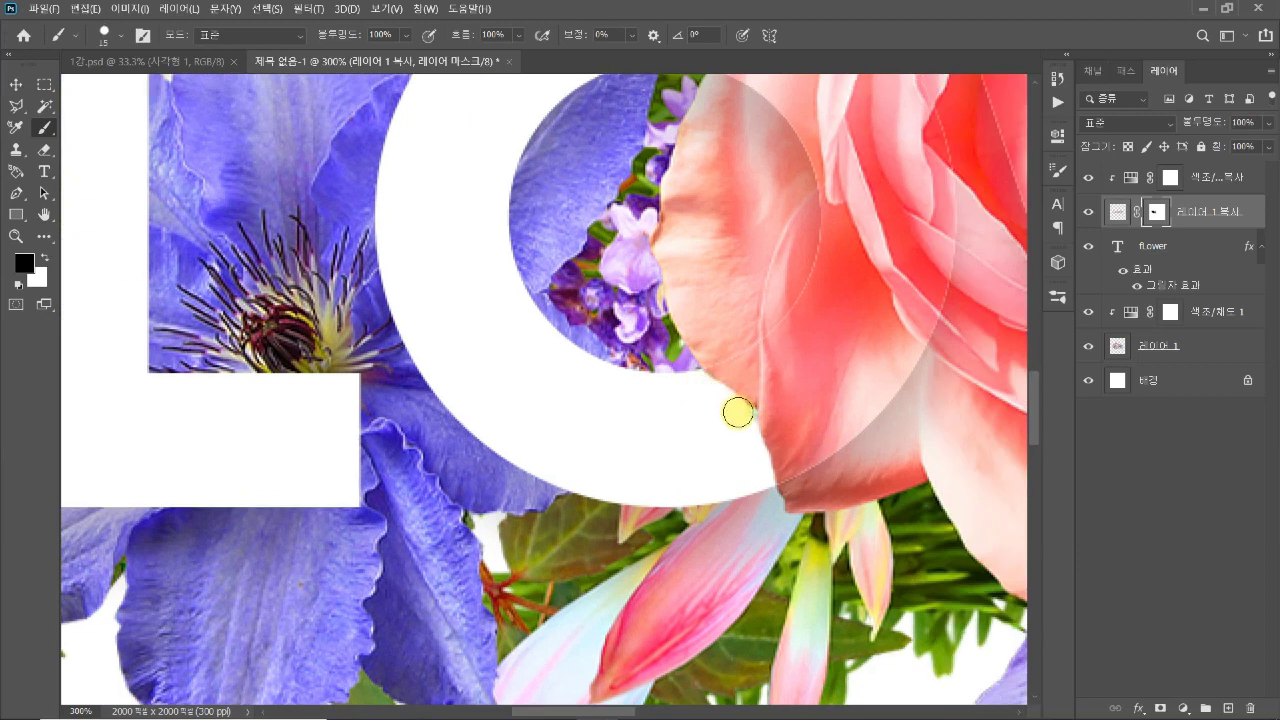
pyautogui.moveTo(736, 432); pyautogui.dragTo(692, 382)
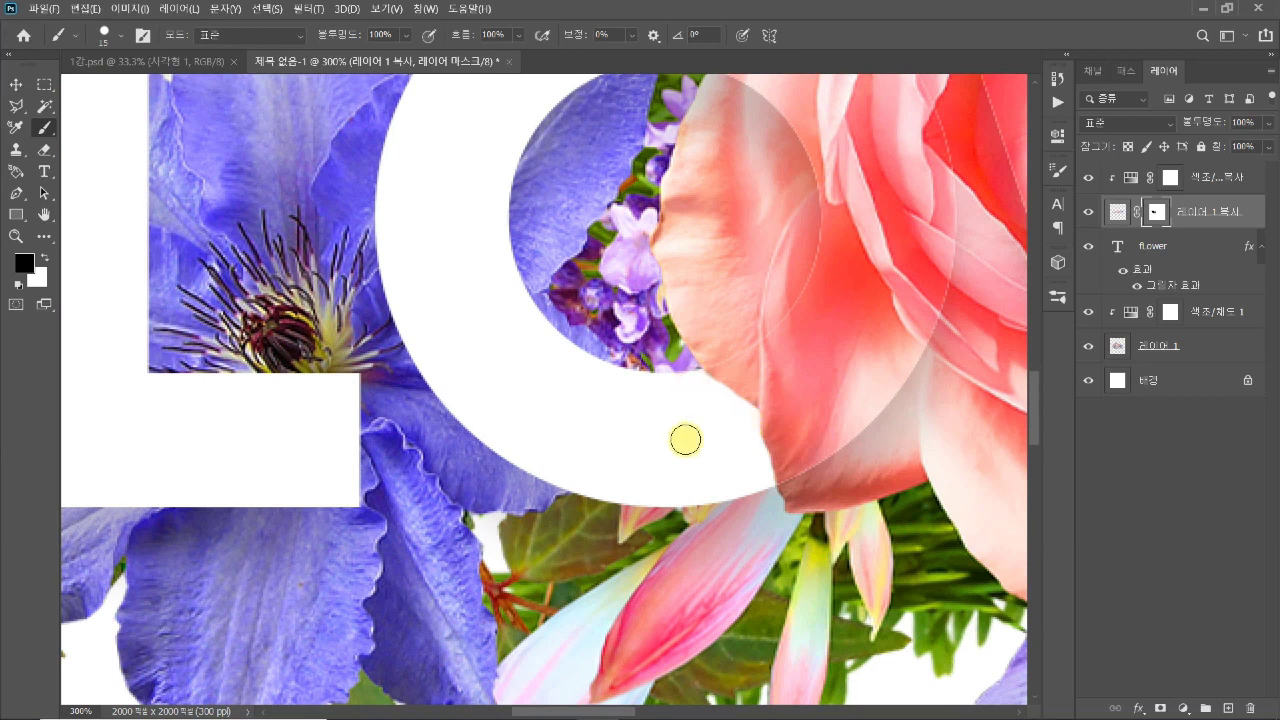
# Step: Enlarge the brush to 50 px and mask the bouquet copy over the whole letter W so it shows white over the rose
pyautogui.hotkey('ctrl', '-')
pyautogui.hotkey('ctrl', '-')
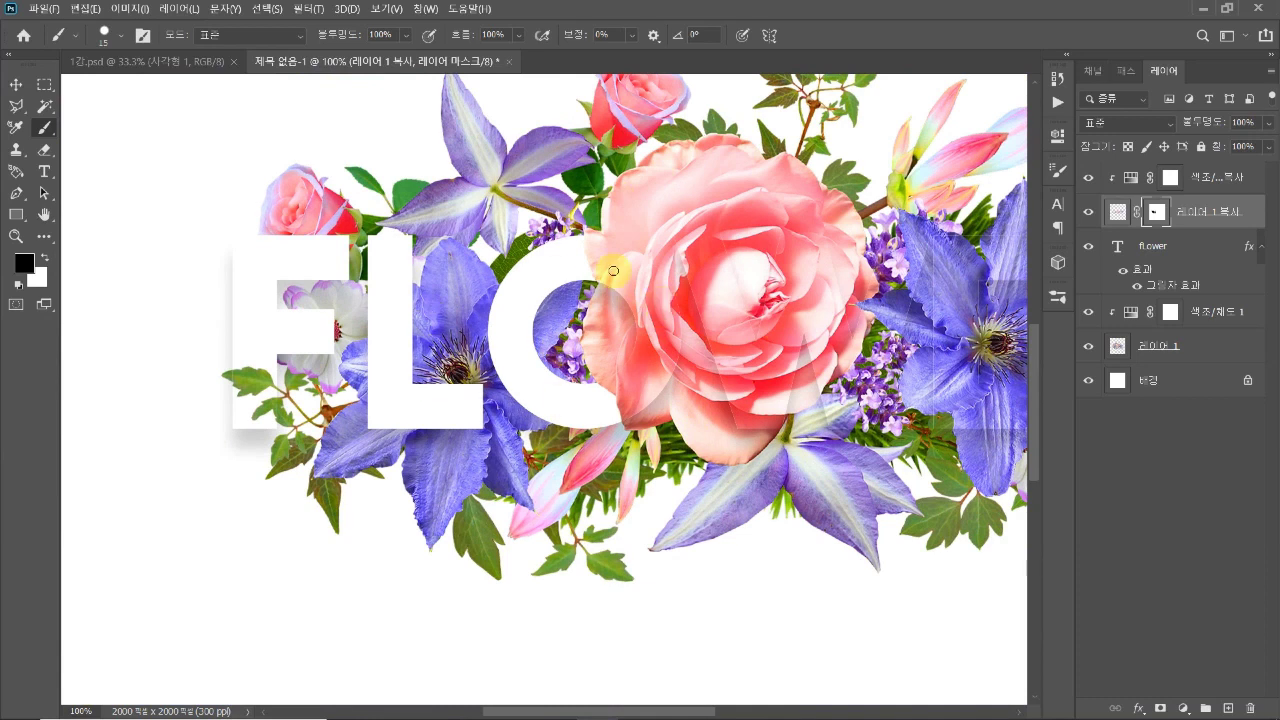
pyautogui.moveTo(739, 379); pyautogui.dragTo(589, 401)
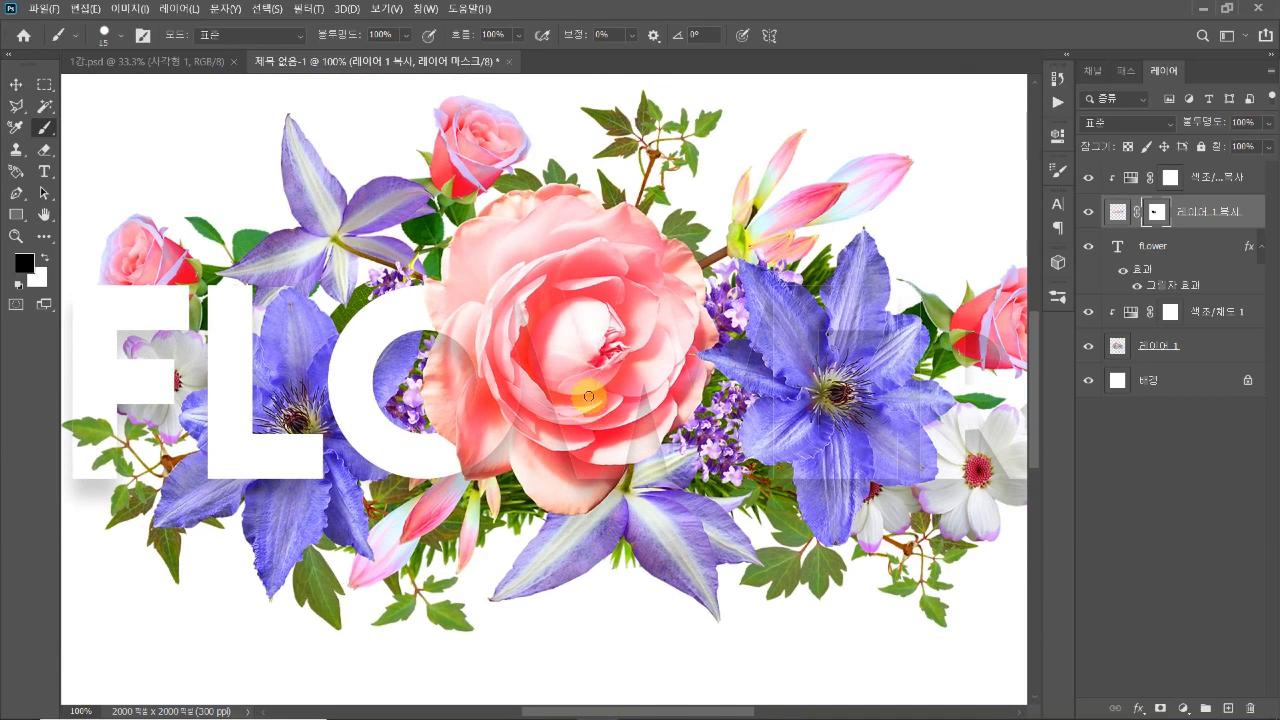
pyautogui.press(']')
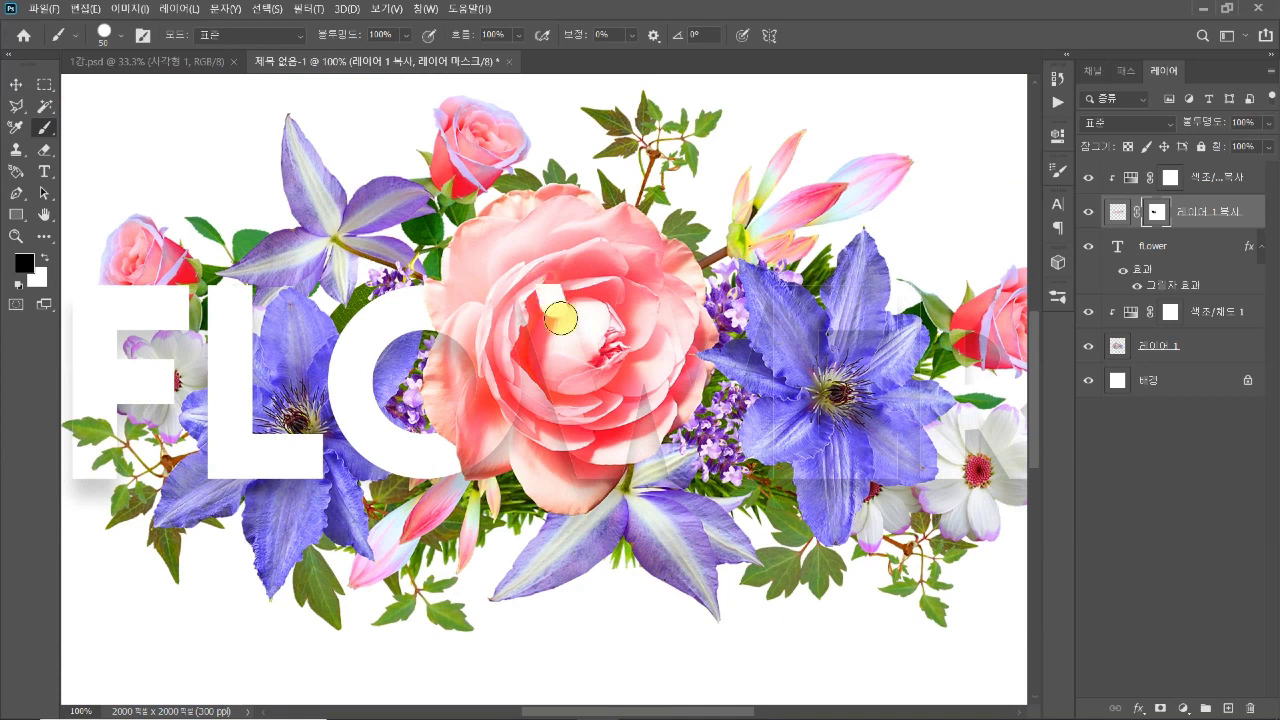
pyautogui.moveTo(514, 277)
pyautogui.mouseDown()
pyautogui.moveTo(555, 411)
pyautogui.moveTo(557, 302)
pyautogui.moveTo(582, 326)
pyautogui.moveTo(590, 490)
pyautogui.moveTo(647, 230)
pyautogui.moveTo(654, 389)
pyautogui.moveTo(683, 450)
pyautogui.moveTo(673, 460)
pyautogui.moveTo(690, 395)
pyautogui.moveTo(705, 470)
pyautogui.moveTo(732, 328)
pyautogui.moveTo(728, 270)
pyautogui.moveTo(748, 322)
pyautogui.moveTo(742, 408)
pyautogui.moveTo(657, 390)
pyautogui.mouseUp()
pyautogui.moveTo(800, 245)
pyautogui.mouseDown()
pyautogui.moveTo(790, 312)
pyautogui.moveTo(730, 315)
pyautogui.moveTo(806, 327)
pyautogui.mouseUp()
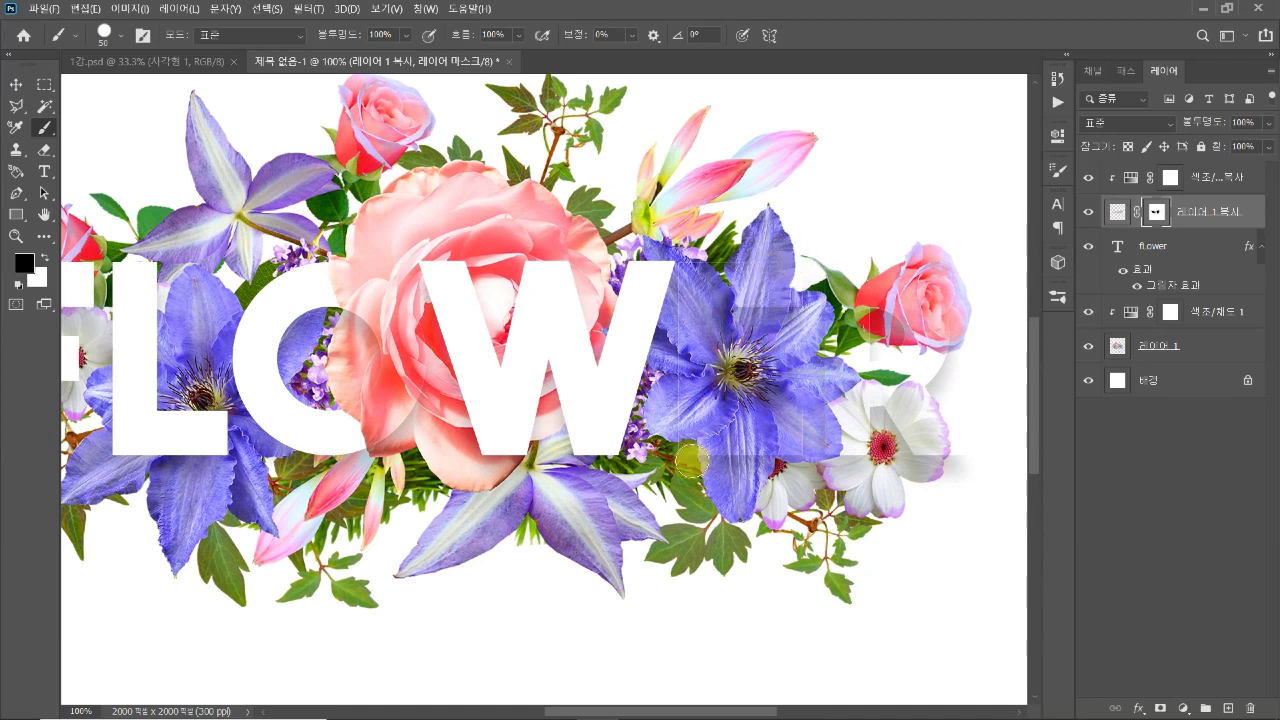
# Step: Paint black on the bouquet copy's mask over the letter E to bring it in front of the purple flower
pyautogui.moveTo(390, 440); pyautogui.dragTo(480, 460)
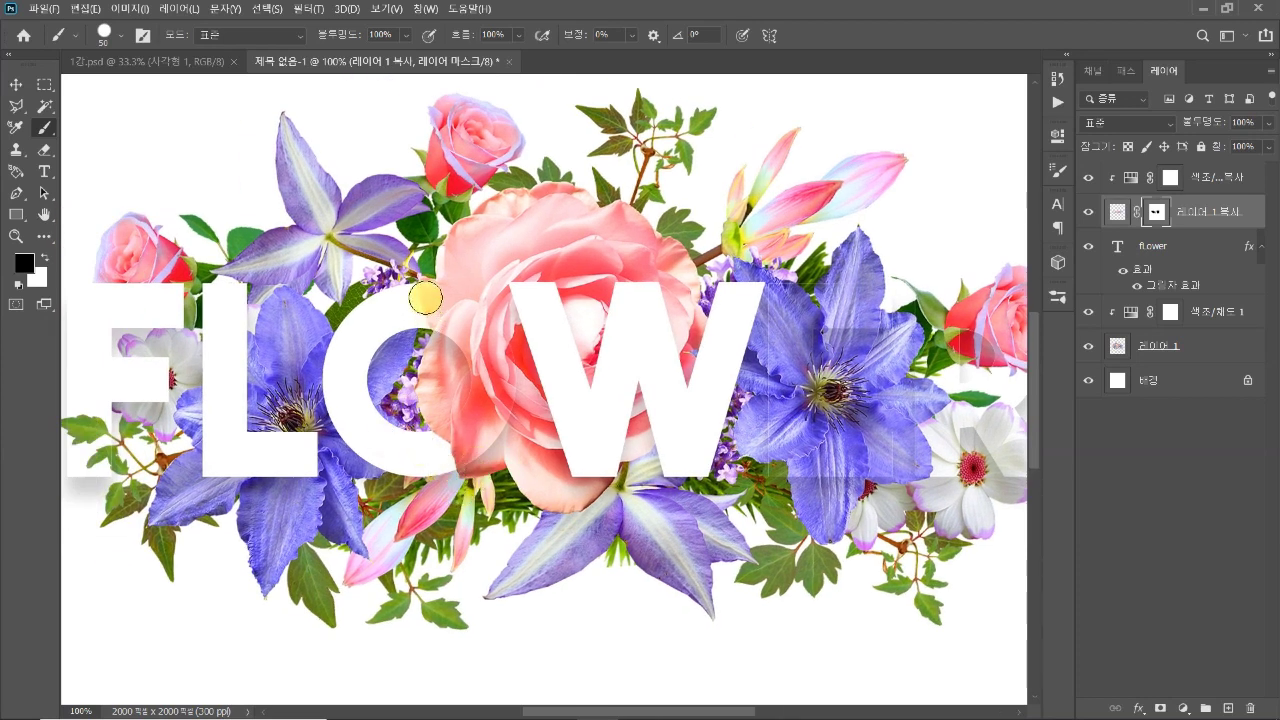
pyautogui.moveTo(387, 415); pyautogui.dragTo(476, 448)
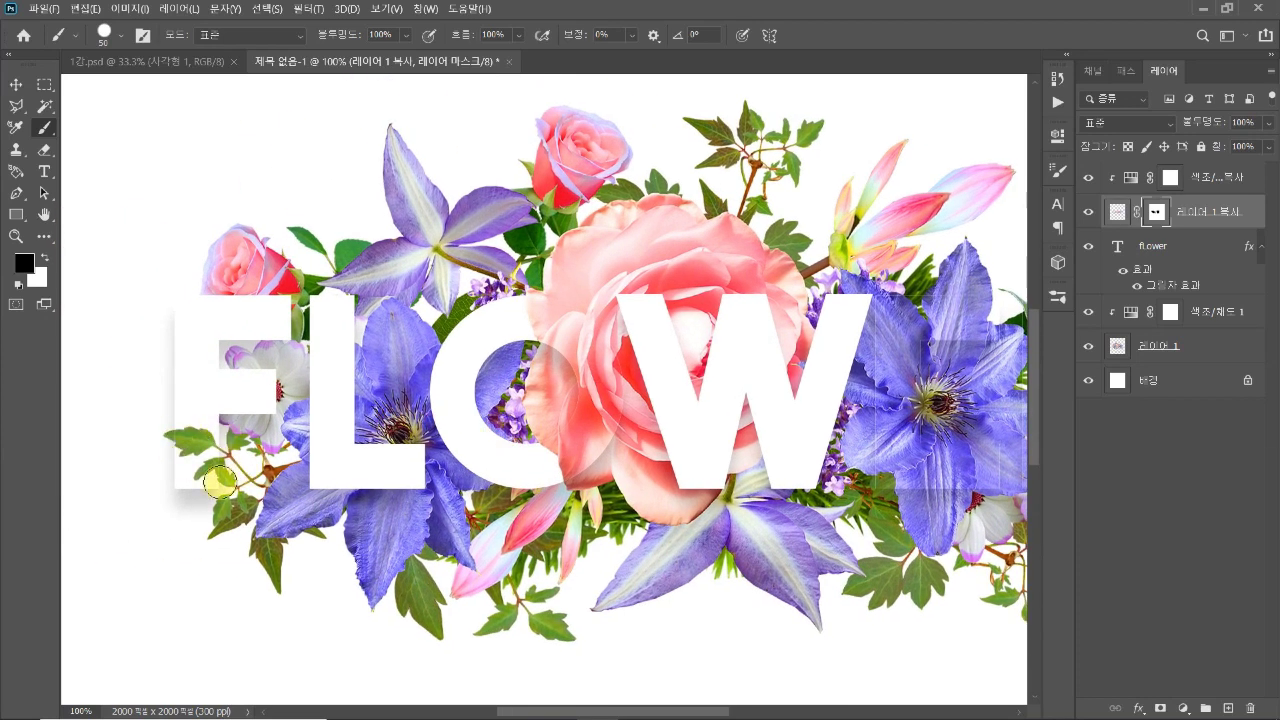
pyautogui.moveTo(651, 473); pyautogui.dragTo(455, 488)
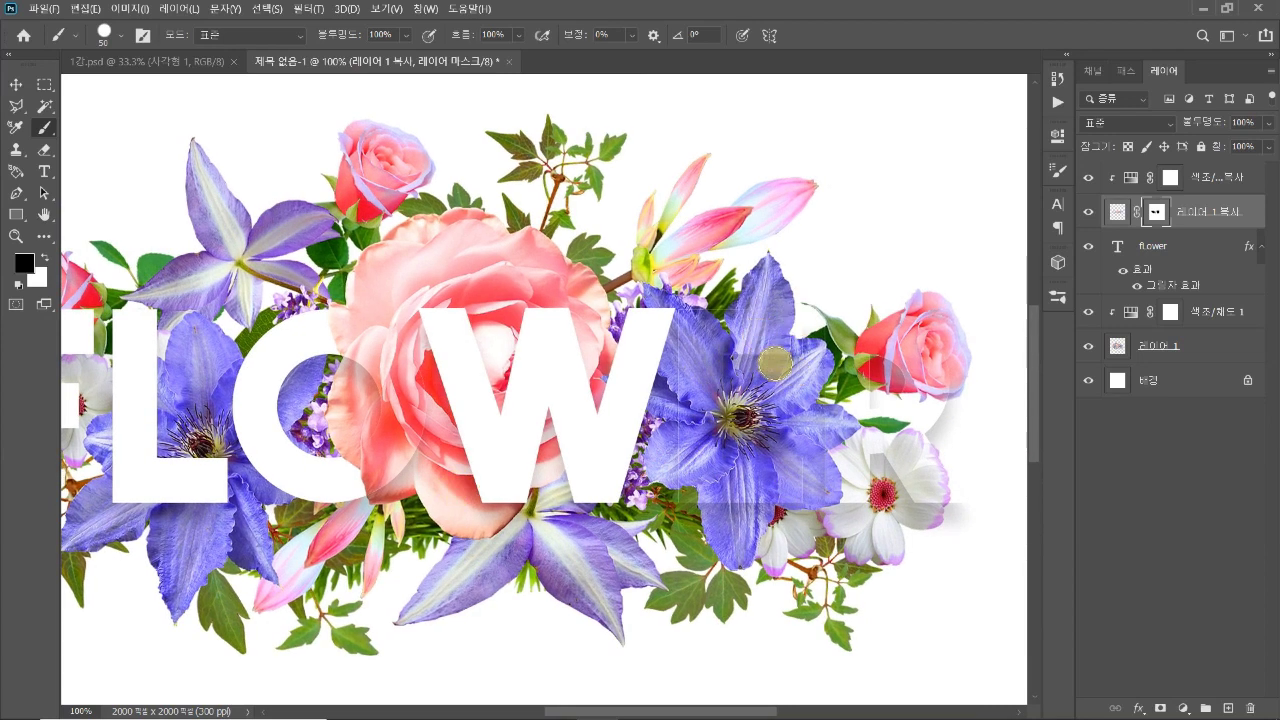
pyautogui.hscroll(-2, 563, 471)
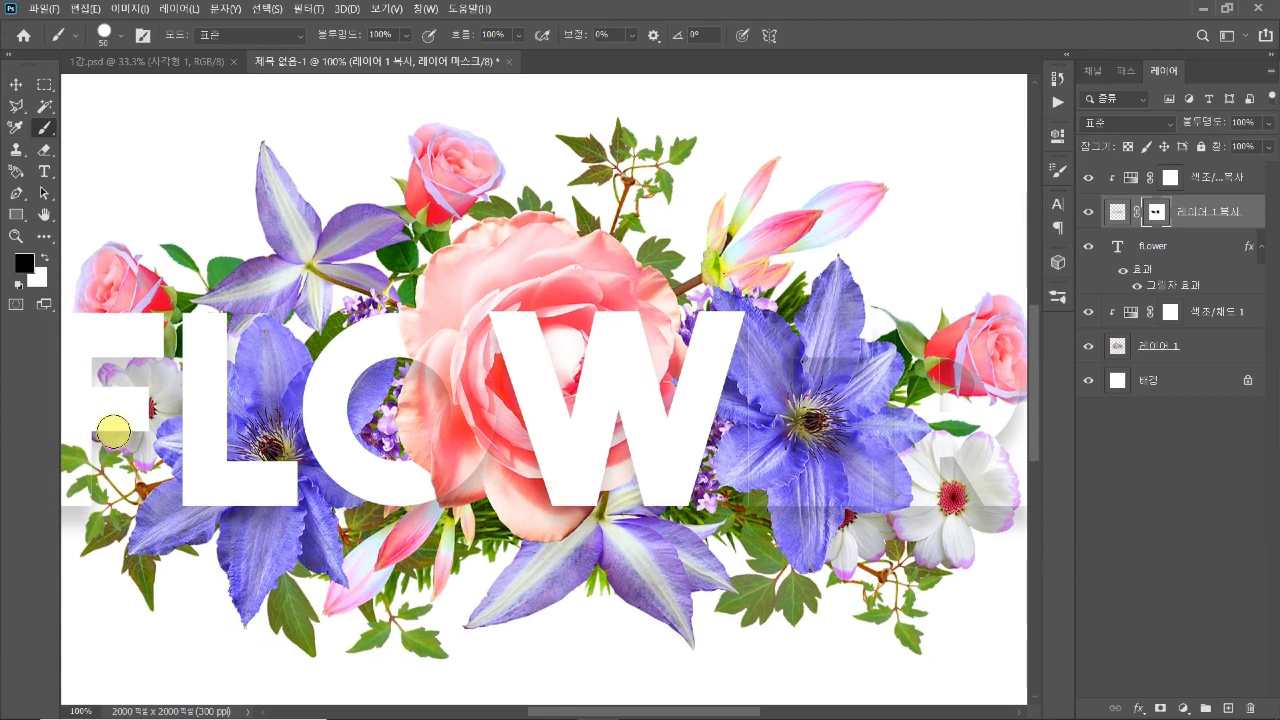
pyautogui.hscroll(4, 797, 443)
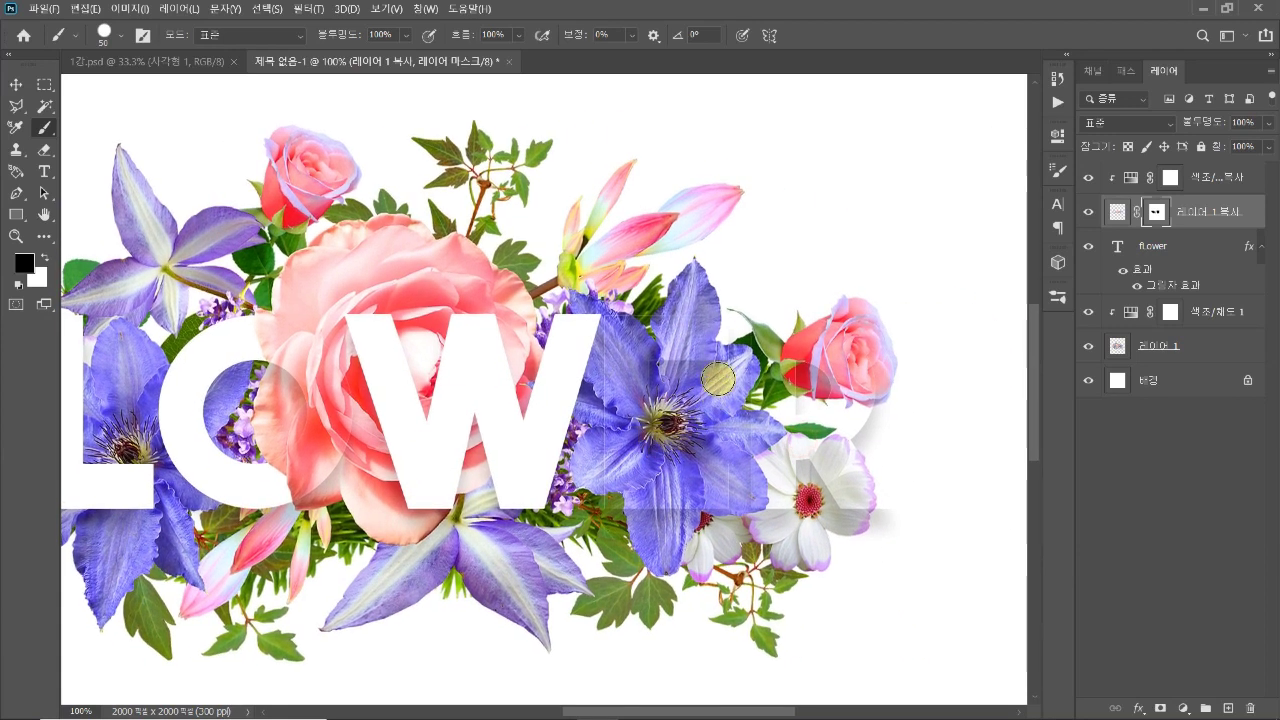
pyautogui.moveTo(675, 347)
pyautogui.mouseDown()
pyautogui.moveTo(641, 362)
pyautogui.moveTo(648, 321)
pyautogui.moveTo(648, 367)
pyautogui.moveTo(617, 319)
pyautogui.moveTo(596, 475)
pyautogui.moveTo(623, 340)
pyautogui.moveTo(608, 495)
pyautogui.moveTo(623, 383)
pyautogui.moveTo(629, 491)
pyautogui.moveTo(642, 412)
pyautogui.moveTo(648, 522)
pyautogui.moveTo(673, 433)
pyautogui.moveTo(667, 501)
pyautogui.moveTo(692, 400)
pyautogui.moveTo(709, 486)
pyautogui.moveTo(716, 386)
pyautogui.moveTo(725, 481)
pyautogui.mouseUp()
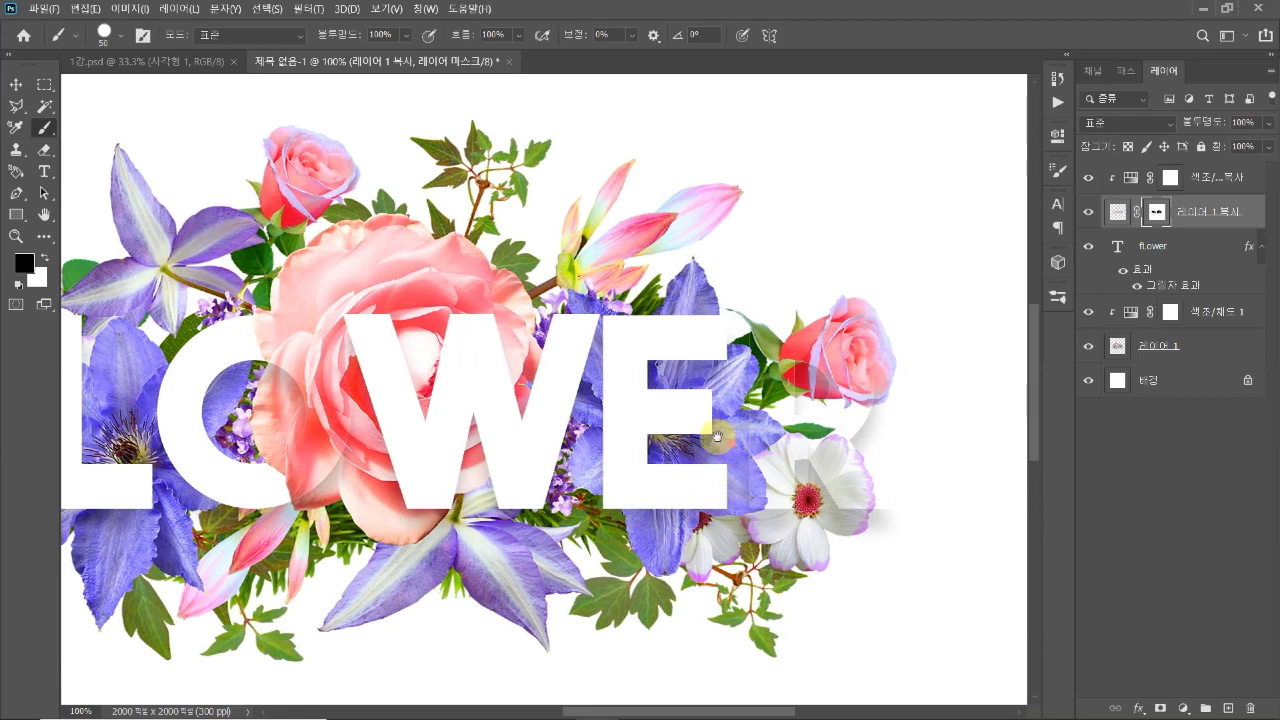
# Step: Mask the bouquet copy over the R's bowl and diagonal leg to reveal the white letter
pyautogui.moveTo(731, 437); pyautogui.dragTo(673, 417)
pyautogui.click(718, 378)
pyautogui.moveTo(860, 449)
pyautogui.mouseDown()
pyautogui.moveTo(883, 307)
pyautogui.moveTo(888, 357)
pyautogui.moveTo(918, 297)
pyautogui.moveTo(894, 232)
pyautogui.moveTo(855, 359)
pyautogui.moveTo(841, 250)
pyautogui.moveTo(809, 299)
pyautogui.moveTo(806, 224)
pyautogui.moveTo(762, 299)
pyautogui.moveTo(763, 254)
pyautogui.moveTo(738, 322)
pyautogui.mouseUp()
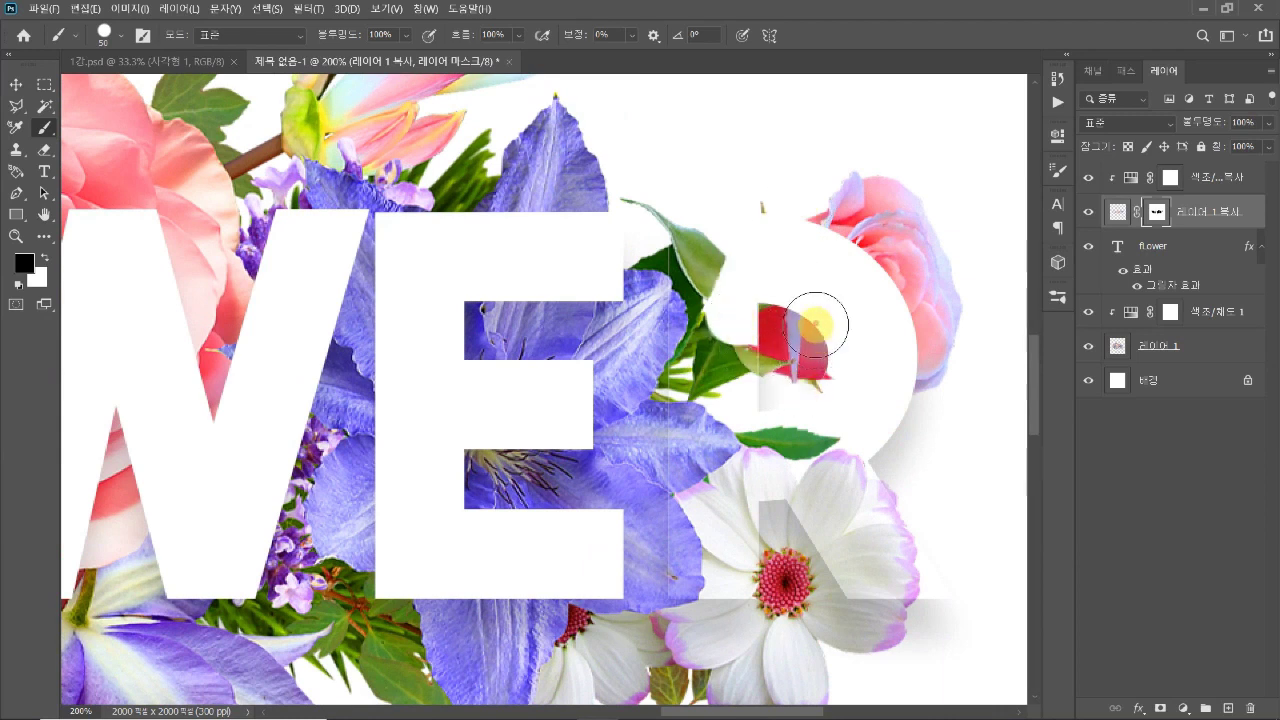
pyautogui.moveTo(822, 362)
pyautogui.mouseDown()
pyautogui.moveTo(819, 450)
pyautogui.moveTo(842, 462)
pyautogui.moveTo(865, 582)
pyautogui.moveTo(882, 470)
pyautogui.moveTo(917, 600)
pyautogui.moveTo(845, 497)
pyautogui.moveTo(832, 622)
pyautogui.mouseUp()
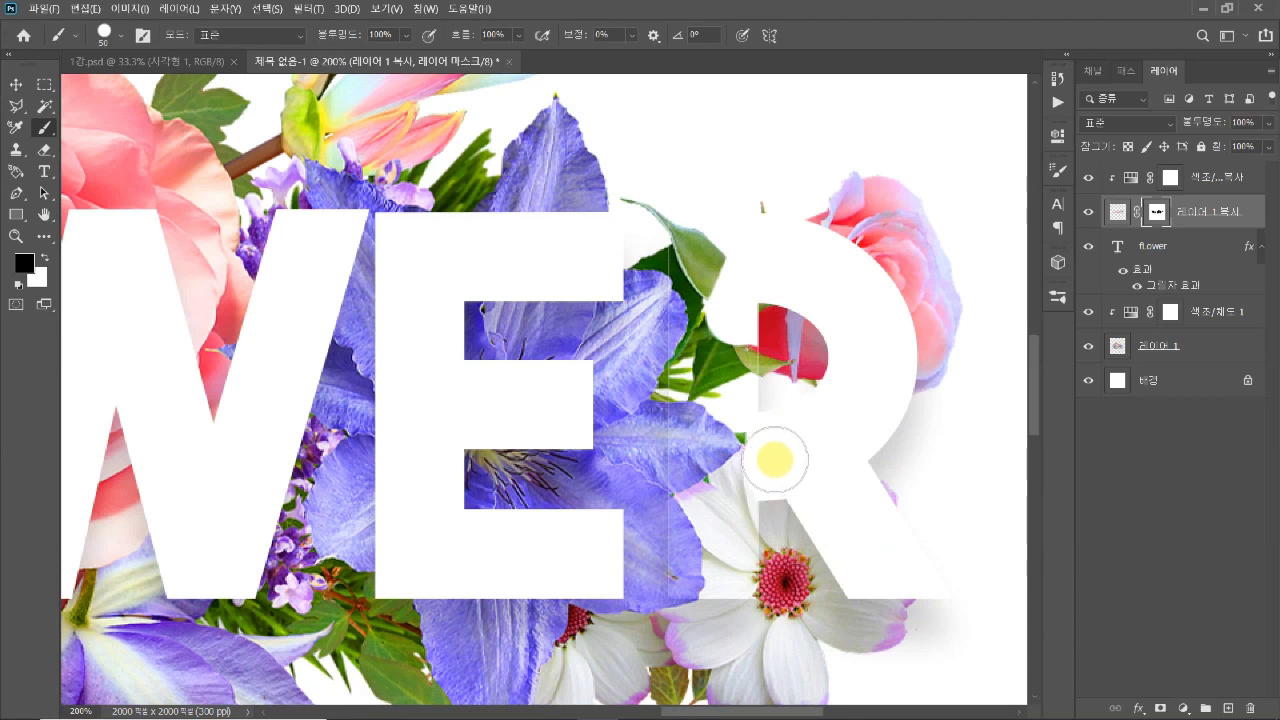
# Step: Mask the white flower off the R's lower stem, tracing the purple petal edges with a 10 px brush so the petals stay in front
pyautogui.keyDown('ctrl'); pyautogui.click(752, 489); pyautogui.keyUp('ctrl')
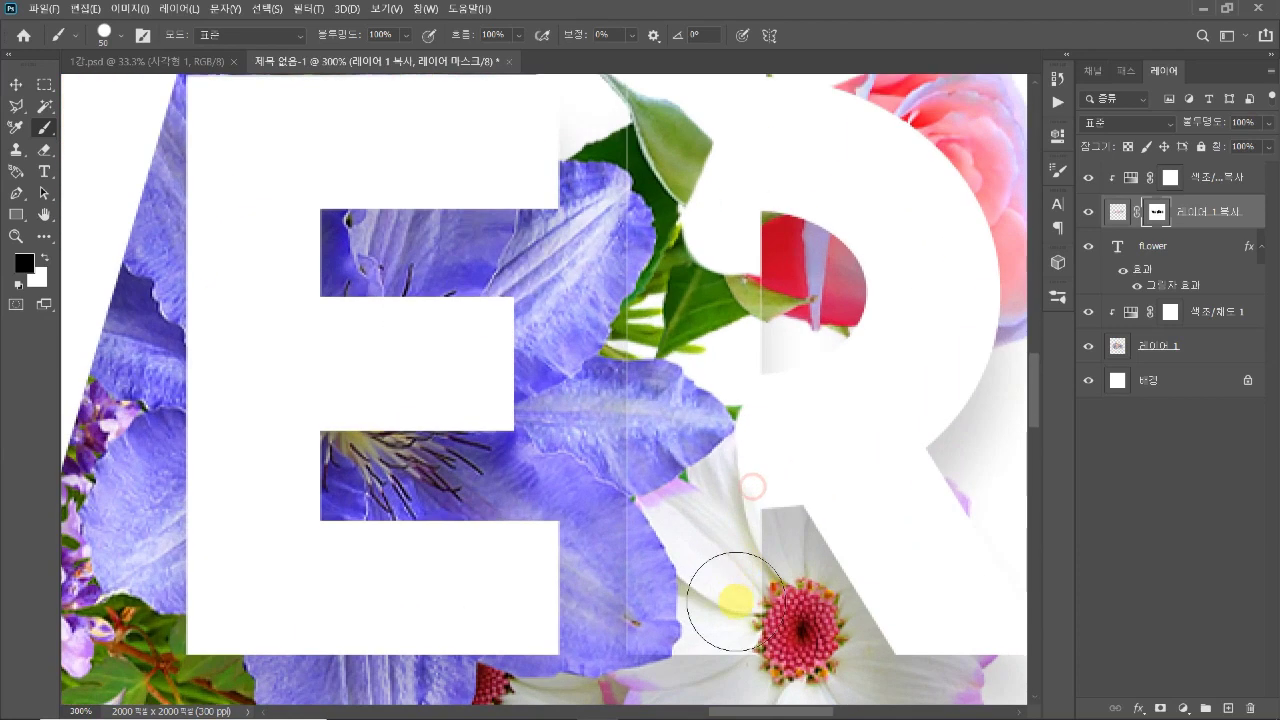
pyautogui.click(718, 646)
pyautogui.click(730, 614)
pyautogui.moveTo(730, 614)
pyautogui.mouseDown()
pyautogui.moveTo(737, 573)
pyautogui.moveTo(759, 496)
pyautogui.moveTo(752, 573)
pyautogui.moveTo(750, 468)
pyautogui.mouseUp()
pyautogui.press('[')
pyautogui.press('[')
pyautogui.press('[')
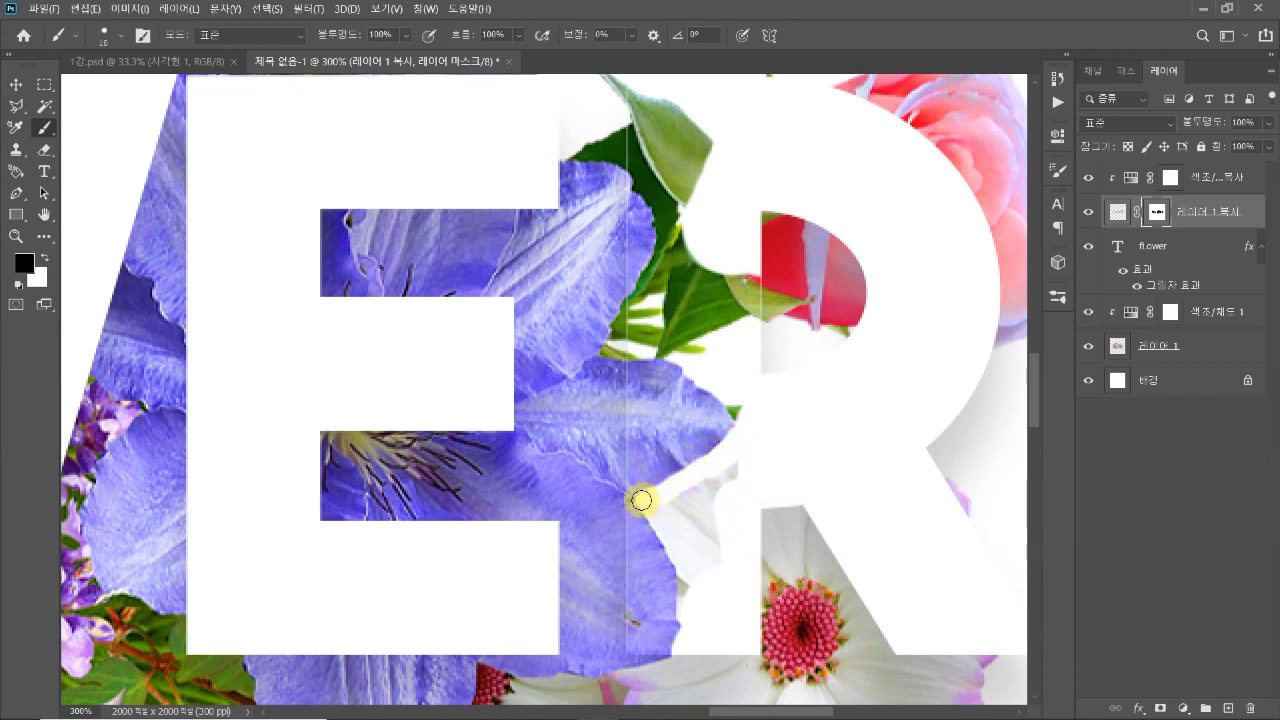
pyautogui.moveTo(666, 542)
pyautogui.mouseDown()
pyautogui.moveTo(682, 606)
pyautogui.moveTo(674, 498)
pyautogui.moveTo(695, 580)
pyautogui.moveTo(689, 493)
pyautogui.moveTo(738, 469)
pyautogui.moveTo(706, 526)
pyautogui.moveTo(711, 559)
pyautogui.moveTo(736, 415)
pyautogui.mouseUp()
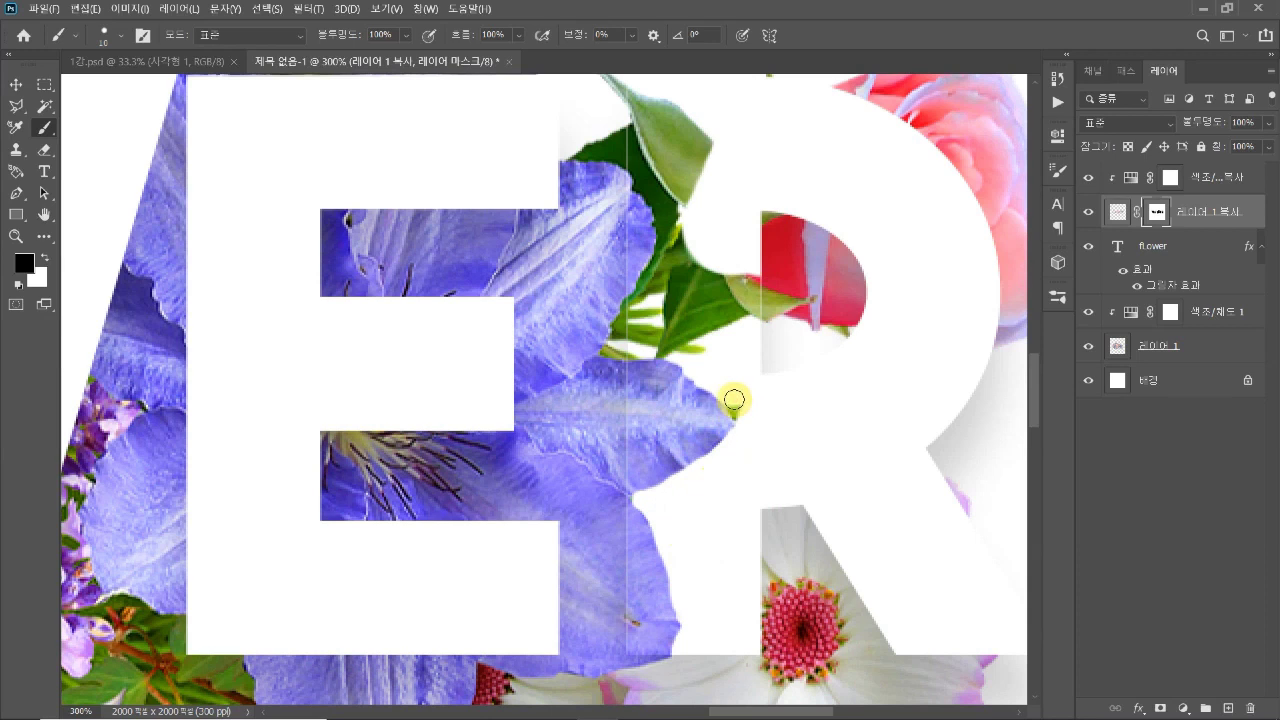
pyautogui.moveTo(736, 410)
pyautogui.mouseDown()
pyautogui.moveTo(780, 420)
pyautogui.moveTo(760, 394)
pyautogui.moveTo(722, 391)
pyautogui.mouseUp()
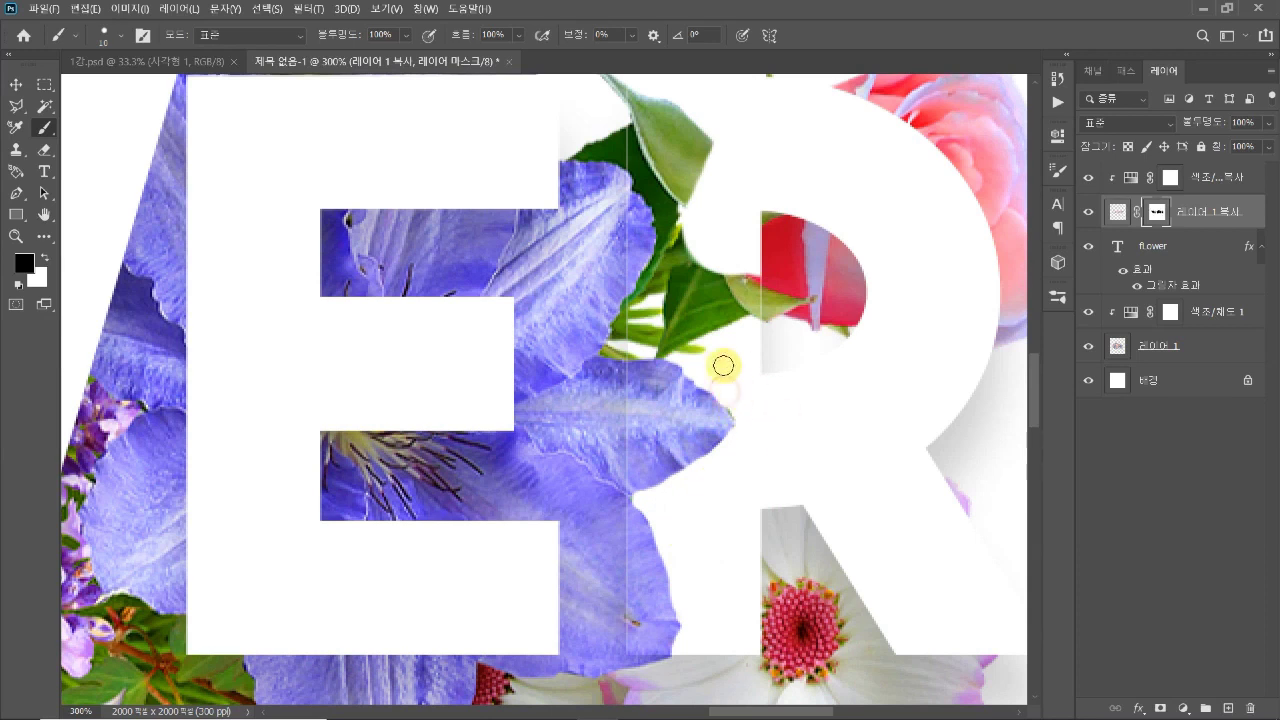
# Step: Mask the green leaves off the R's upper stem on the bouquet copy, tracing around the purple petals with the 10 px brush
pyautogui.scroll(1, 734, 390)
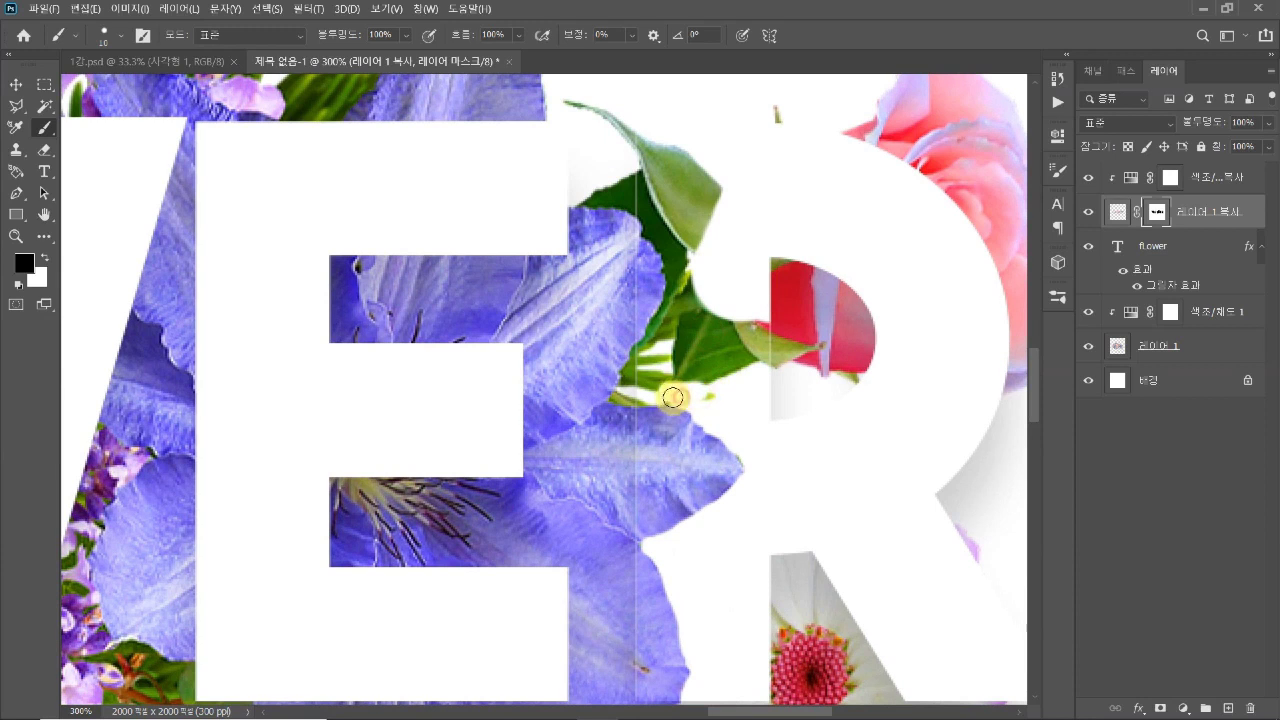
pyautogui.moveTo(668, 399)
pyautogui.mouseDown()
pyautogui.moveTo(723, 384)
pyautogui.moveTo(725, 402)
pyautogui.moveTo(704, 385)
pyautogui.moveTo(777, 337)
pyautogui.moveTo(771, 377)
pyautogui.moveTo(763, 295)
pyautogui.moveTo(734, 401)
pyautogui.moveTo(728, 337)
pyautogui.moveTo(694, 402)
pyautogui.moveTo(708, 290)
pyautogui.moveTo(684, 364)
pyautogui.moveTo(680, 307)
pyautogui.moveTo(650, 384)
pyautogui.moveTo(646, 347)
pyautogui.moveTo(641, 397)
pyautogui.moveTo(675, 369)
pyautogui.mouseUp()
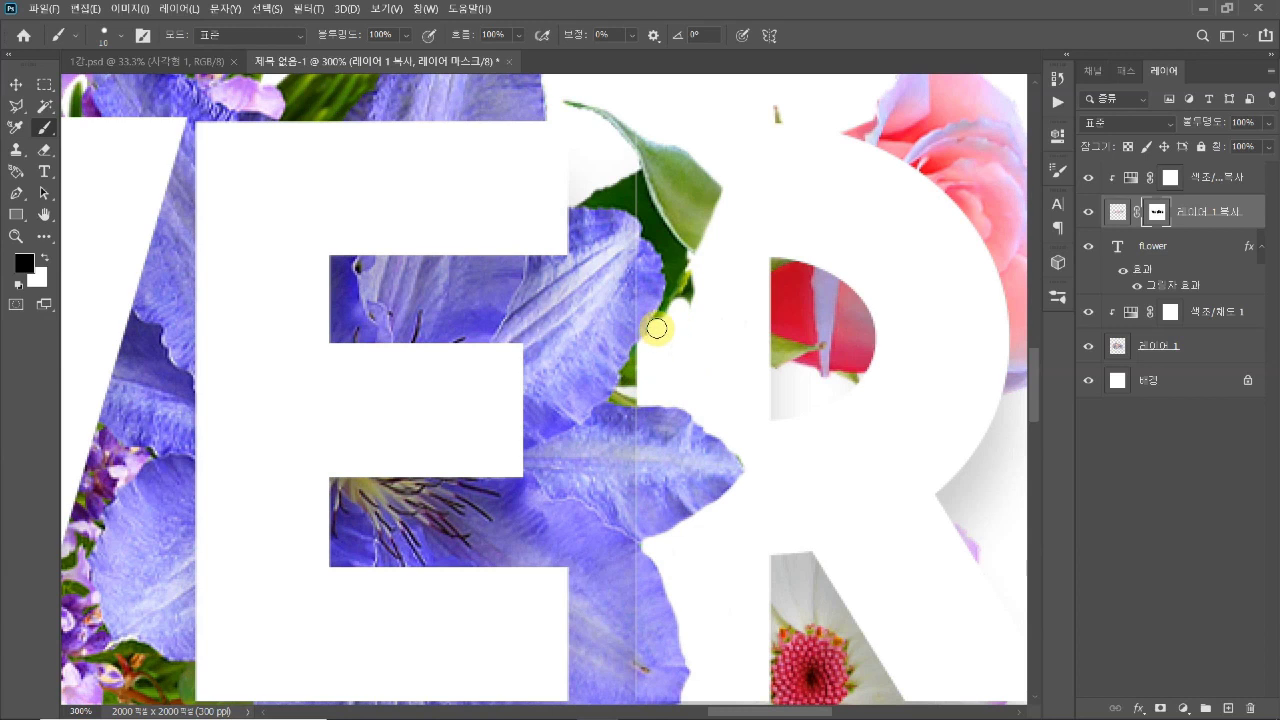
pyautogui.moveTo(666, 311)
pyautogui.mouseDown()
pyautogui.moveTo(690, 288)
pyautogui.moveTo(714, 177)
pyautogui.moveTo(713, 334)
pyautogui.mouseUp()
pyautogui.moveTo(643, 209)
pyautogui.mouseDown()
pyautogui.moveTo(635, 269)
pyautogui.moveTo(638, 238)
pyautogui.moveTo(686, 311)
pyautogui.moveTo(692, 267)
pyautogui.moveTo(674, 291)
pyautogui.moveTo(684, 348)
pyautogui.moveTo(700, 351)
pyautogui.moveTo(677, 386)
pyautogui.mouseUp()
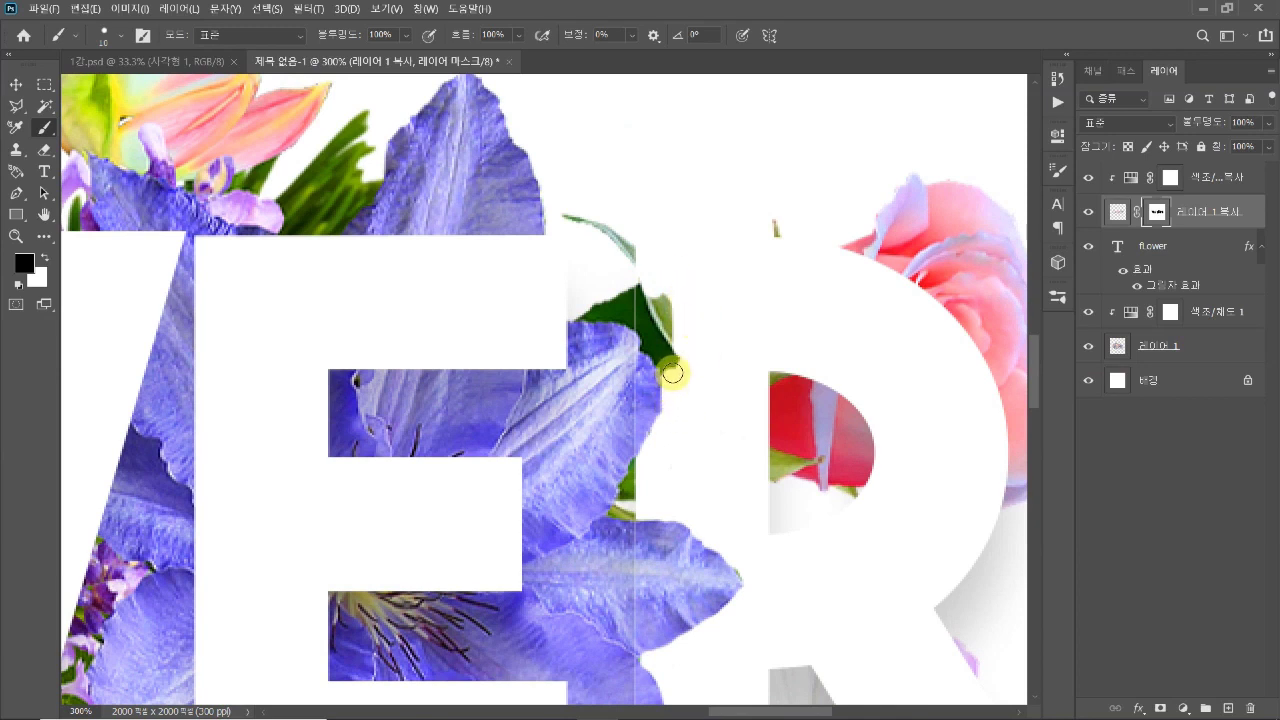
pyautogui.moveTo(643, 326)
pyautogui.mouseDown()
pyautogui.moveTo(640, 263)
pyautogui.moveTo(674, 317)
pyautogui.moveTo(668, 342)
pyautogui.mouseUp()
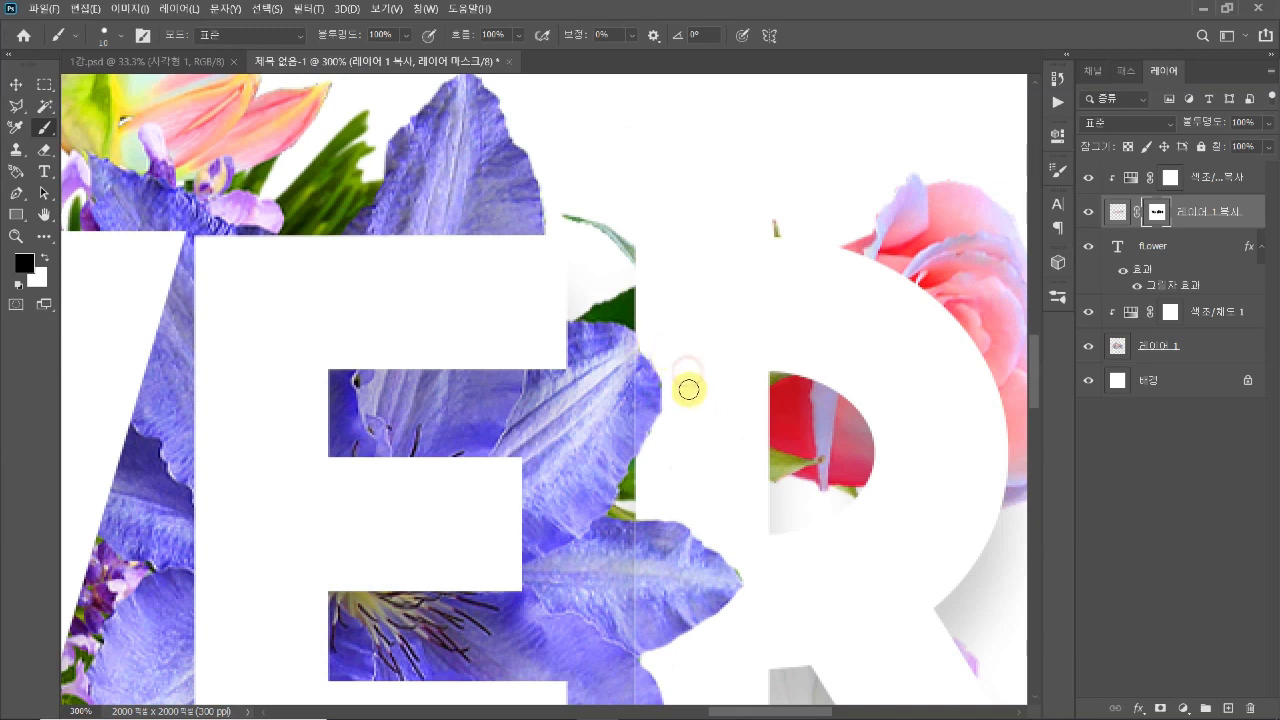
# Step: Examine the whole artwork, comparing it with the masked bouquet copy and the flower text layer each hidden and shown
pyautogui.hotkey('ctrl', '1')
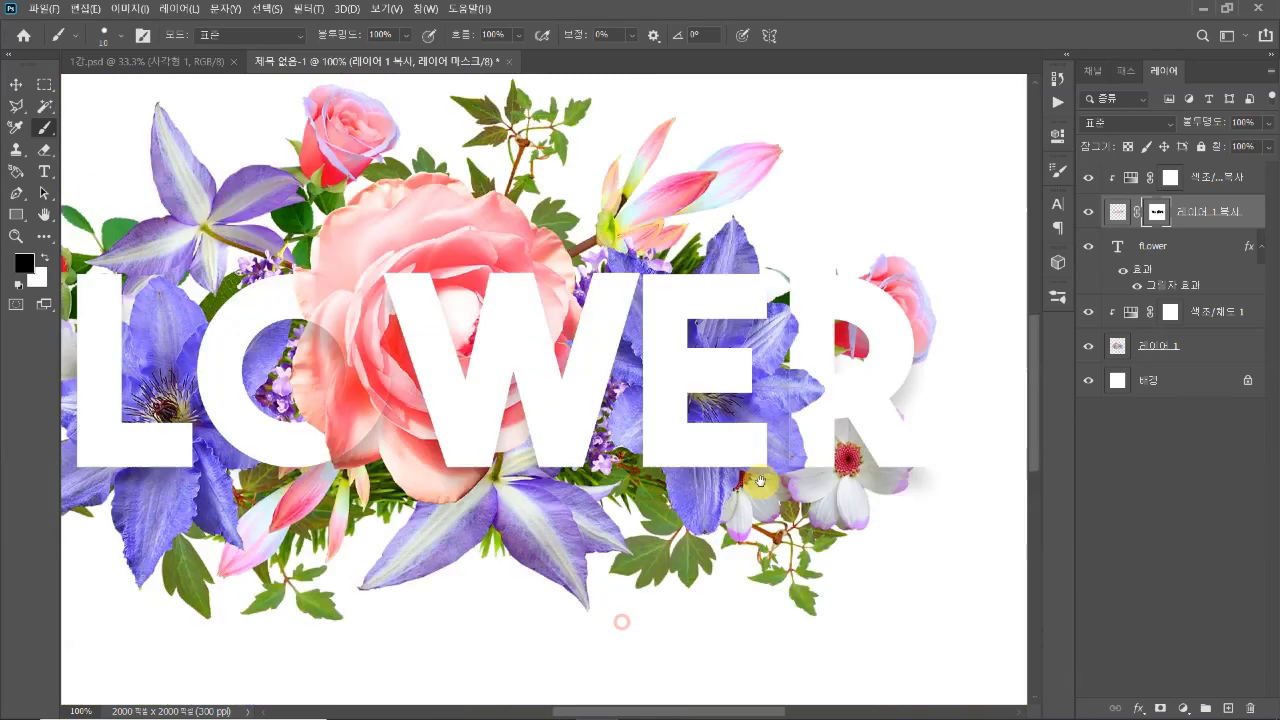
pyautogui.moveTo(760, 482); pyautogui.dragTo(764, 474)
pyautogui.hotkey('ctrl', '-')
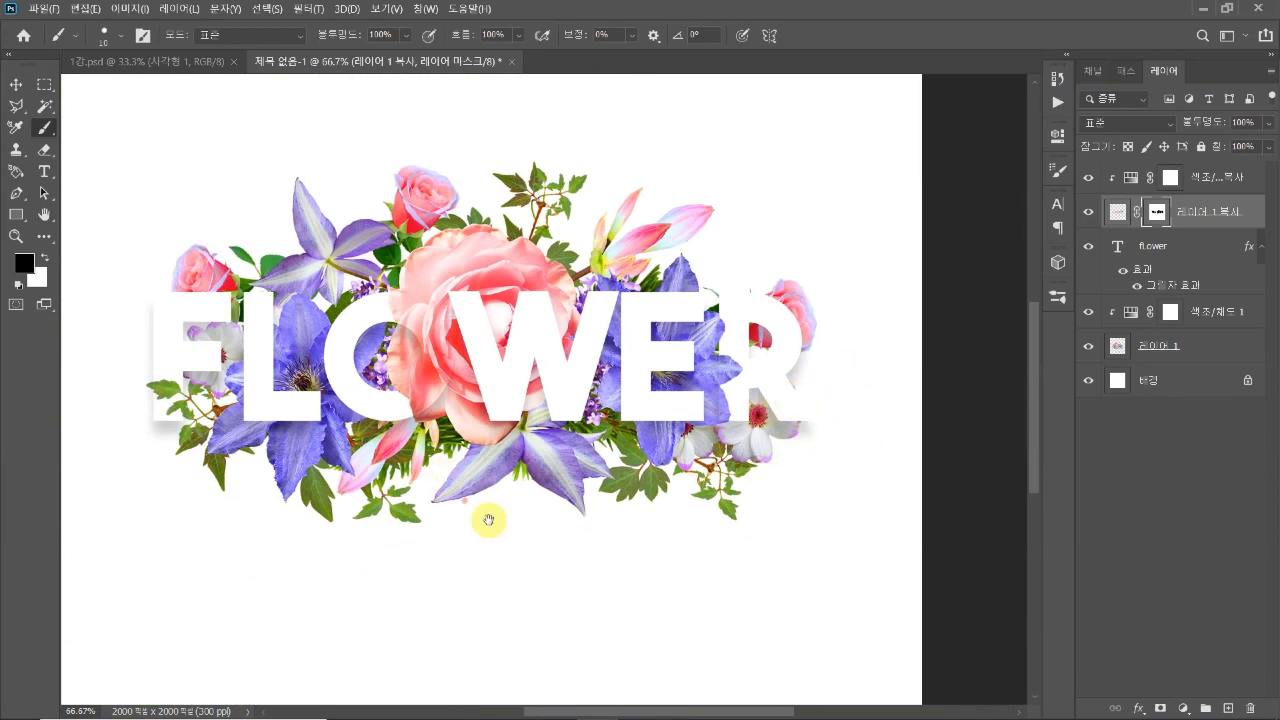
pyautogui.moveTo(462, 490); pyautogui.dragTo(568, 542)
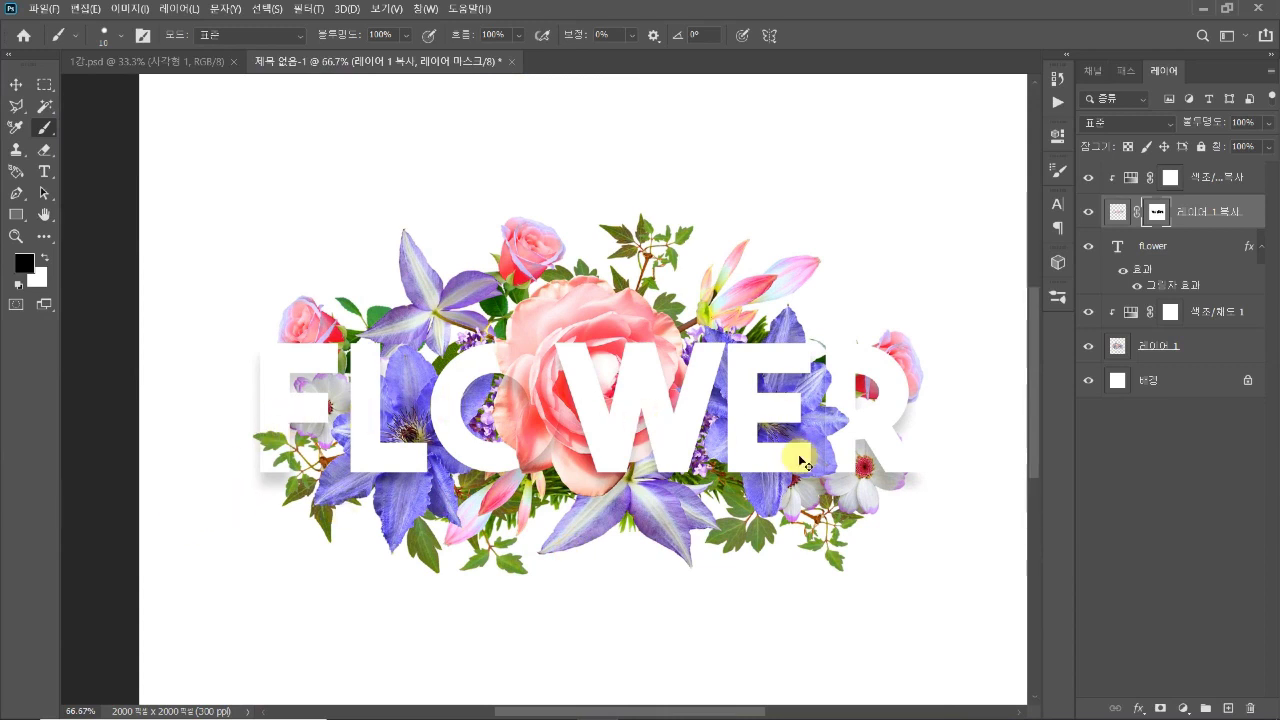
pyautogui.hotkey('ctrl', '-')
pyautogui.hotkey('ctrl', '+')
pyautogui.press('v')
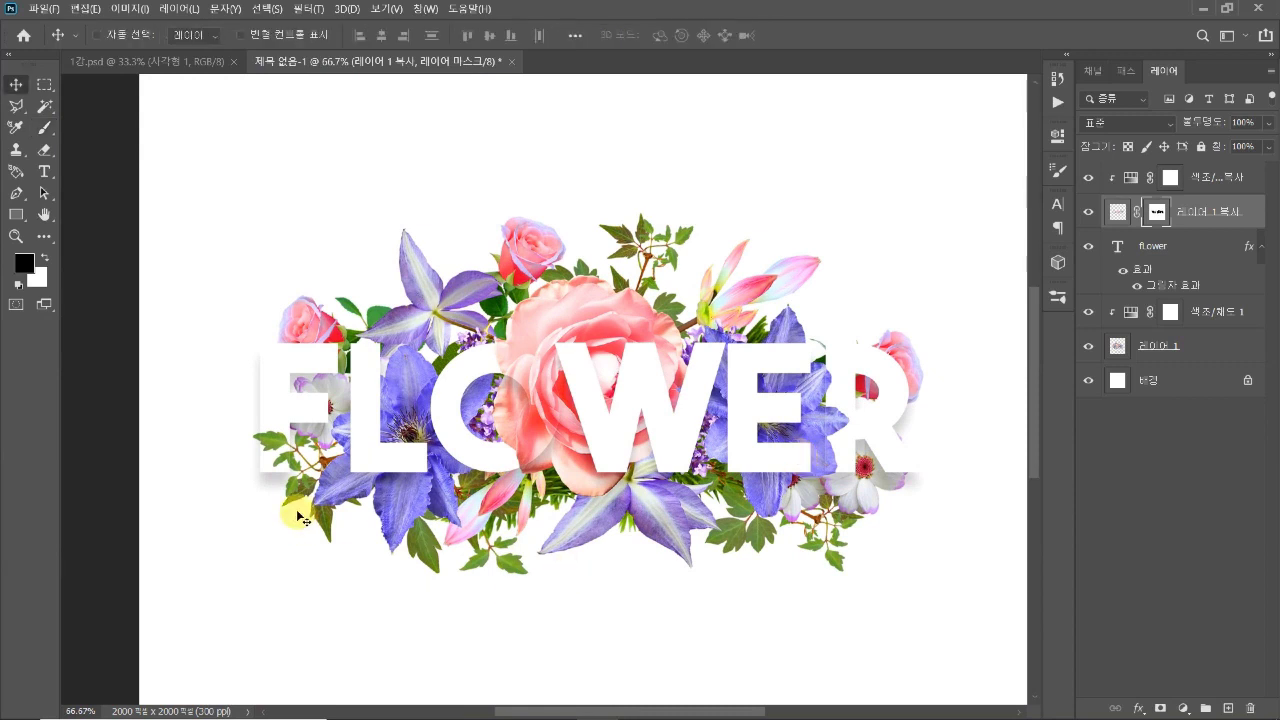
pyautogui.click(1089, 214)
pyautogui.click(1089, 214)
pyautogui.click(1089, 214)
pyautogui.click(1089, 214)
pyautogui.click(1090, 214)
pyautogui.click(1090, 214)
pyautogui.click(1089, 250)
pyautogui.click(1089, 250)
pyautogui.click(1089, 250)
pyautogui.click(1089, 250)
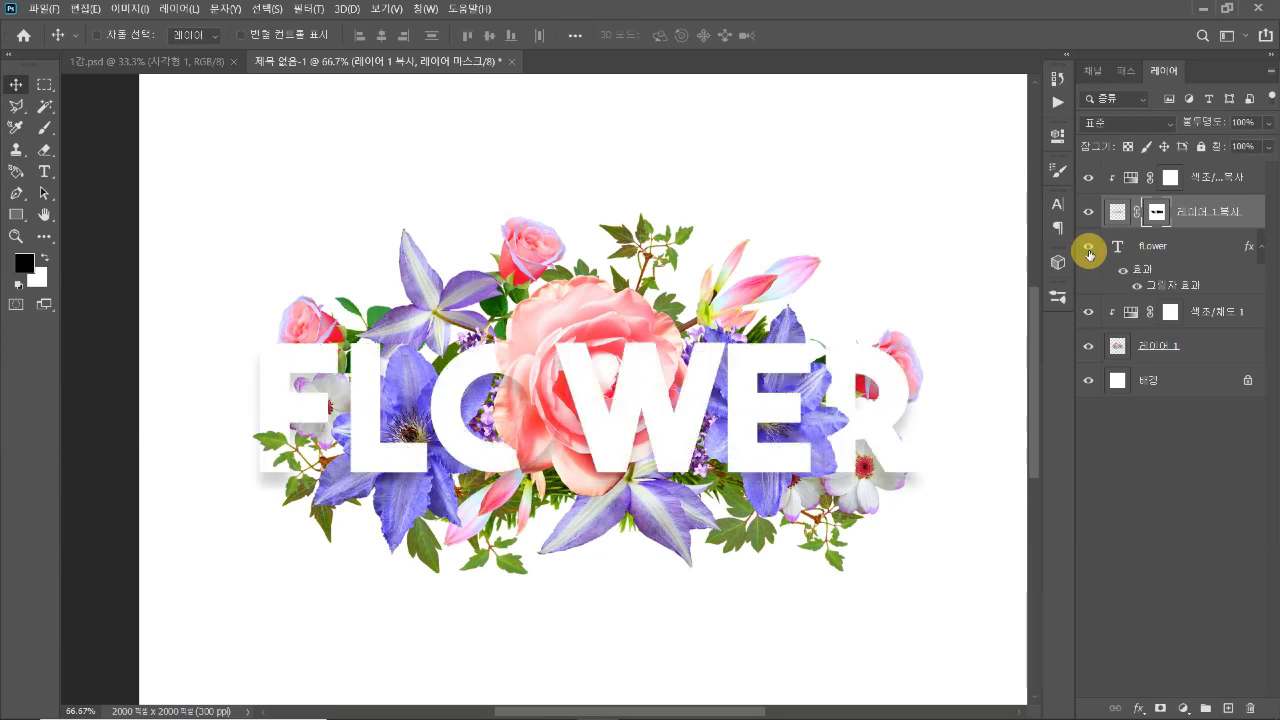
# Step: Rasterize the flower text layer and its drop shadow layer style
pyautogui.click(1156, 246)
pyautogui.click(1168, 246)
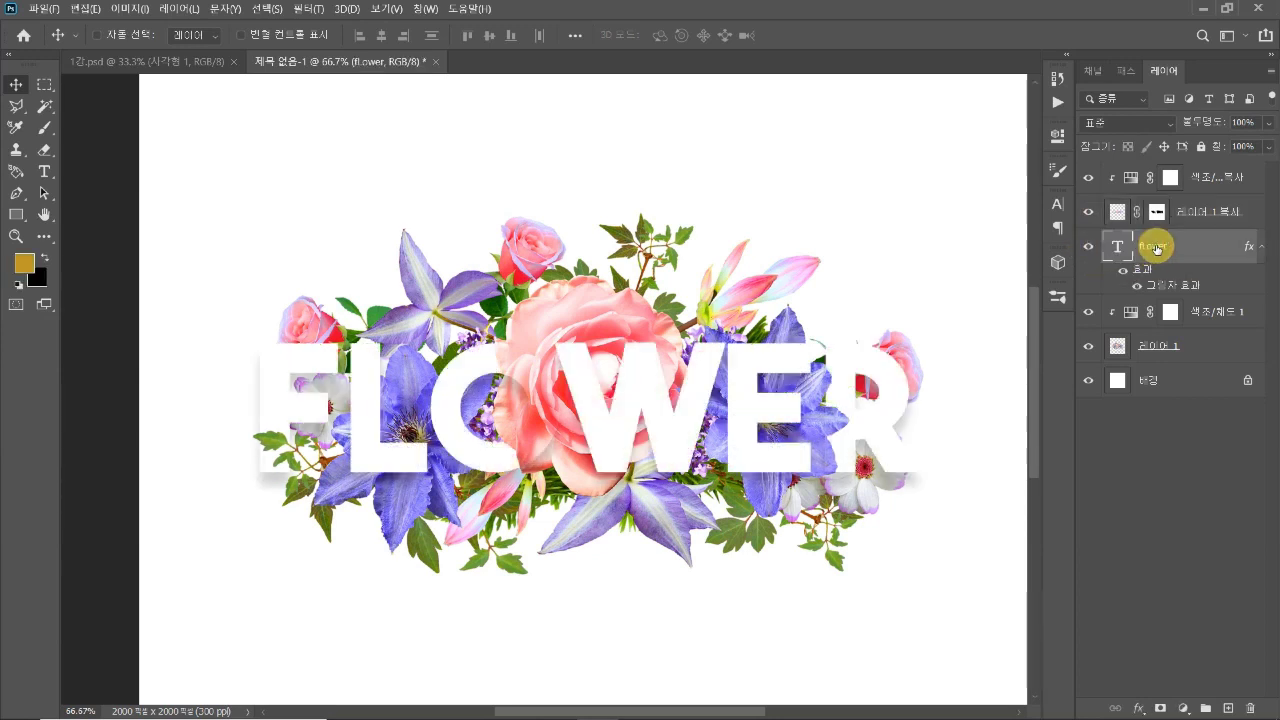
pyautogui.rightClick(1172, 247)
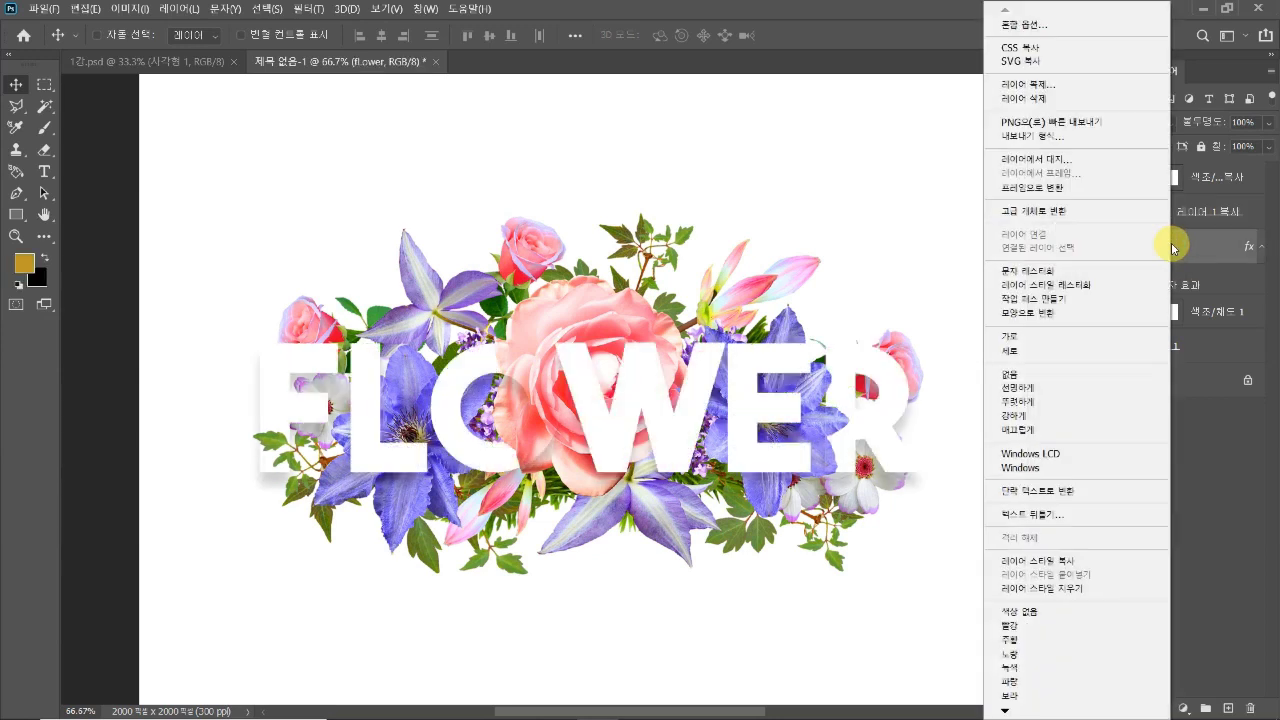
pyautogui.click(1052, 271)
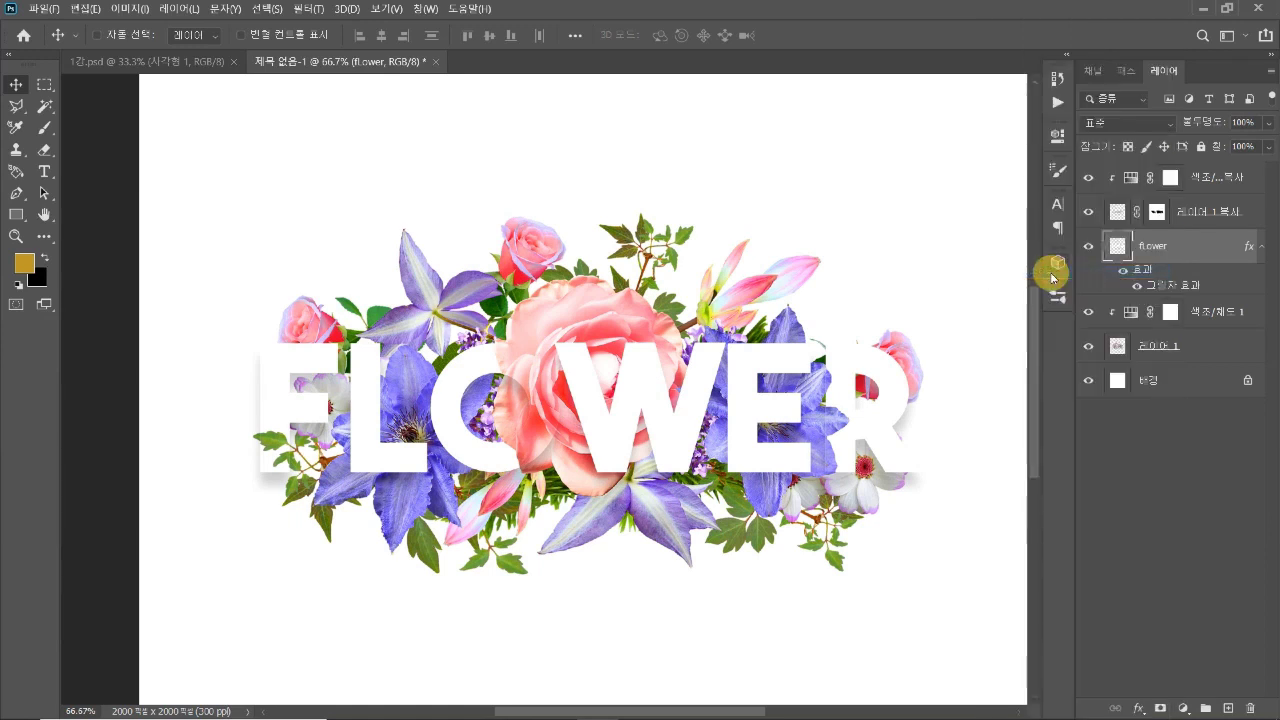
pyautogui.rightClick(1205, 256)
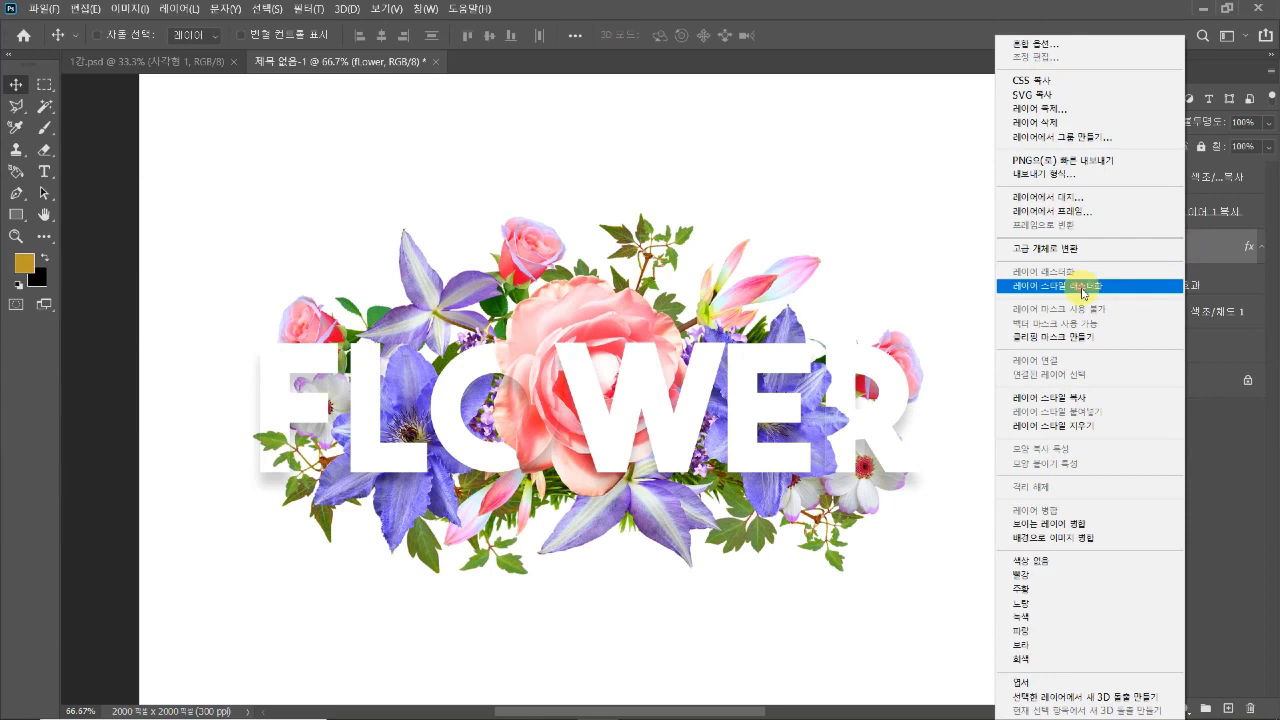
pyautogui.click(1088, 285)
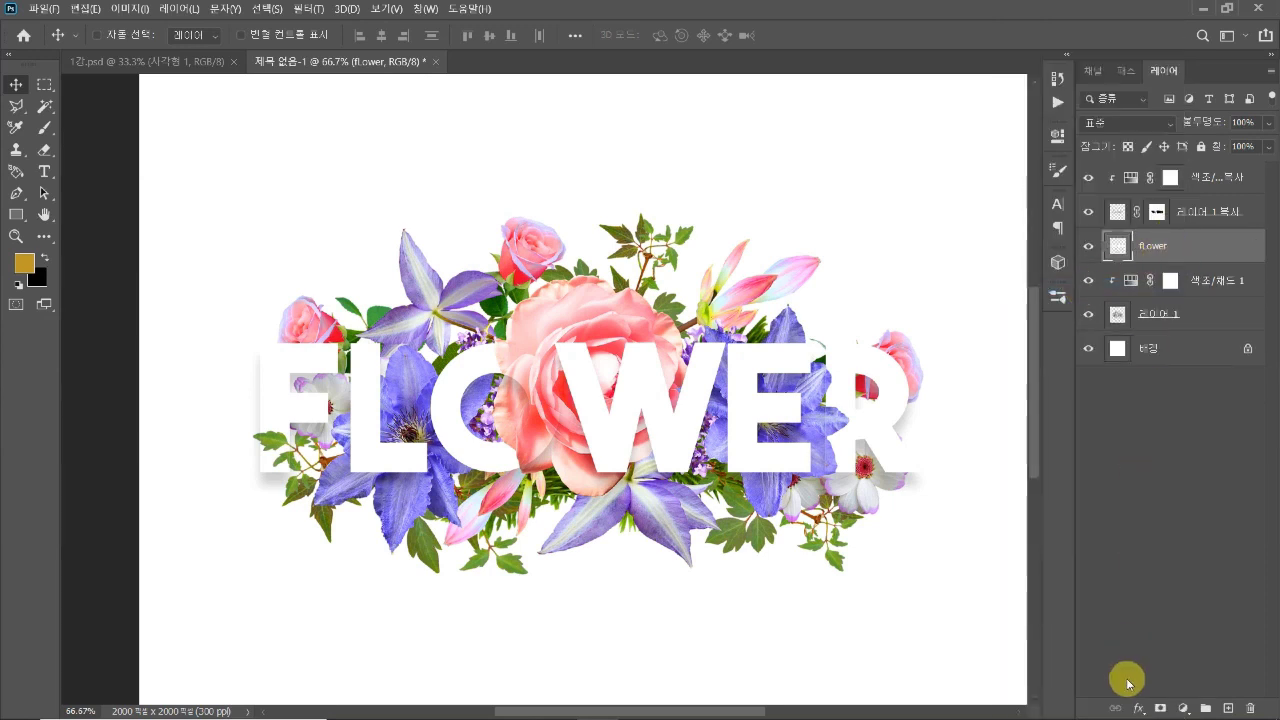
# Step: Add a layer mask to the flower layer and paint black with a 40 px brush to remove the O's shadow from the rose
pyautogui.click(1161, 708)
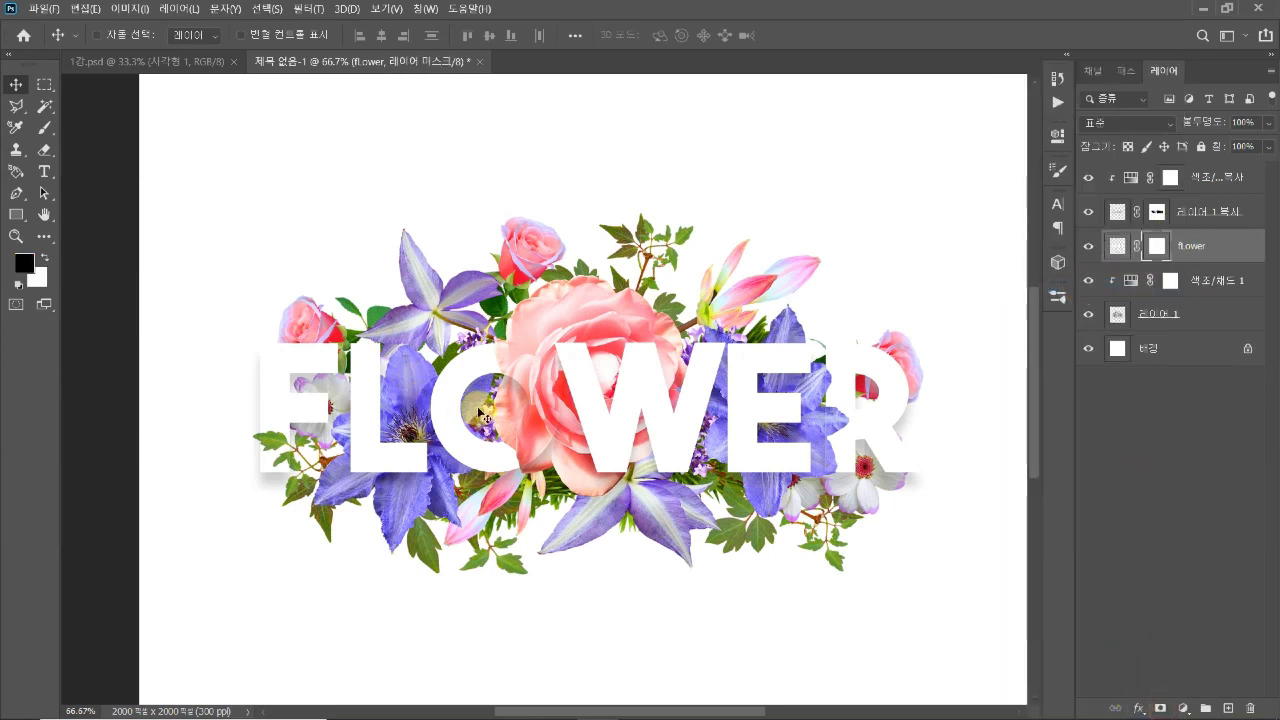
pyautogui.press('b')
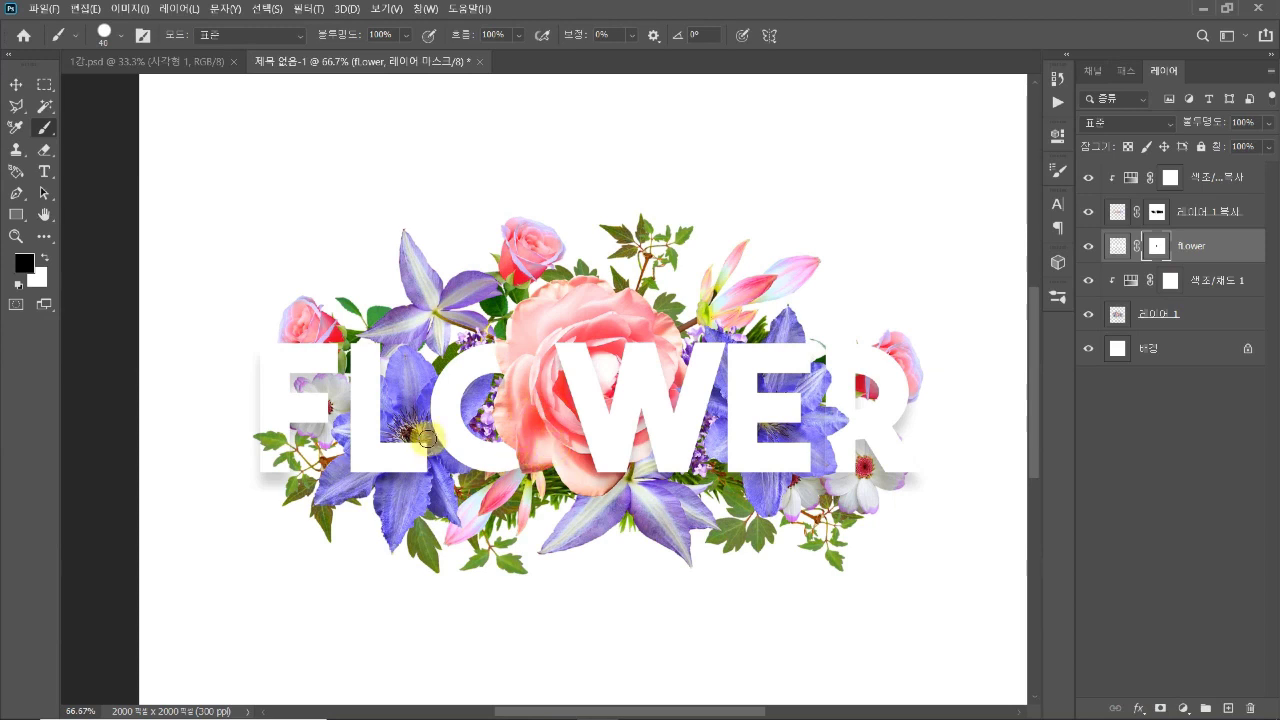
pyautogui.hotkey('ctrl', '+')
pyautogui.hotkey('ctrl', '+')
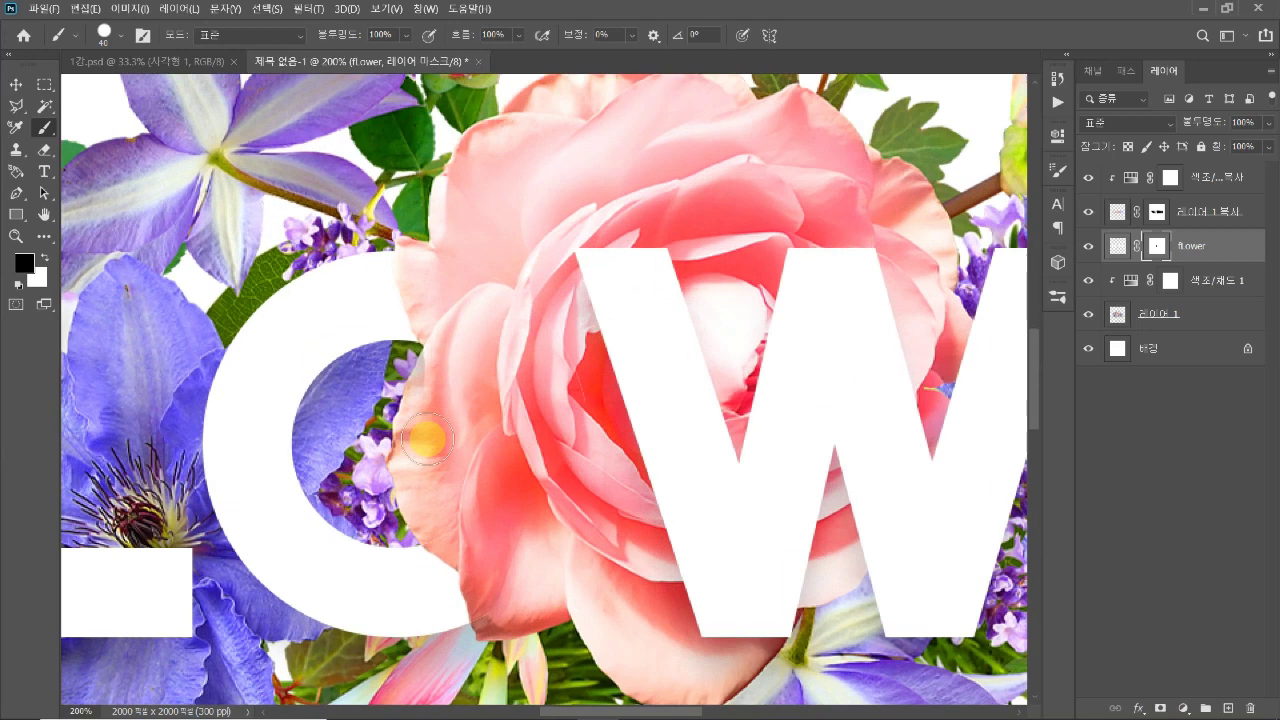
pyautogui.moveTo(427, 438)
pyautogui.mouseDown()
pyautogui.moveTo(548, 550)
pyautogui.moveTo(586, 488)
pyautogui.mouseUp()
pyautogui.moveTo(587, 571)
pyautogui.mouseDown()
pyautogui.moveTo(507, 520)
pyautogui.moveTo(525, 510)
pyautogui.mouseUp()
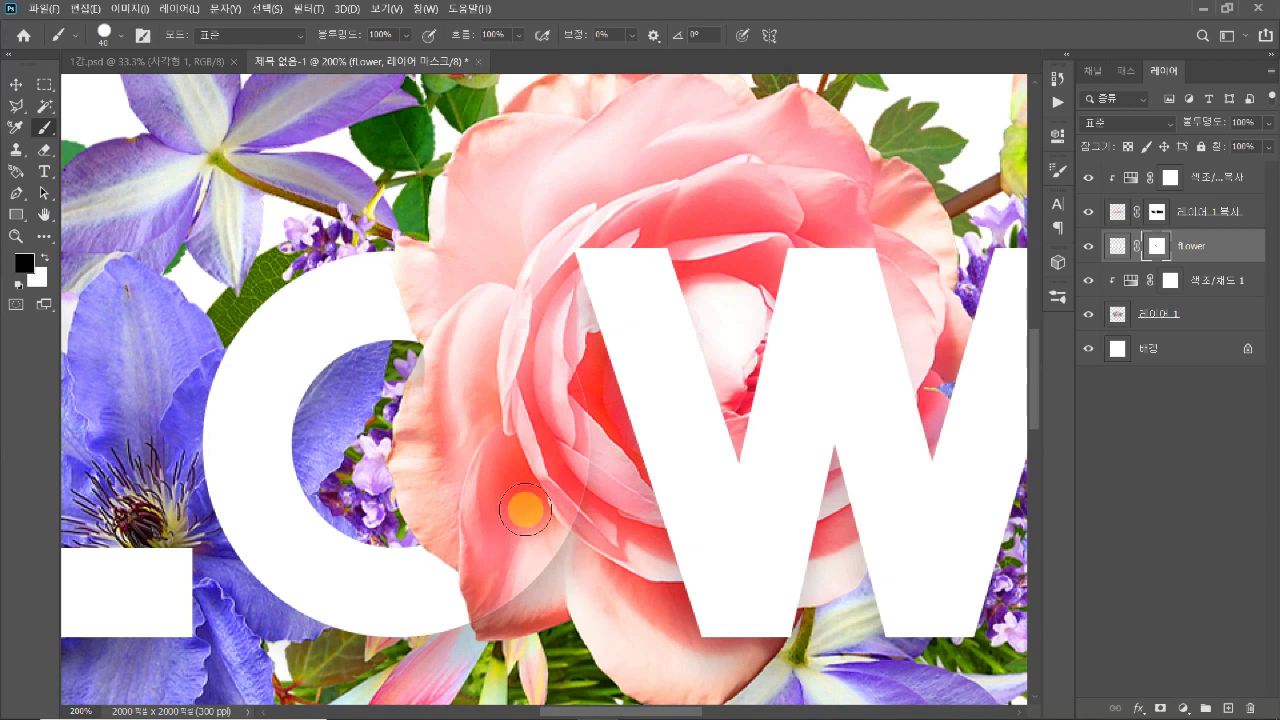
pyautogui.moveTo(525, 510)
pyautogui.mouseDown()
pyautogui.moveTo(575, 444)
pyautogui.moveTo(575, 554)
pyautogui.moveTo(575, 518)
pyautogui.moveTo(529, 589)
pyautogui.moveTo(586, 569)
pyautogui.moveTo(486, 607)
pyautogui.moveTo(528, 607)
pyautogui.moveTo(572, 572)
pyautogui.moveTo(581, 513)
pyautogui.moveTo(559, 584)
pyautogui.moveTo(540, 606)
pyautogui.moveTo(503, 613)
pyautogui.moveTo(583, 391)
pyautogui.mouseUp()
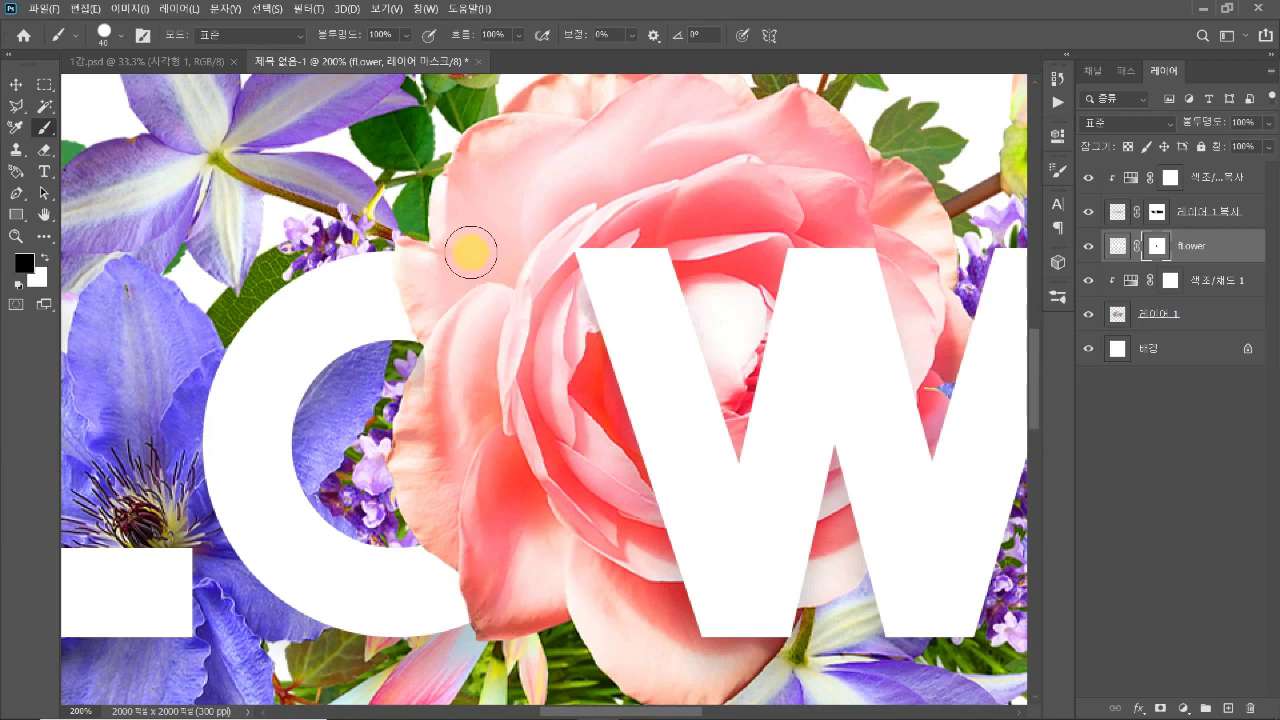
pyautogui.moveTo(464, 347)
pyautogui.mouseDown()
pyautogui.moveTo(467, 386)
pyautogui.moveTo(511, 505)
pyautogui.moveTo(450, 565)
pyautogui.moveTo(528, 392)
pyautogui.moveTo(572, 380)
pyautogui.mouseUp()
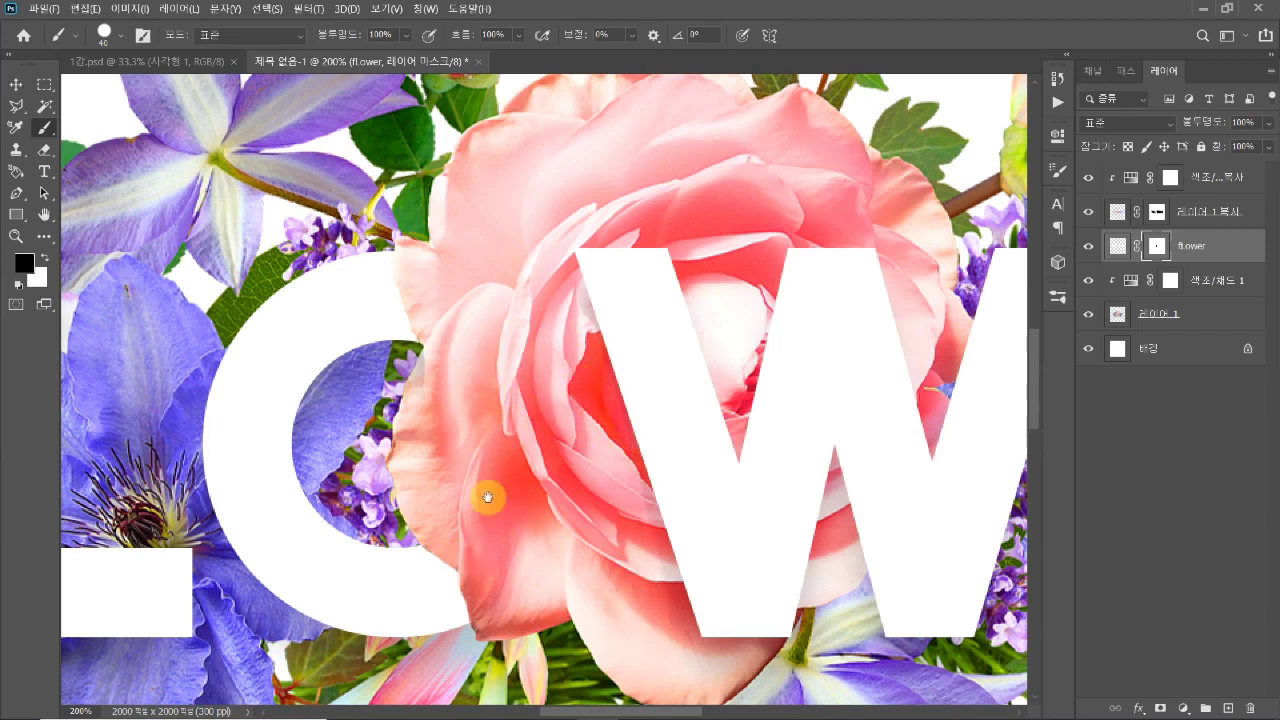
# Step: Inspect the other letters from F to R and the overall composition for stray shadows on the front flowers
pyautogui.hscroll(-10, 557, 545)
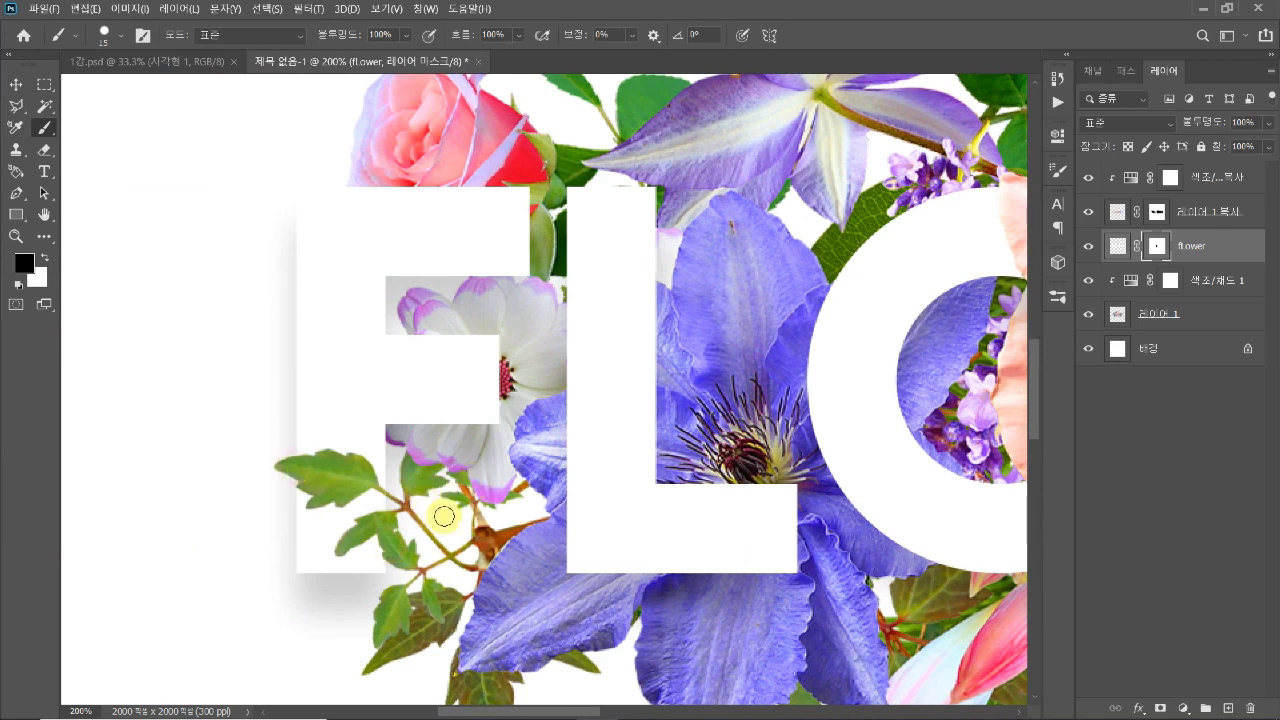
pyautogui.moveTo(681, 463); pyautogui.dragTo(475, 492)
pyautogui.moveTo(623, 480)
pyautogui.mouseDown()
pyautogui.moveTo(603, 490)
pyautogui.moveTo(590, 470)
pyautogui.moveTo(534, 457)
pyautogui.mouseUp()
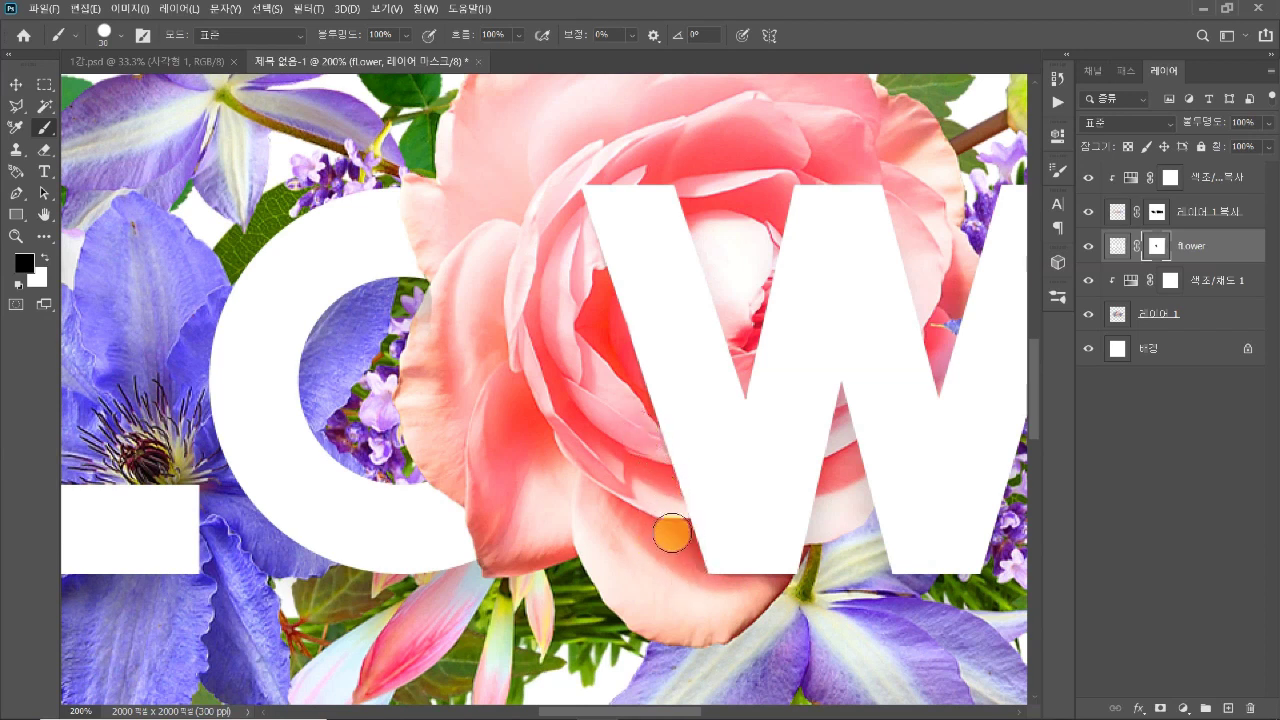
pyautogui.moveTo(843, 436)
pyautogui.mouseDown()
pyautogui.moveTo(566, 390)
pyautogui.moveTo(614, 378)
pyautogui.moveTo(470, 433)
pyautogui.moveTo(610, 440)
pyautogui.mouseUp()
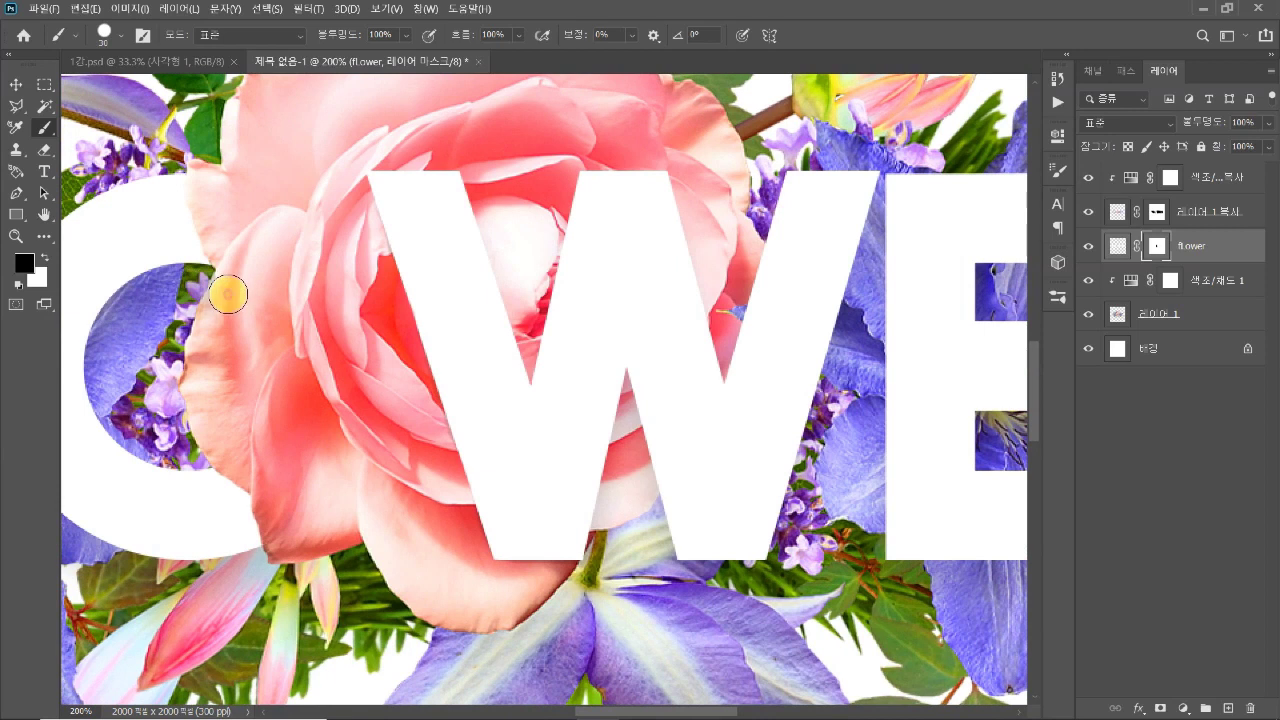
pyautogui.moveTo(728, 392); pyautogui.dragTo(700, 380)
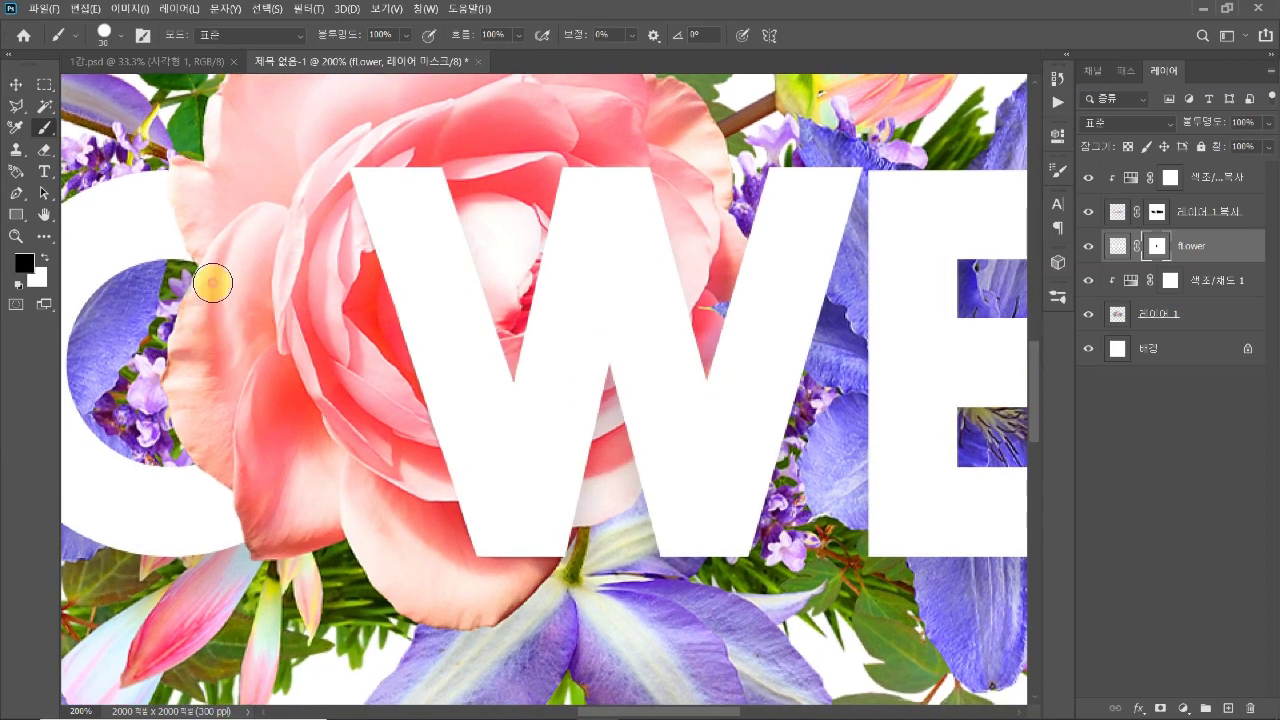
pyautogui.moveTo(749, 394); pyautogui.dragTo(457, 429)
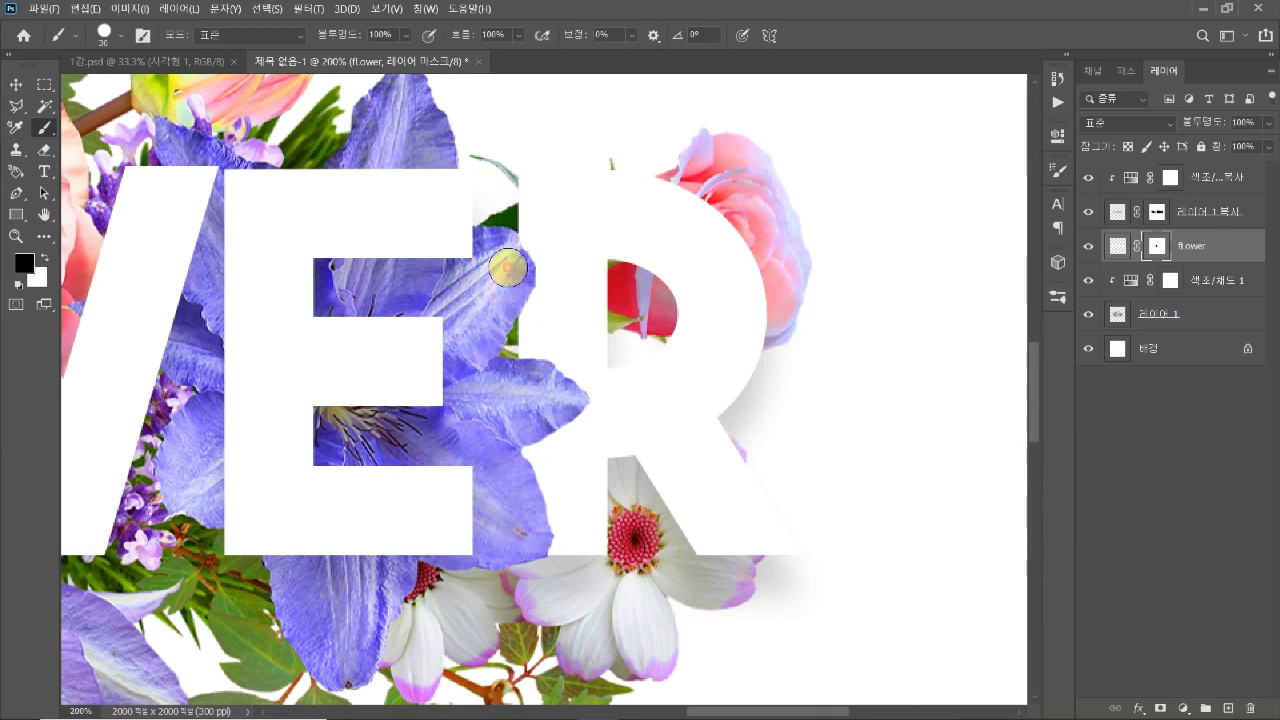
pyautogui.hotkey('ctrl', '-')
pyautogui.hotkey('ctrl', '-')
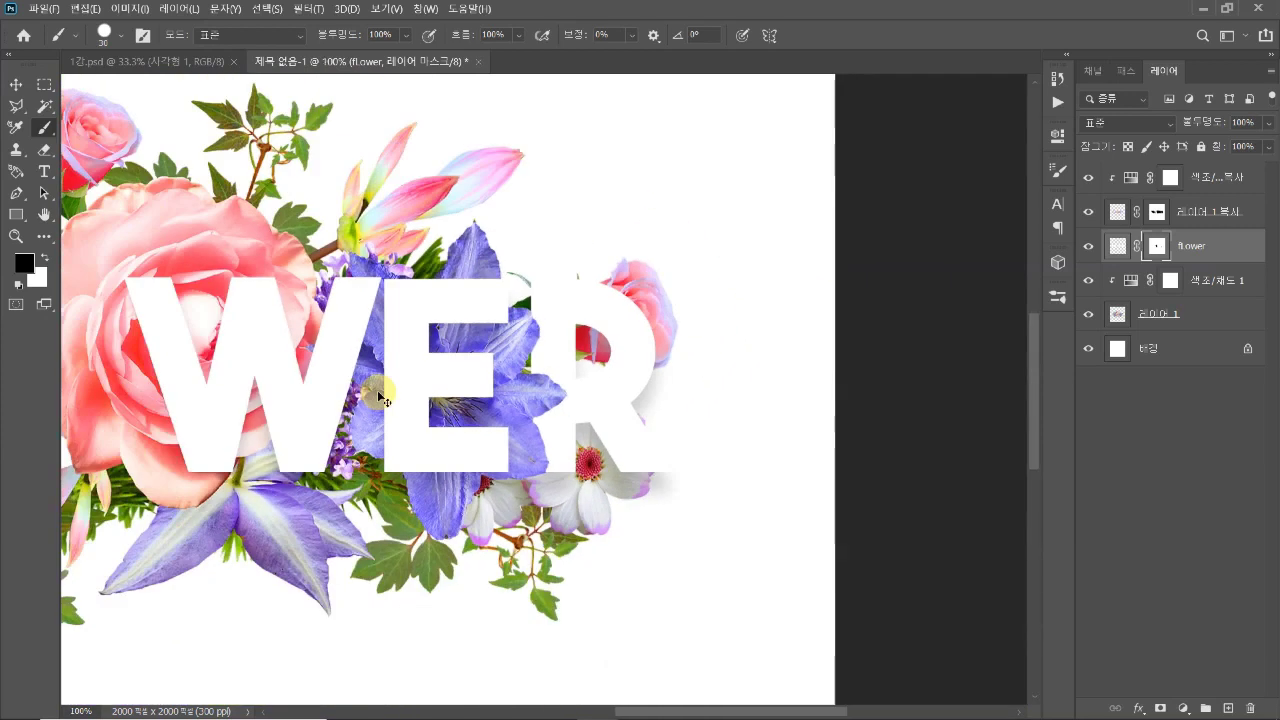
pyautogui.hscroll(-3, 486, 523)
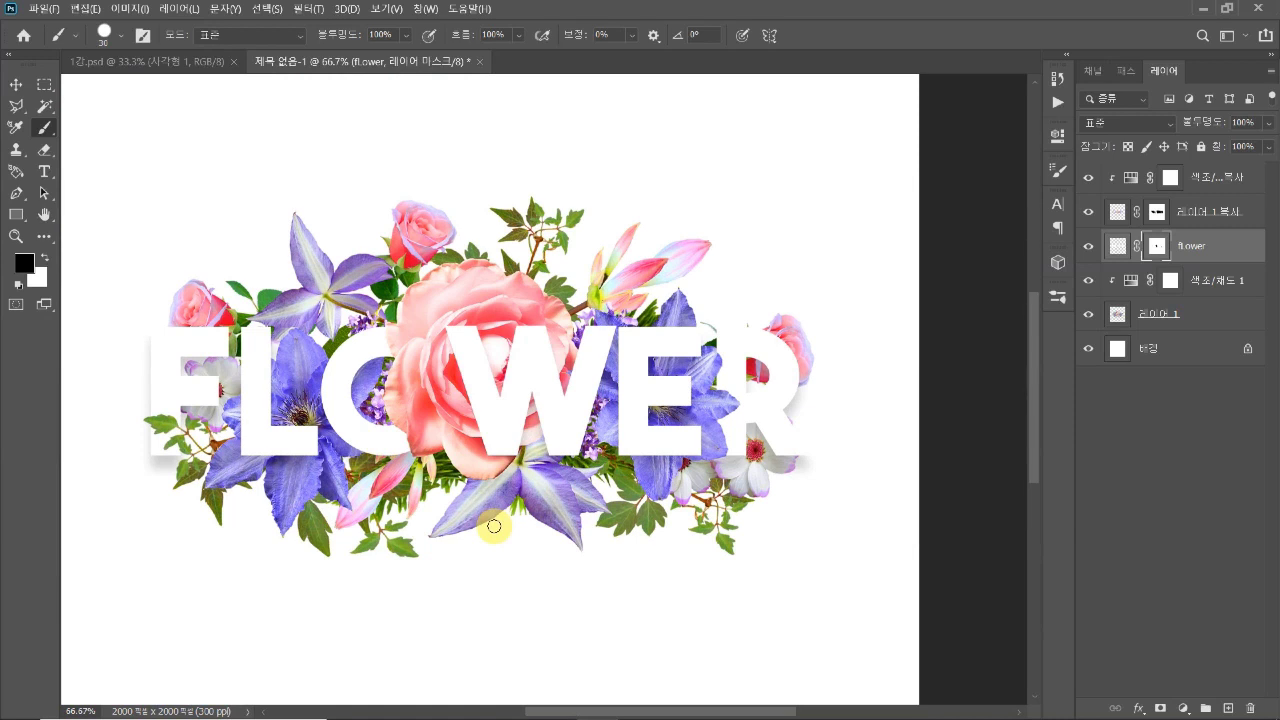
pyautogui.press('v')
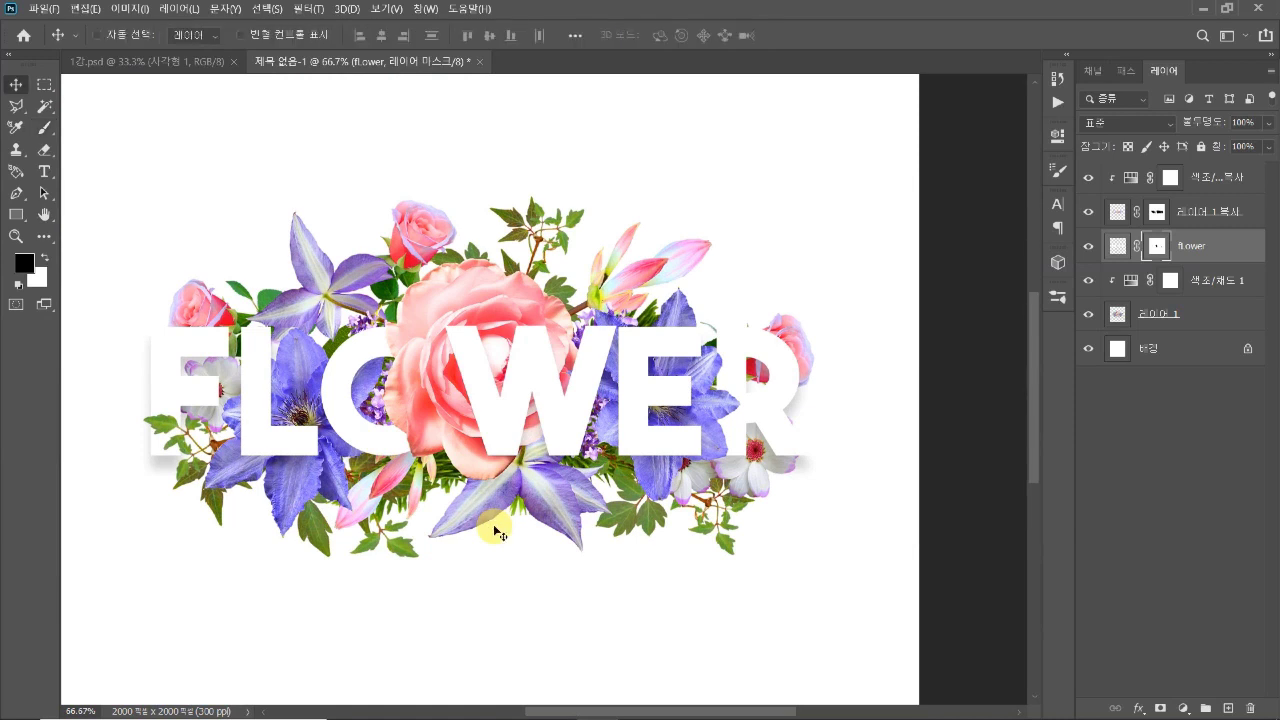
pyautogui.hotkey('ctrl', '-')
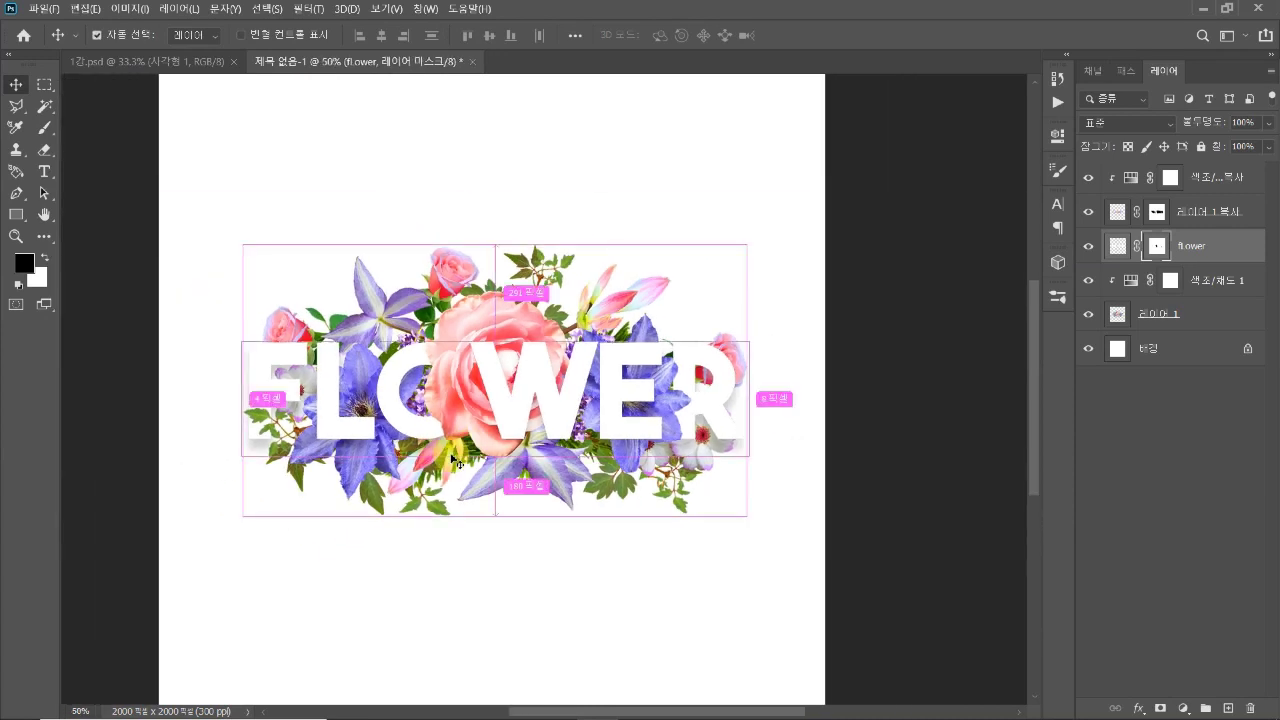
pyautogui.press('ctrl')
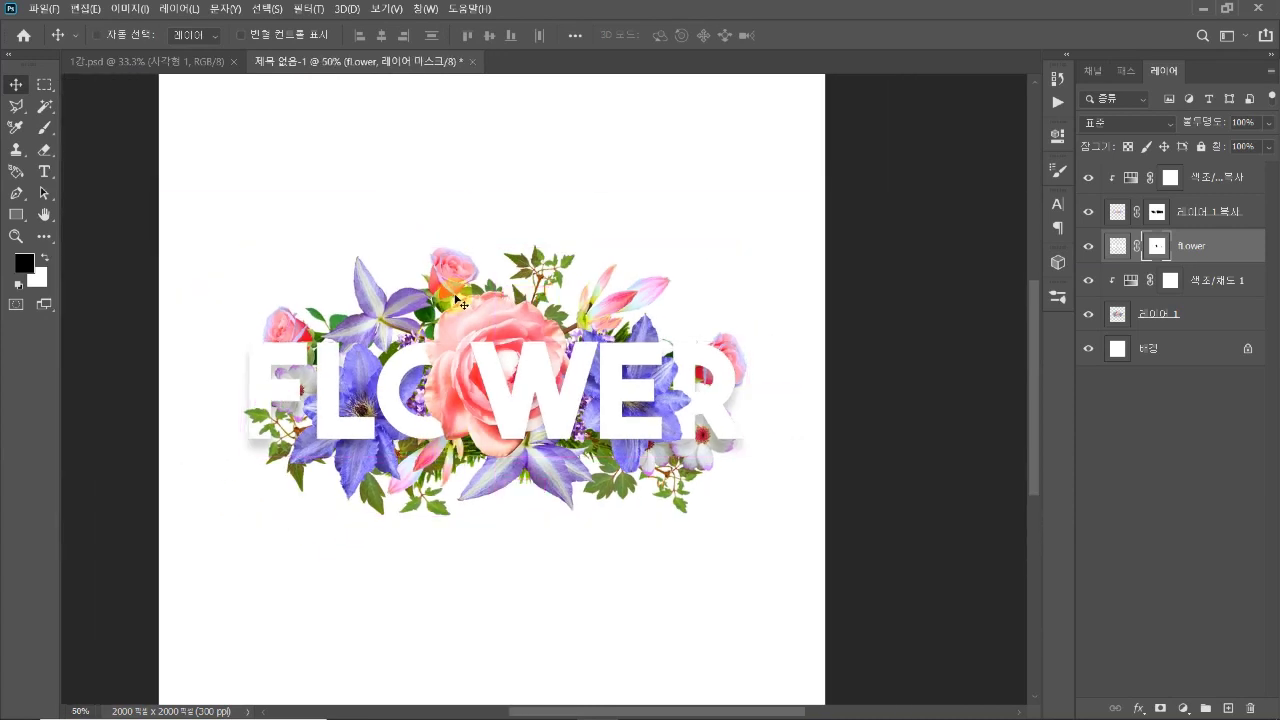
pyautogui.click(409, 220)
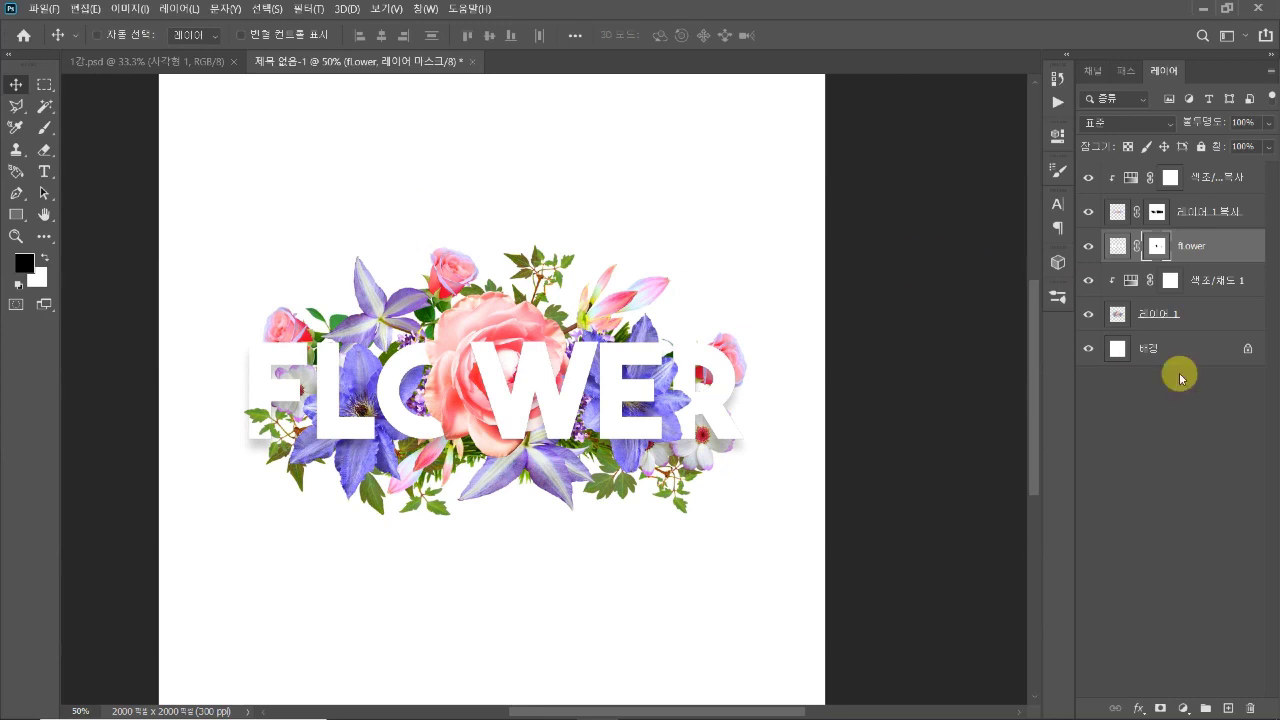
# Step: Unlock the white background layer and check its visibility
pyautogui.click(1247, 348)
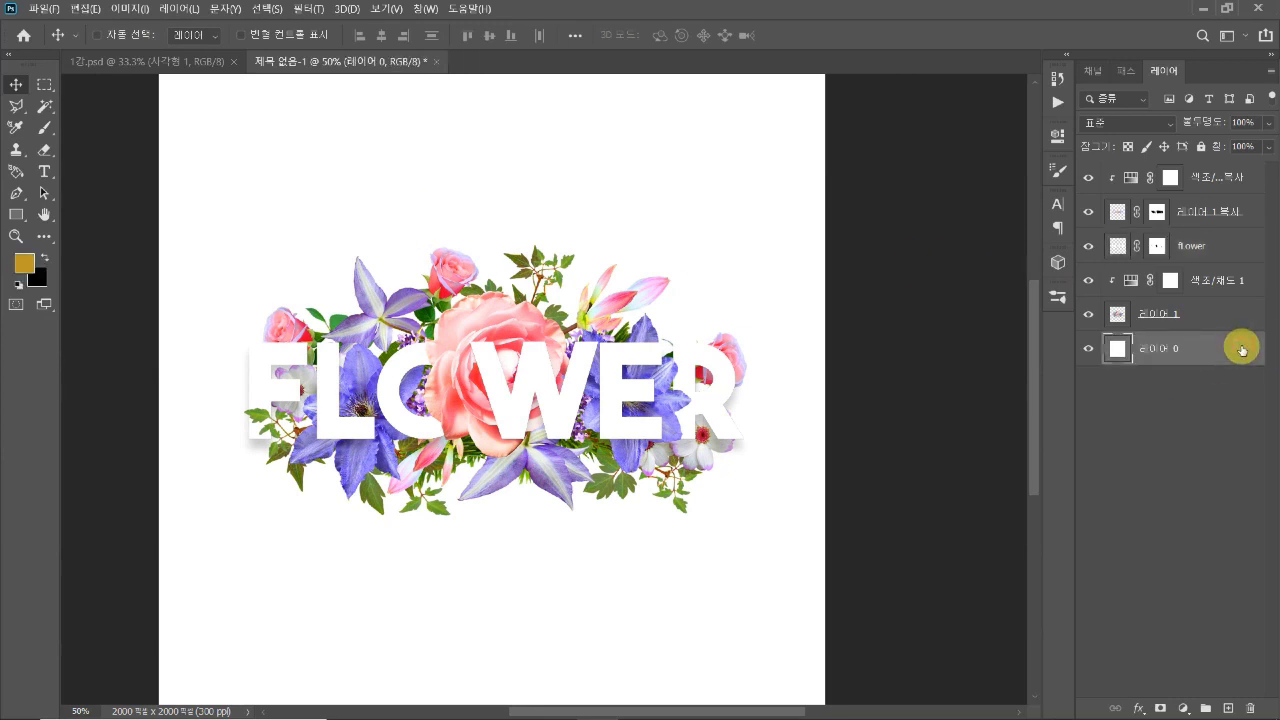
pyautogui.click(1094, 352)
pyautogui.click(1094, 352)
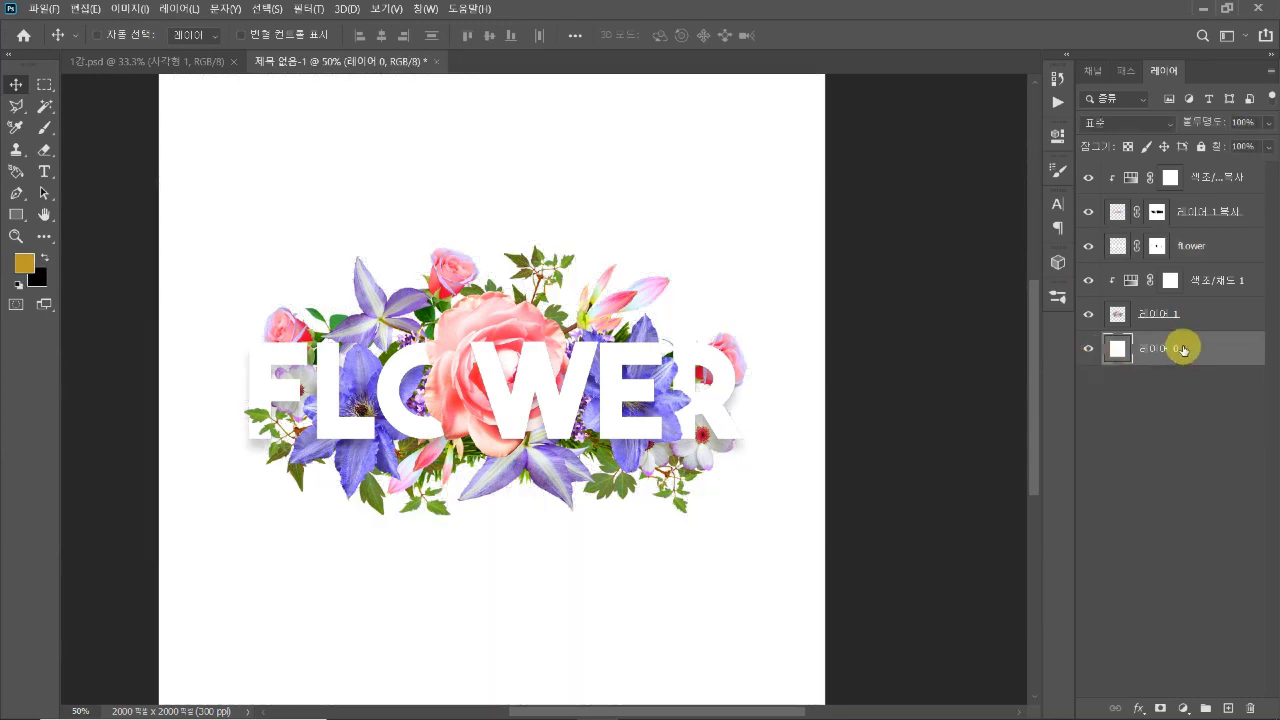
# Step: Fill the unlocked background layer with the pastel preset gradient 파스텔_03, running diagonally from the upper-left to the lower-right corner
pyautogui.press('g')
pyautogui.click(122, 35)
pyautogui.scroll(-3, 846, 300)
pyautogui.scroll(-2, 846, 300)
pyautogui.scroll(1, 846, 300)
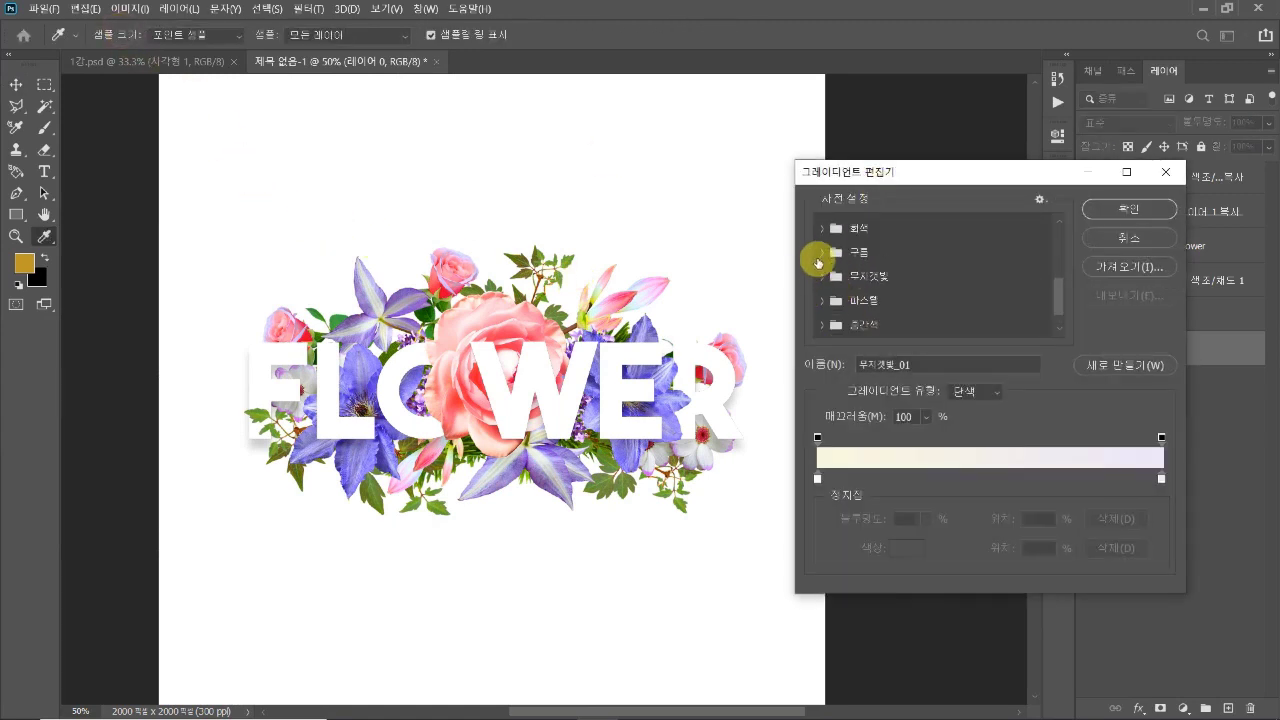
pyautogui.click(822, 300)
pyautogui.click(900, 287)
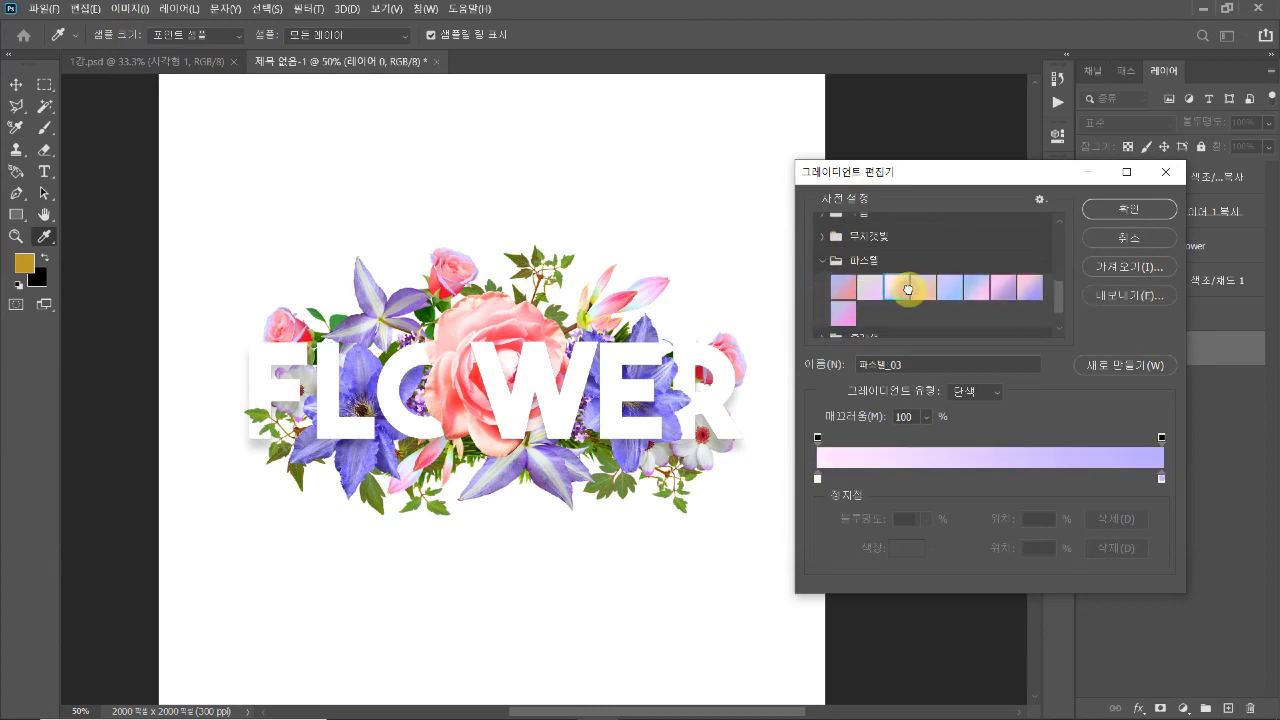
pyautogui.click(1118, 228)
pyautogui.moveTo(242, 114); pyautogui.dragTo(807, 691)
pyautogui.hotkey('ctrl', '-')
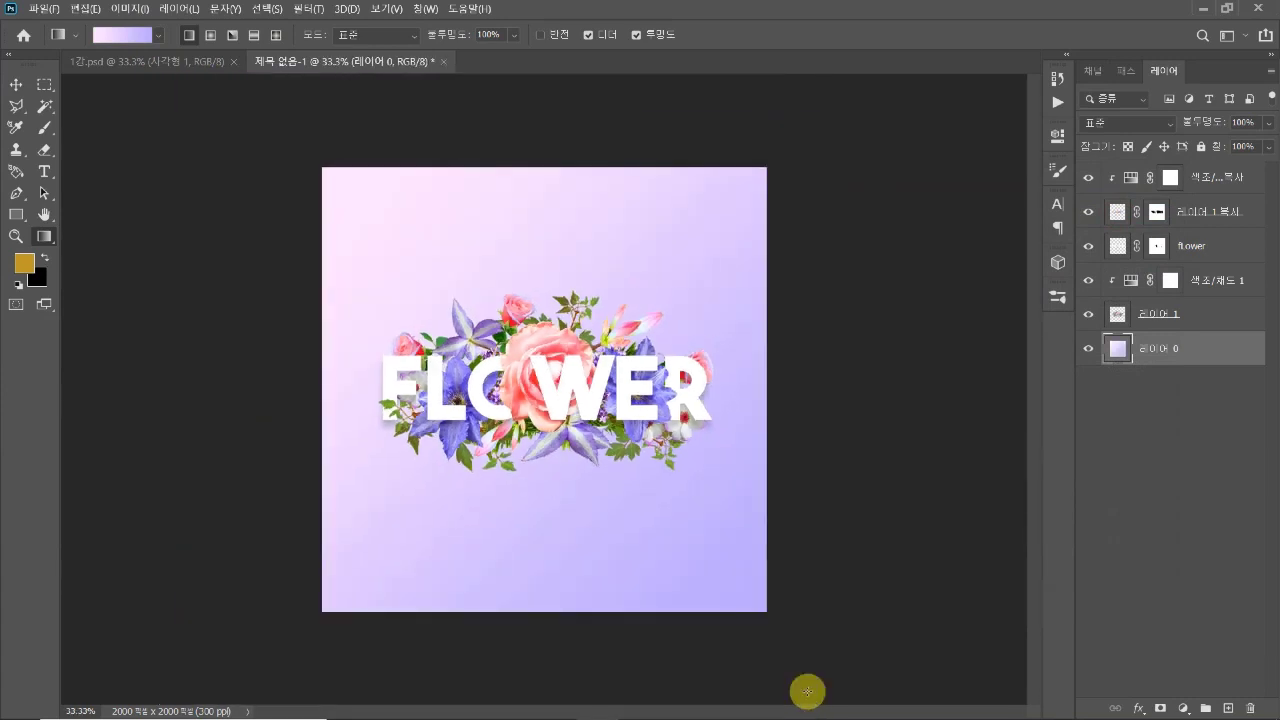
pyautogui.press('v')
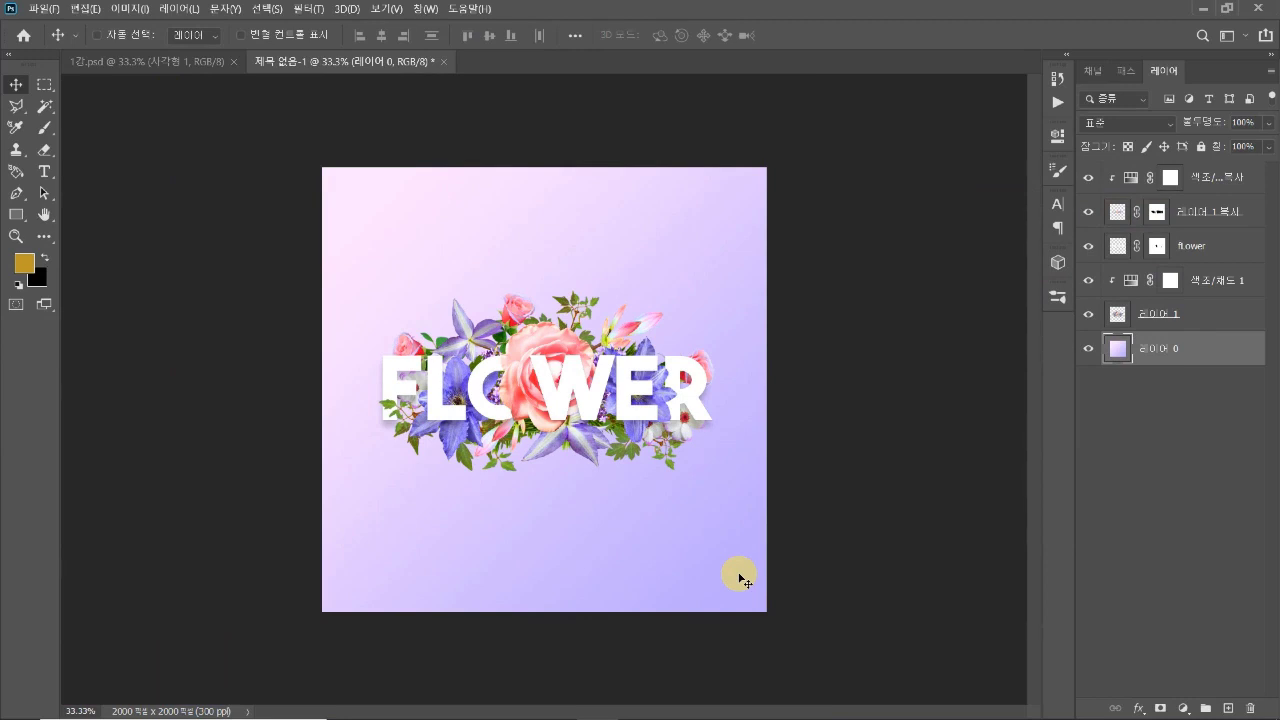
# Step: Select all flower and lettering layers above the background and move them together slightly down and right on the canvas
pyautogui.click(1140, 314)
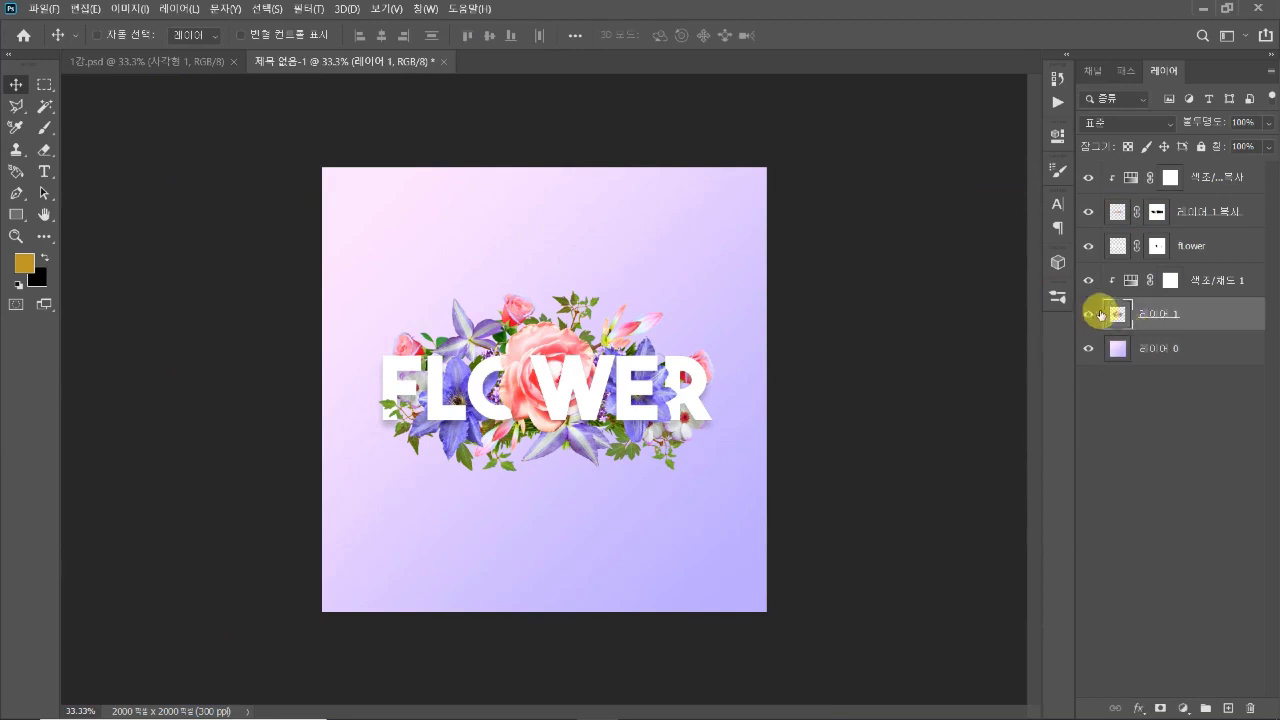
pyautogui.keyDown('shift'); pyautogui.click(1219, 185); pyautogui.keyUp('shift')
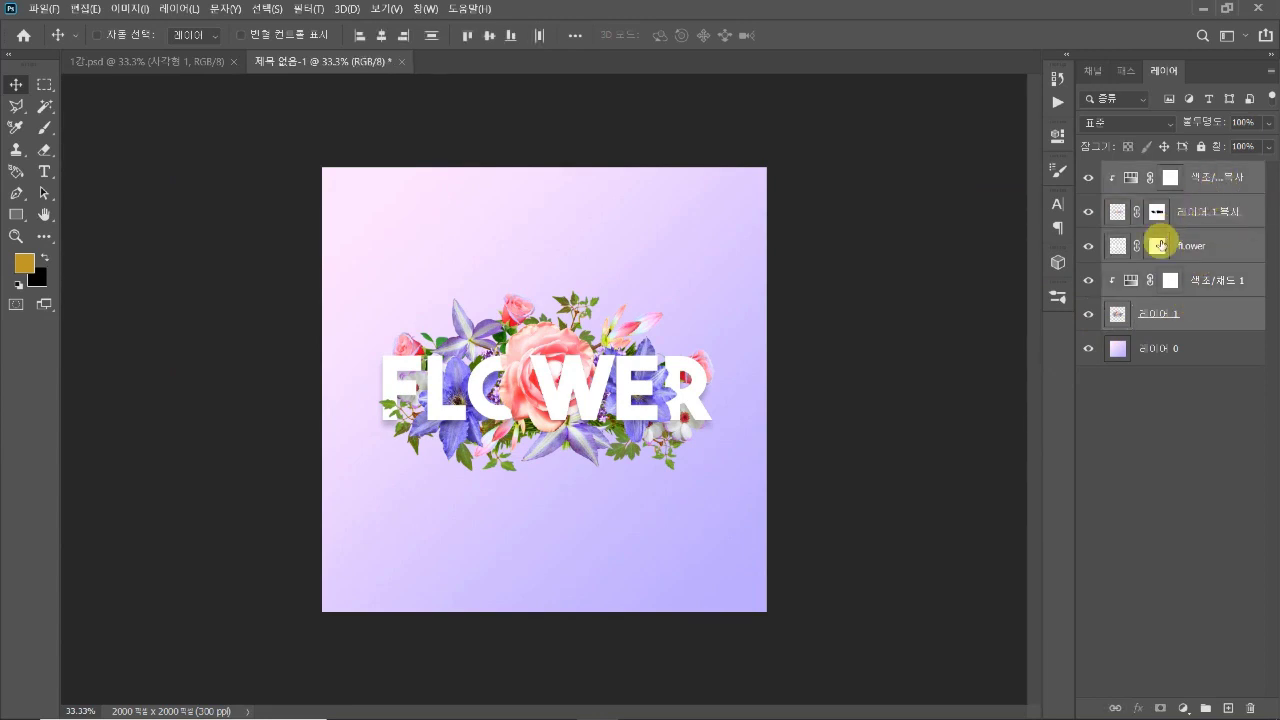
pyautogui.moveTo(542, 412); pyautogui.dragTo(541, 421)
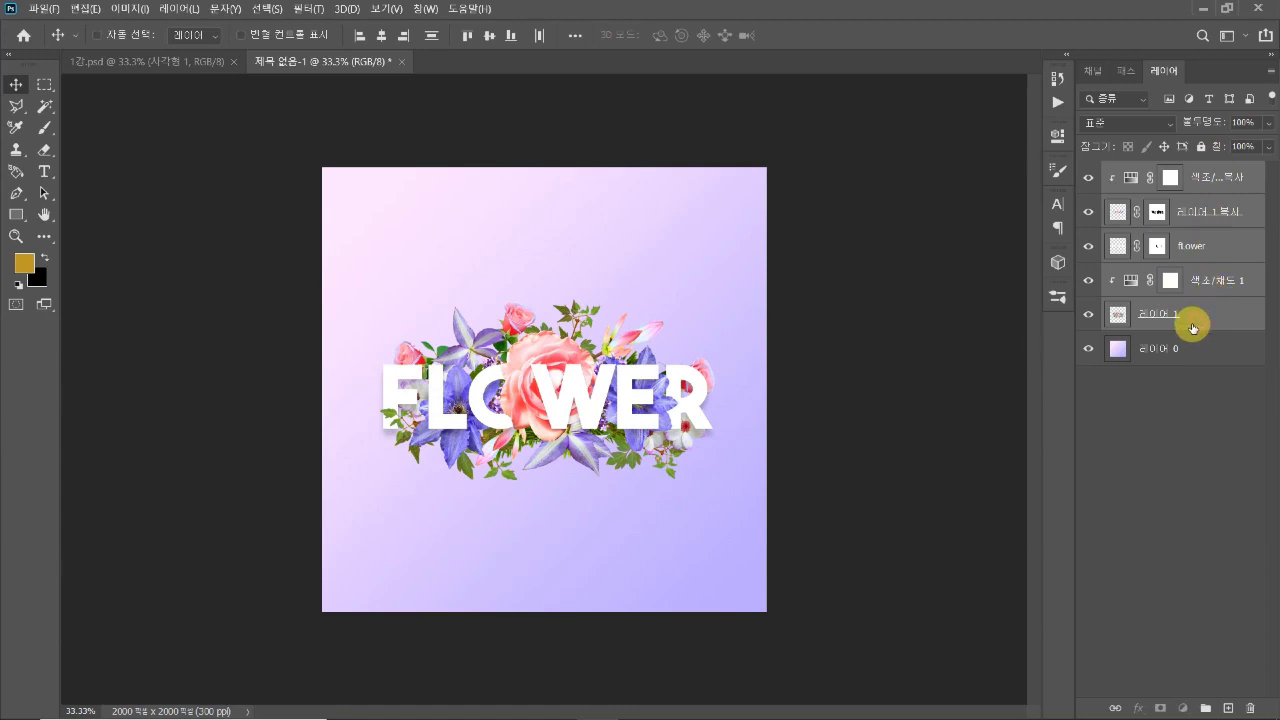
pyautogui.click(1195, 322)
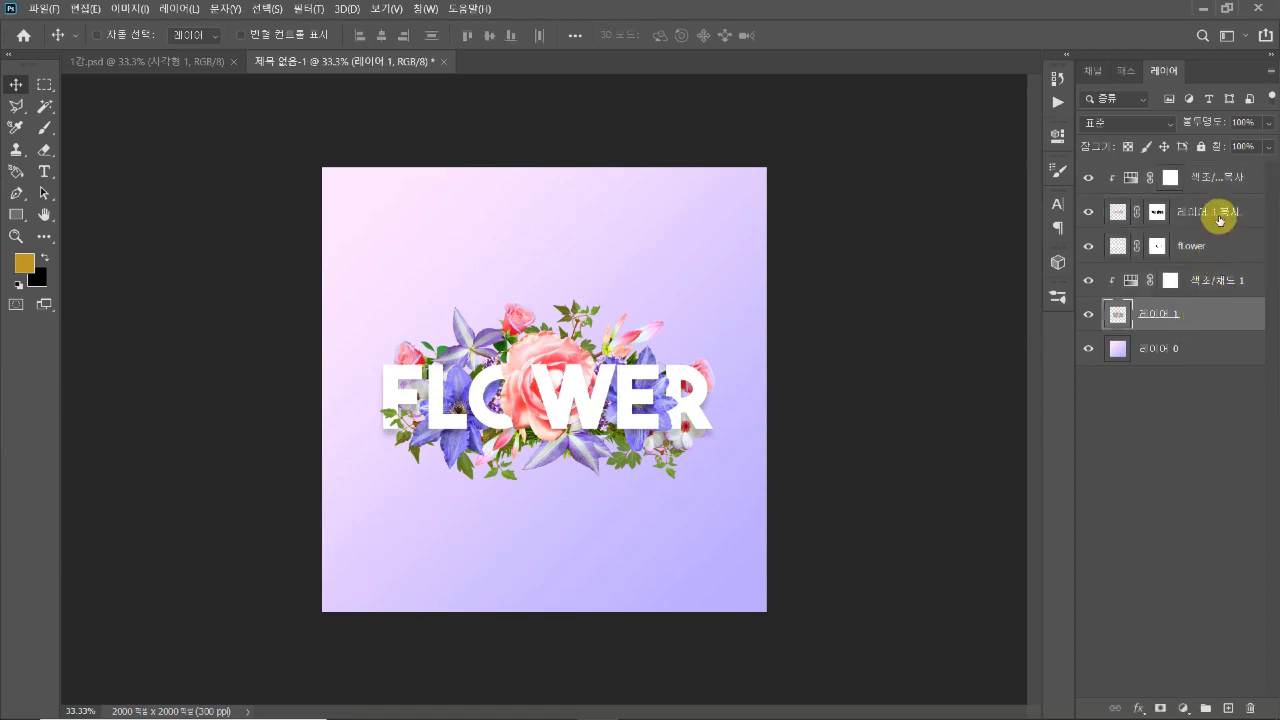
pyautogui.keyDown('shift'); pyautogui.click(1215, 177); pyautogui.keyUp('shift')
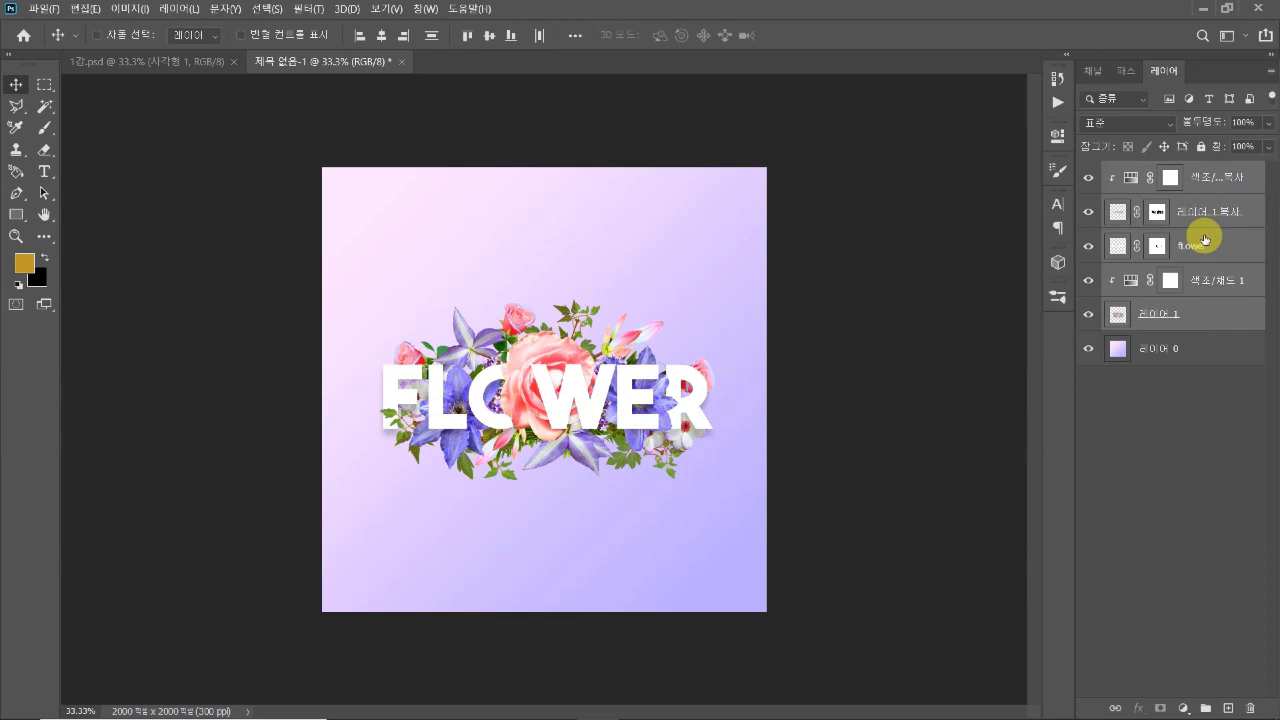
pyautogui.moveTo(592, 394); pyautogui.dragTo(599, 395)
# Step: Check the finished reference in 1강.psd, then scale the selected flower and lettering layers down to about 82%
pyautogui.click(160, 62)
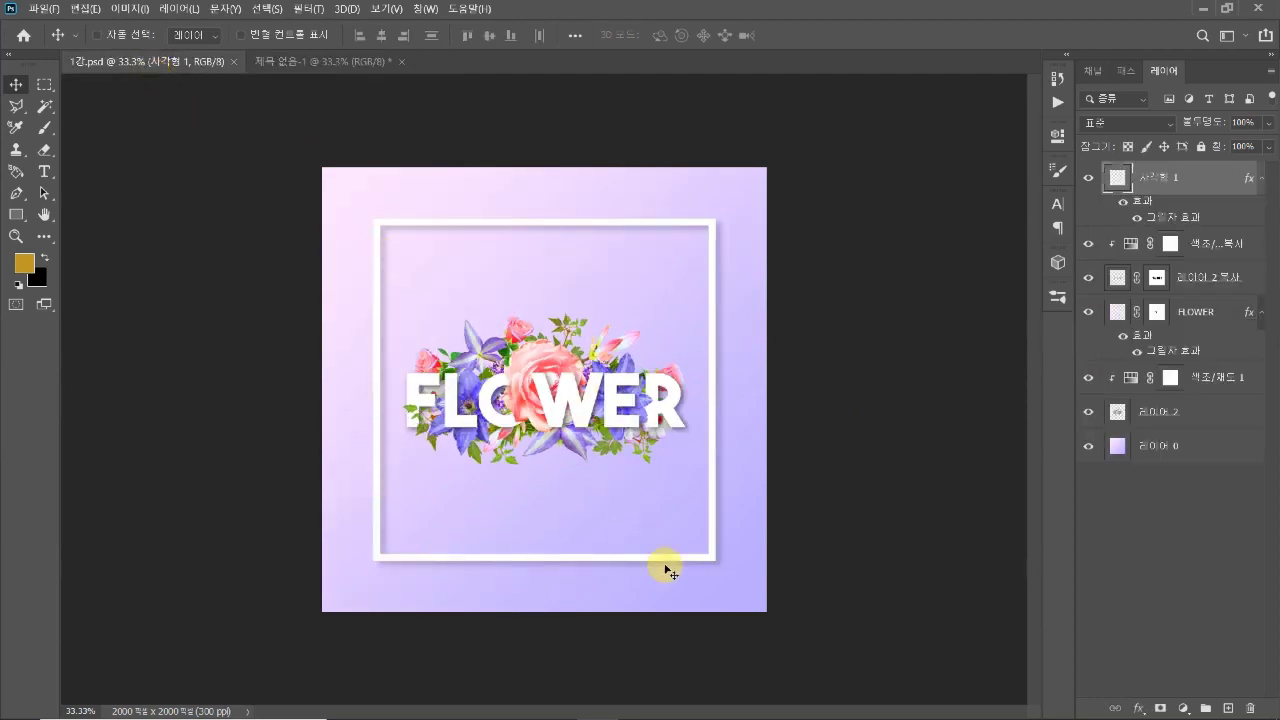
pyautogui.click(297, 61)
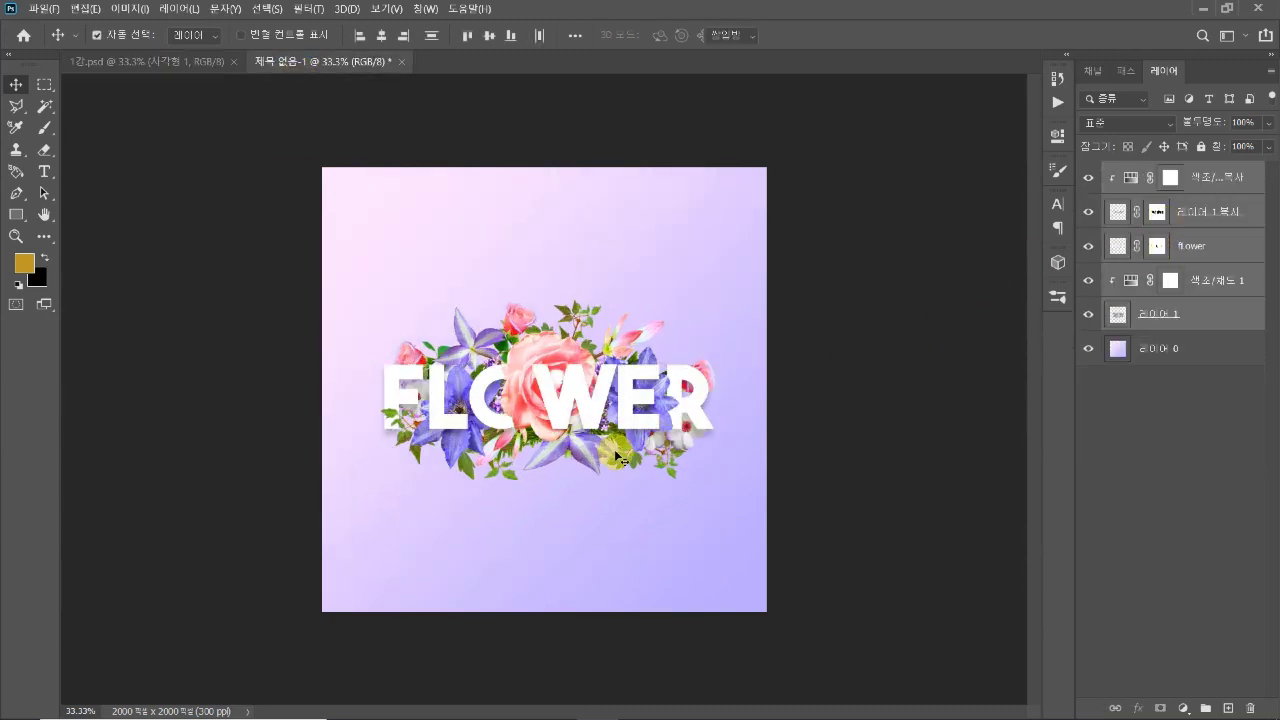
pyautogui.hotkey('ctrl', 't')
pyautogui.moveTo(548, 485); pyautogui.dragTo(548, 463)
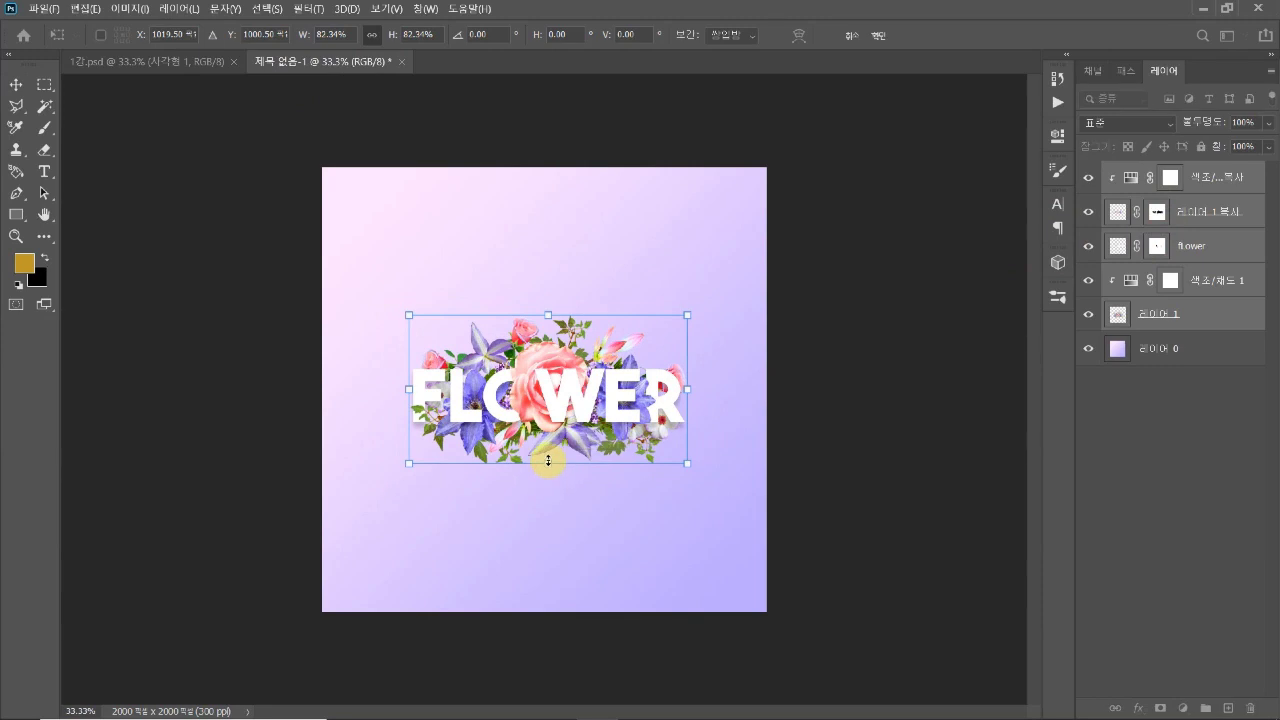
pyautogui.press('Return')
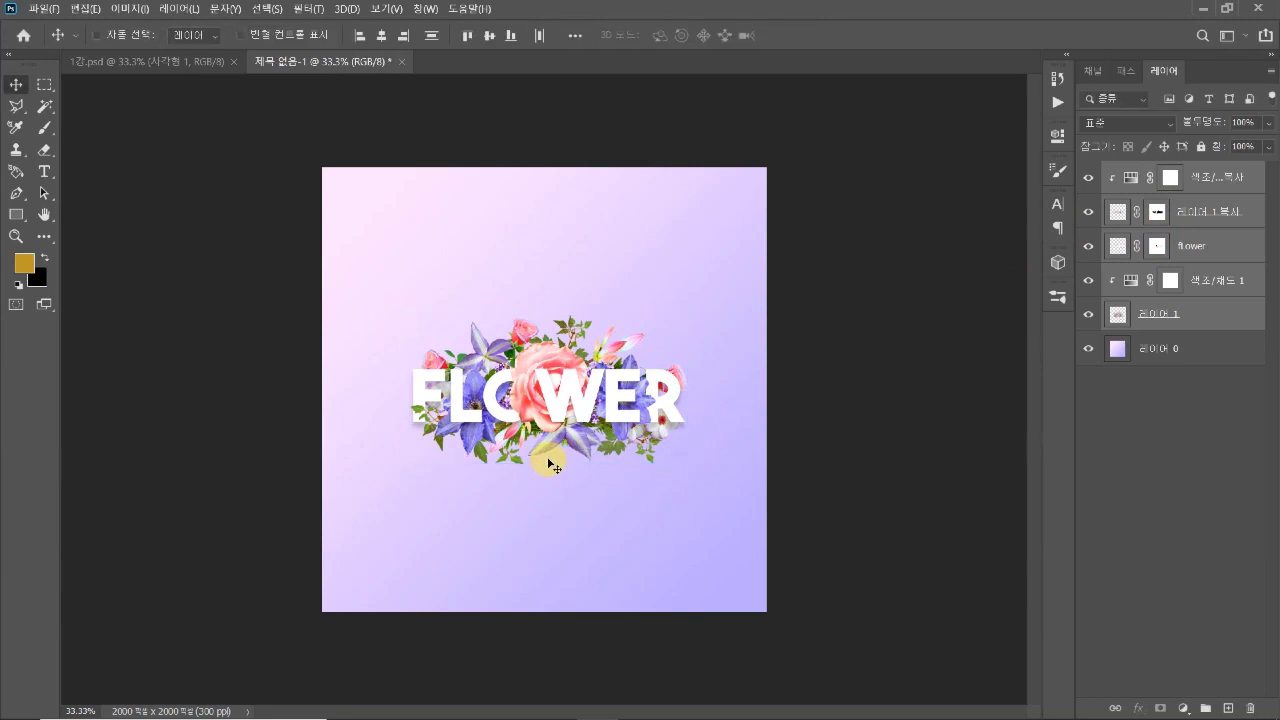
# Step: Draw a square shape of about 1553 x 1553 px around the flower lettering
pyautogui.click(17, 215)
pyautogui.click(94, 214)
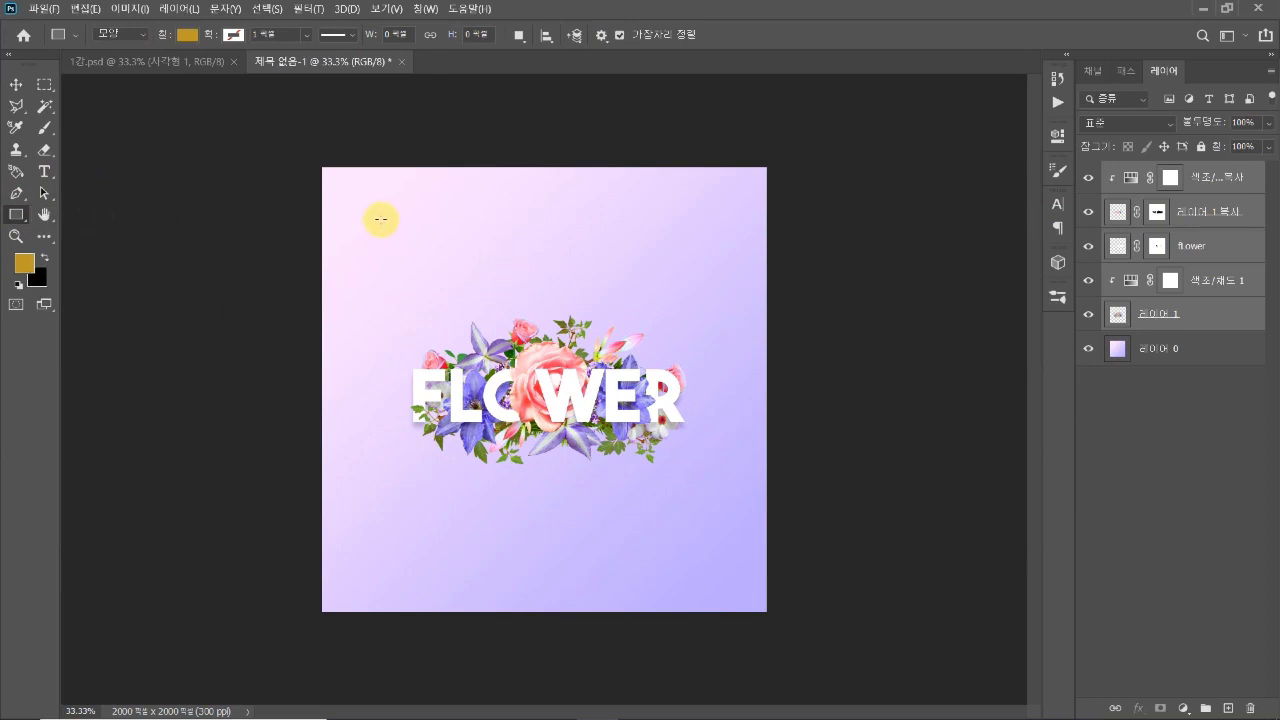
pyautogui.moveTo(378, 218); pyautogui.dragTo(723, 629)
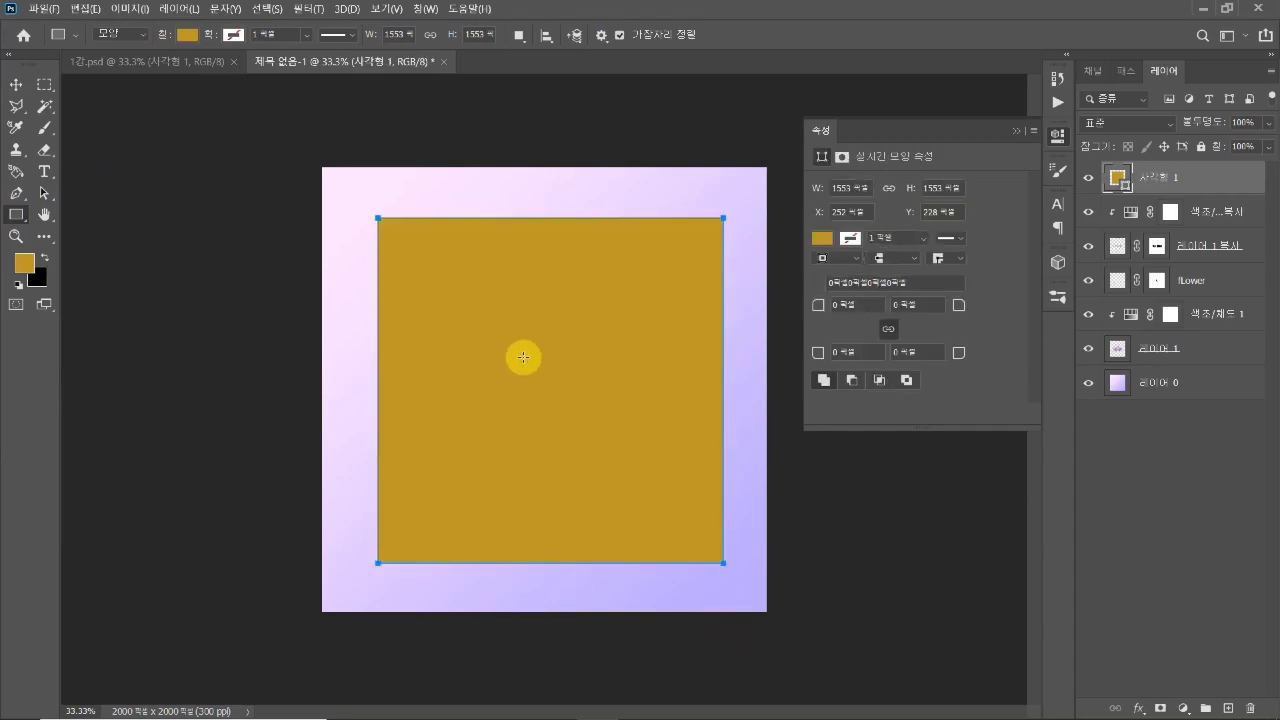
# Step: Turn the square into a frame with no fill and a white stroke of about 37.43 px
pyautogui.click(822, 238)
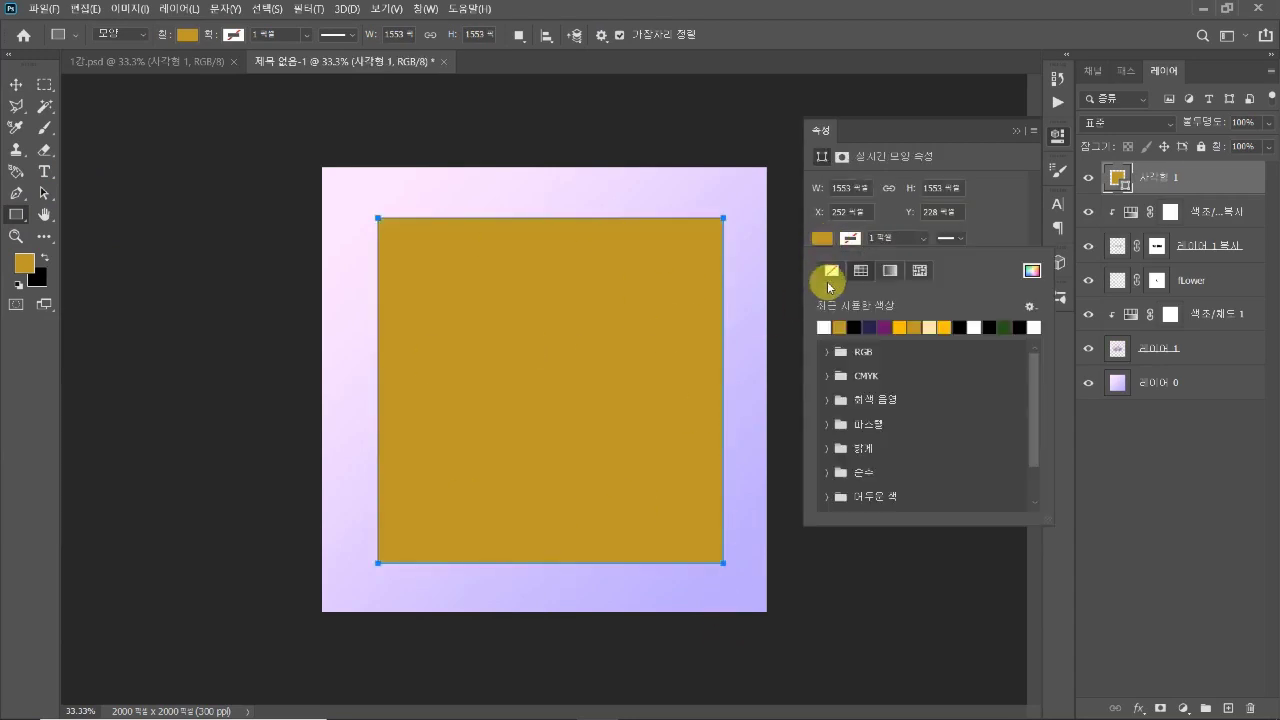
pyautogui.click(830, 271)
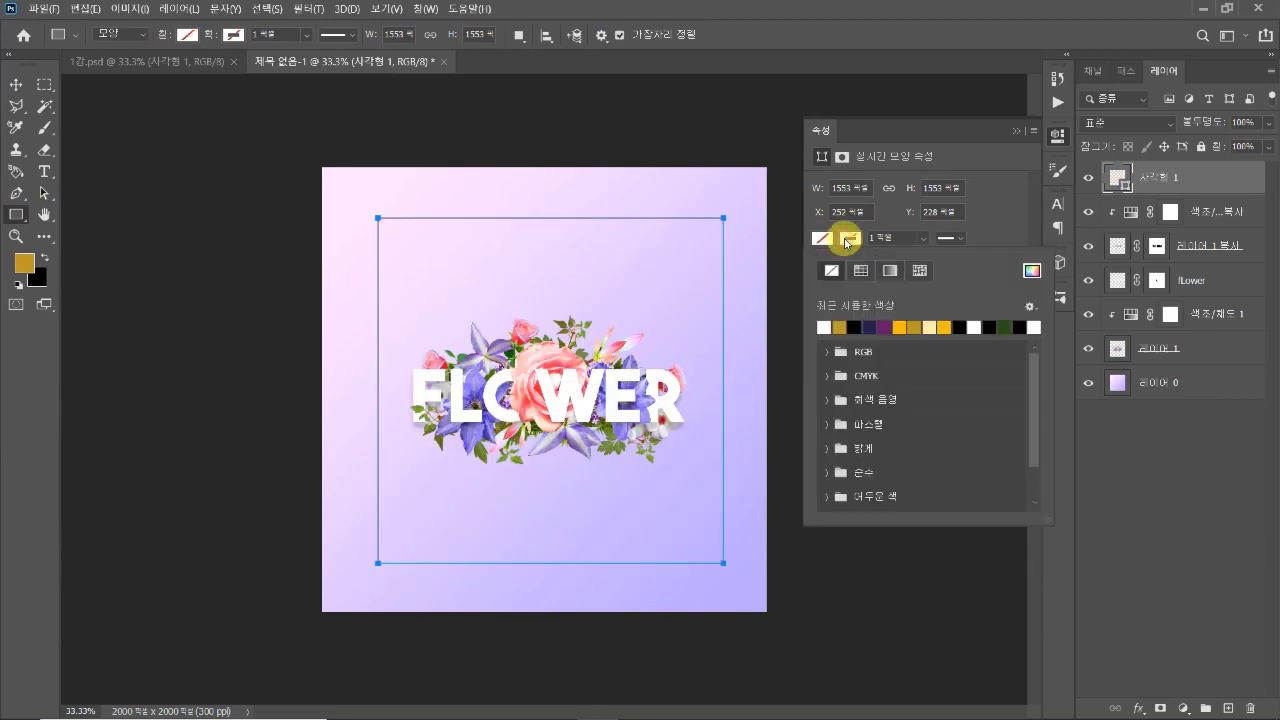
pyautogui.click(921, 239)
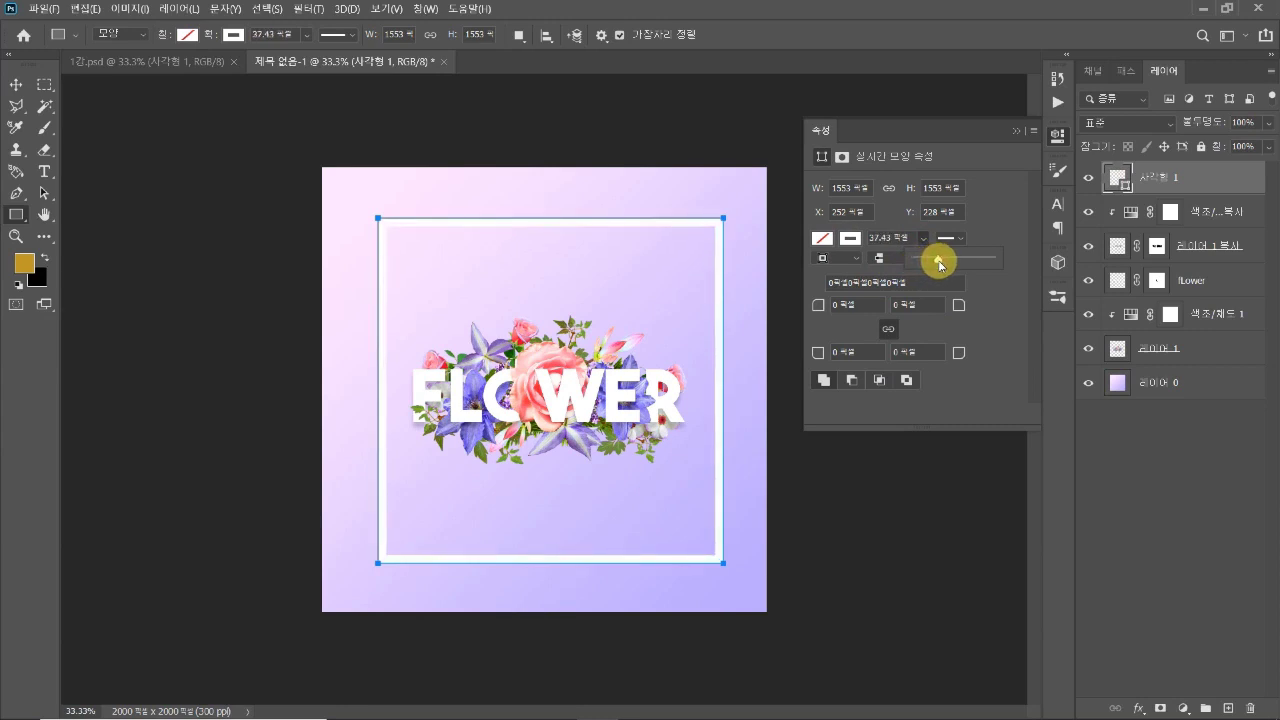
pyautogui.press('v')
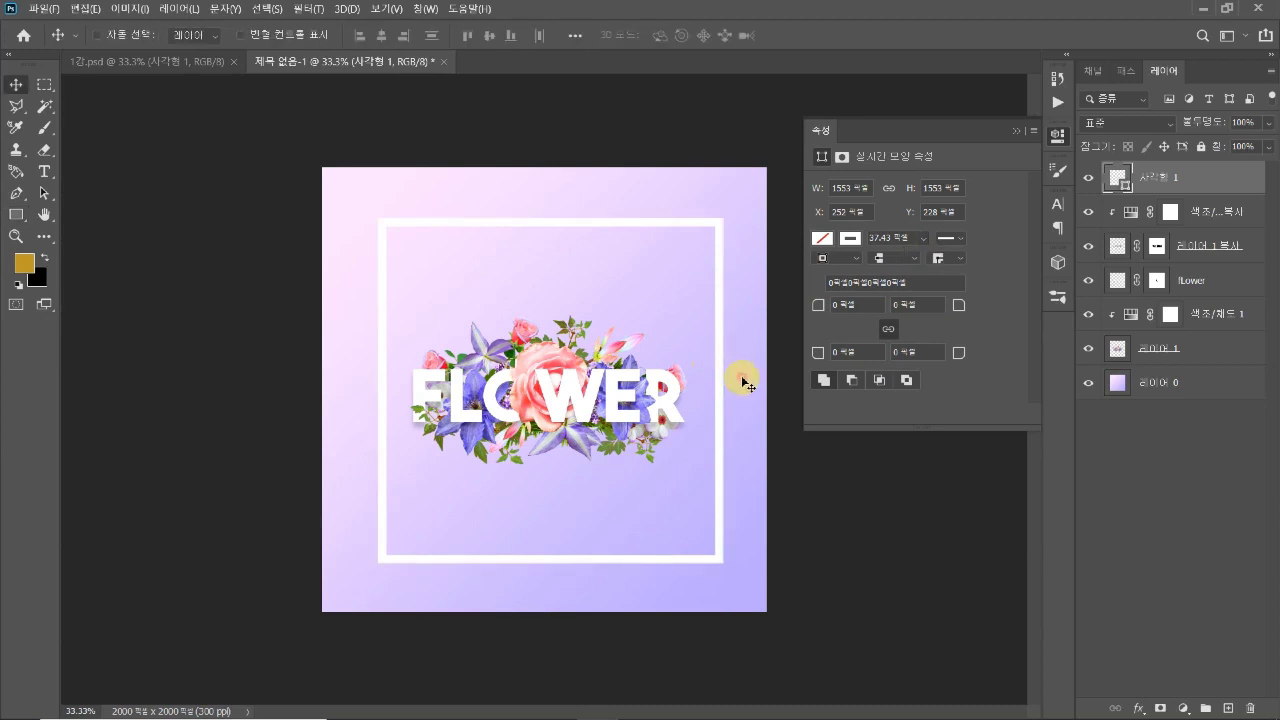
# Step: Close the shape properties and shift the white frame slightly left to balance its margins on the canvas
pyautogui.moveTo(723, 437); pyautogui.dragTo(720, 437)
pyautogui.click(1057, 135)
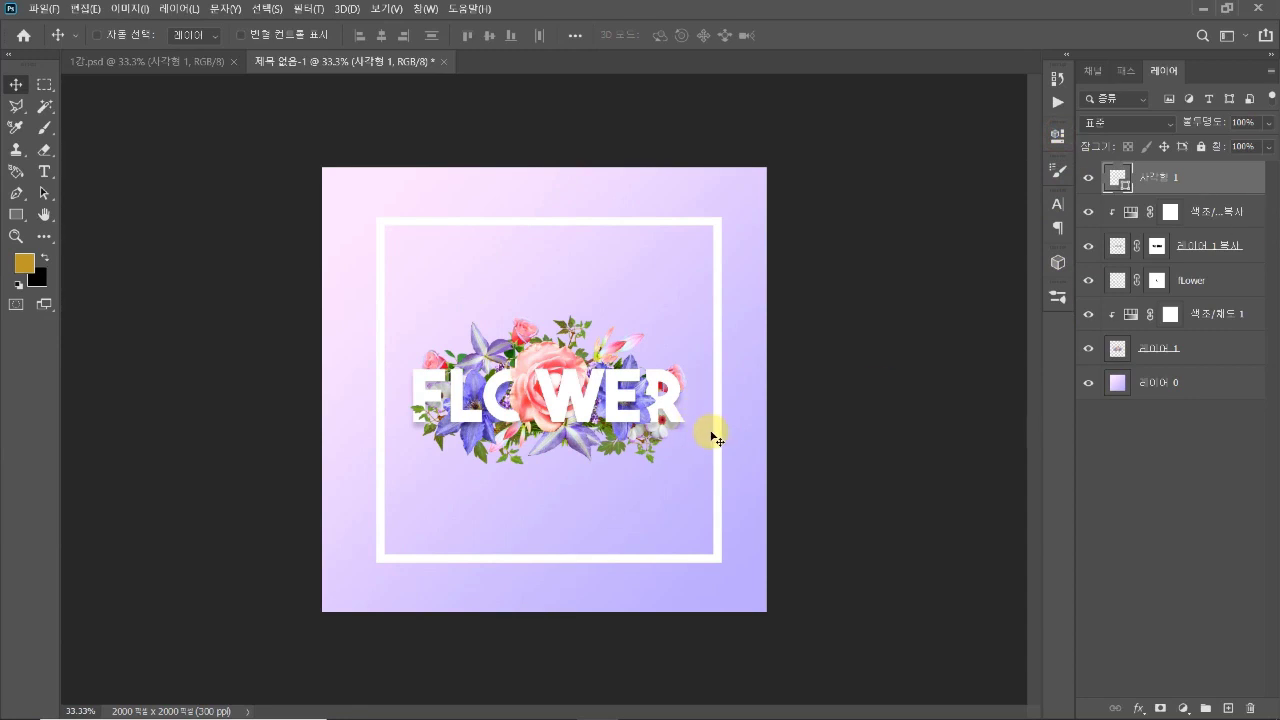
pyautogui.moveTo(719, 433); pyautogui.dragTo(715, 433)
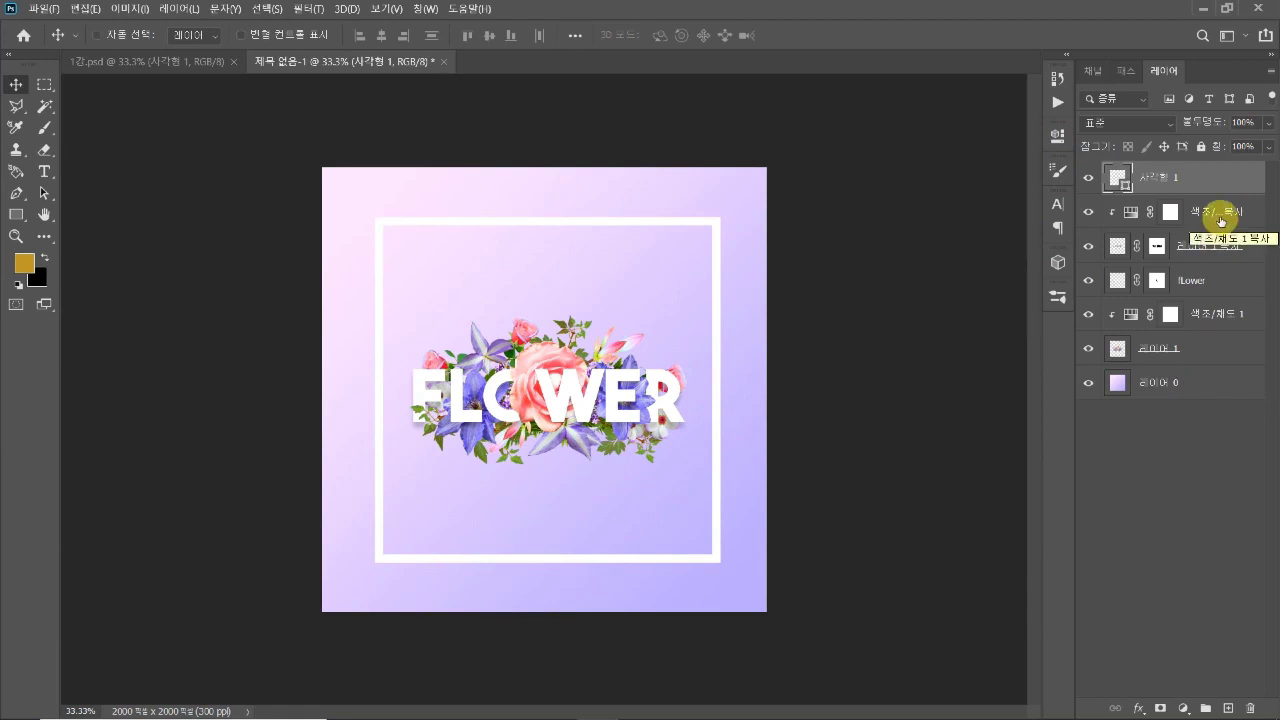
pyautogui.hotkey('shift', 'Left')
pyautogui.press('Down')
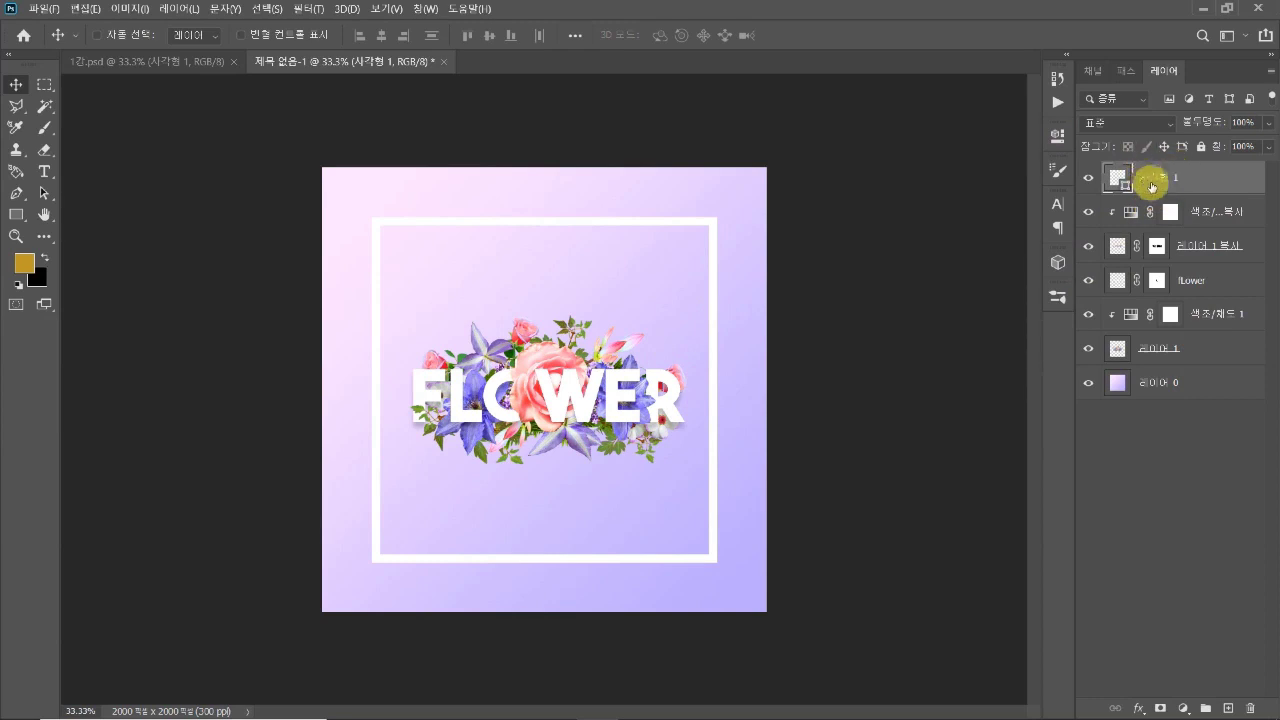
# Step: Align the white frame to the vertical centre of the gradient background layer and deselect the layers
pyautogui.click(1187, 390)
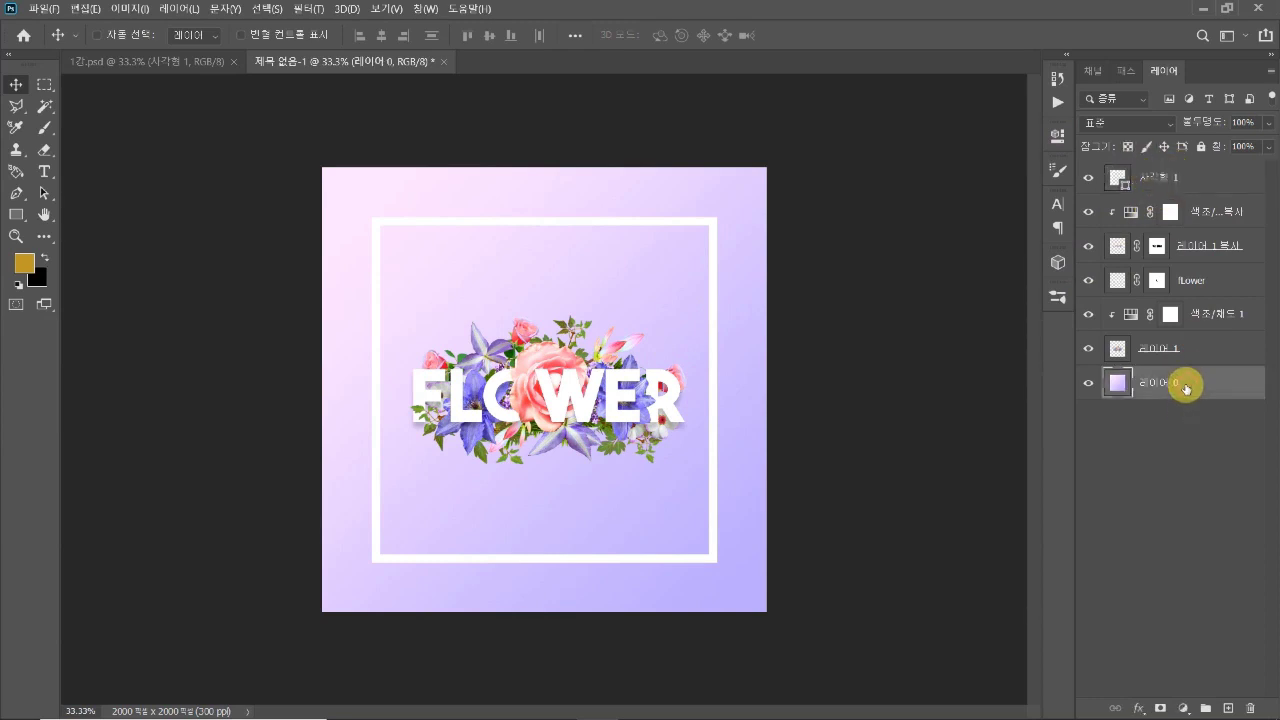
pyautogui.click(1189, 178)
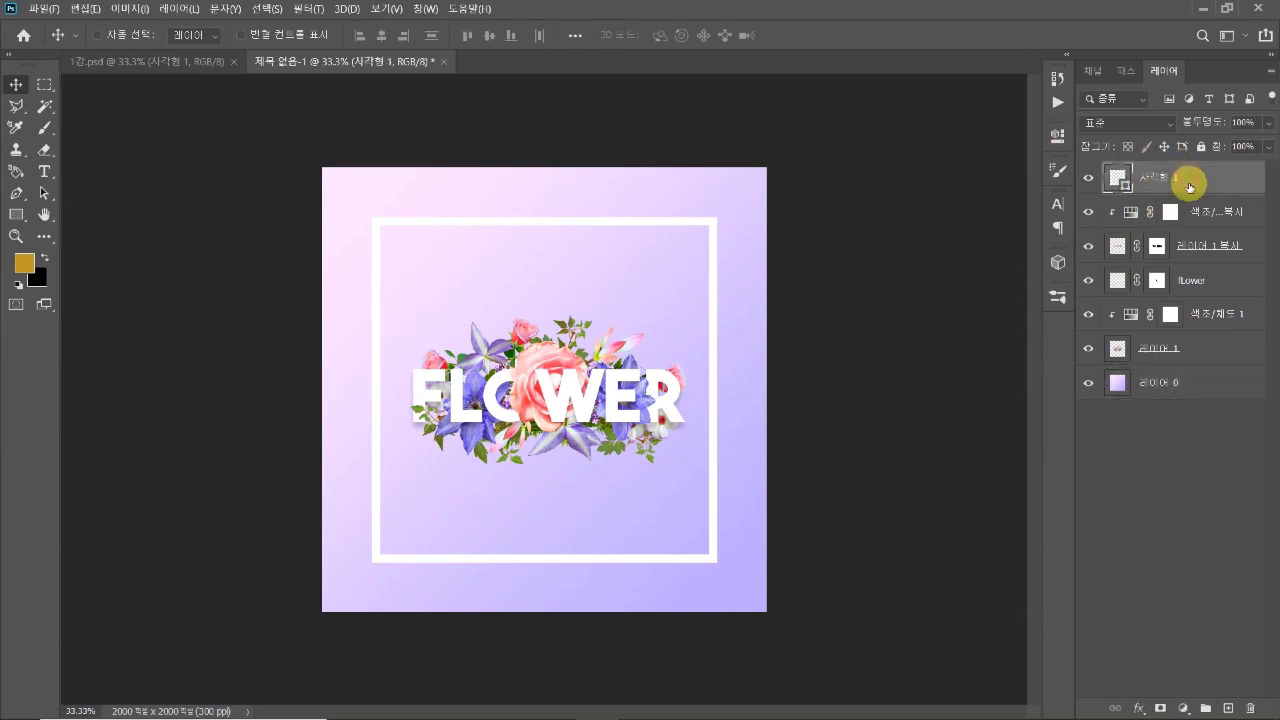
pyautogui.click(1172, 381)
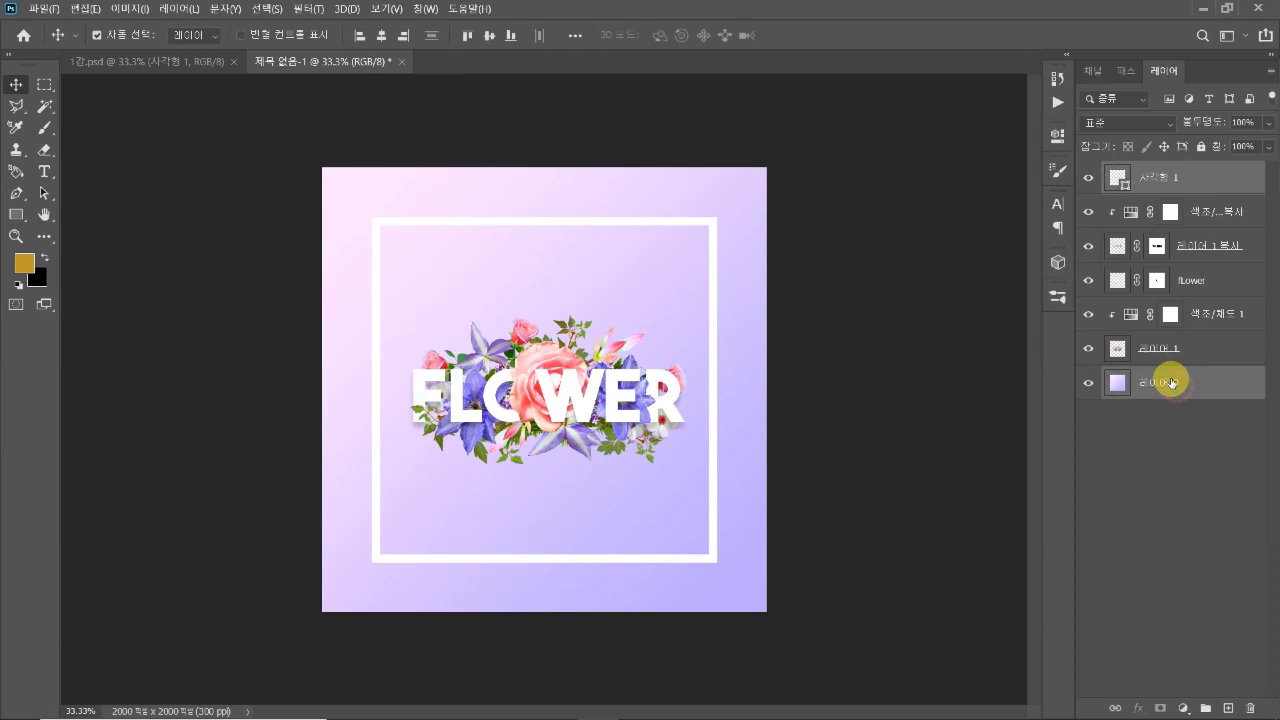
pyautogui.click(488, 36)
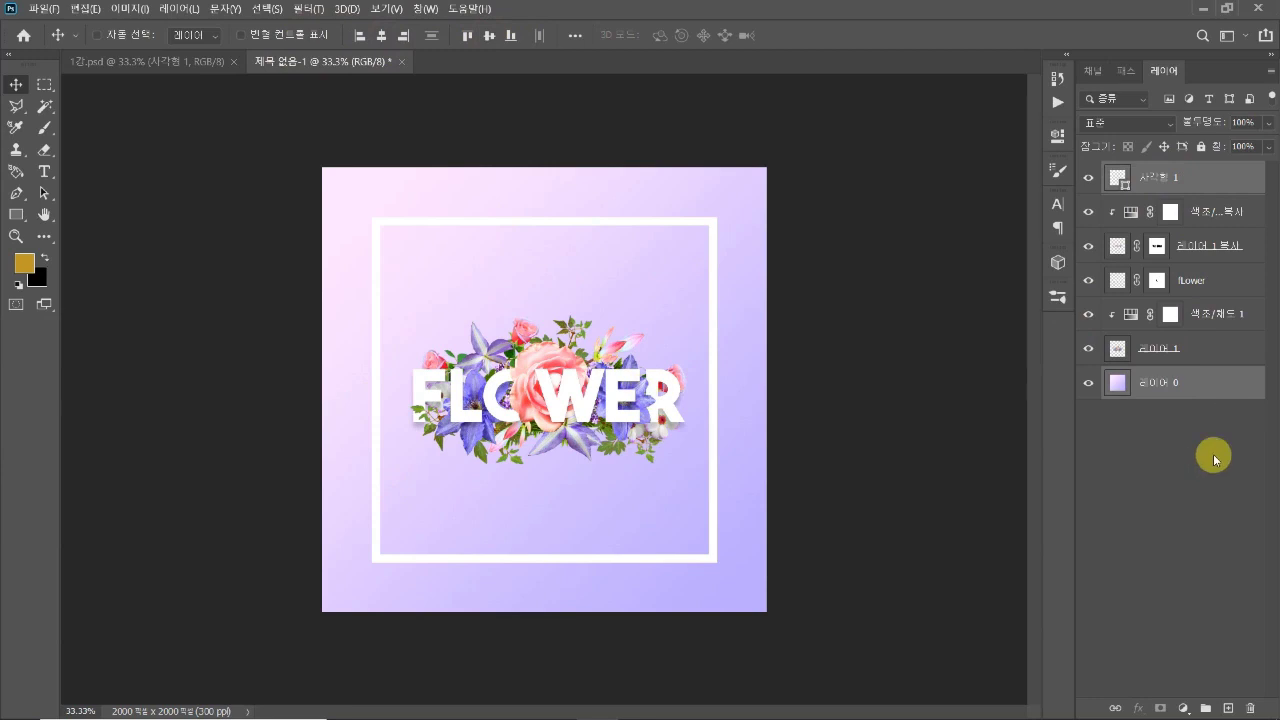
pyautogui.click(1185, 480)
# Step: Identify the frame's layer by toggling its visibility and rasterize it
pyautogui.click(1240, 177)
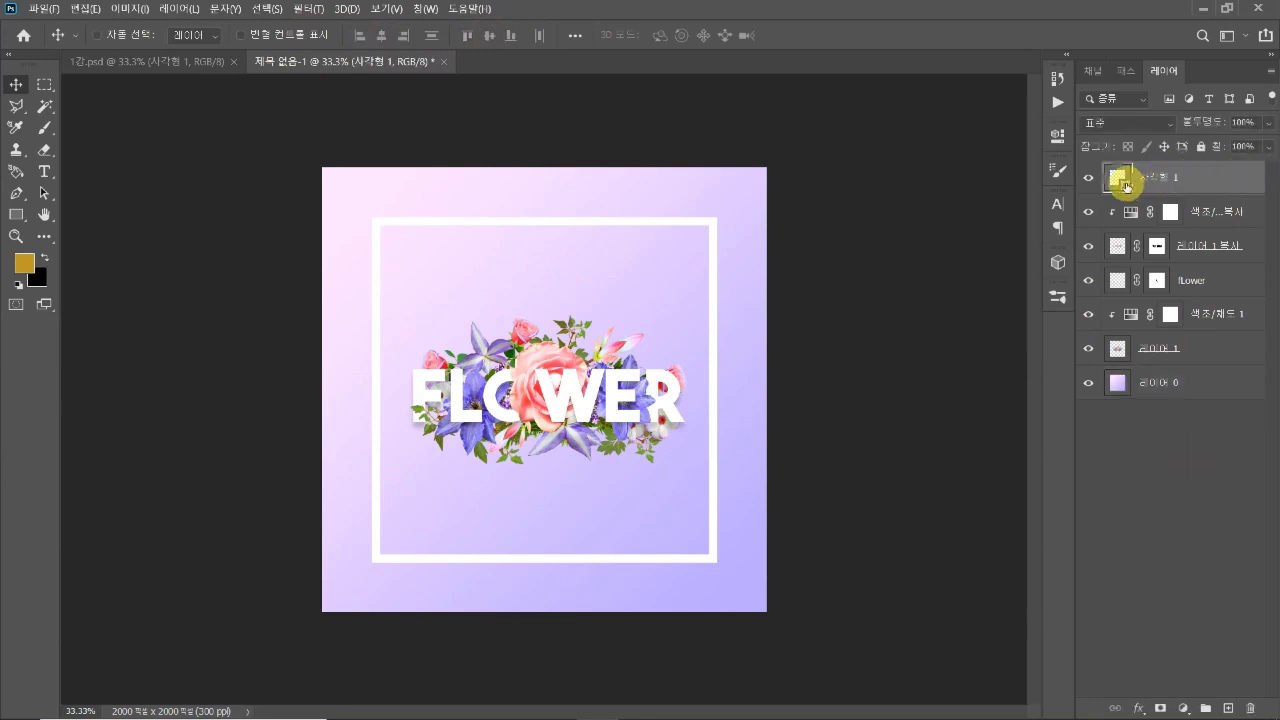
pyautogui.click(1088, 178)
pyautogui.click(1088, 178)
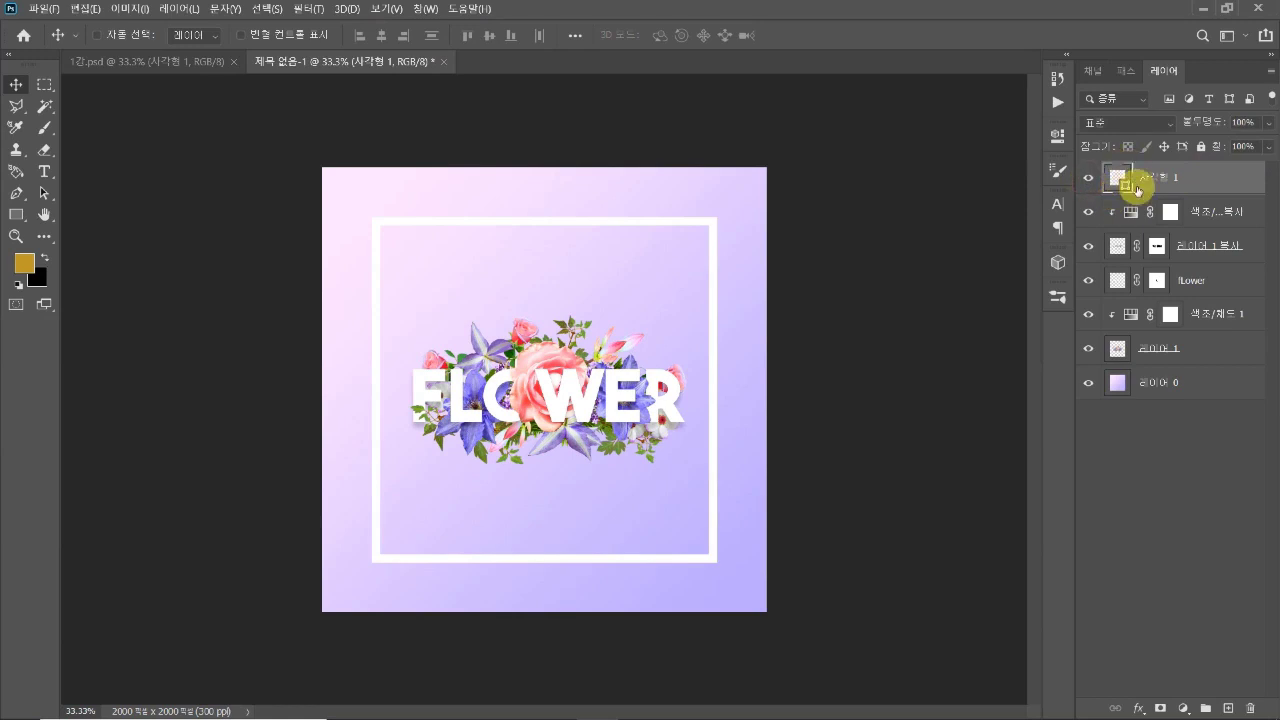
pyautogui.rightClick(1142, 178)
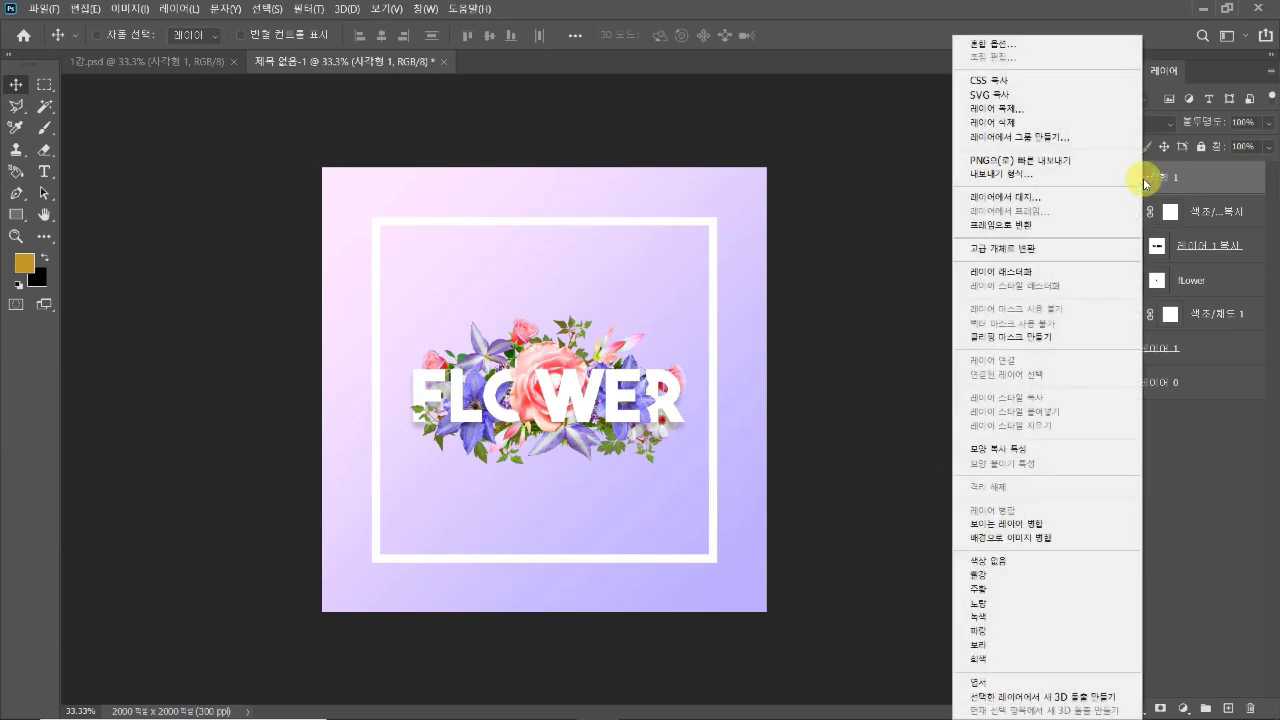
pyautogui.click(1064, 272)
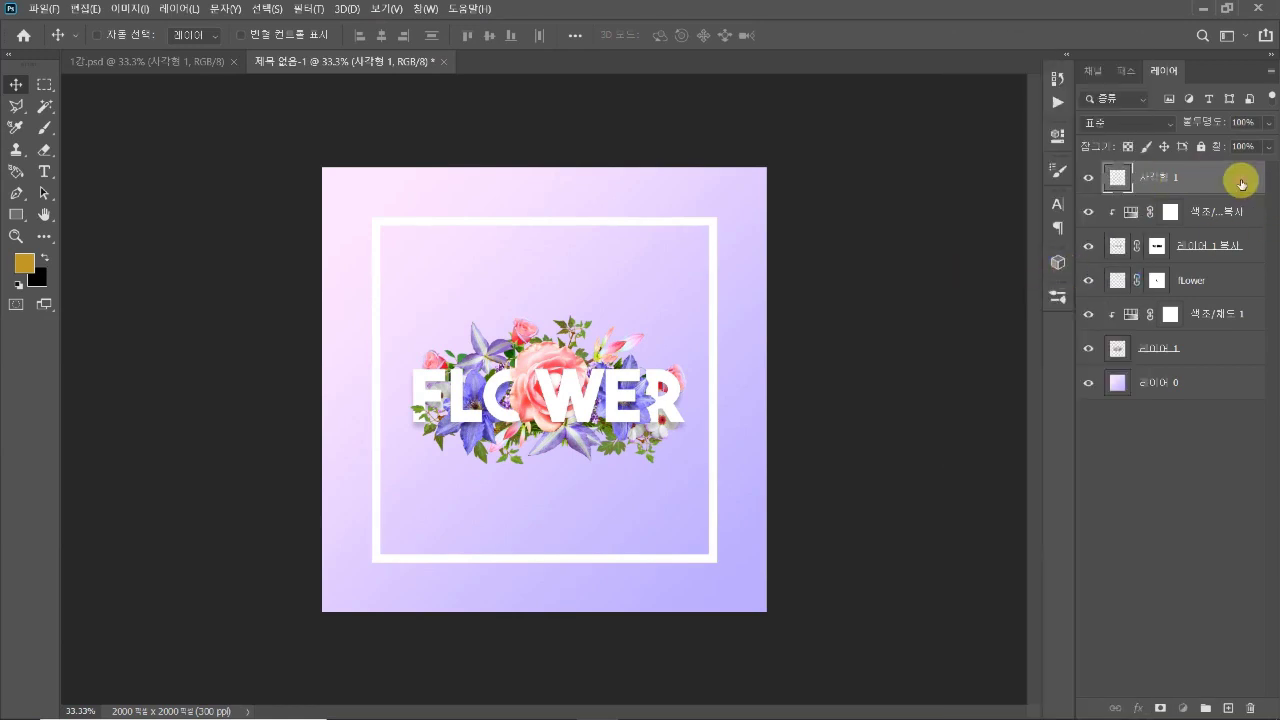
# Step: Add a drop shadow to the white frame layer at a 127° lighting angle and compare the result with 1강.psd
pyautogui.doubleClick(1138, 188)
pyautogui.moveTo(912, 115); pyautogui.dragTo(1053, 125)
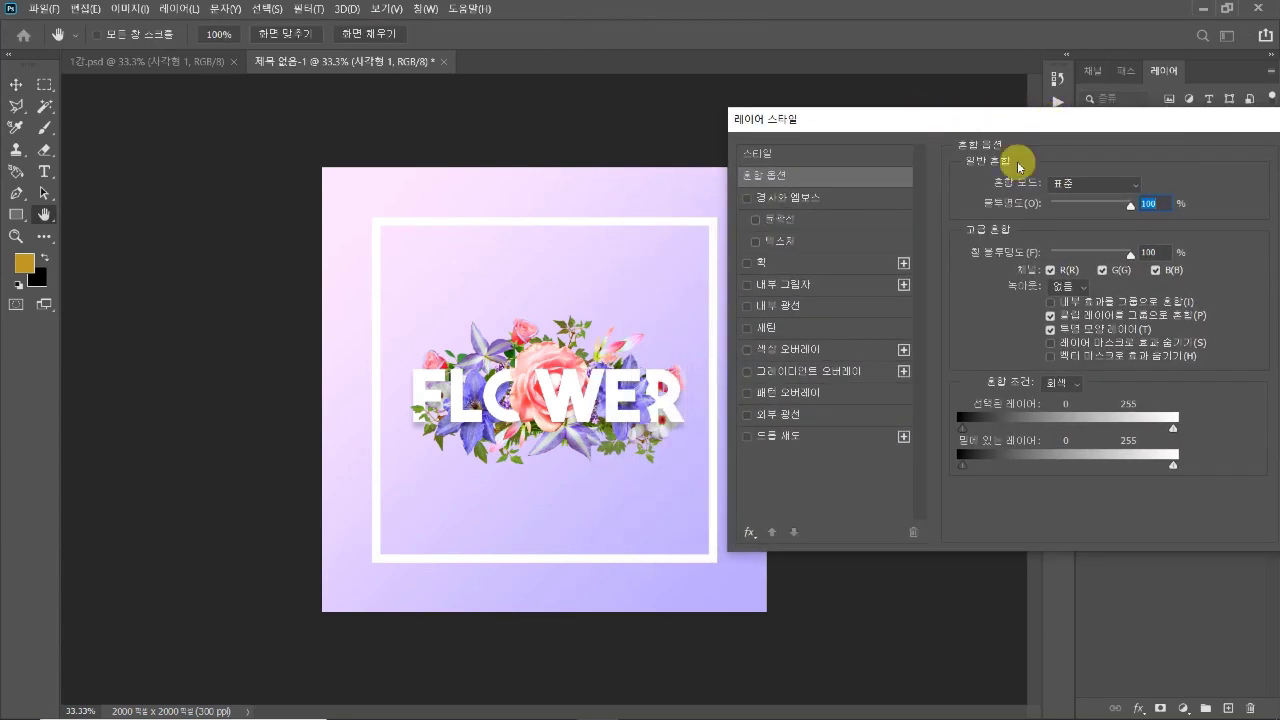
pyautogui.click(783, 445)
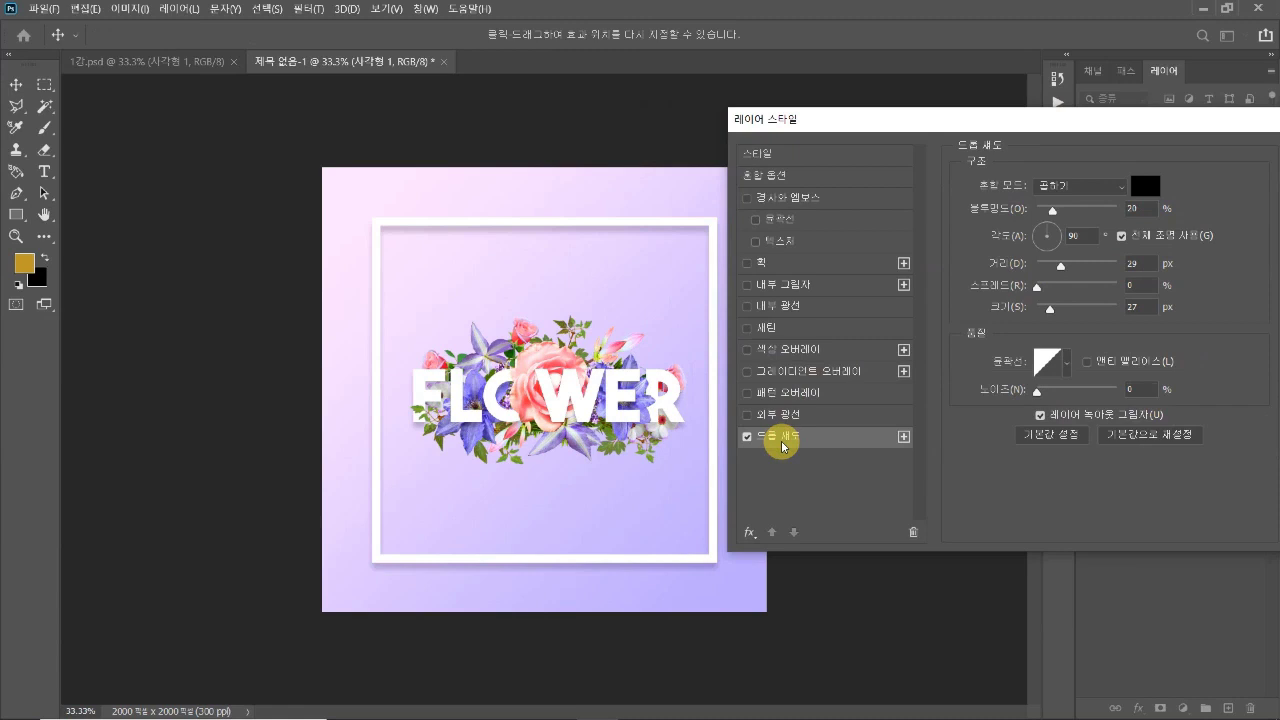
pyautogui.moveTo(847, 119); pyautogui.dragTo(885, 116)
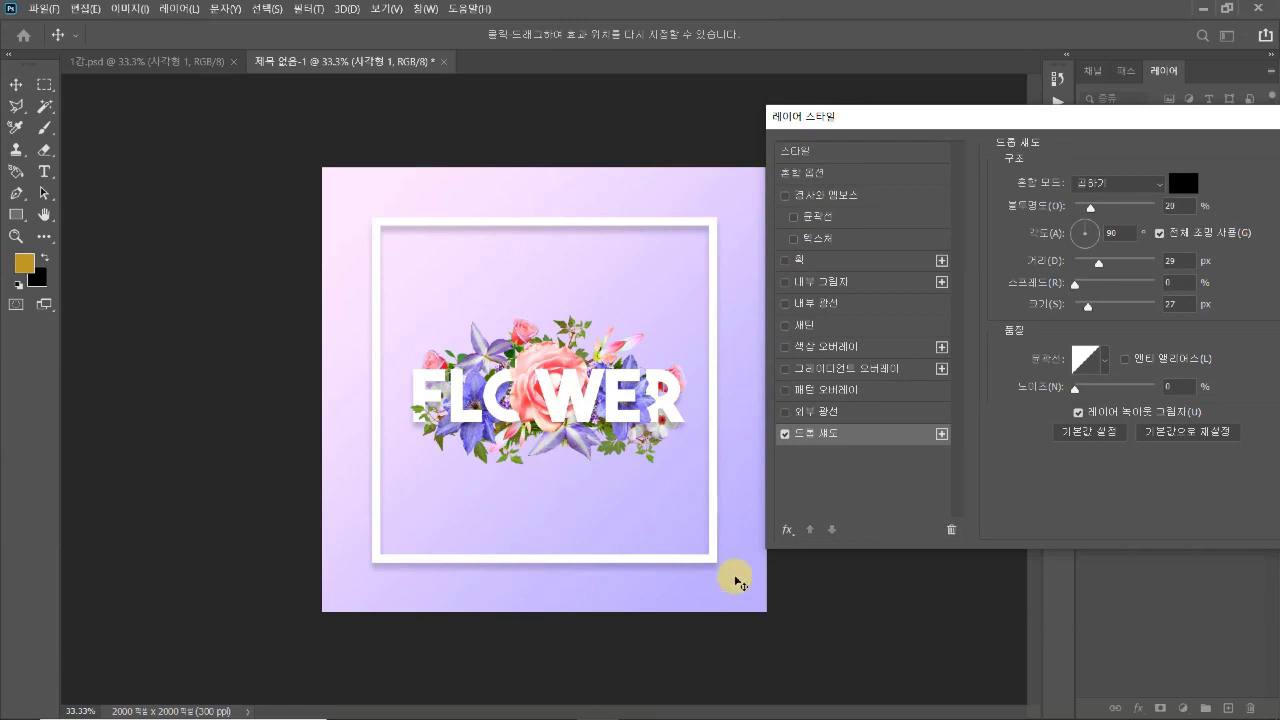
pyautogui.click(1081, 224)
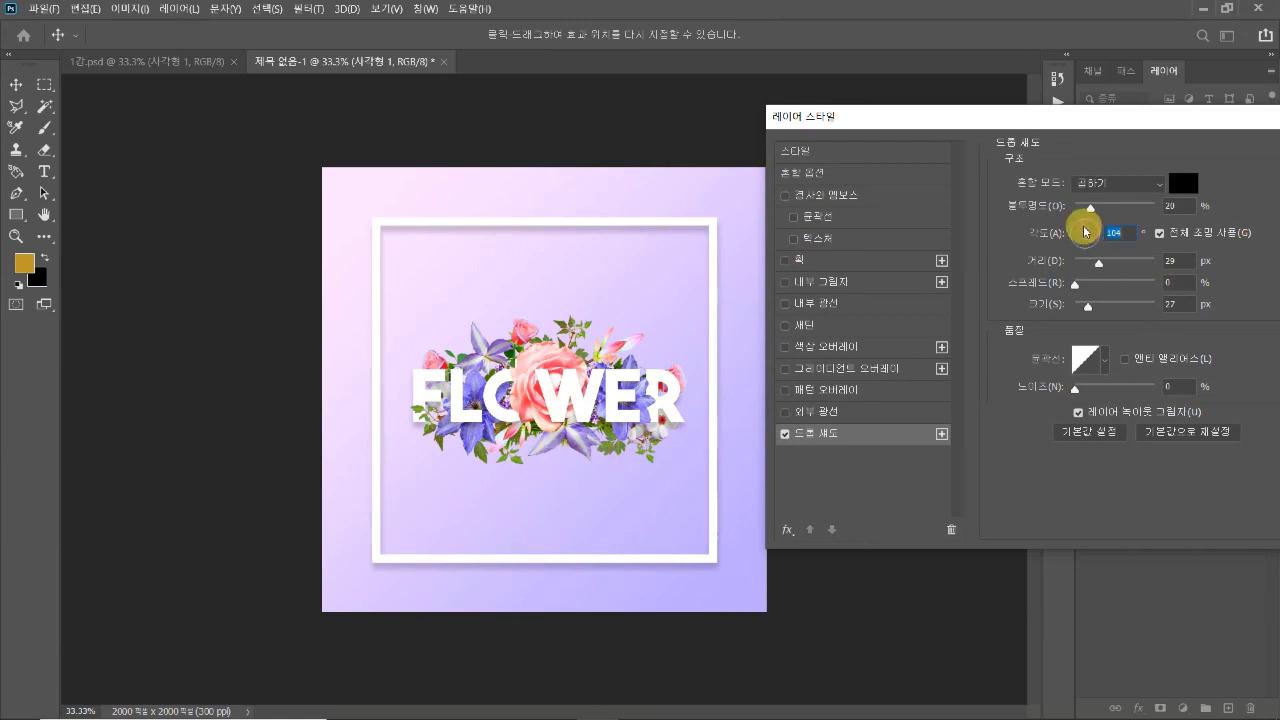
pyautogui.moveTo(1084, 231)
pyautogui.mouseDown()
pyautogui.moveTo(1078, 220)
pyautogui.moveTo(1085, 233)
pyautogui.mouseUp()
pyautogui.moveTo(1095, 116); pyautogui.dragTo(886, 129)
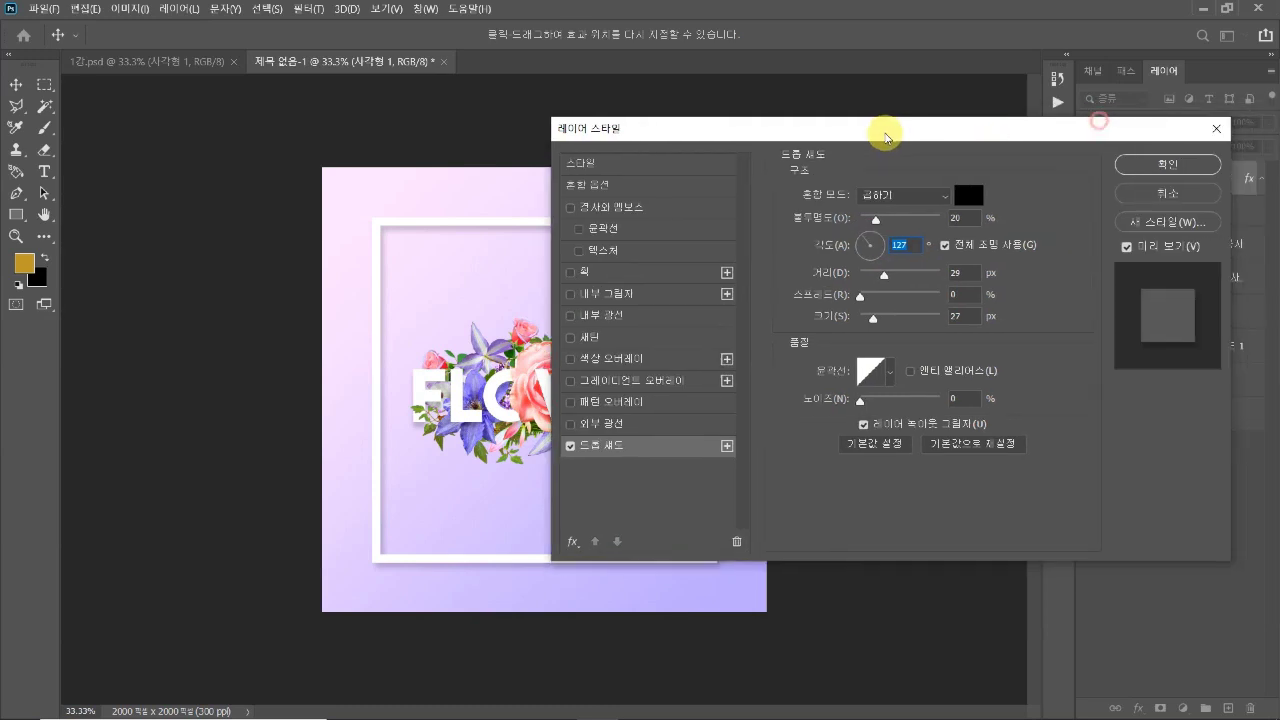
pyautogui.click(1200, 168)
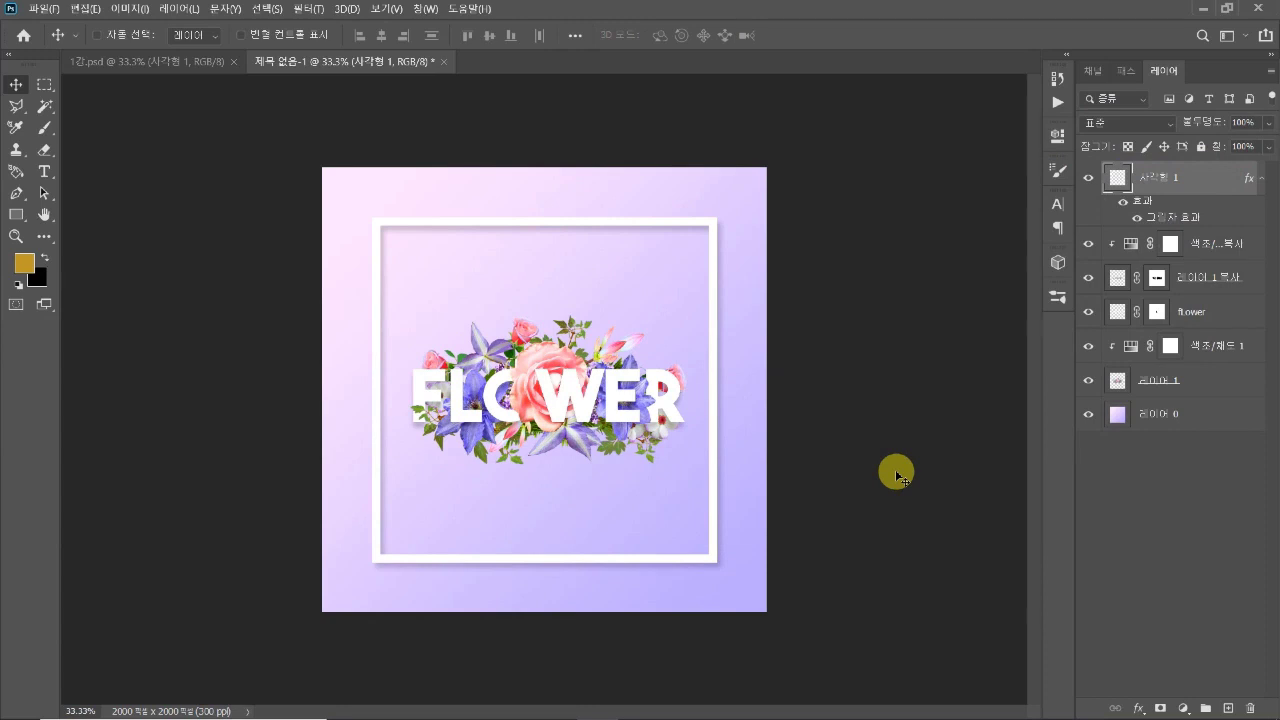
pyautogui.click(118, 62)
pyautogui.click(283, 63)
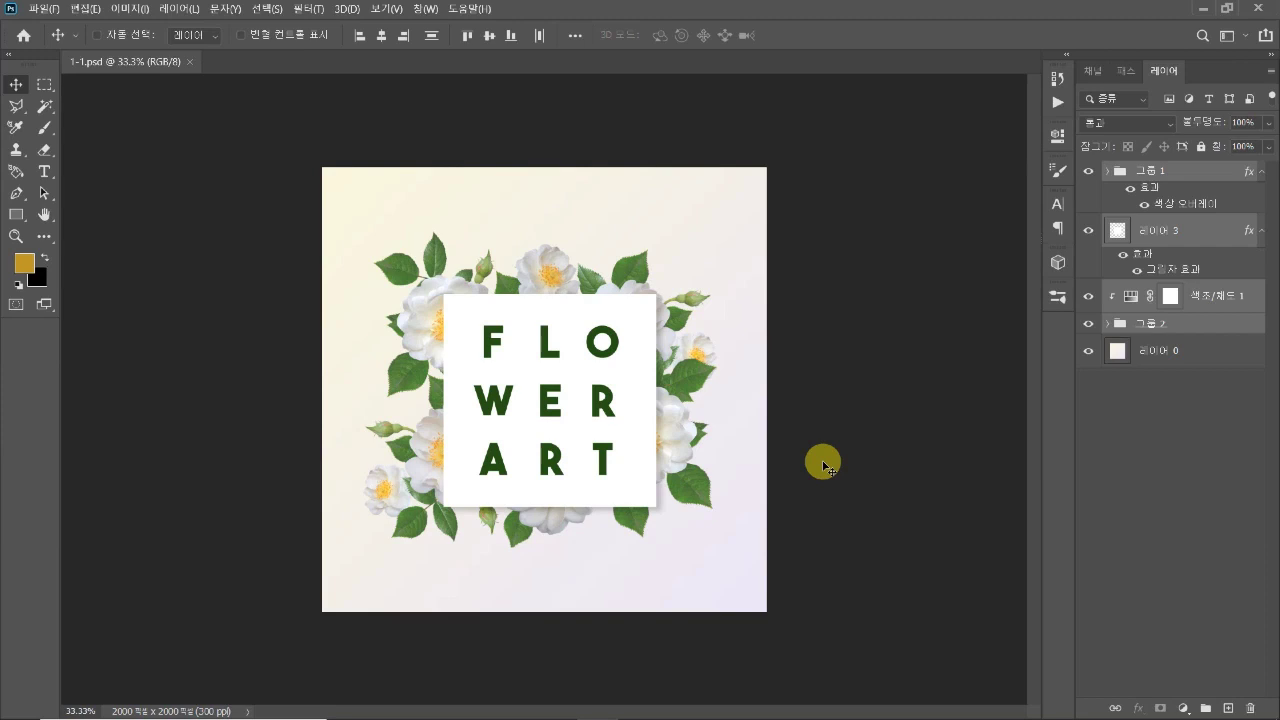
# Step: Create a new 2000 x 2000 px document at 300 ppi and look over the 1-1.psd reference artwork
pyautogui.click(44, 8)
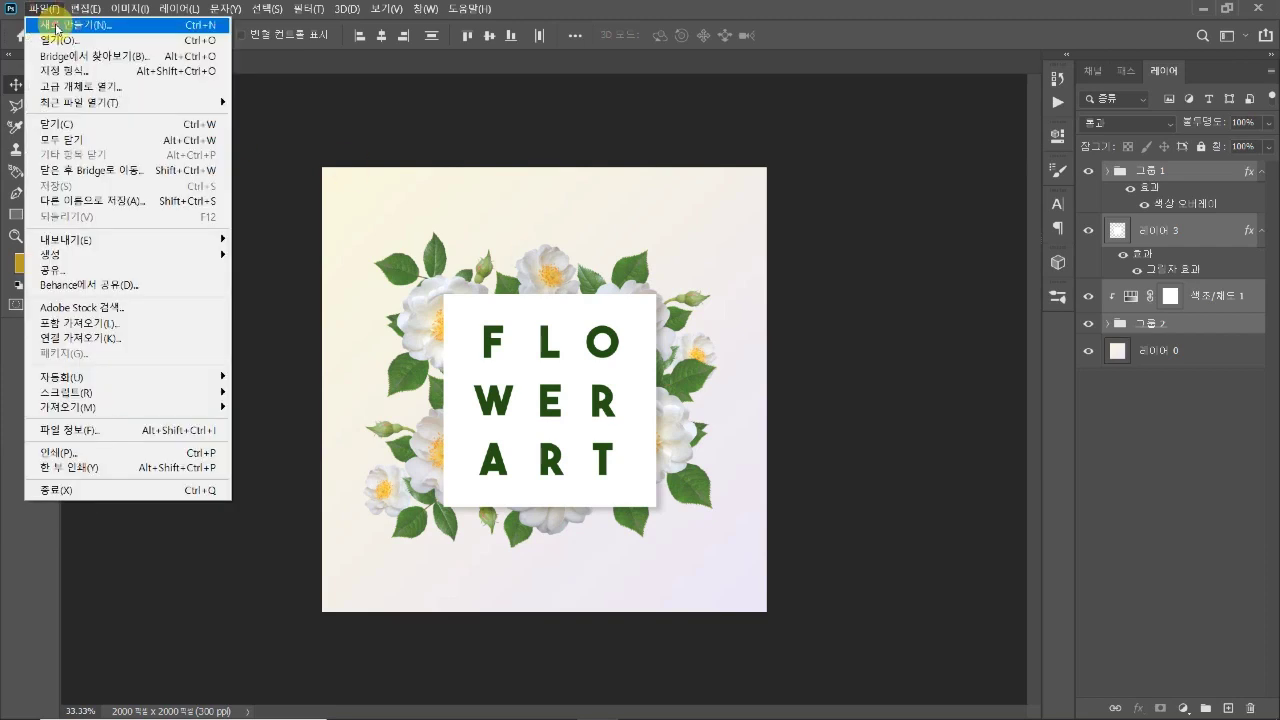
pyautogui.click(54, 29)
pyautogui.click(408, 262)
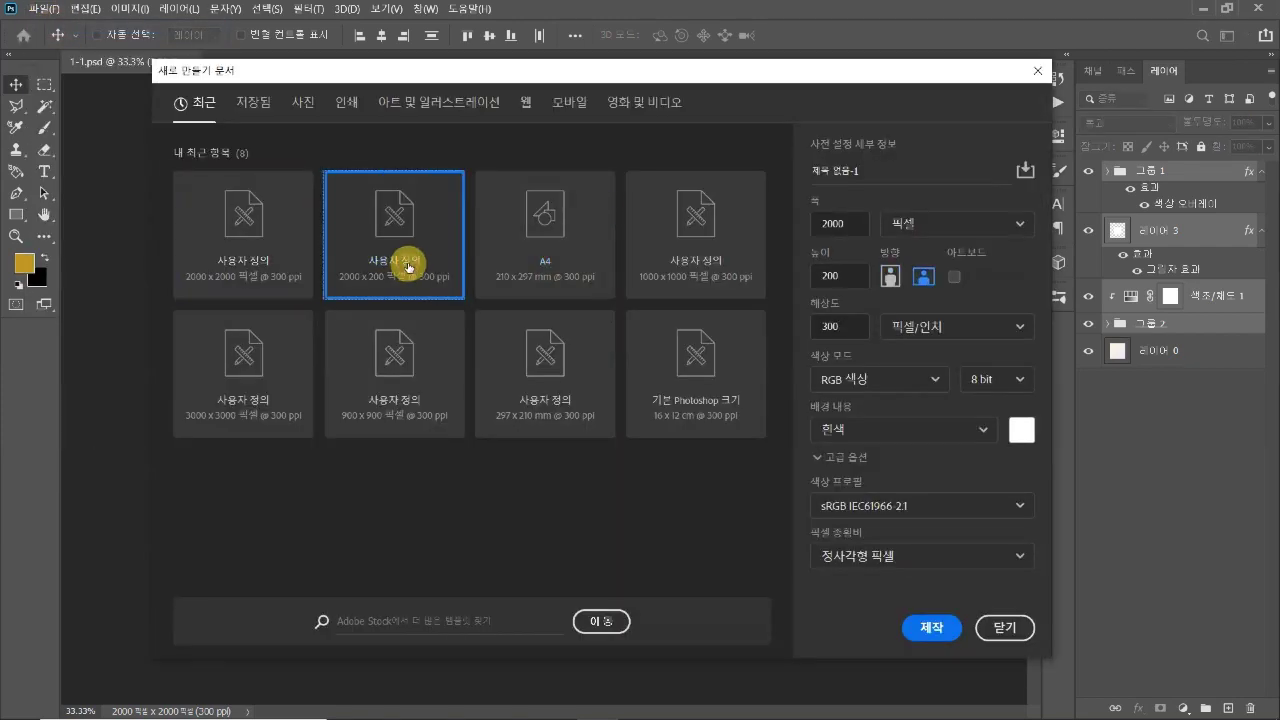
pyautogui.click(190, 267)
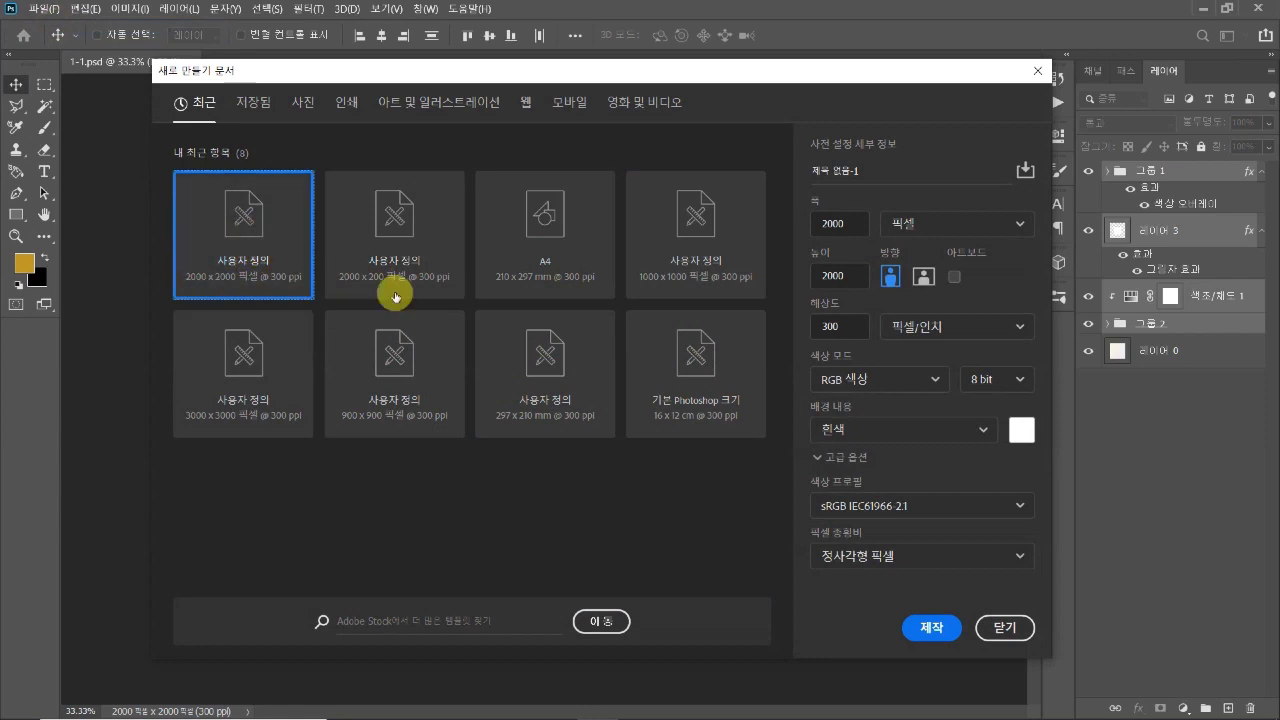
pyautogui.click(931, 628)
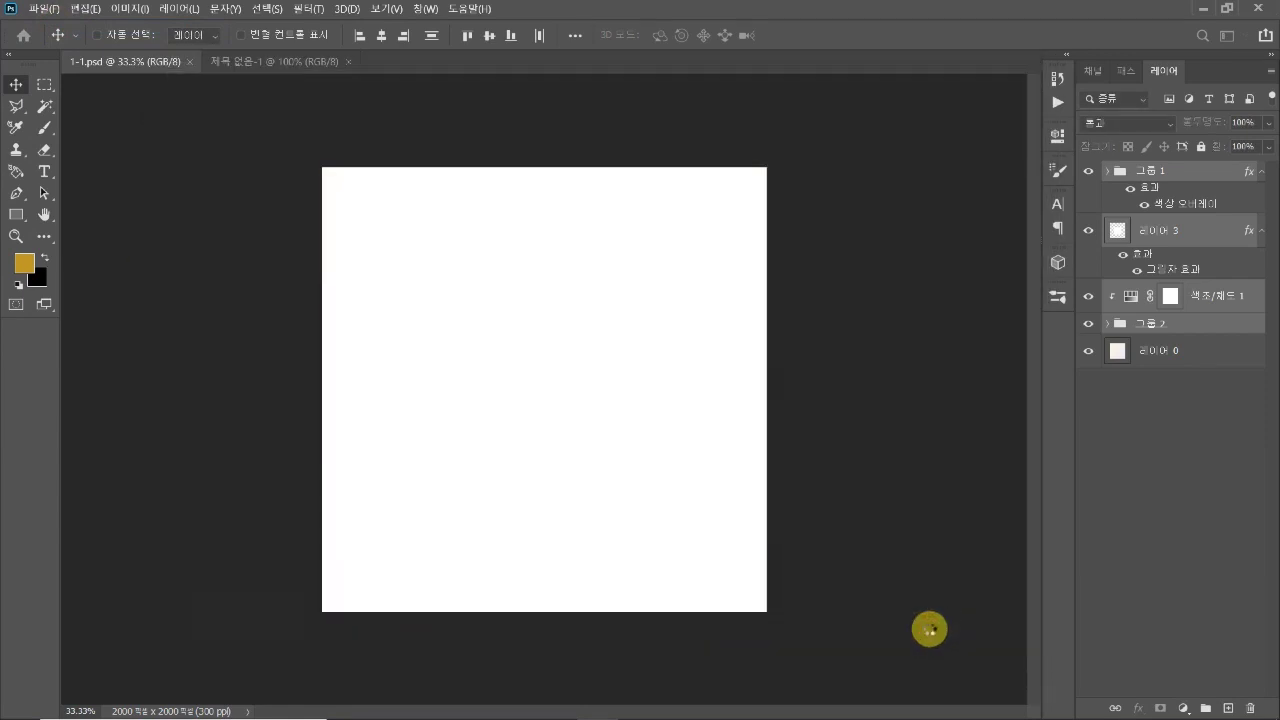
pyautogui.click(85, 60)
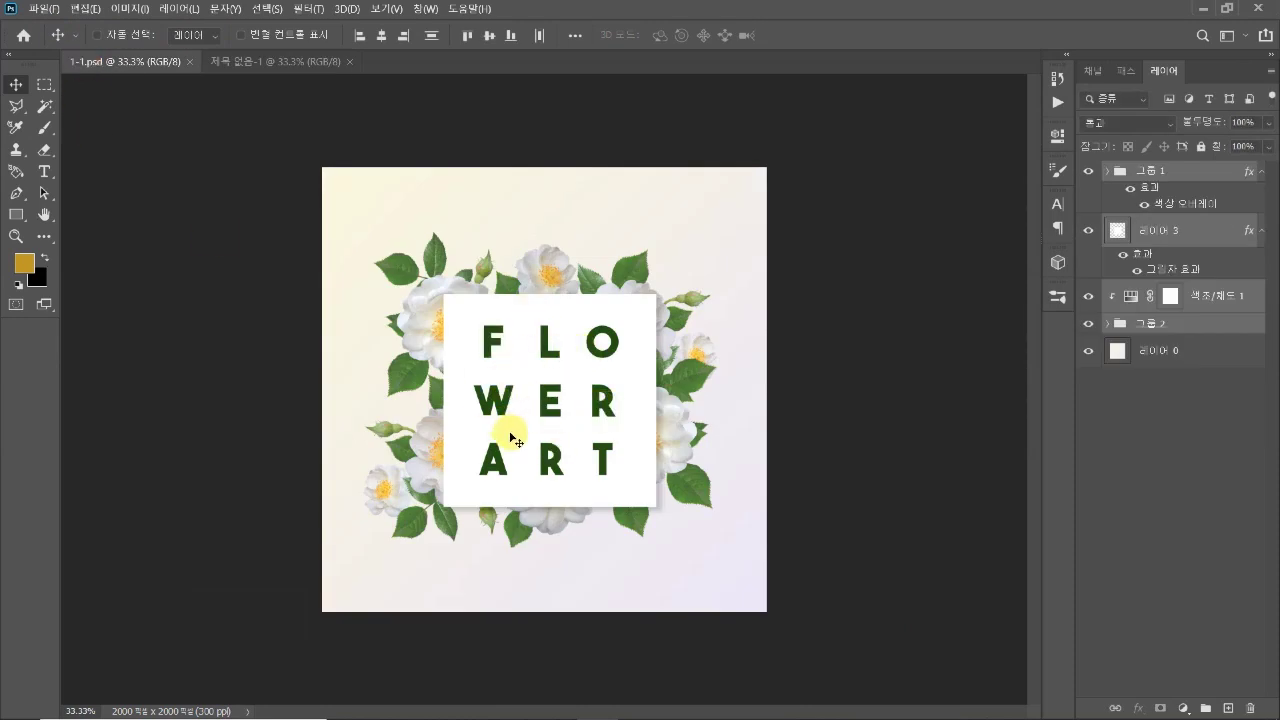
pyautogui.click(257, 61)
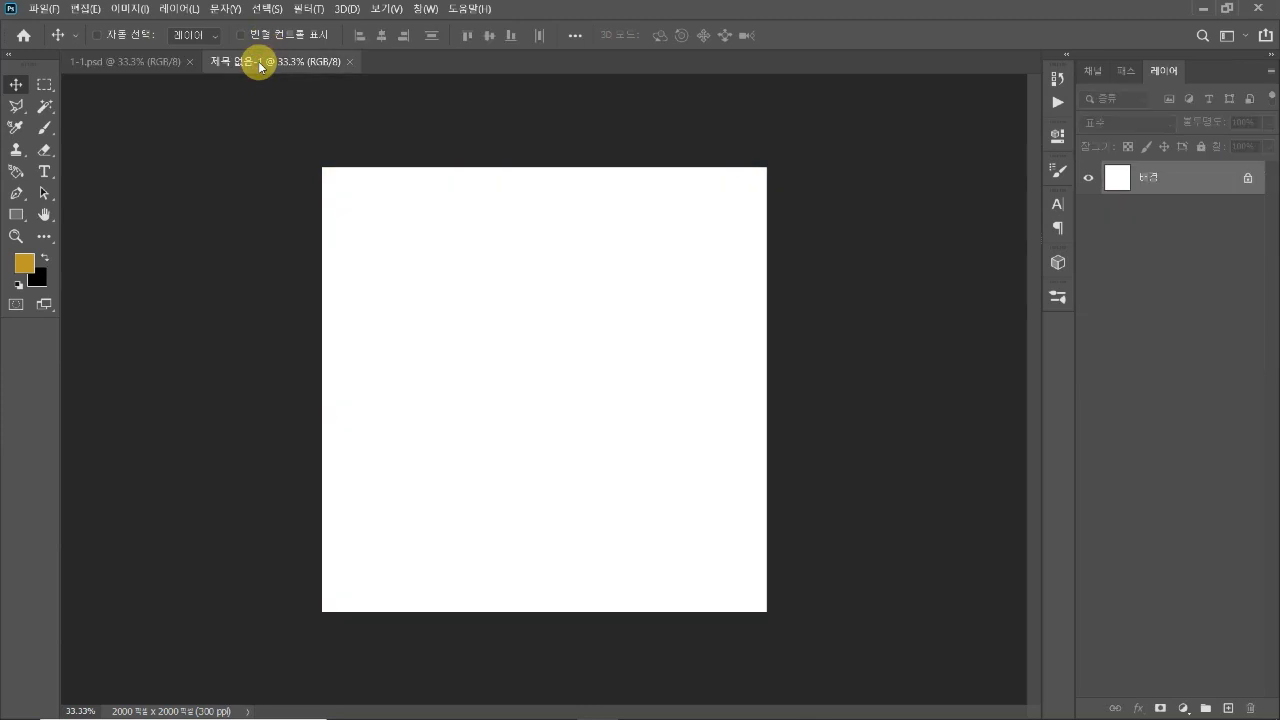
pyautogui.click(96, 63)
pyautogui.click(249, 64)
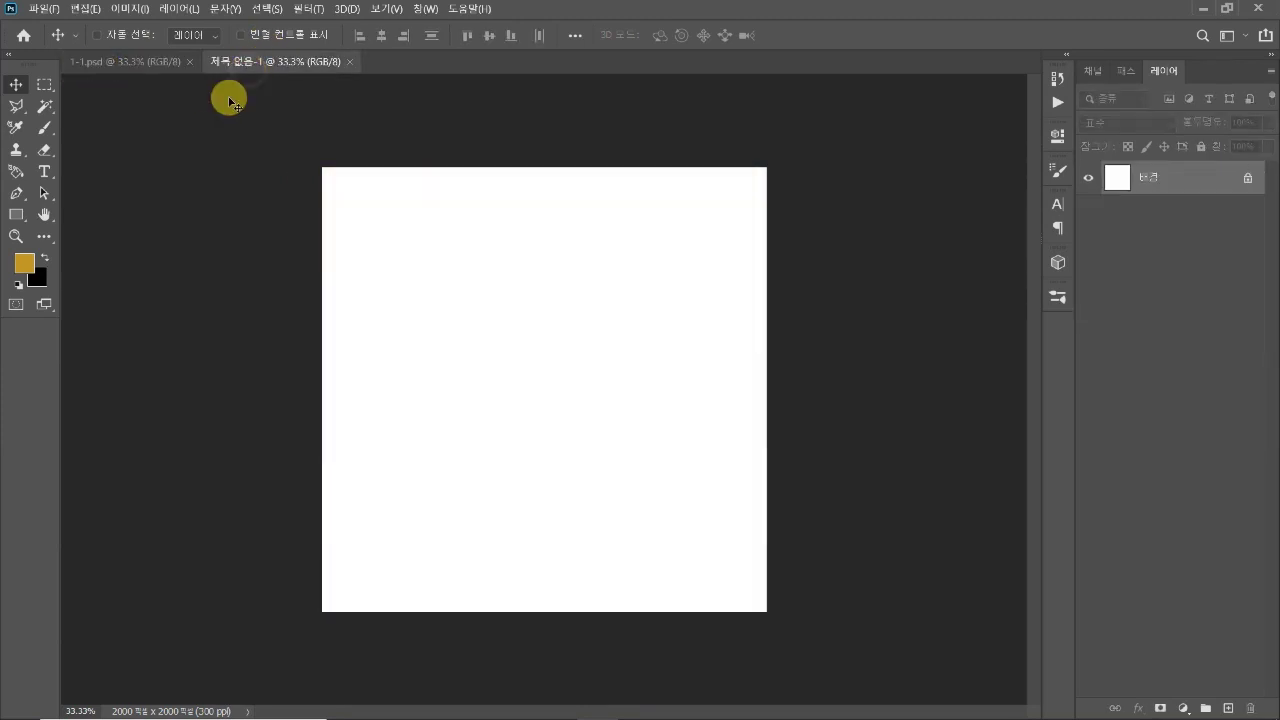
# Step: Add the letter F as a text layer above the middle of the canvas and colour it dark green #08601d
pyautogui.click(45, 172)
pyautogui.click(475, 327)
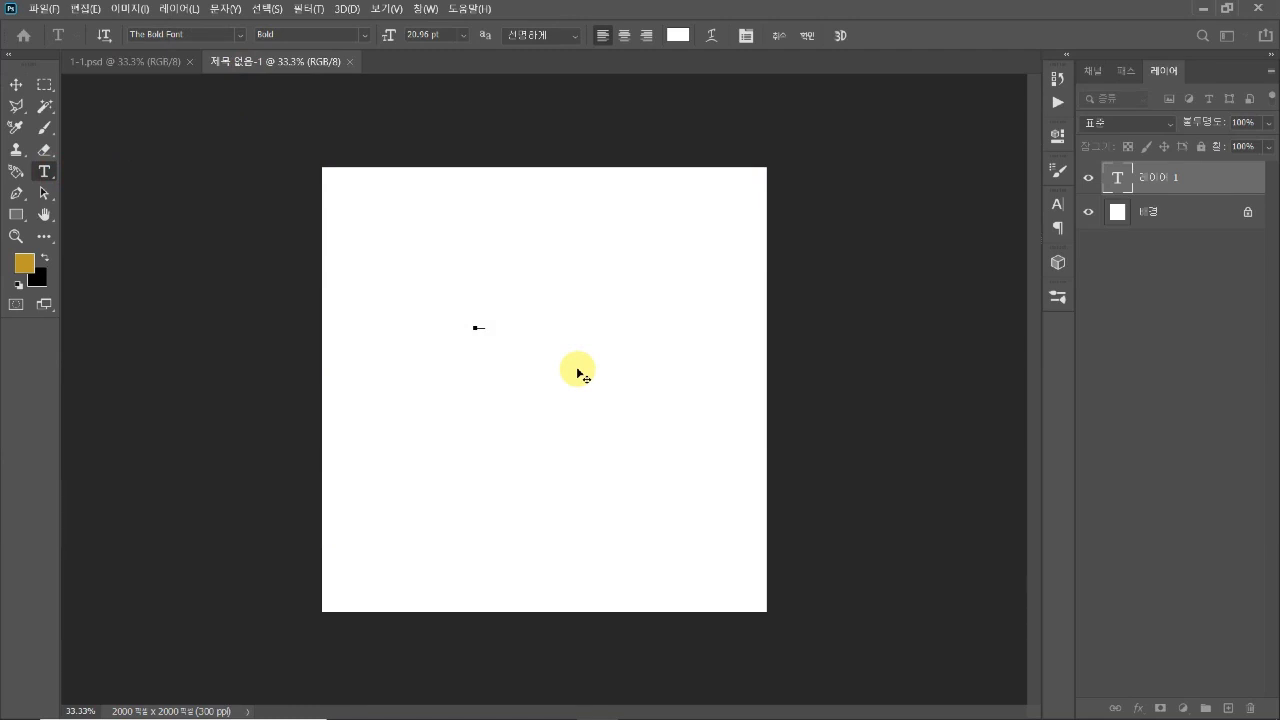
pyautogui.click(17, 85)
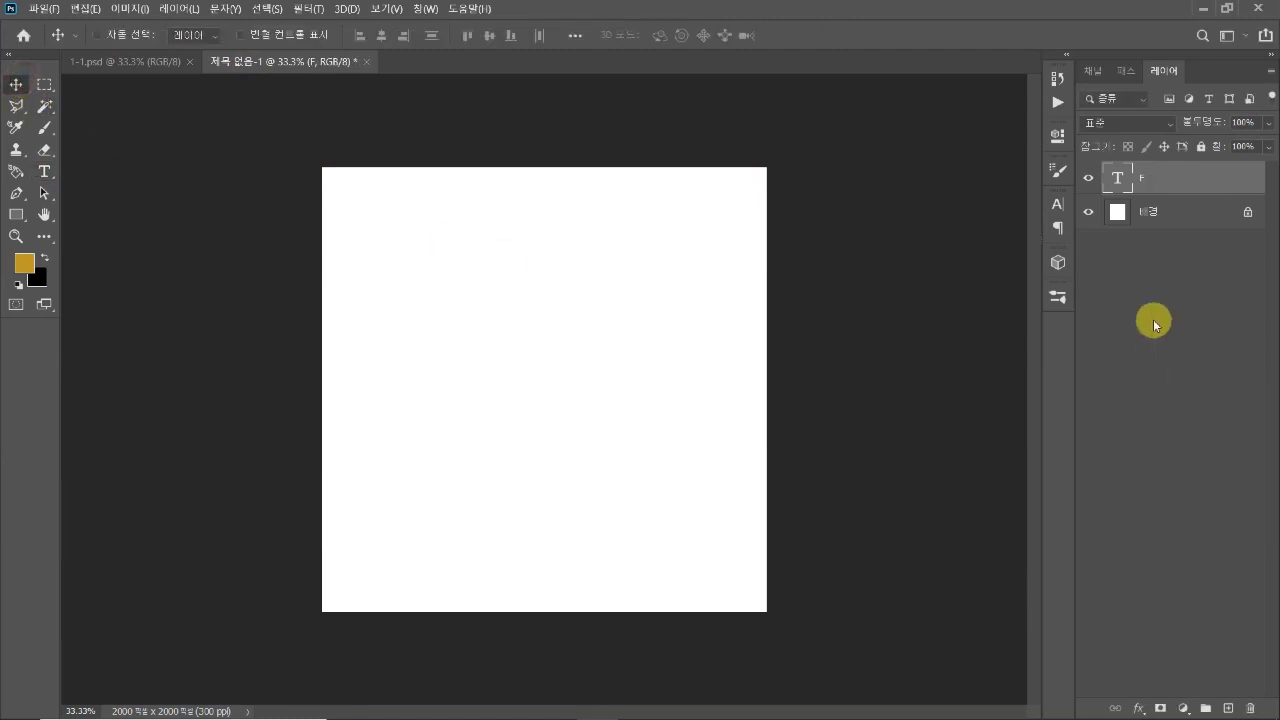
pyautogui.click(1058, 210)
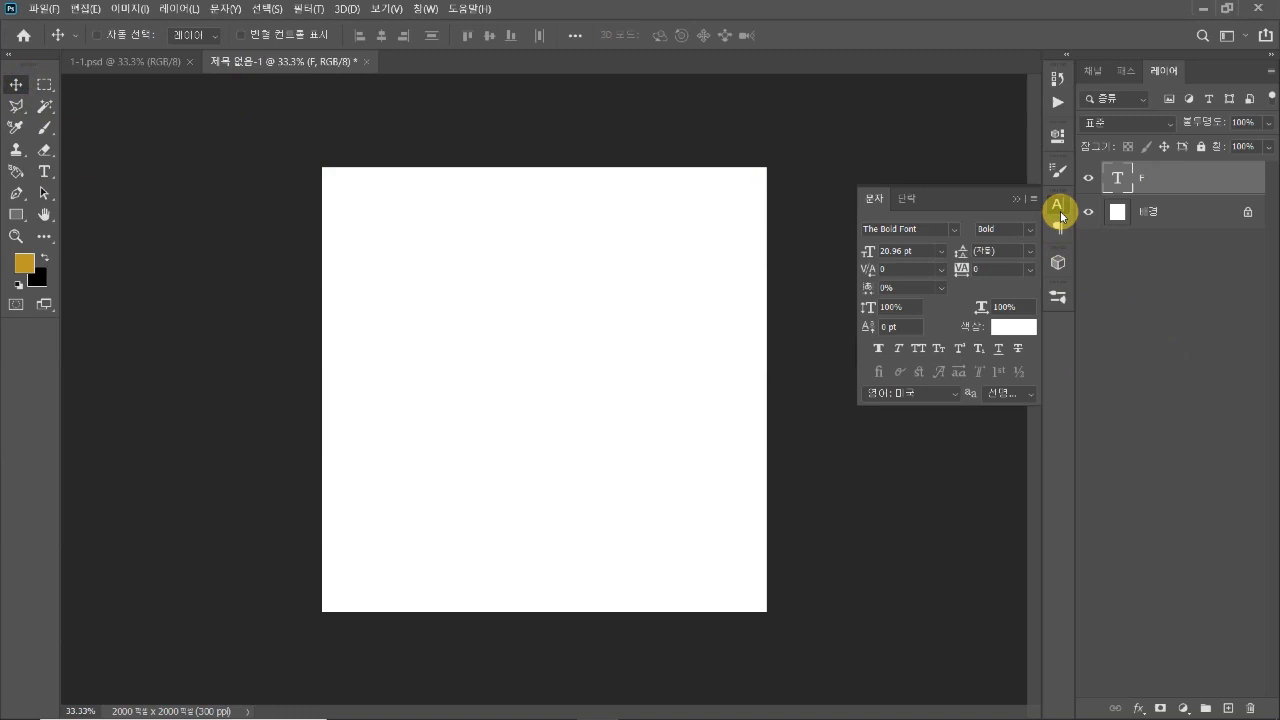
pyautogui.click(1013, 326)
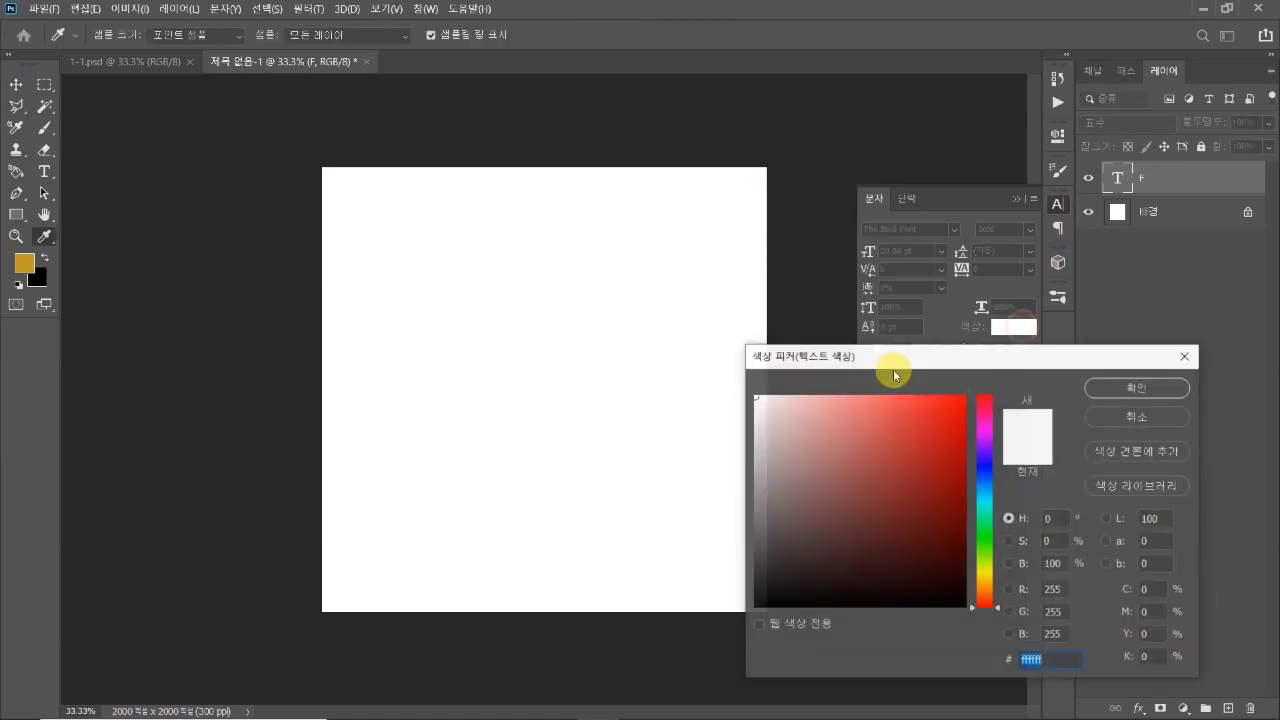
pyautogui.click(982, 528)
pyautogui.click(948, 527)
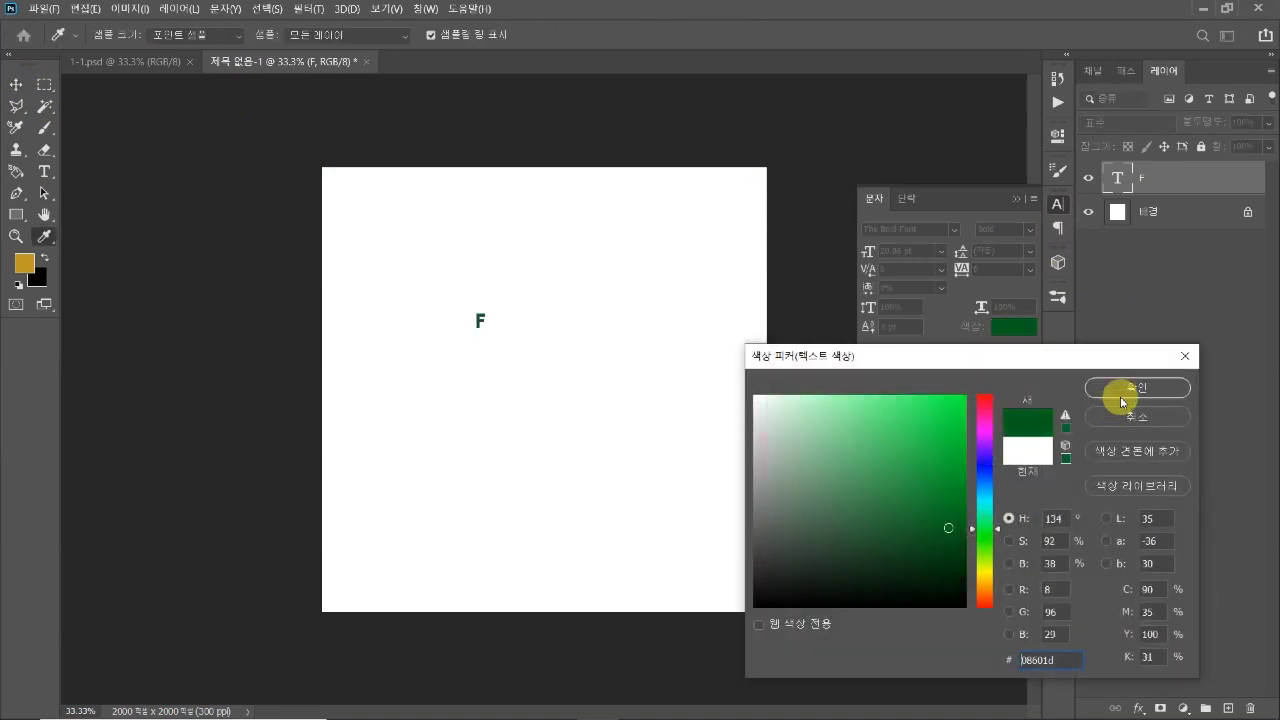
pyautogui.click(1122, 388)
# Step: Enlarge the letter F with Free Transform to about 183%, giving a font size of 38.27 pt
pyautogui.press('ctrl')
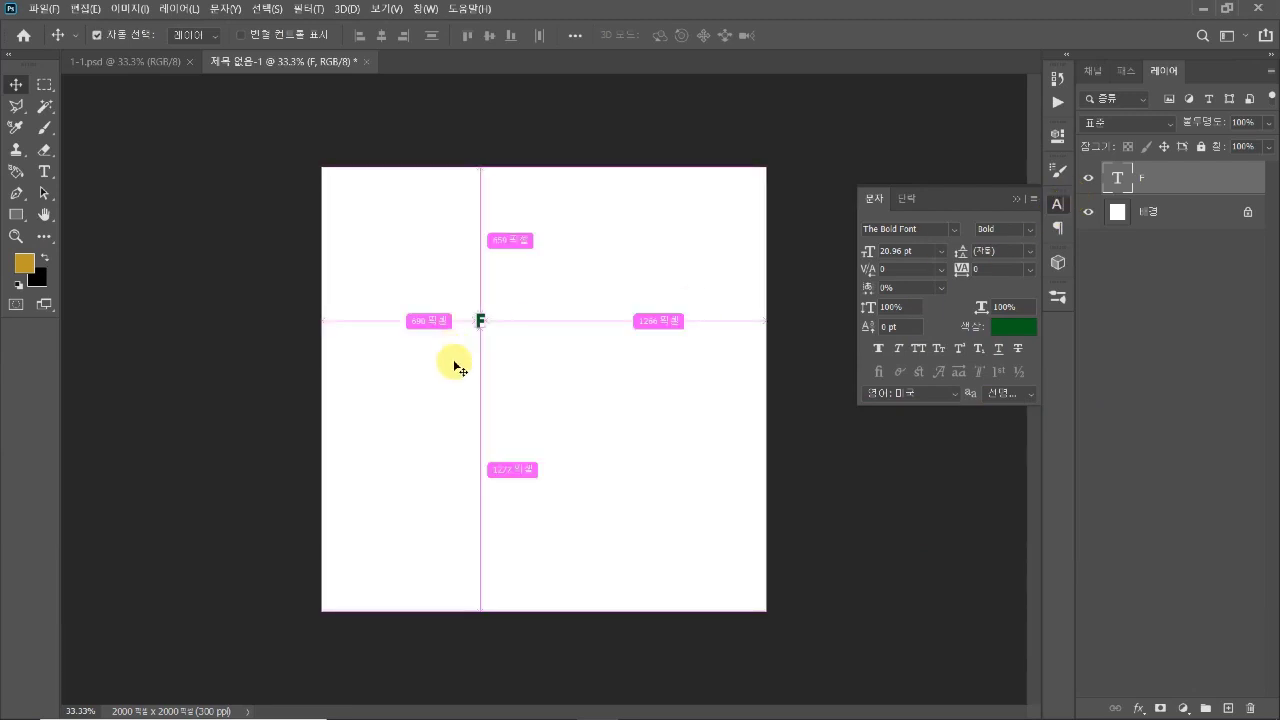
pyautogui.hotkey('ctrl', 't')
pyautogui.moveTo(480, 329); pyautogui.dragTo(482, 352)
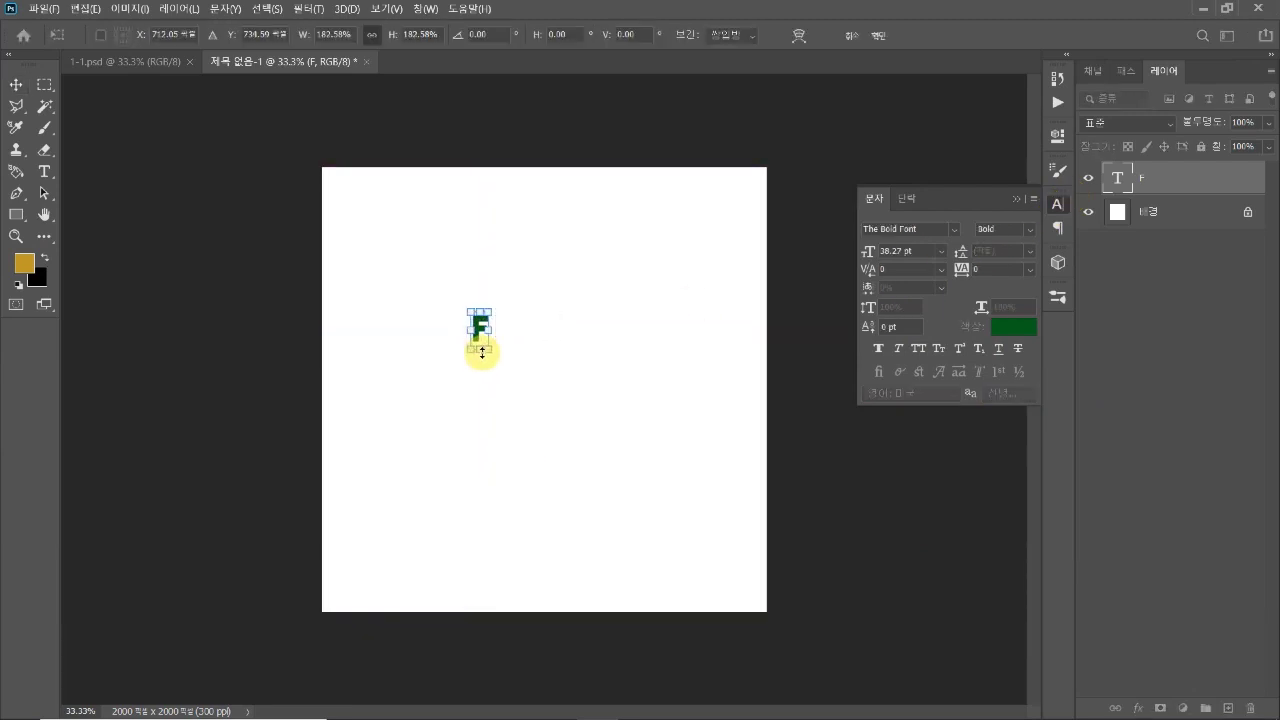
pyautogui.press('Return')
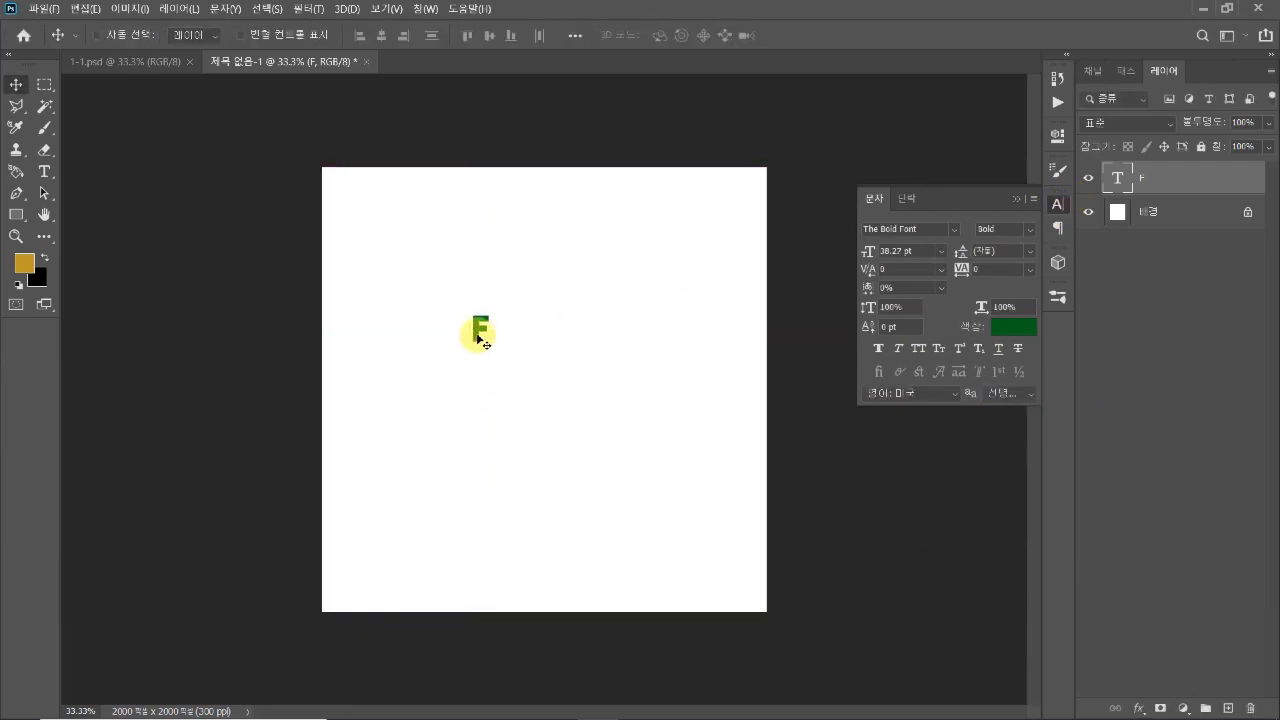
# Step: Duplicate the letter F into an evenly spaced grid of three rows and three columns
pyautogui.moveTo(478, 337); pyautogui.dragTo(521, 436)
pyautogui.moveTo(521, 436); pyautogui.dragTo(569, 426)
pyautogui.moveTo(577, 334); pyautogui.dragTo(492, 338)
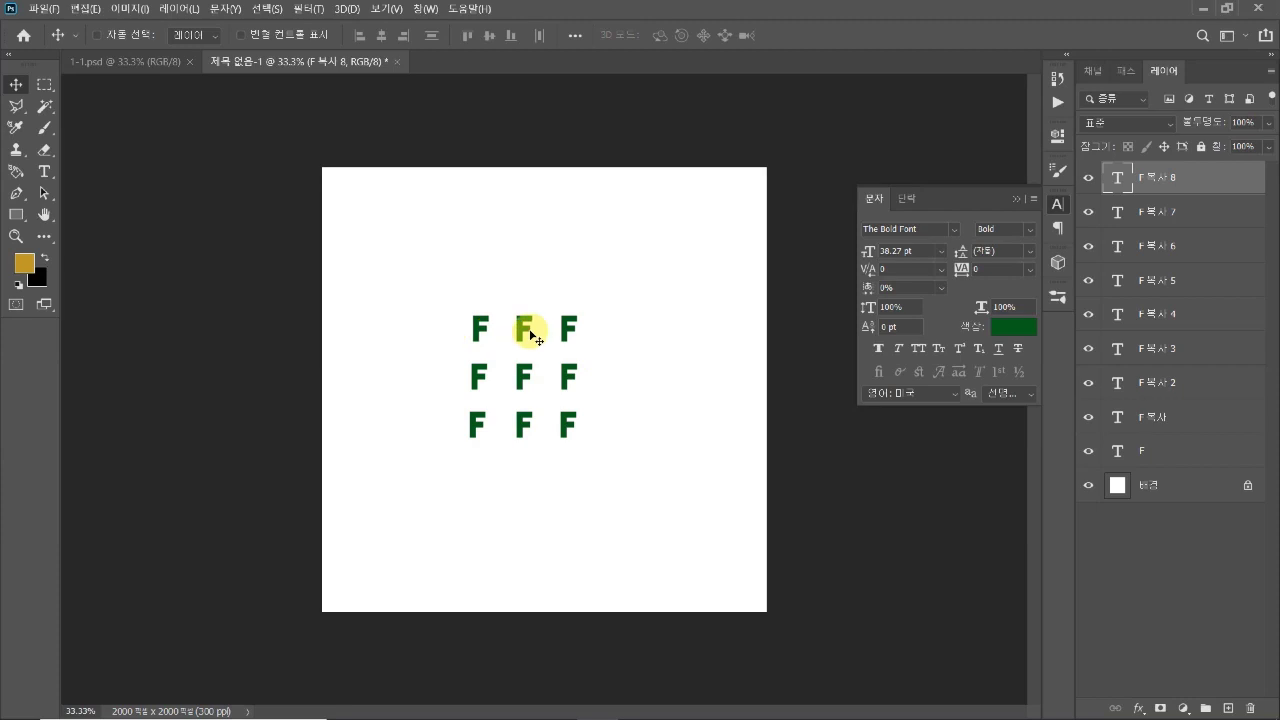
# Step: Replace the second and third letters of the upper row with L and O
pyautogui.doubleClick(528, 332)
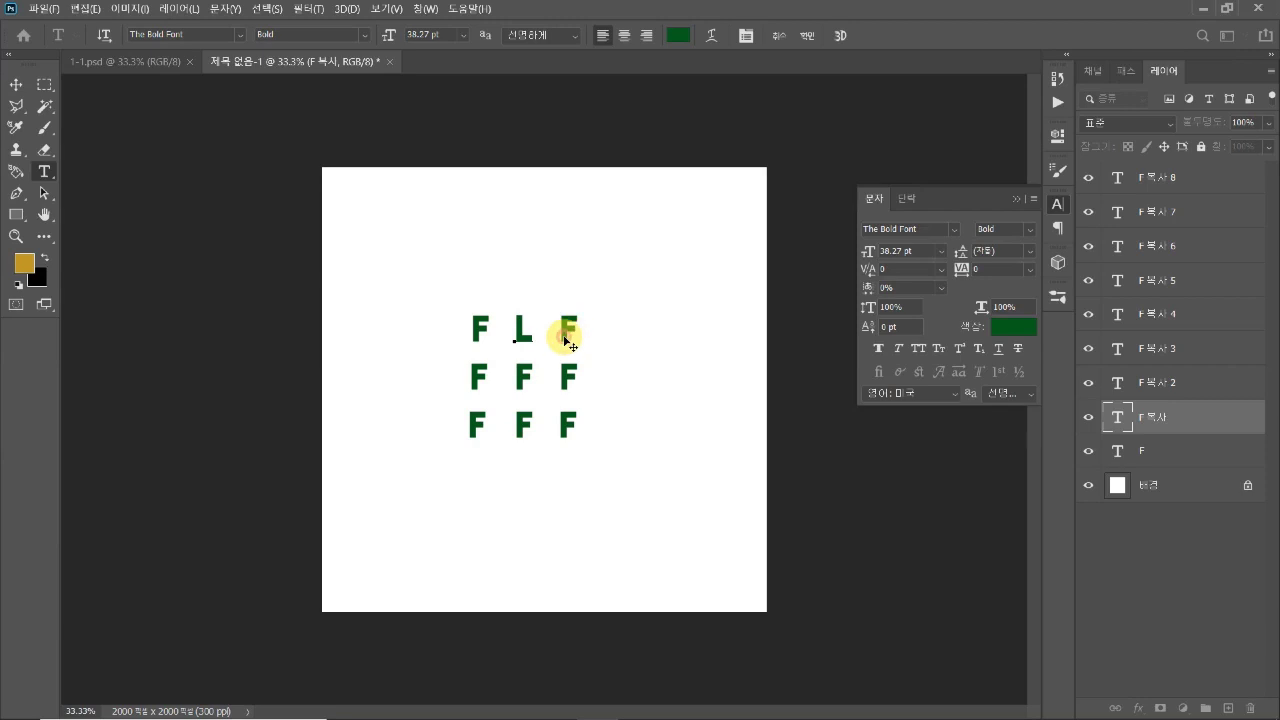
pyautogui.keyDown('ctrl'); pyautogui.click(572, 337); pyautogui.keyUp('ctrl')
pyautogui.doubleClick(571, 333)
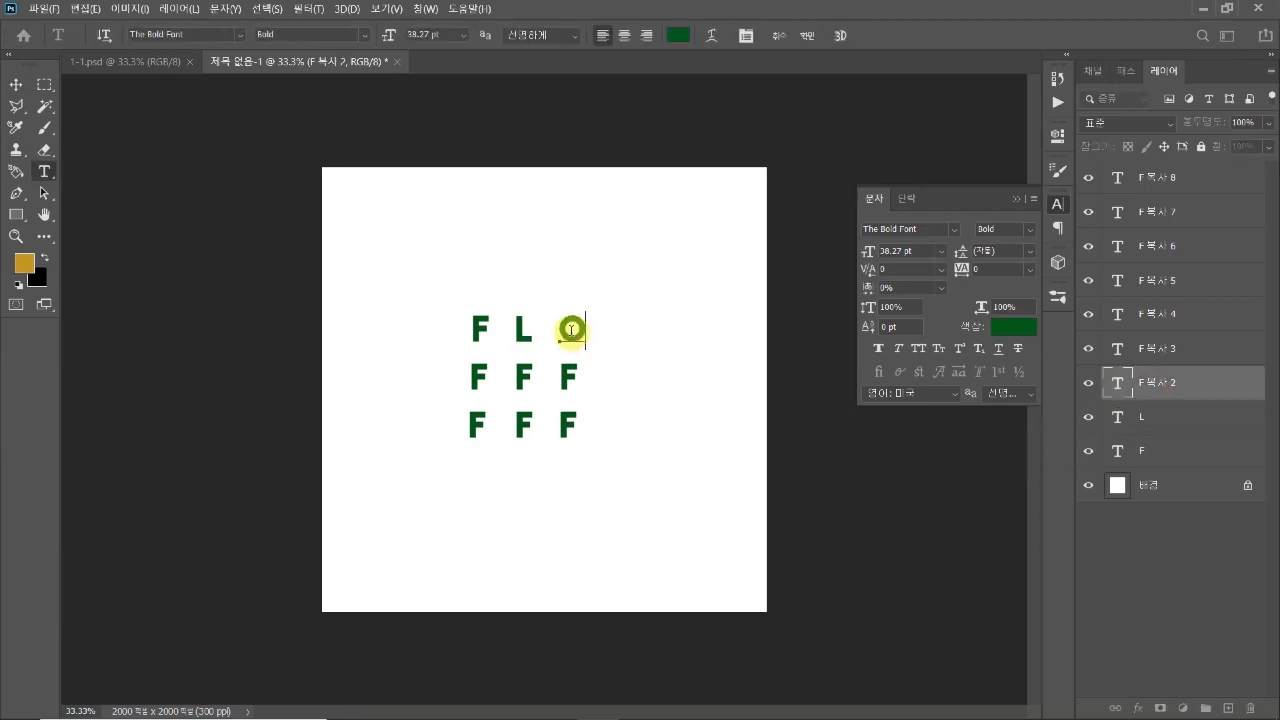
# Step: Replace the three letters of the middle row with W, E and R
pyautogui.keyDown('ctrl'); pyautogui.click(1223, 355); pyautogui.keyUp('ctrl')
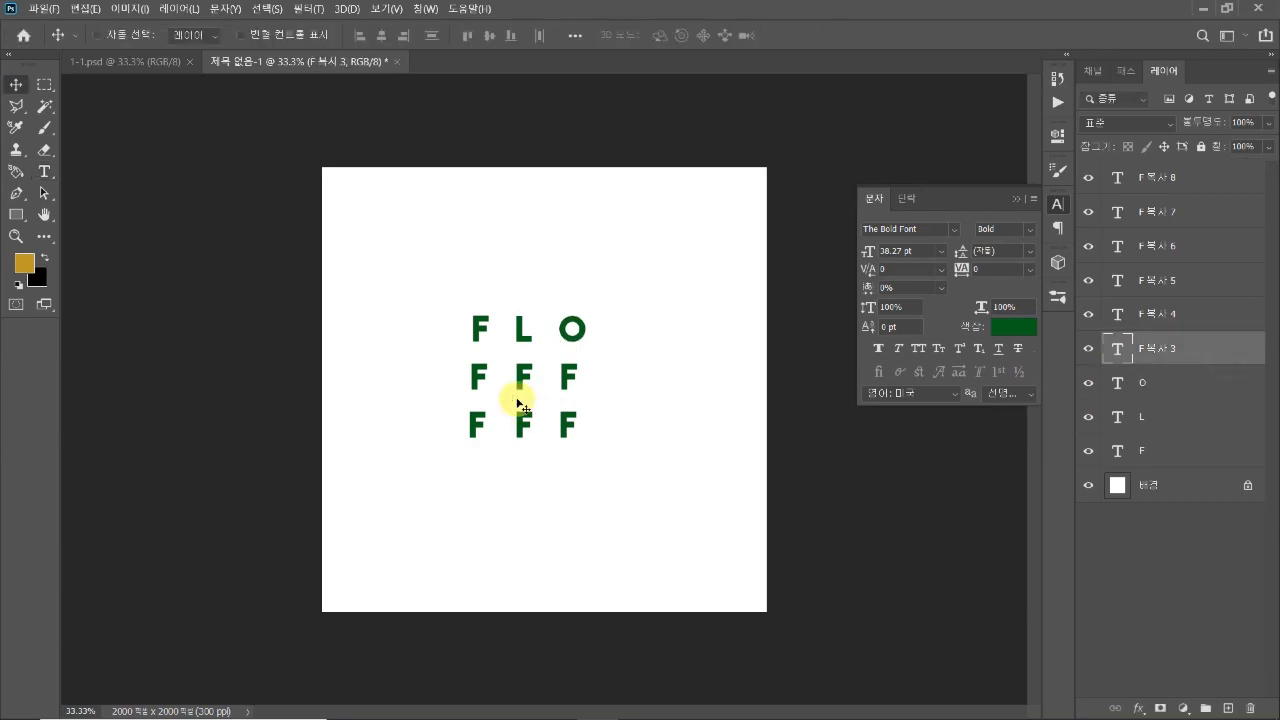
pyautogui.doubleClick(480, 375)
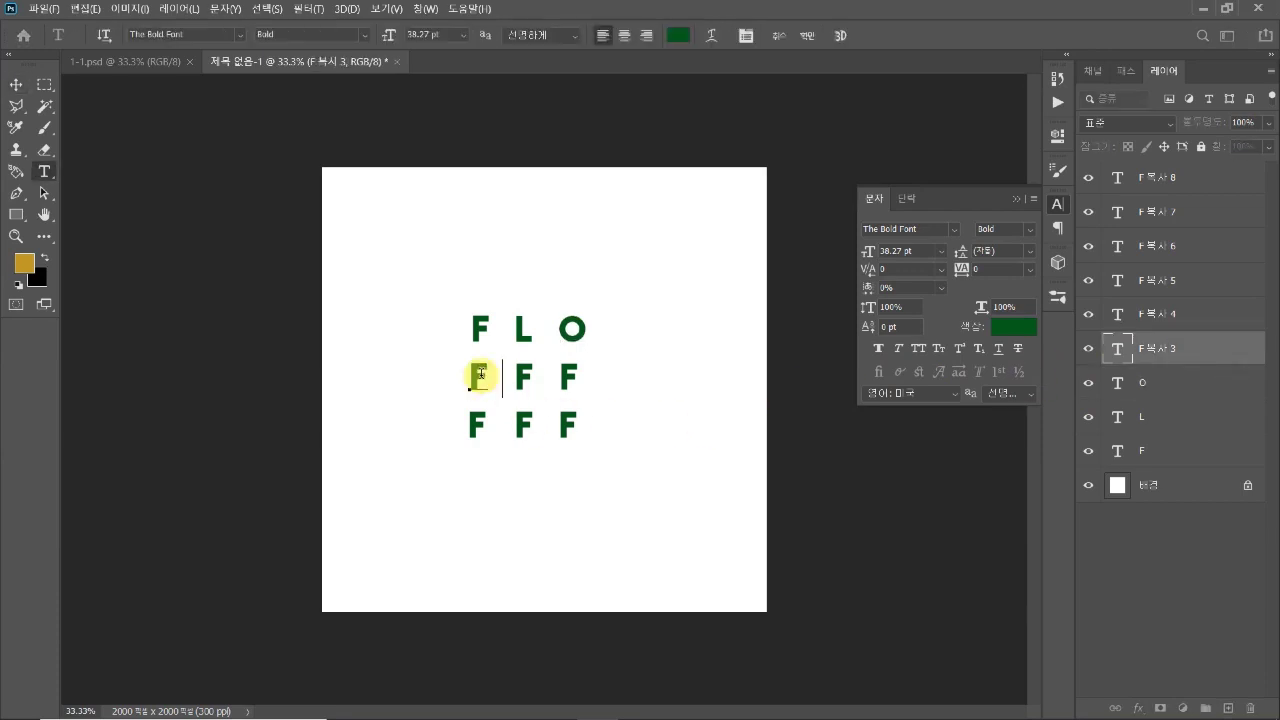
pyautogui.write('W')
pyautogui.keyDown('ctrl'); pyautogui.click(1186, 314); pyautogui.keyUp('ctrl')
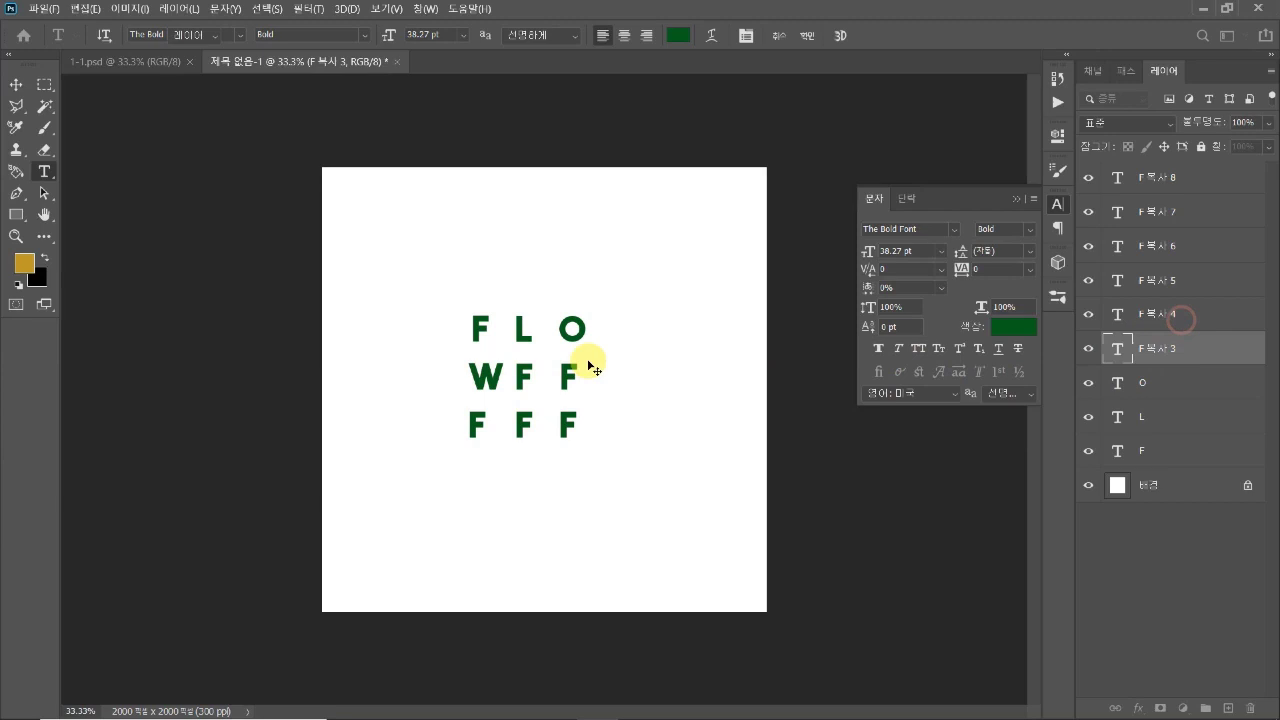
pyautogui.doubleClick(524, 377)
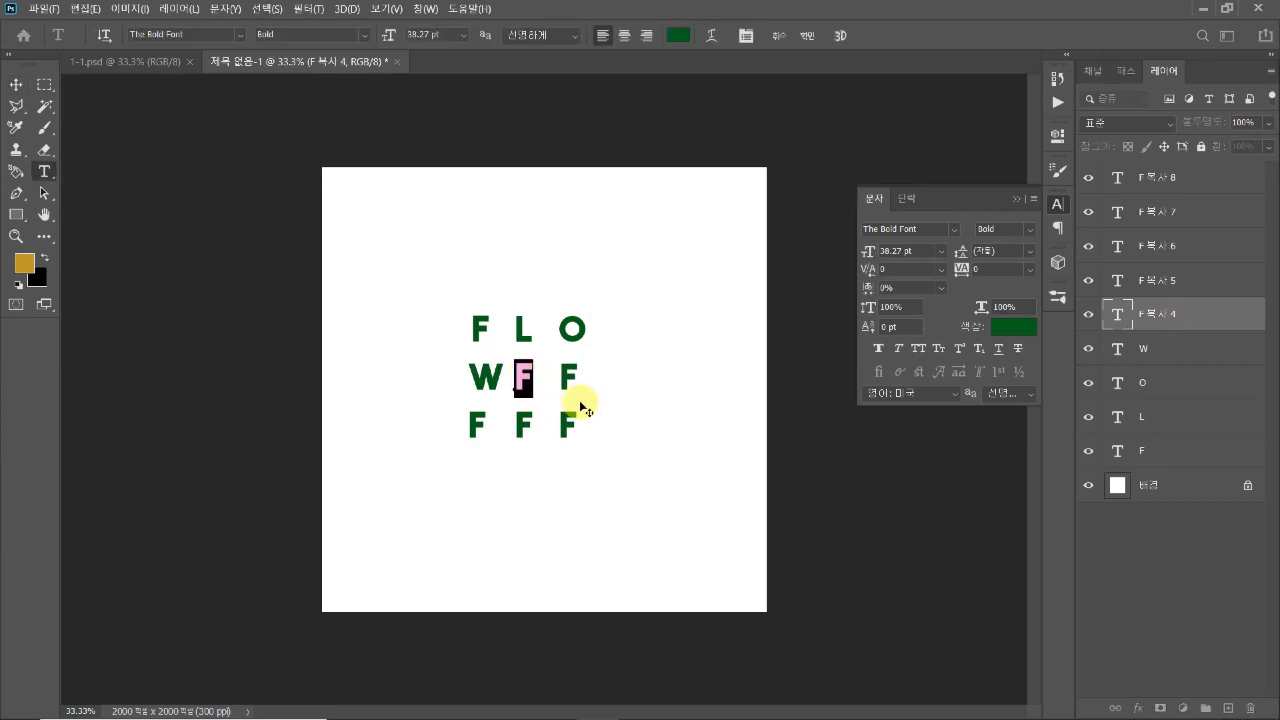
pyautogui.write('E')
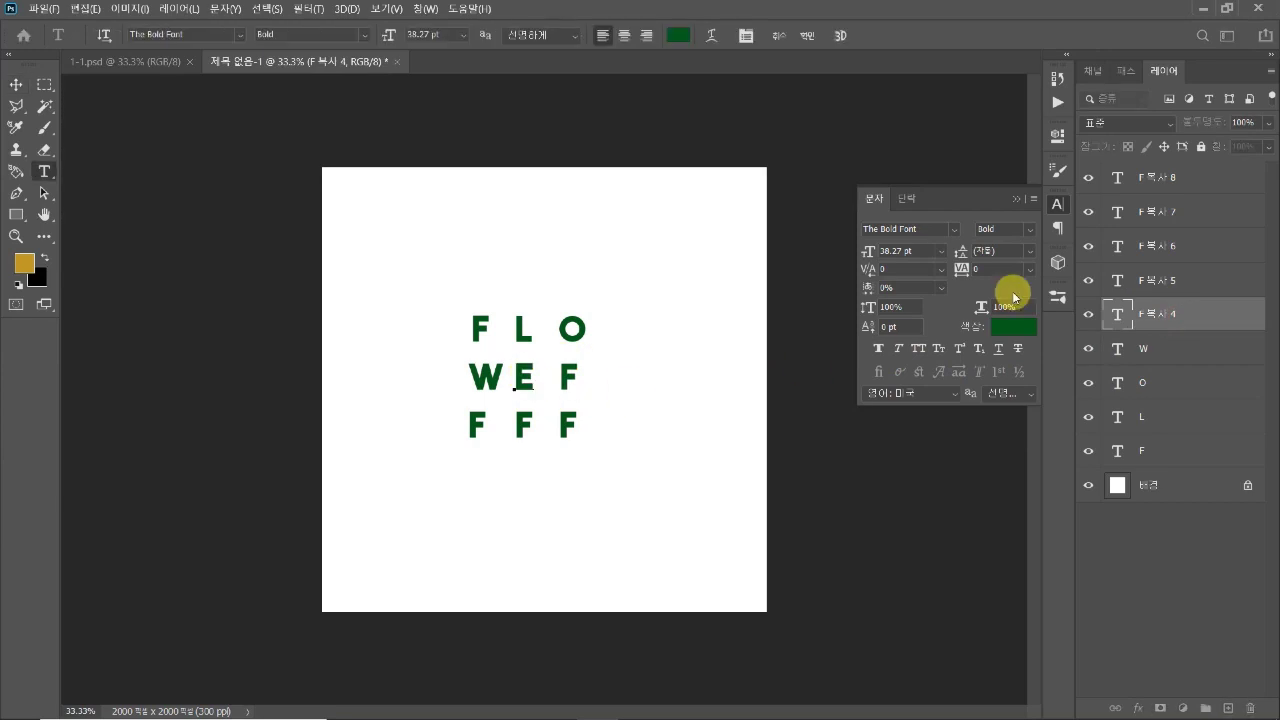
pyautogui.keyDown('ctrl'); pyautogui.click(1155, 280); pyautogui.keyUp('ctrl')
pyautogui.doubleClick(568, 377)
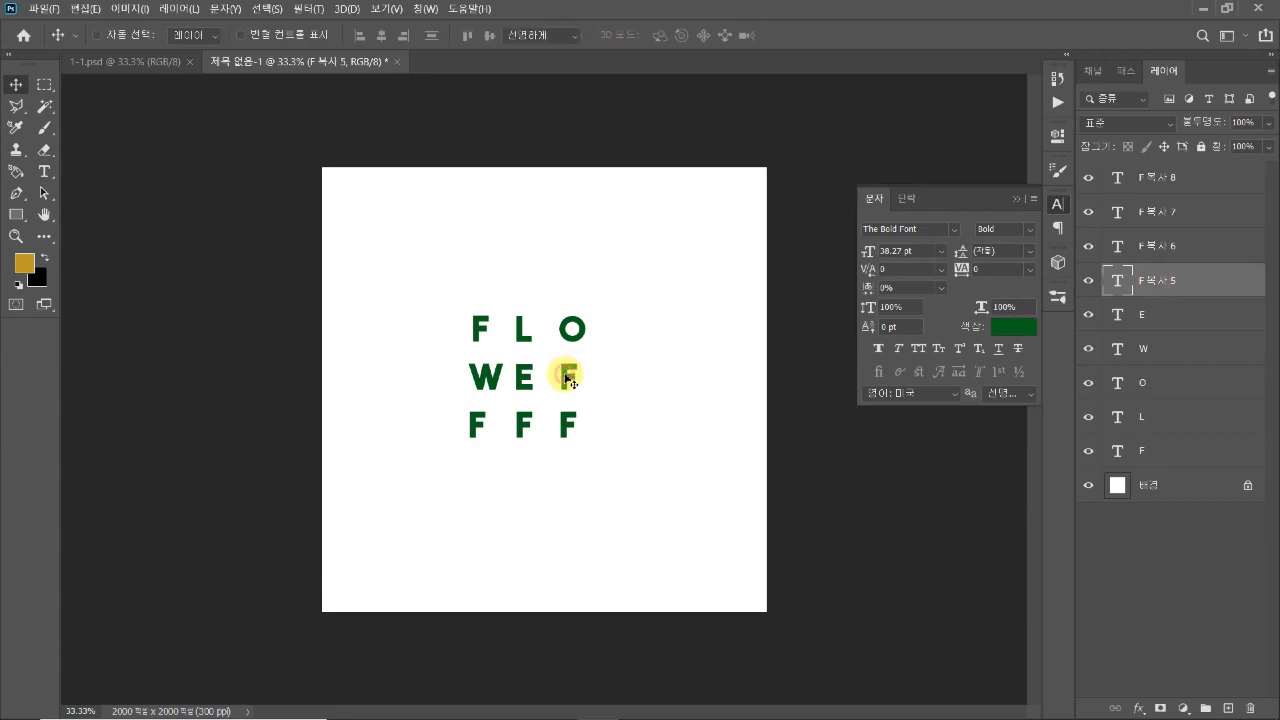
pyautogui.write('R')
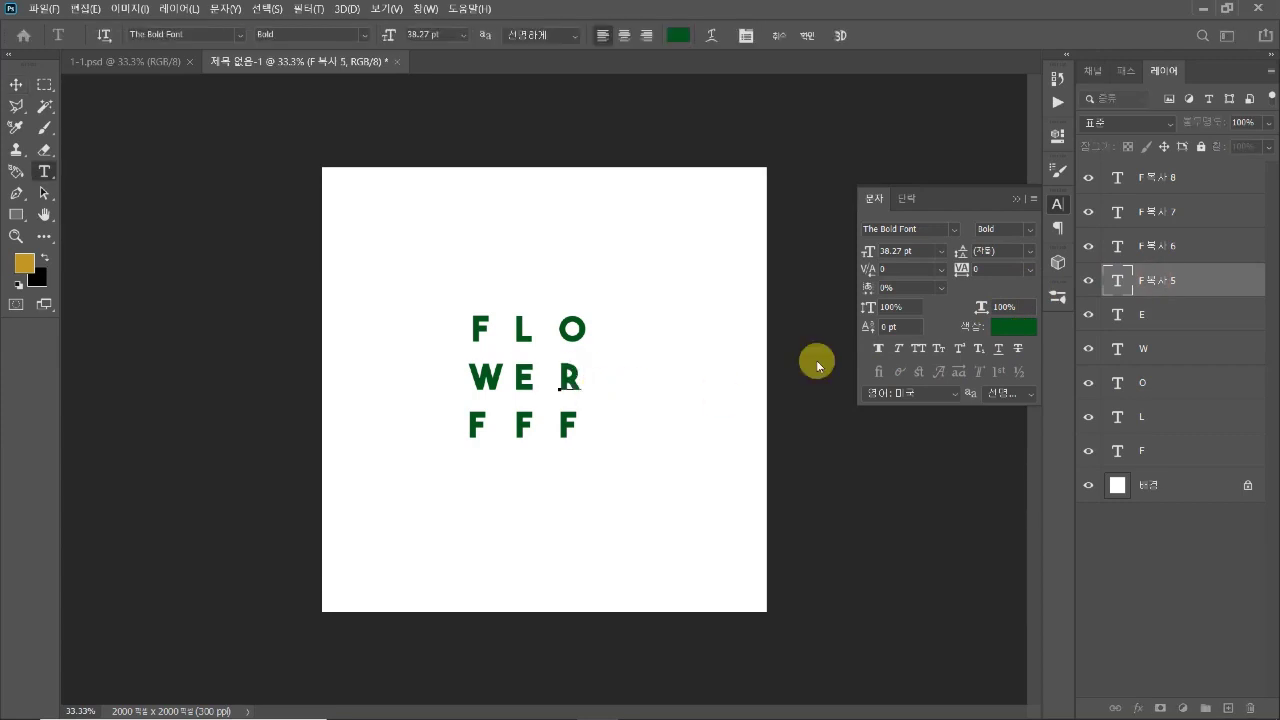
# Step: Replace the three letters of the lower row with A, R and T
pyautogui.keyDown('ctrl'); pyautogui.click(1150, 245); pyautogui.keyUp('ctrl')
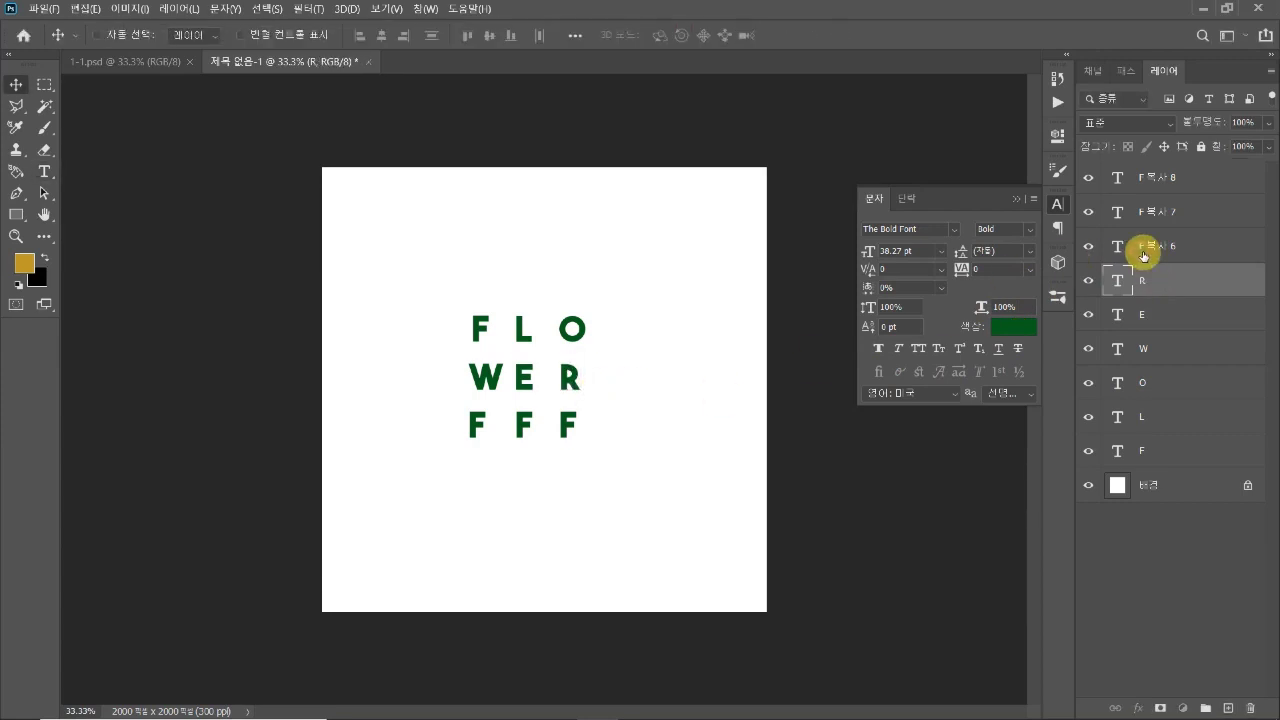
pyautogui.doubleClick(480, 428)
pyautogui.write('A')
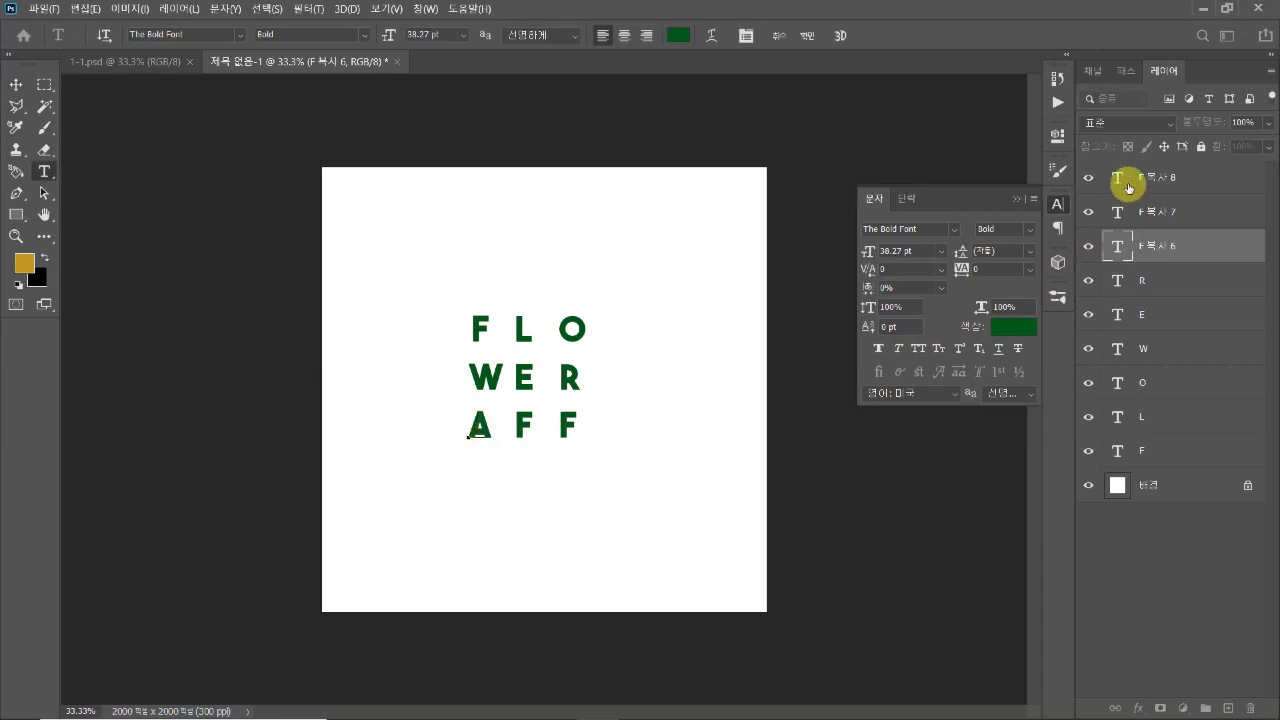
pyautogui.keyDown('ctrl'); pyautogui.click(1143, 210); pyautogui.keyUp('ctrl')
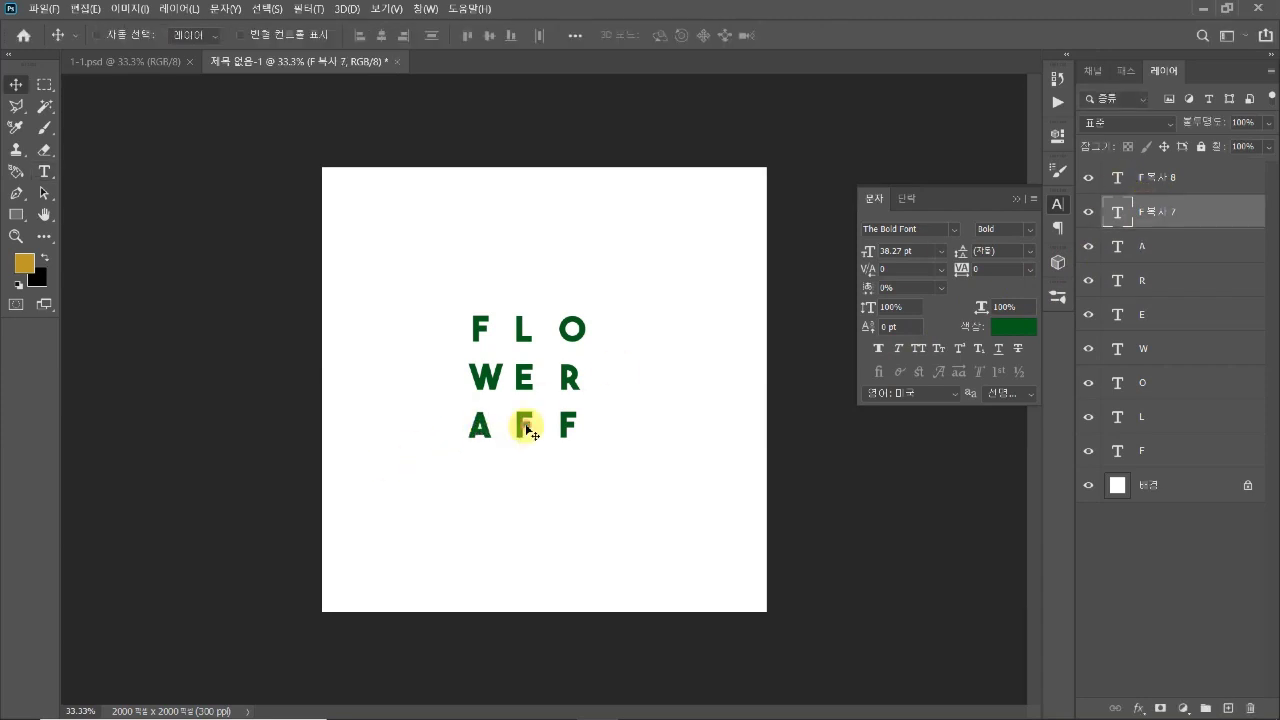
pyautogui.doubleClick(524, 430)
pyautogui.write('R')
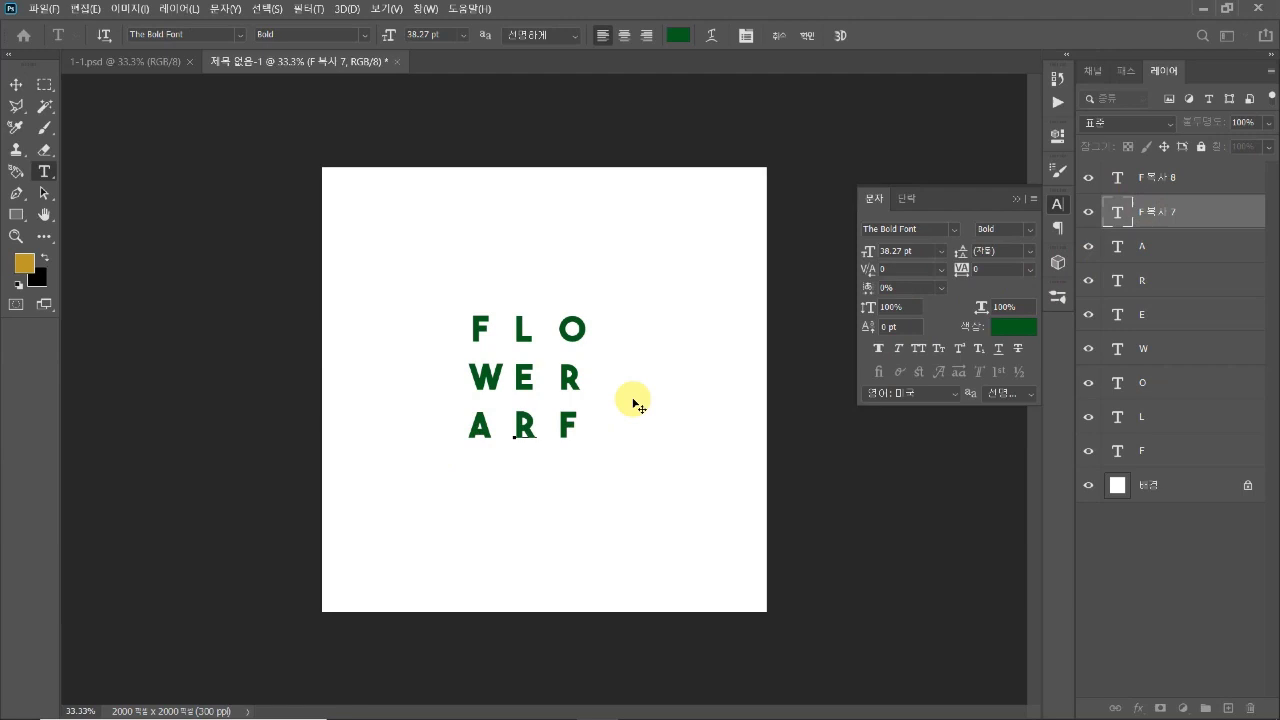
pyautogui.keyDown('ctrl'); pyautogui.click(1150, 177); pyautogui.keyUp('ctrl')
pyautogui.doubleClick(568, 428)
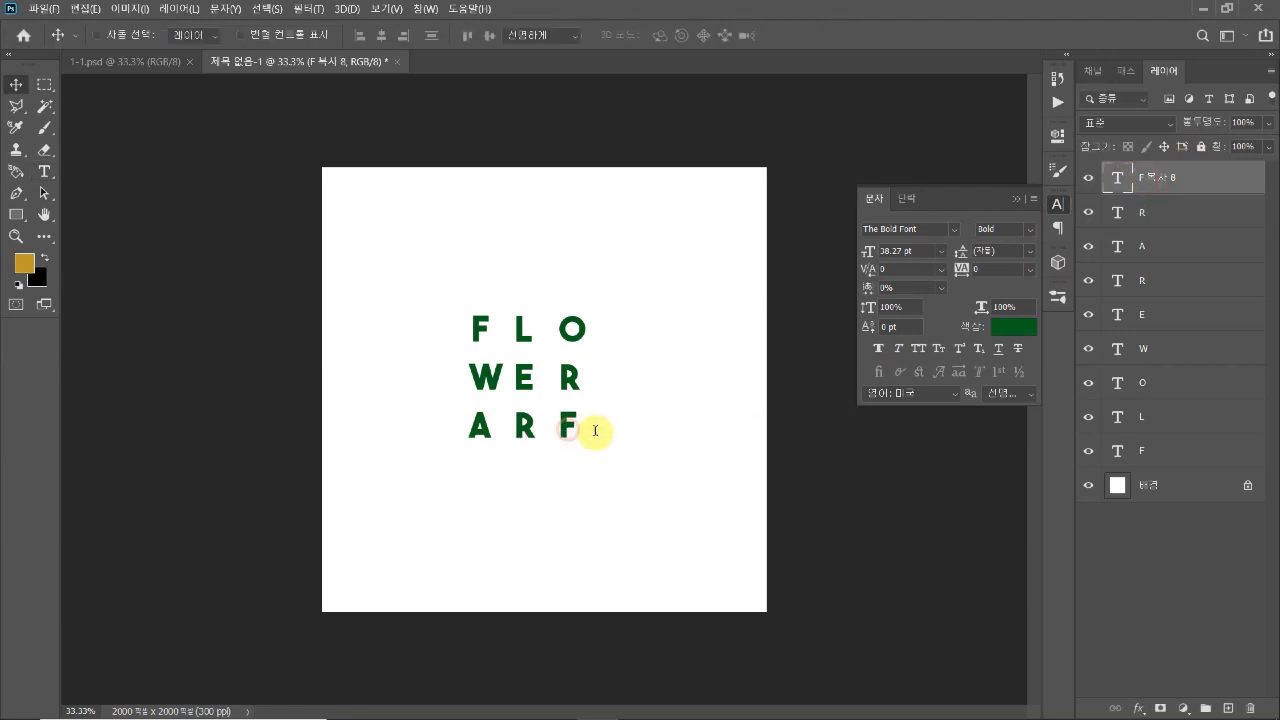
pyautogui.write('T')
pyautogui.click(16, 85)
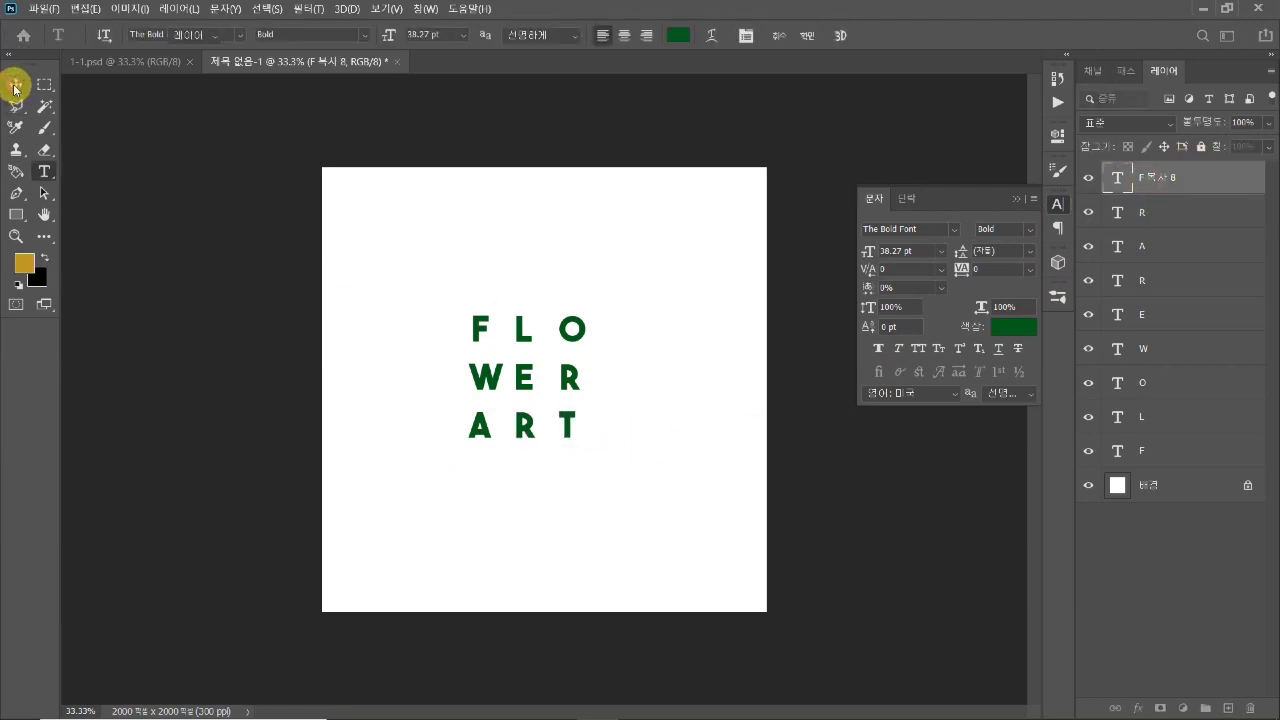
# Step: Center-align the text of all nine letter layers and move the grid to the middle of the canvas
pyautogui.keyDown('shift'); pyautogui.click(1188, 456); pyautogui.keyUp('shift')
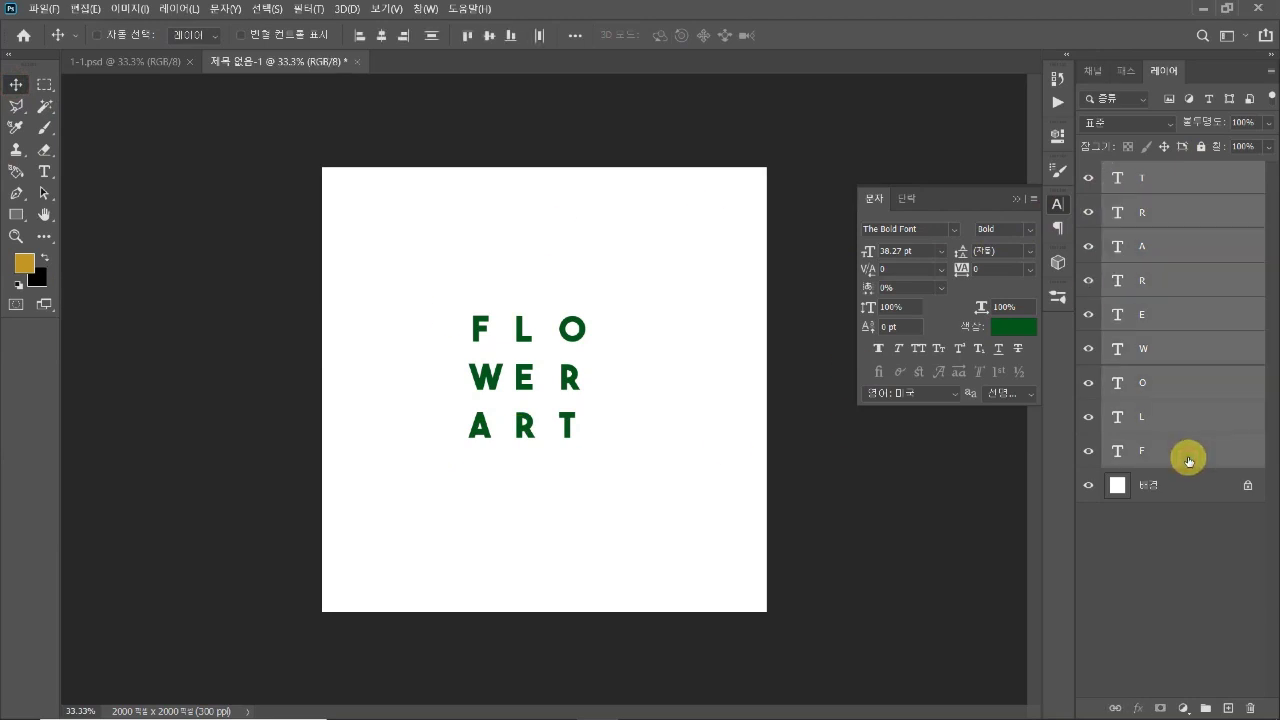
pyautogui.click(1060, 229)
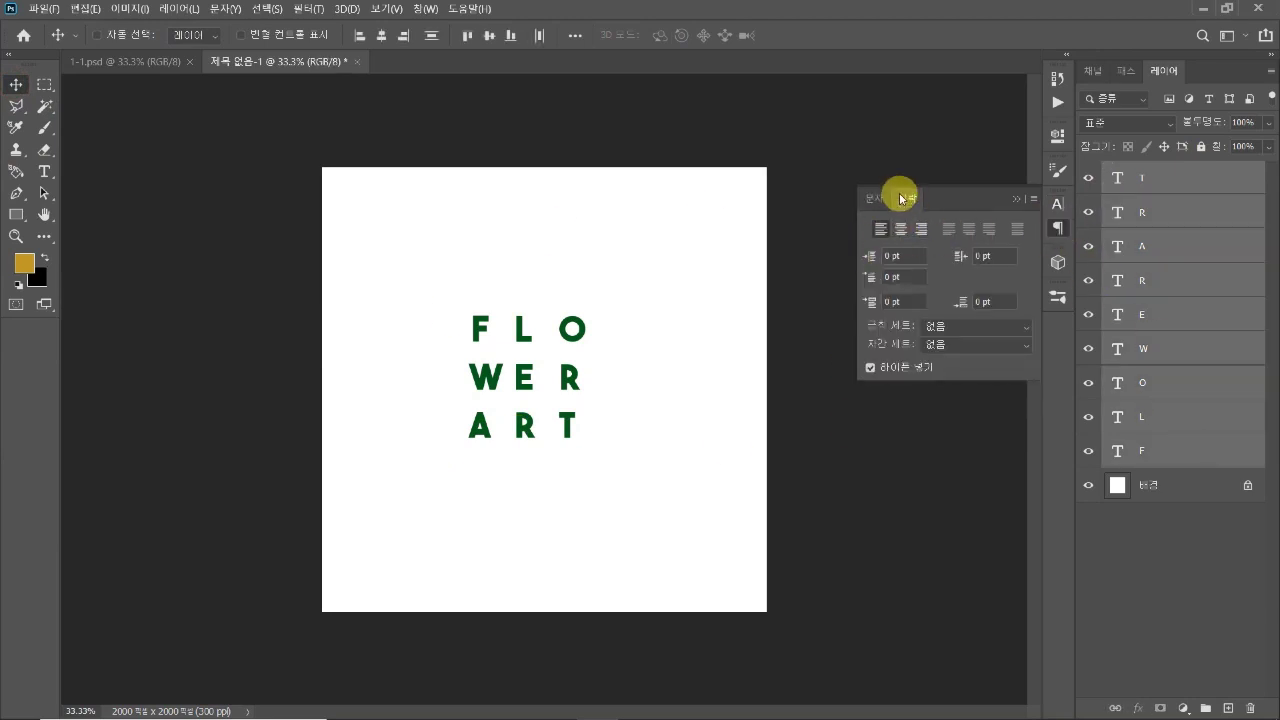
pyautogui.click(900, 229)
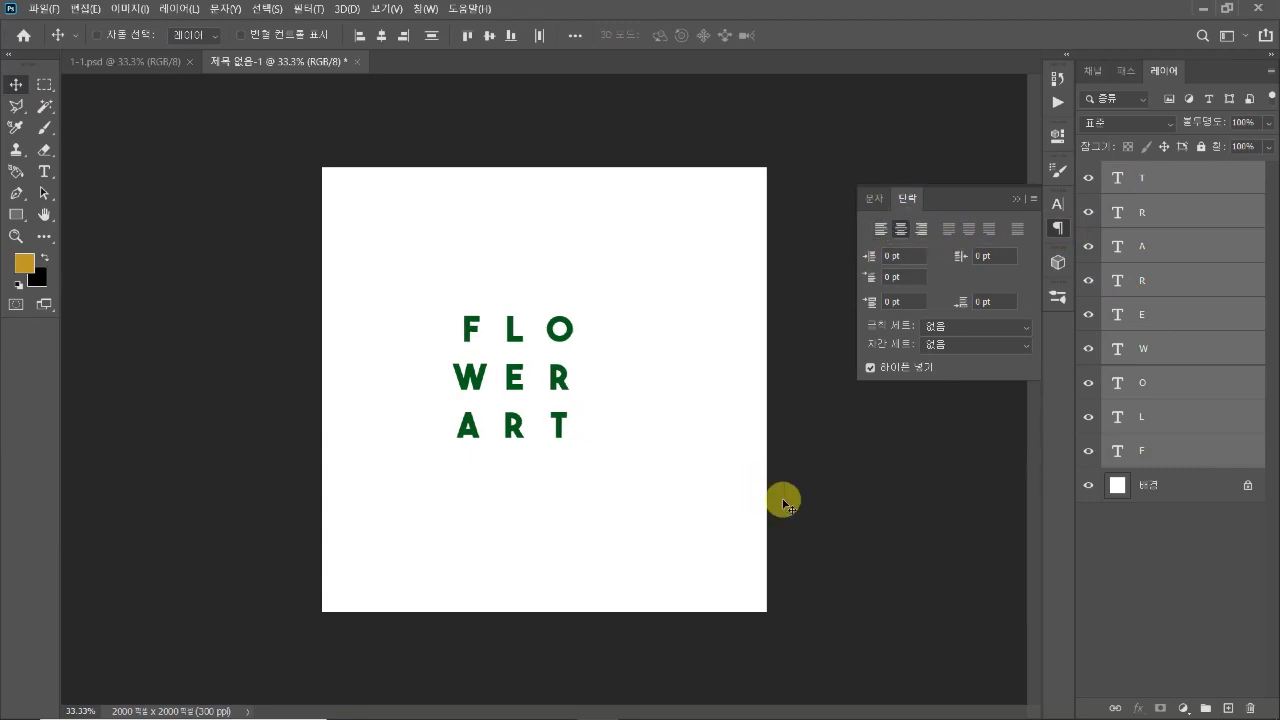
pyautogui.moveTo(518, 378); pyautogui.dragTo(551, 383)
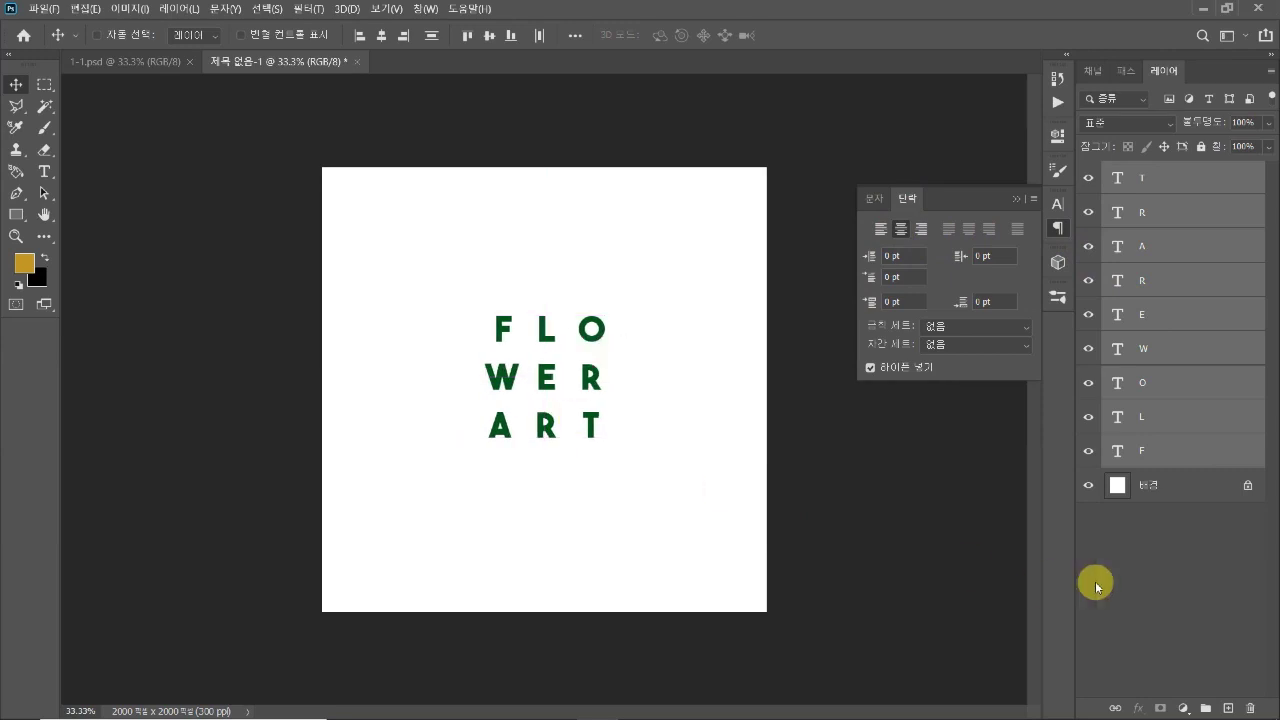
# Step: Turn on Auto-Select for the Move tool and nudge the letters F and W to line up the first column
pyautogui.click(1158, 550)
pyautogui.keyDown('ctrl'); pyautogui.click(506, 398); pyautogui.keyUp('ctrl')
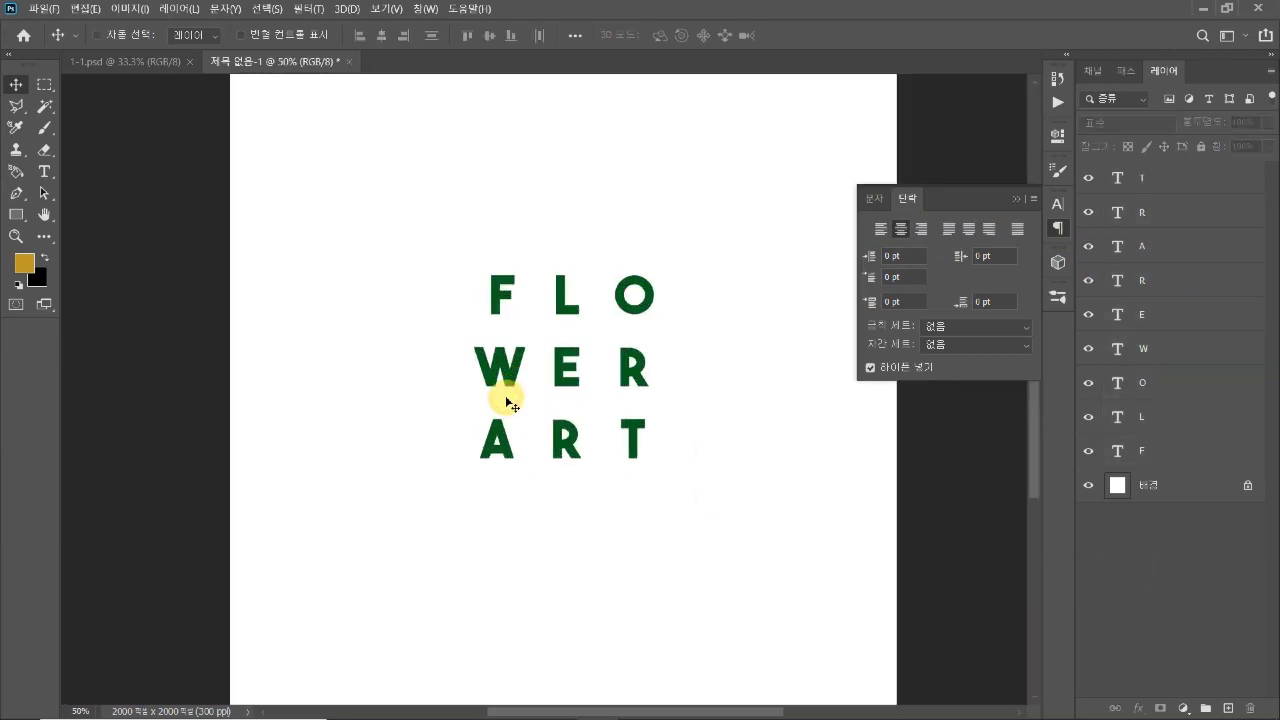
pyautogui.click(498, 302)
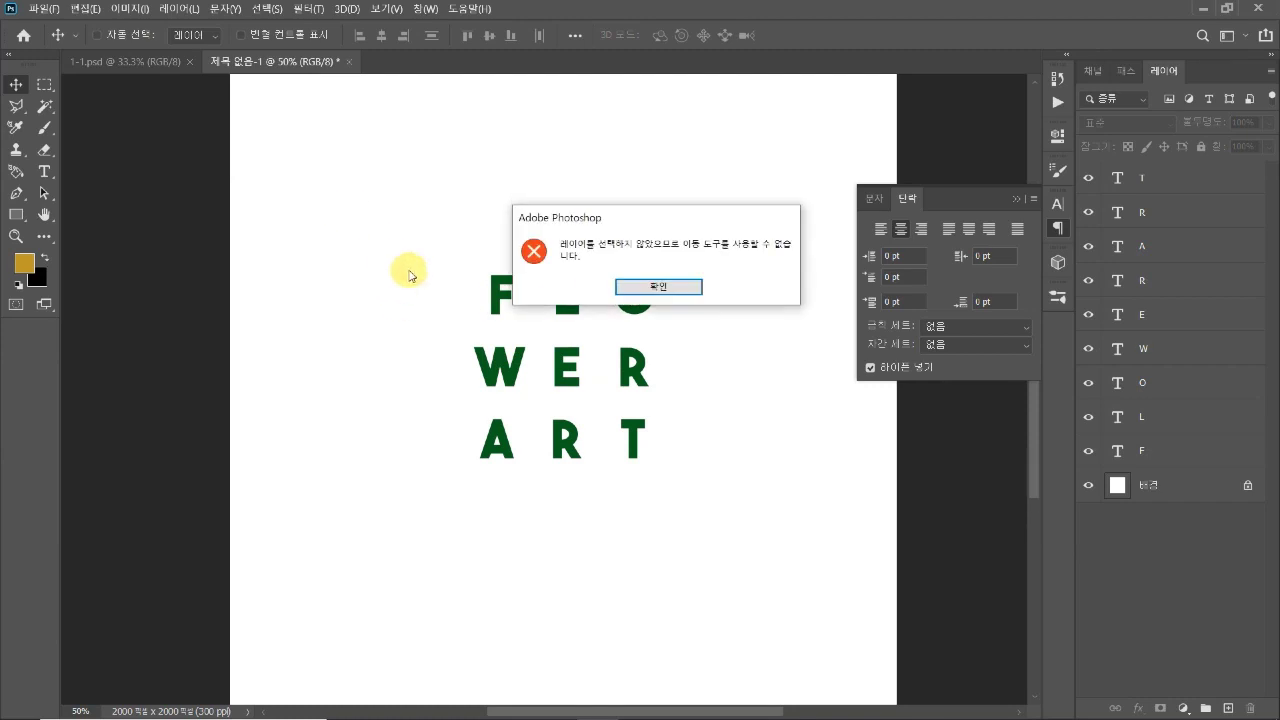
pyautogui.click(657, 284)
pyautogui.click(97, 37)
pyautogui.moveTo(505, 297)
pyautogui.mouseDown()
pyautogui.moveTo(468, 297)
pyautogui.moveTo(515, 296)
pyautogui.mouseUp()
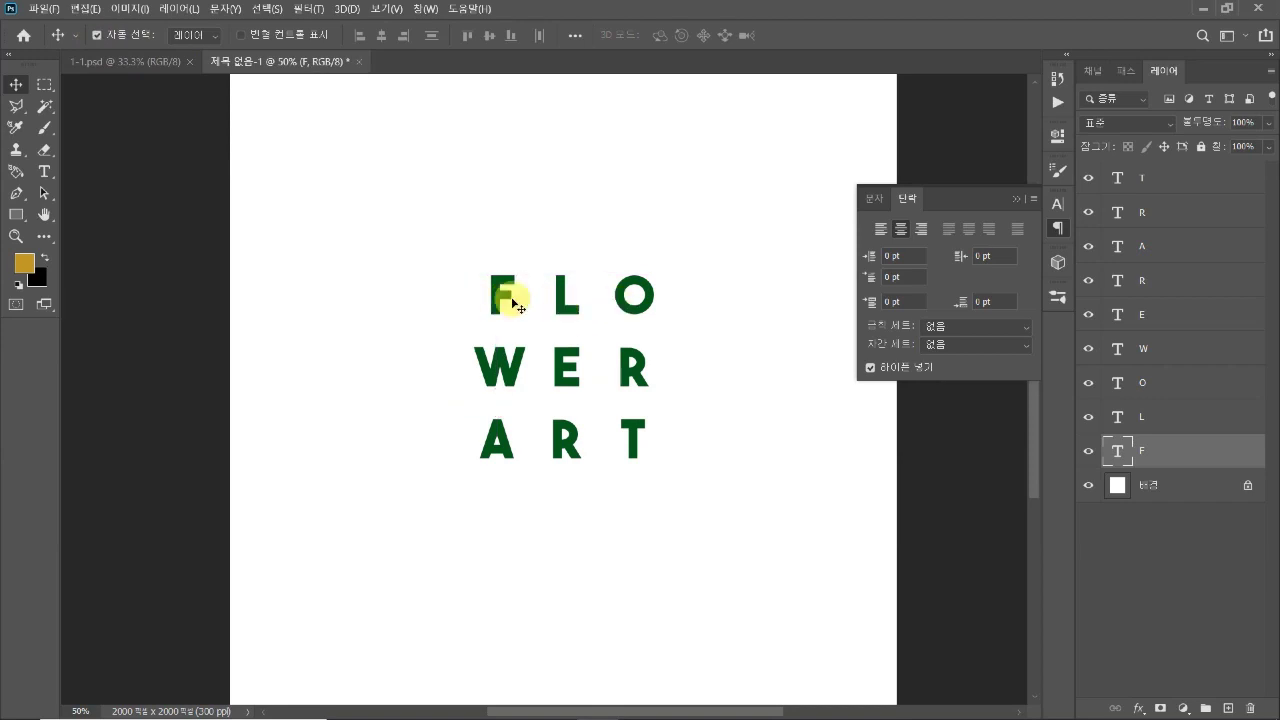
pyautogui.moveTo(501, 296); pyautogui.dragTo(502, 296)
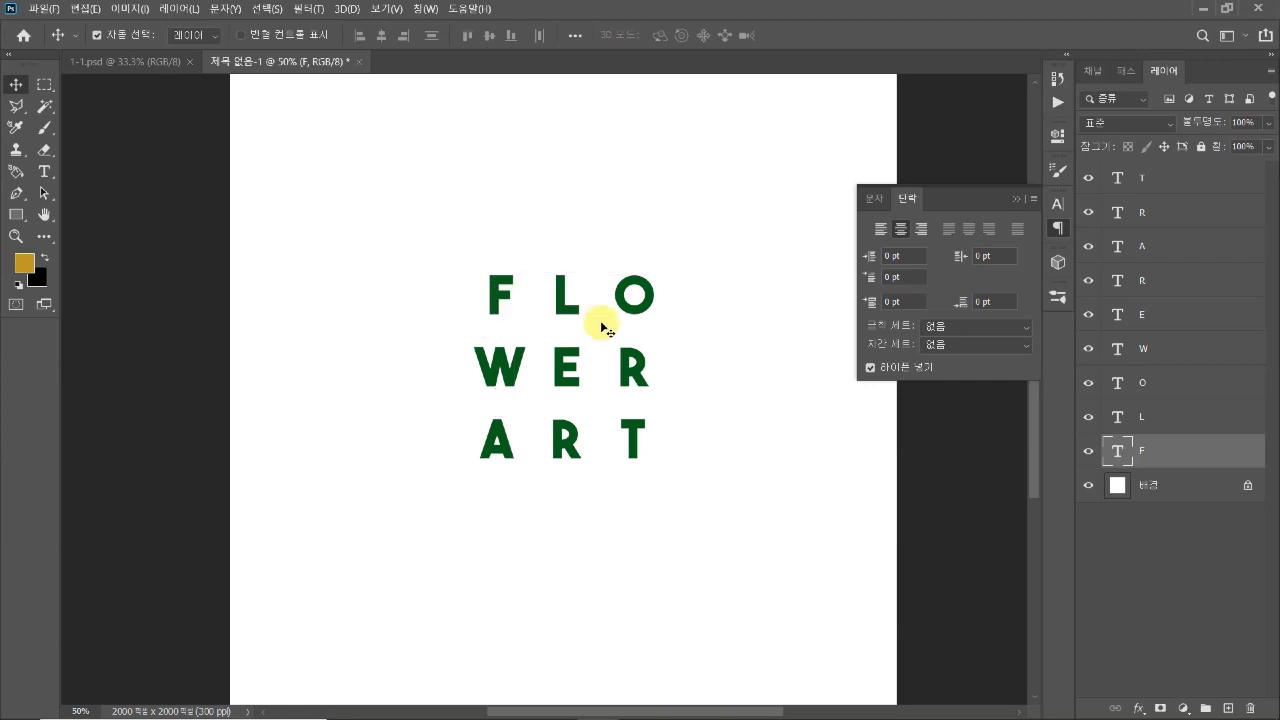
pyautogui.moveTo(517, 374); pyautogui.dragTo(511, 374)
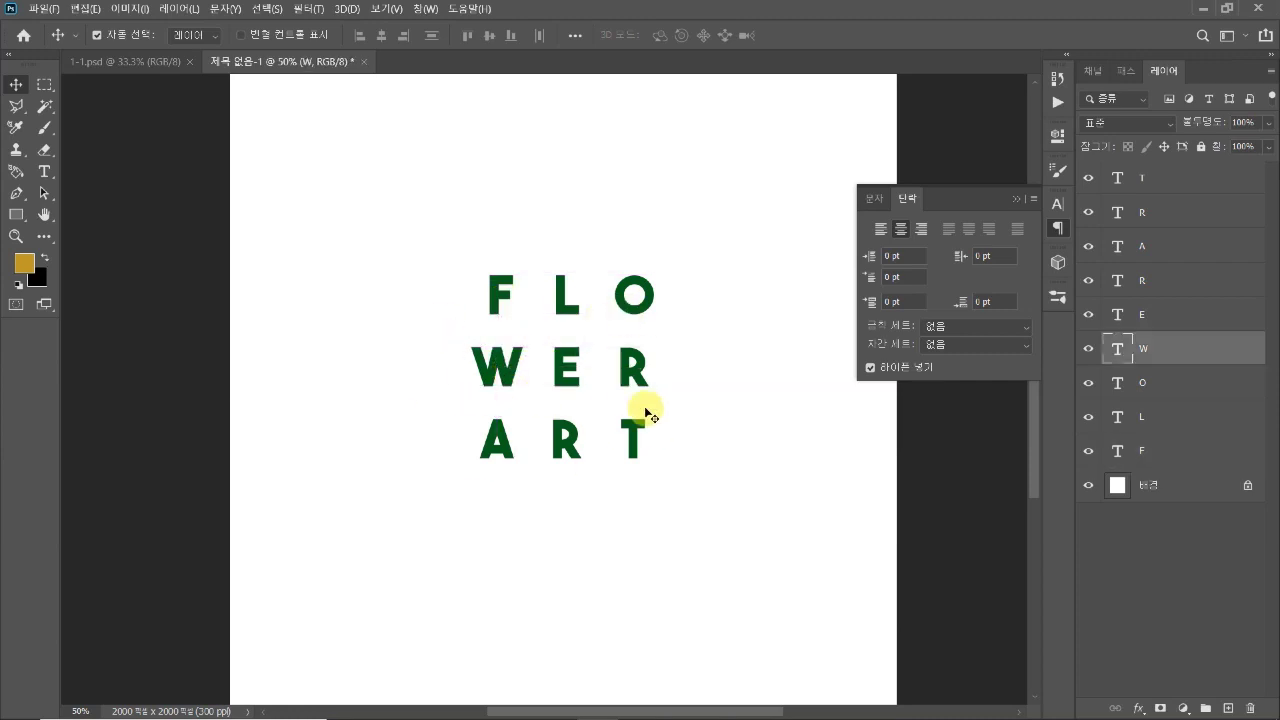
# Step: Resize the letter W with Free Transform so its height matches the neighbouring letter E
pyautogui.press('ctrl')
pyautogui.hotkey('ctrl', 't')
pyautogui.moveTo(497, 342); pyautogui.dragTo(497, 340)
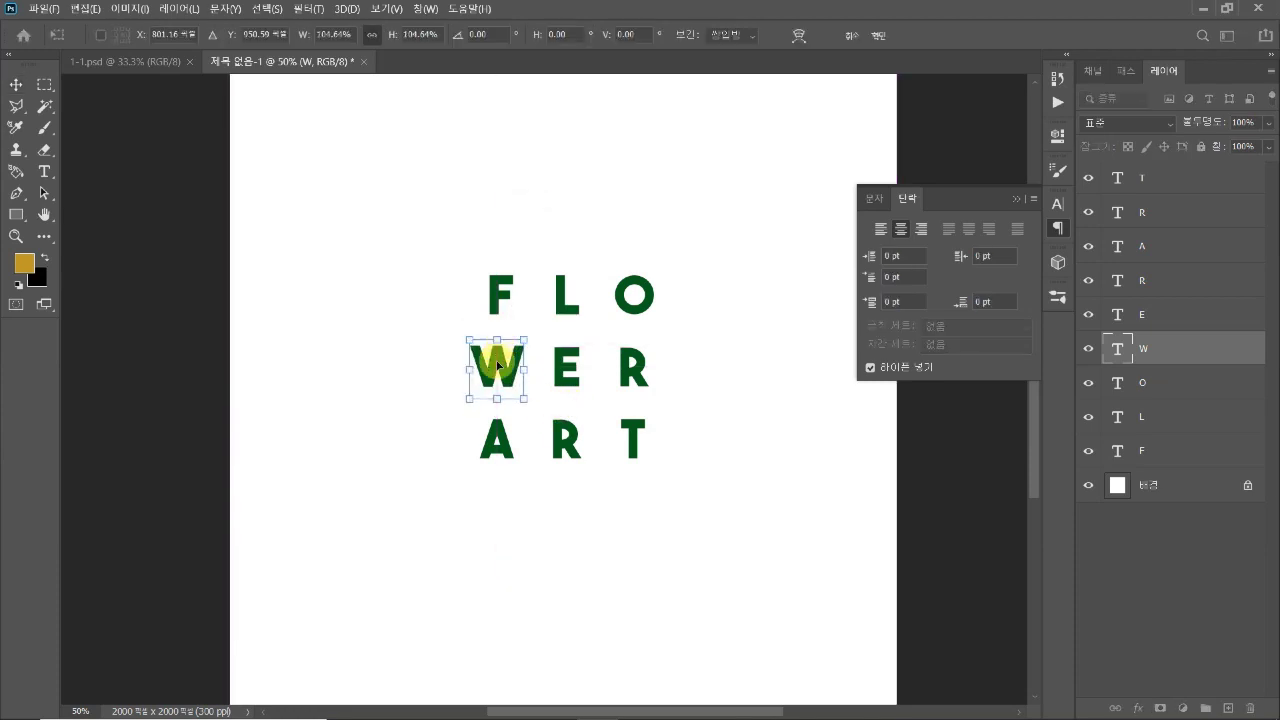
pyautogui.scroll(3, 497, 365)
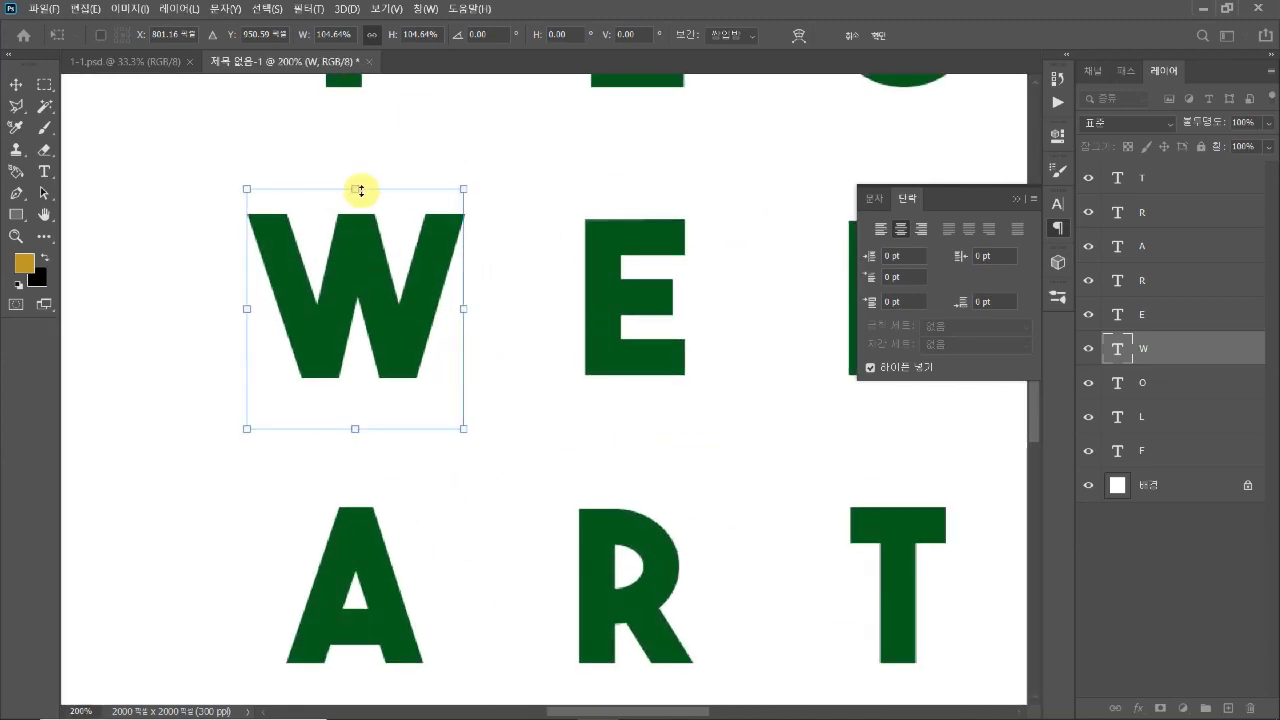
pyautogui.moveTo(358, 184); pyautogui.dragTo(366, 197)
pyautogui.press('Return')
pyautogui.hotkey('ctrl', '-')
pyautogui.hotkey('ctrl', '-')
pyautogui.hotkey('ctrl', '-')
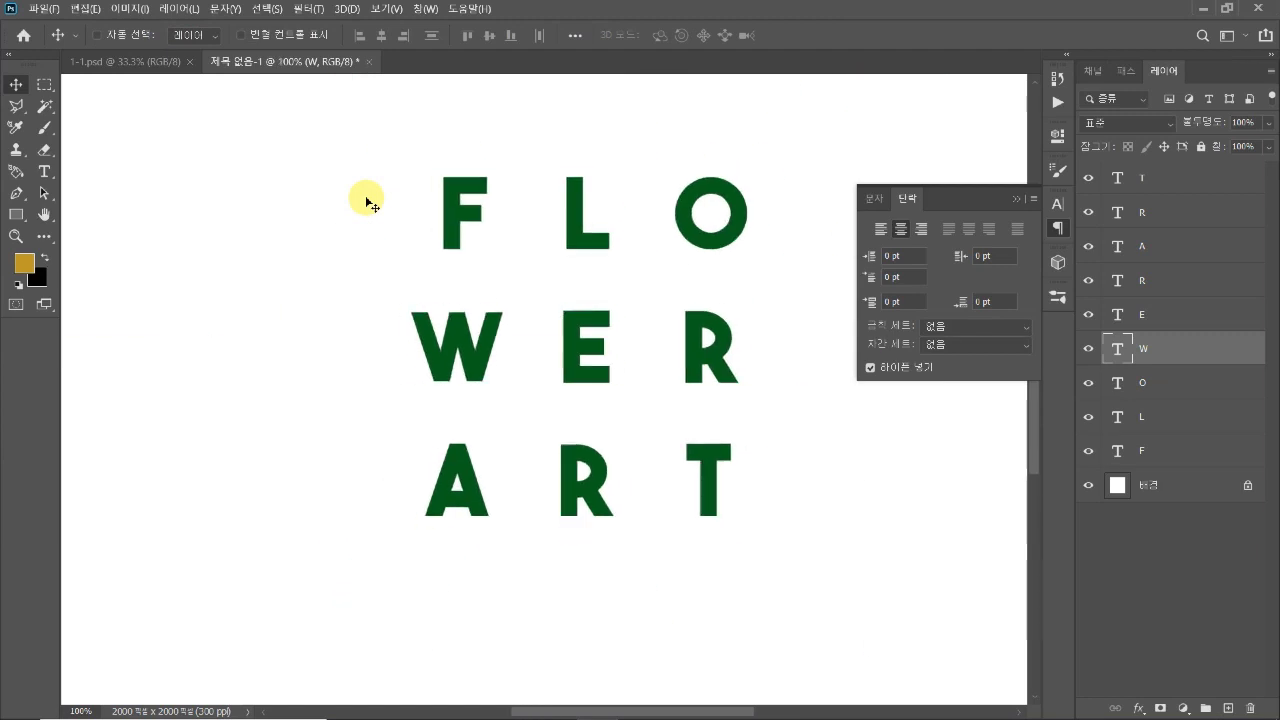
# Step: Nudge the middle row's R and the lower row's A, R and T individually to even out the grid's columns
pyautogui.moveTo(651, 366); pyautogui.dragTo(663, 402)
pyautogui.moveTo(491, 457); pyautogui.dragTo(496, 467)
pyautogui.moveTo(576, 457); pyautogui.dragTo(582, 457)
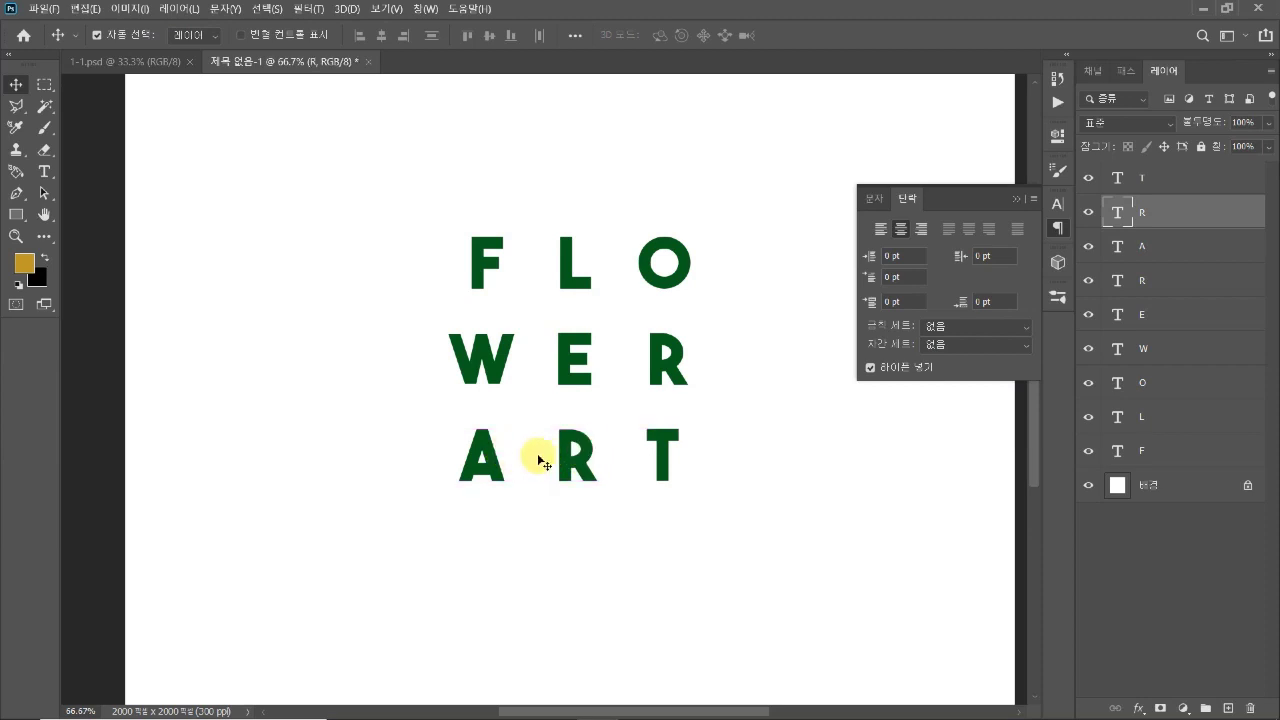
pyautogui.moveTo(663, 446); pyautogui.dragTo(669, 440)
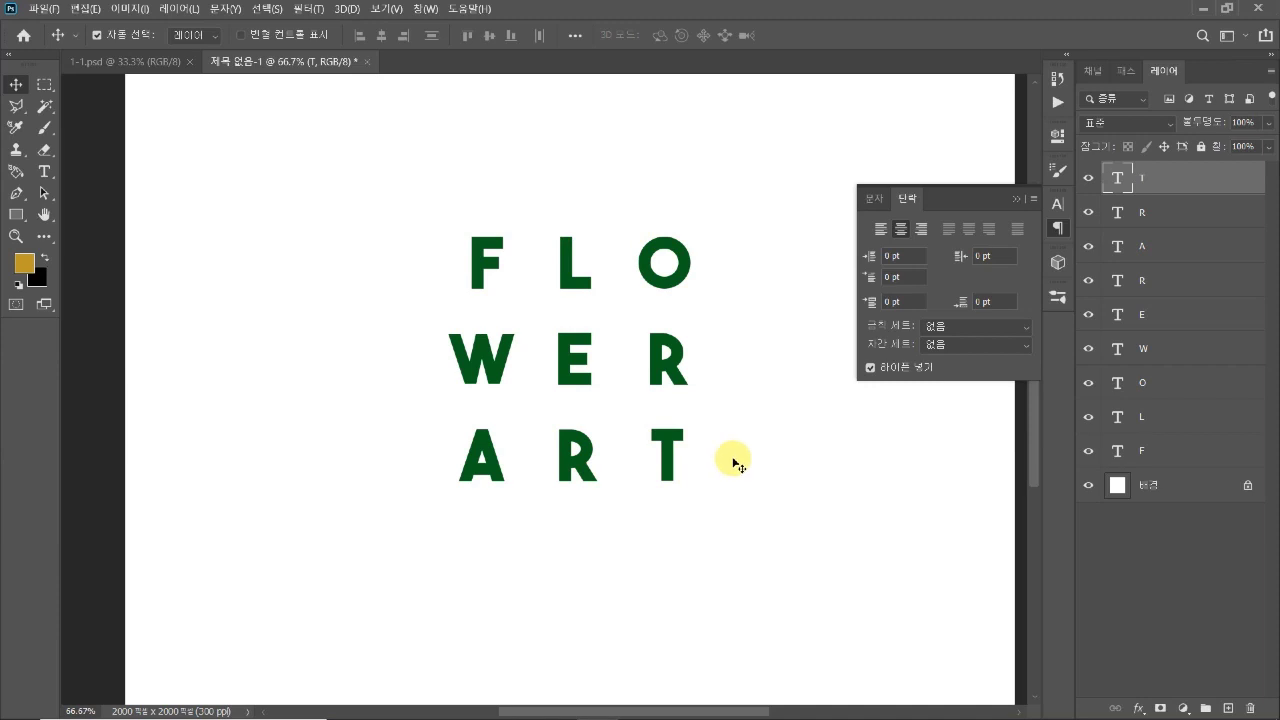
pyautogui.click(670, 376)
pyautogui.moveTo(670, 376); pyautogui.dragTo(663, 363)
pyautogui.moveTo(666, 449); pyautogui.dragTo(668, 461)
pyautogui.moveTo(666, 462); pyautogui.dragTo(665, 461)
pyautogui.hotkey('ctrl', '-')
pyautogui.hotkey('ctrl', '-')
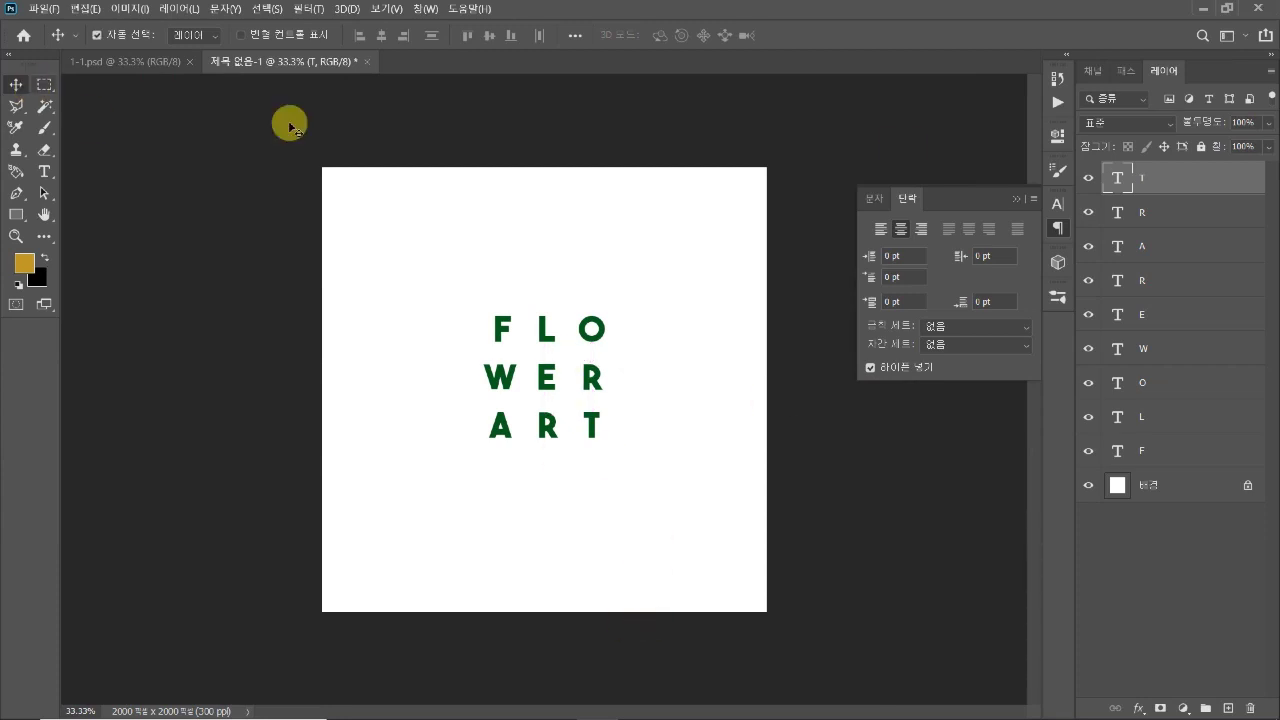
# Step: Turn off Auto-Select and shift the third column's letters O, R and T together slightly to the left
pyautogui.click(108, 35)
pyautogui.moveTo(573, 275); pyautogui.dragTo(1190, 543)
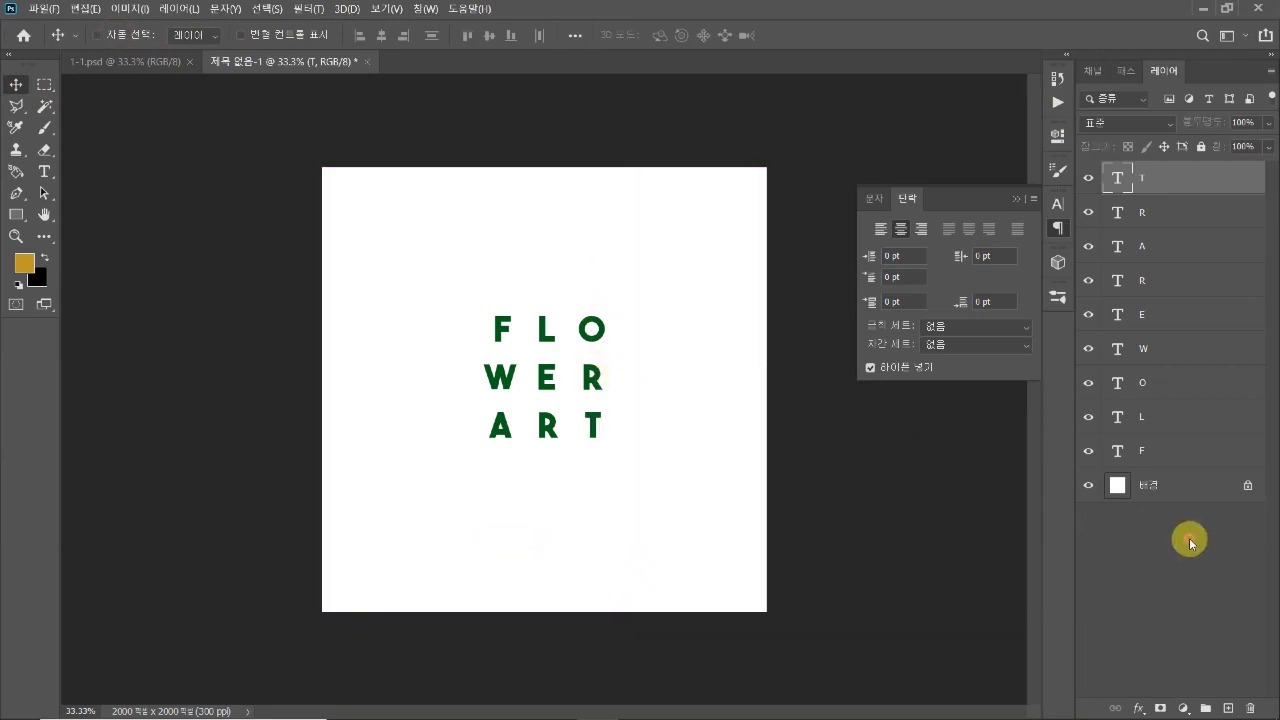
pyautogui.click(1190, 543)
pyautogui.click(1157, 387)
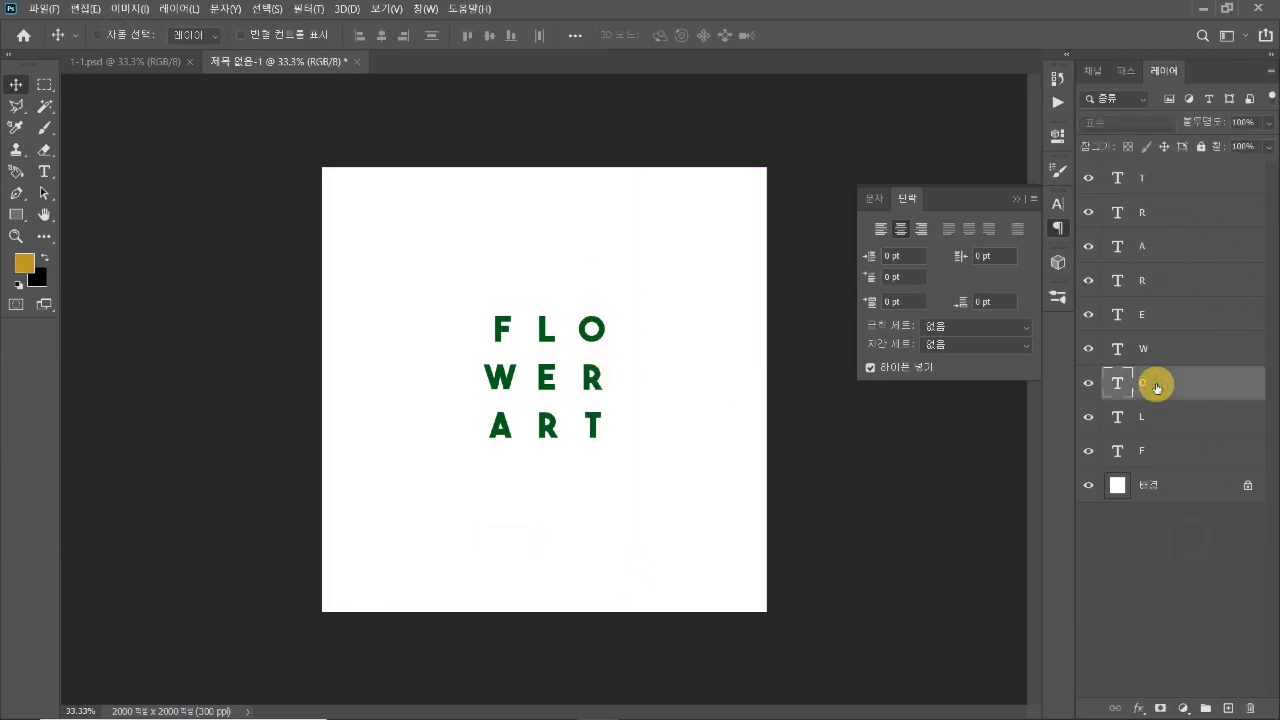
pyautogui.keyDown('ctrl'); pyautogui.click(1154, 280); pyautogui.keyUp('ctrl')
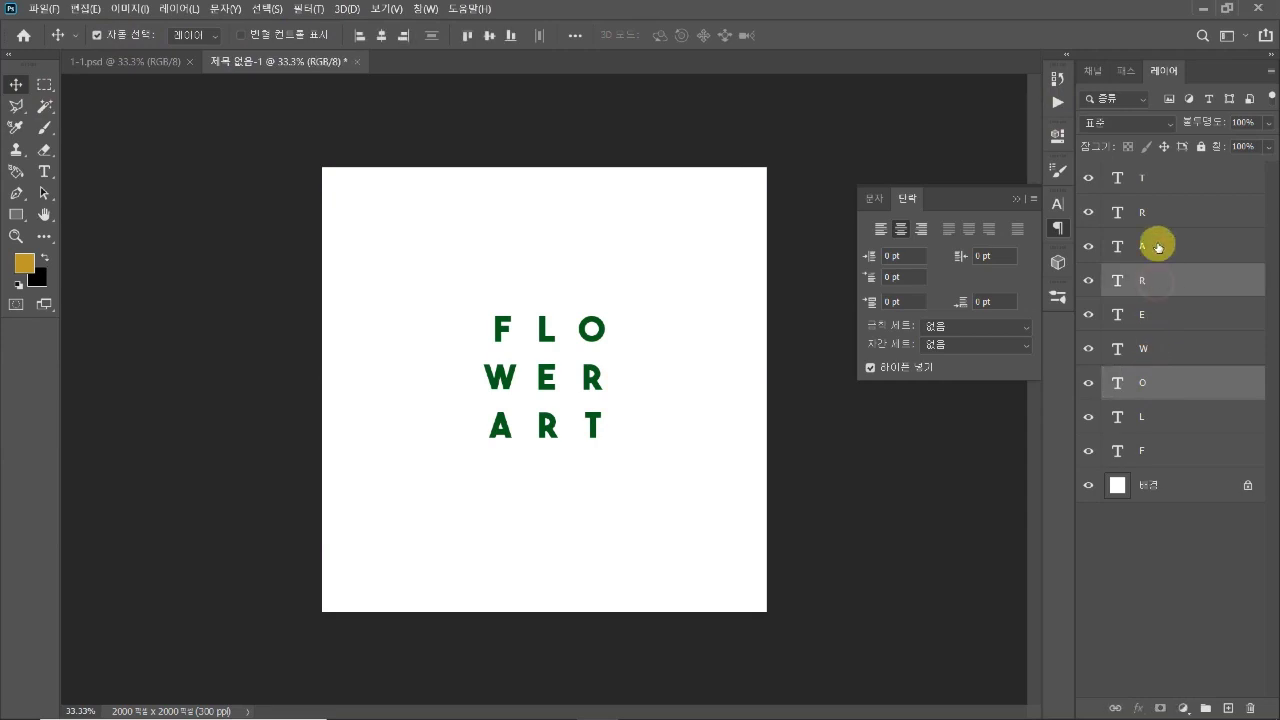
pyautogui.keyDown('ctrl'); pyautogui.click(1156, 177); pyautogui.keyUp('ctrl')
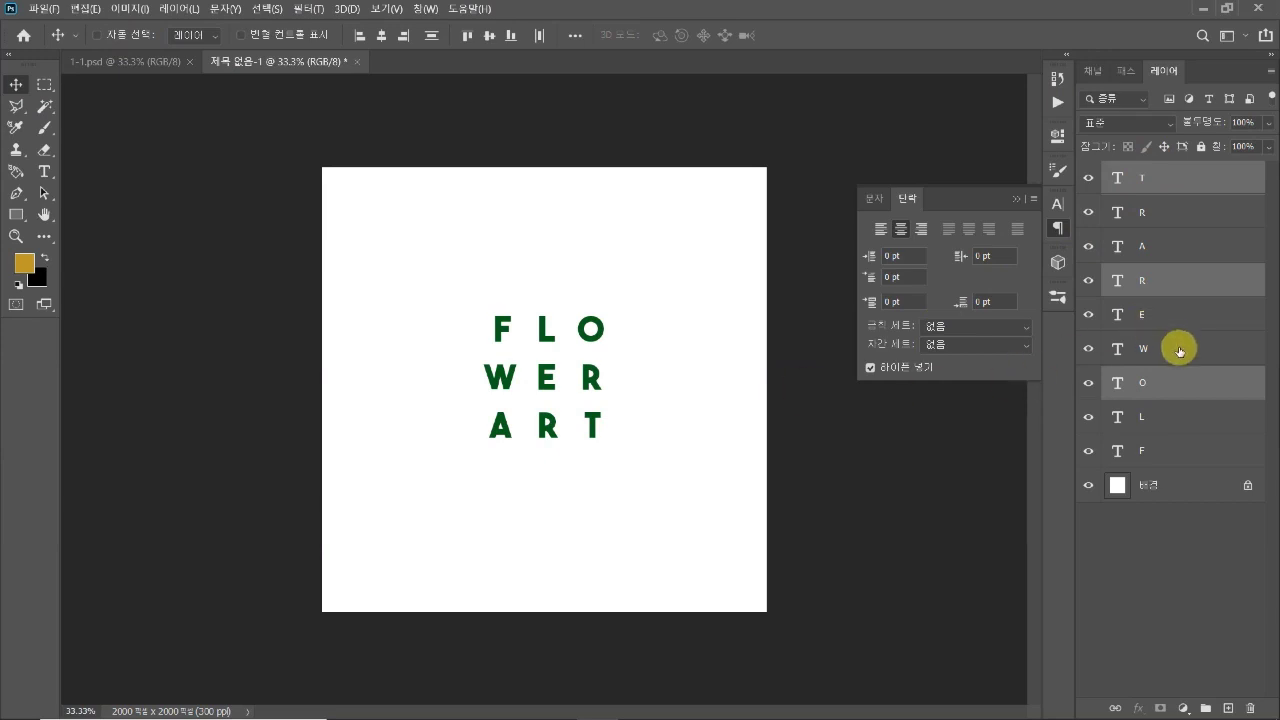
# Step: Shift the first column's letters F, W and A together slightly to the left
pyautogui.click(1168, 442)
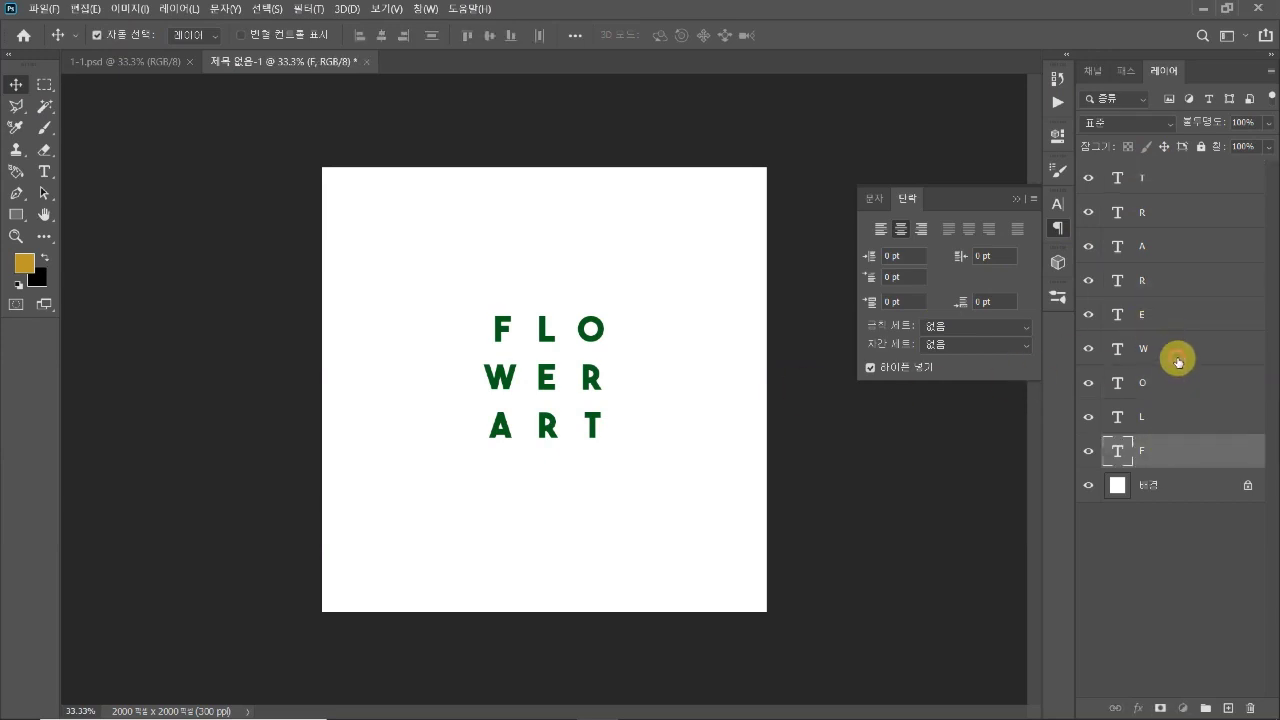
pyautogui.keyDown('ctrl'); pyautogui.click(1178, 361); pyautogui.keyUp('ctrl')
pyautogui.keyDown('ctrl'); pyautogui.click(1157, 254); pyautogui.keyUp('ctrl')
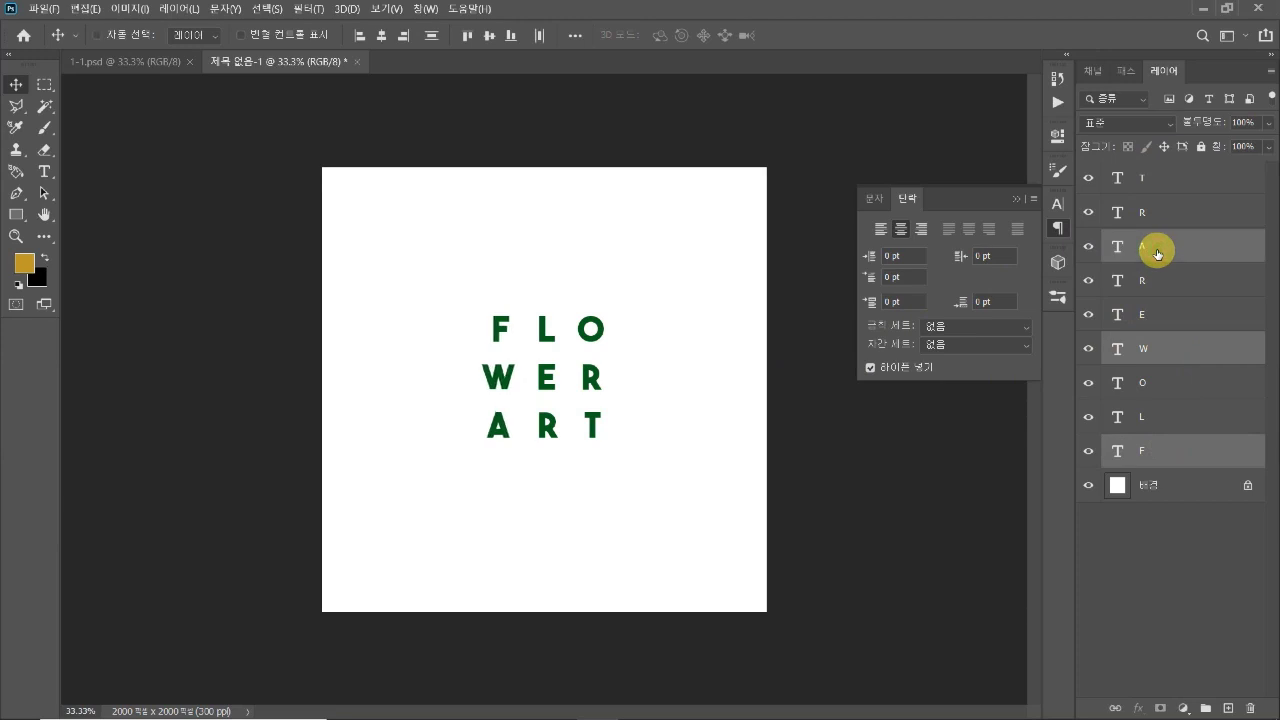
pyautogui.click(1169, 548)
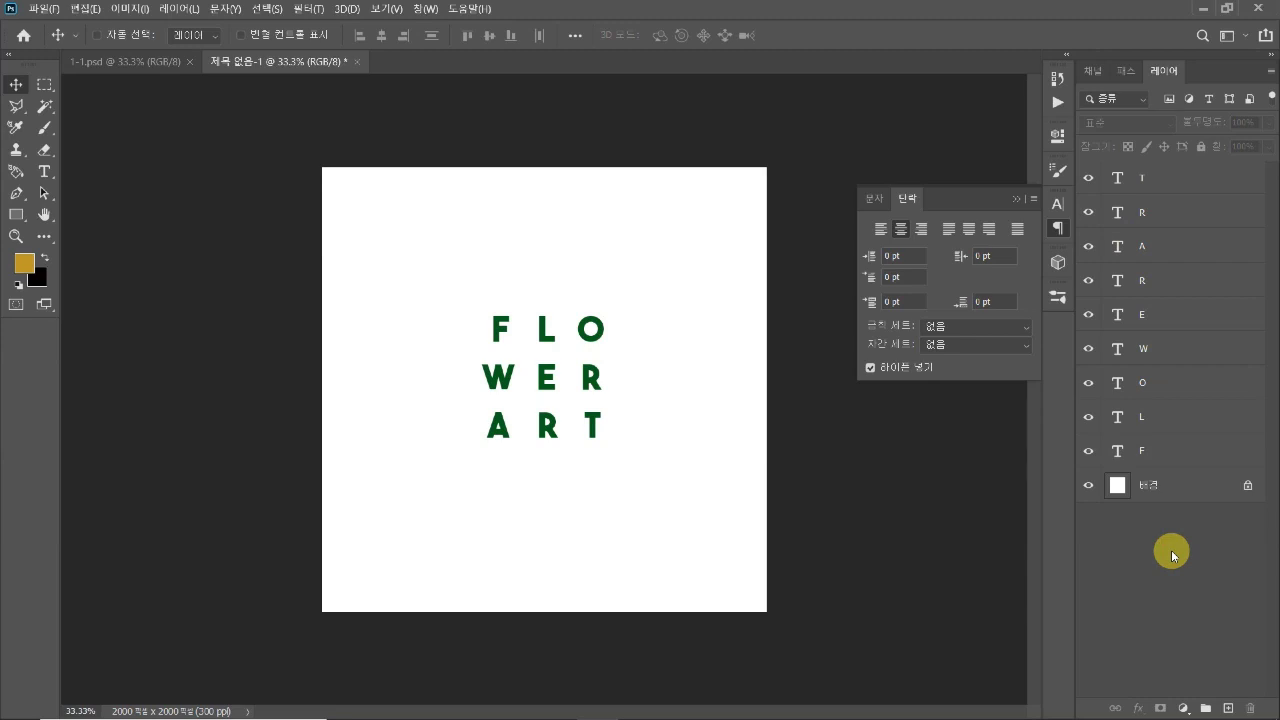
# Step: Group the nine letter layers and nudge the group to center it on the canvas
pyautogui.click(1211, 181)
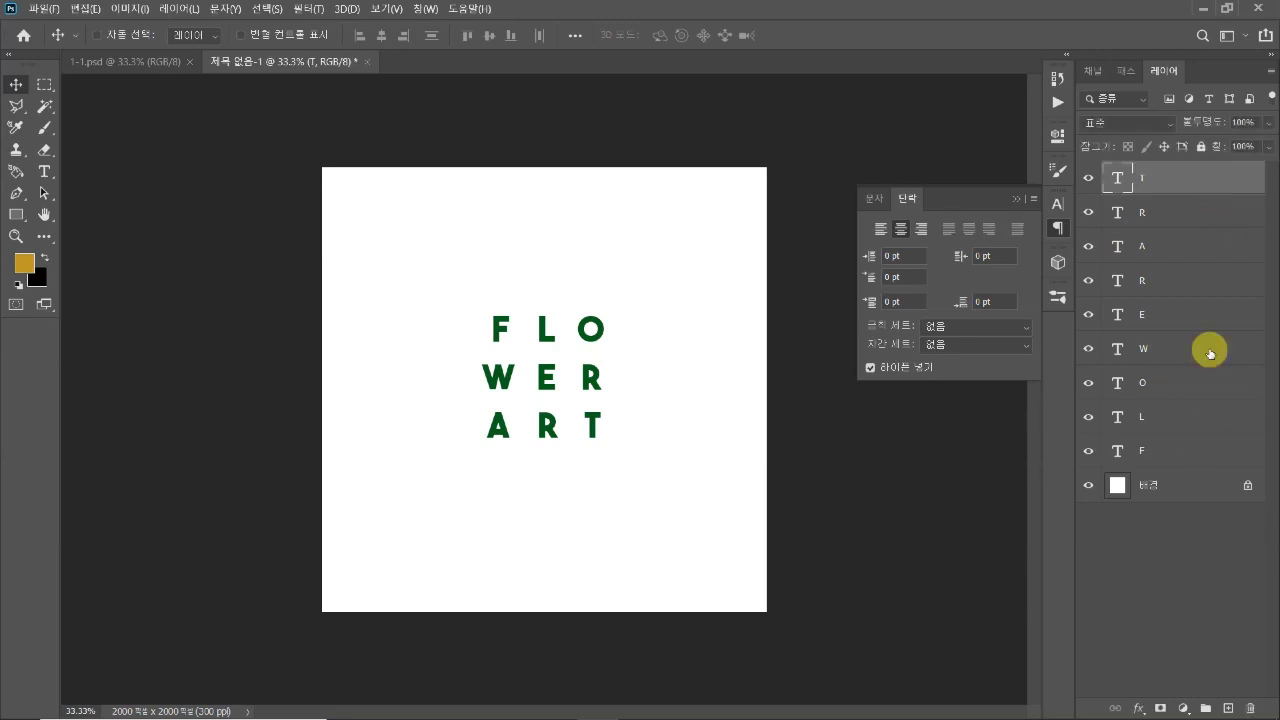
pyautogui.keyDown('shift'); pyautogui.click(1194, 454); pyautogui.keyUp('shift')
pyautogui.hotkey('ctrl', 'g')
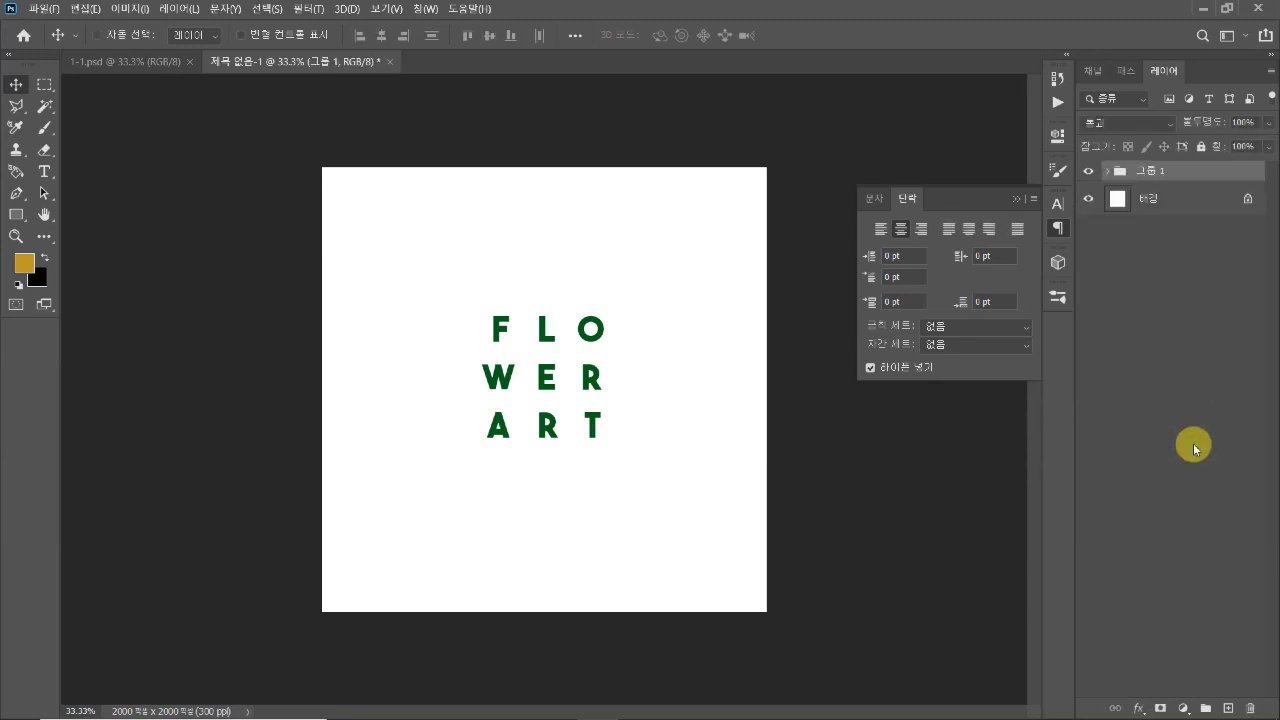
pyautogui.moveTo(545, 388)
pyautogui.mouseDown()
pyautogui.moveTo(541, 352)
pyautogui.moveTo(543, 380)
pyautogui.mouseUp()
pyautogui.click(1230, 330)
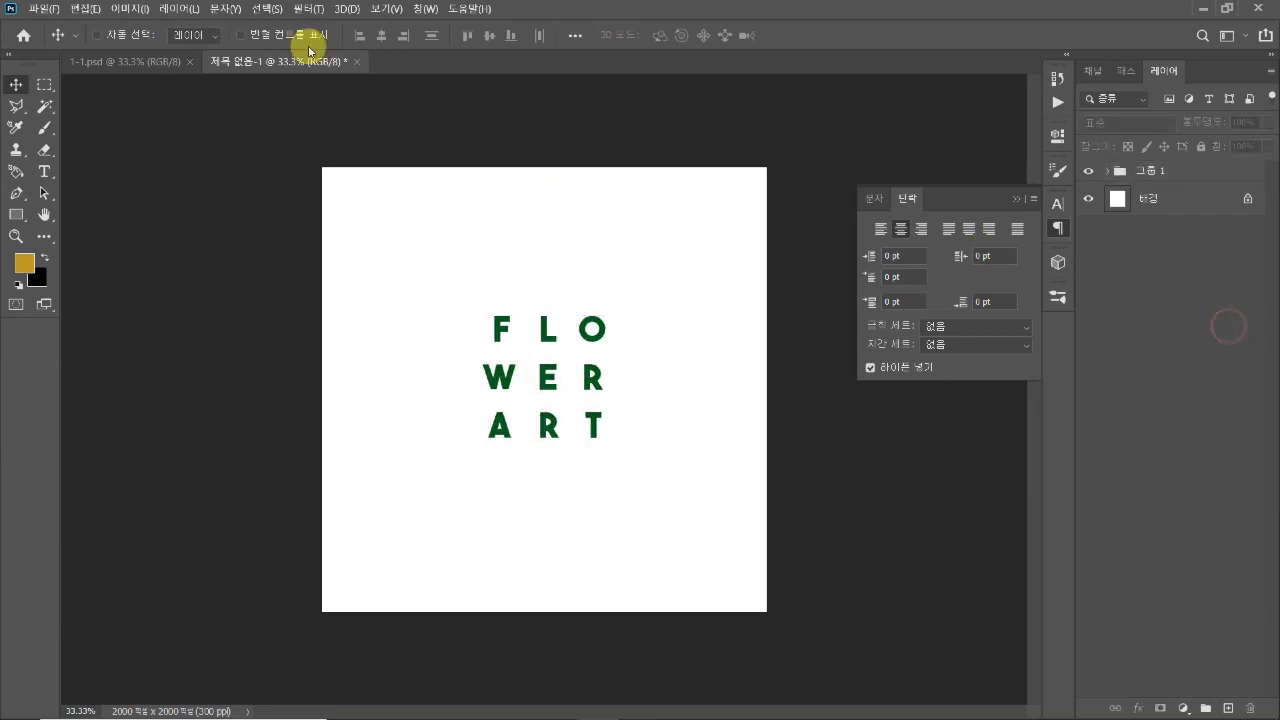
# Step: Draw a white-filled square of 861 × 861 px around the letters and place its layer beneath the letter group
pyautogui.click(13, 214)
pyautogui.moveTo(451, 282); pyautogui.dragTo(642, 487)
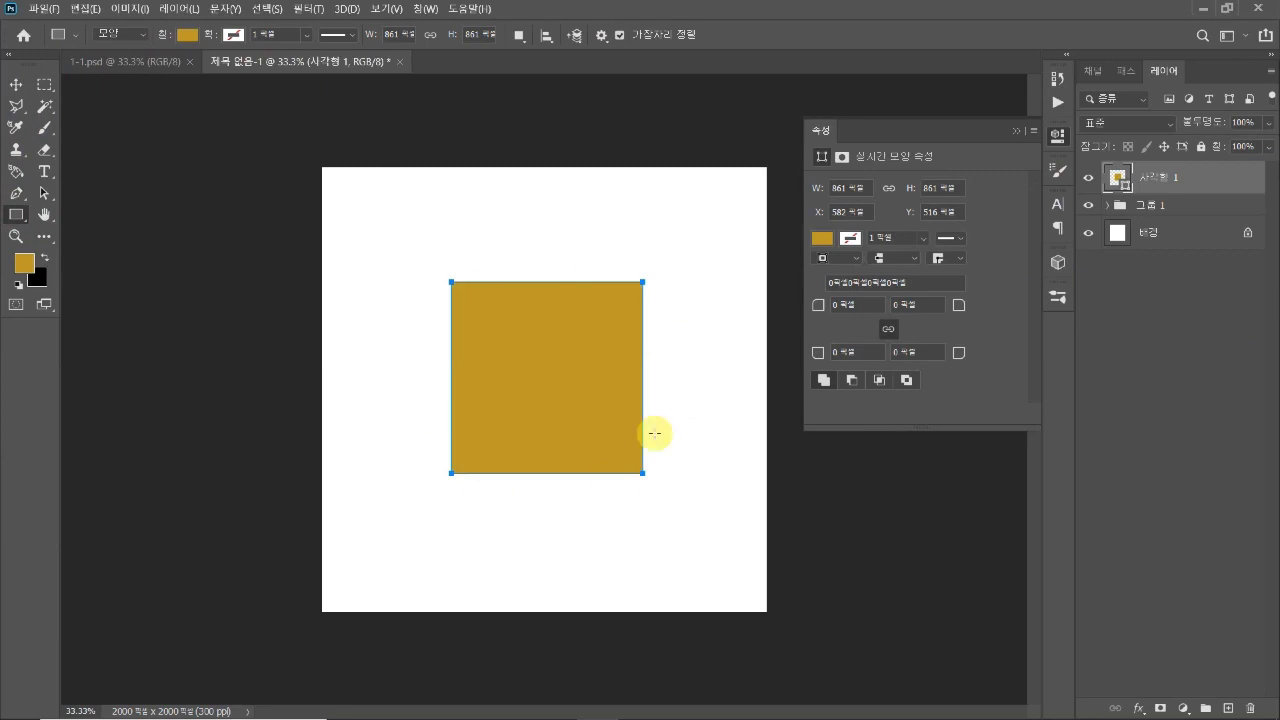
pyautogui.click(822, 238)
pyautogui.click(843, 326)
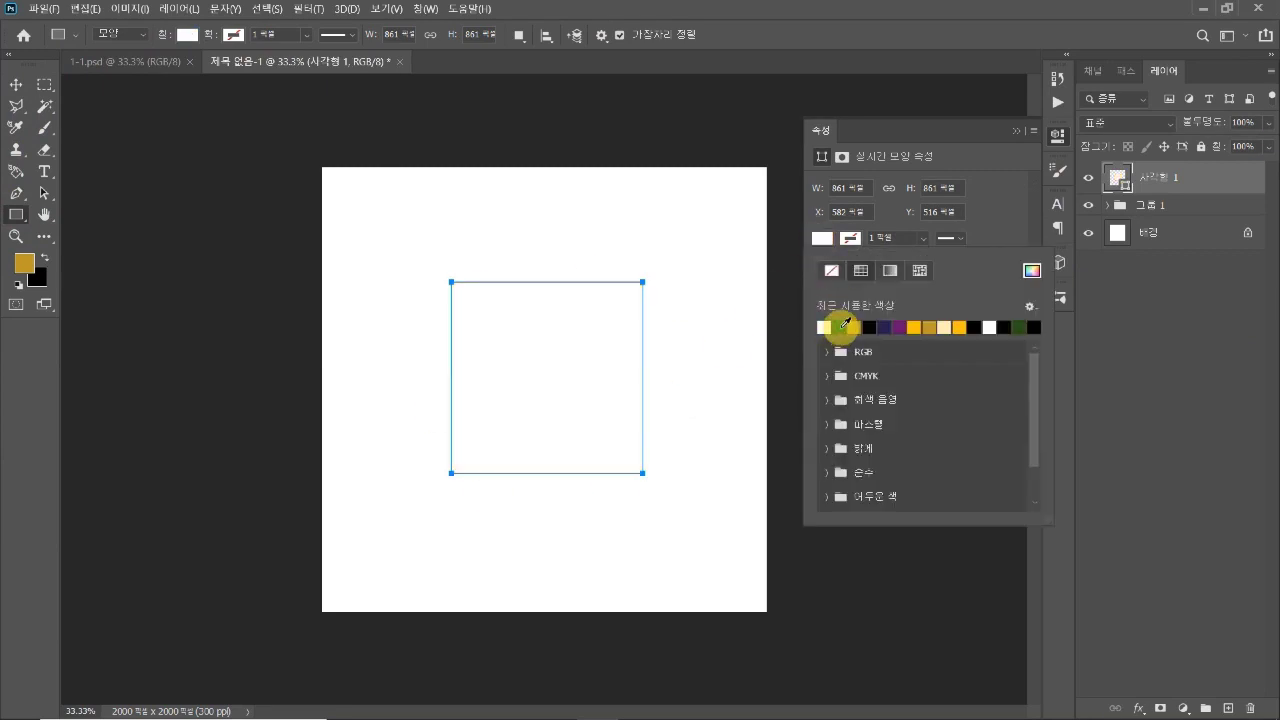
pyautogui.press('Escape')
pyautogui.press('v')
pyautogui.moveTo(1171, 178); pyautogui.dragTo(1175, 201)
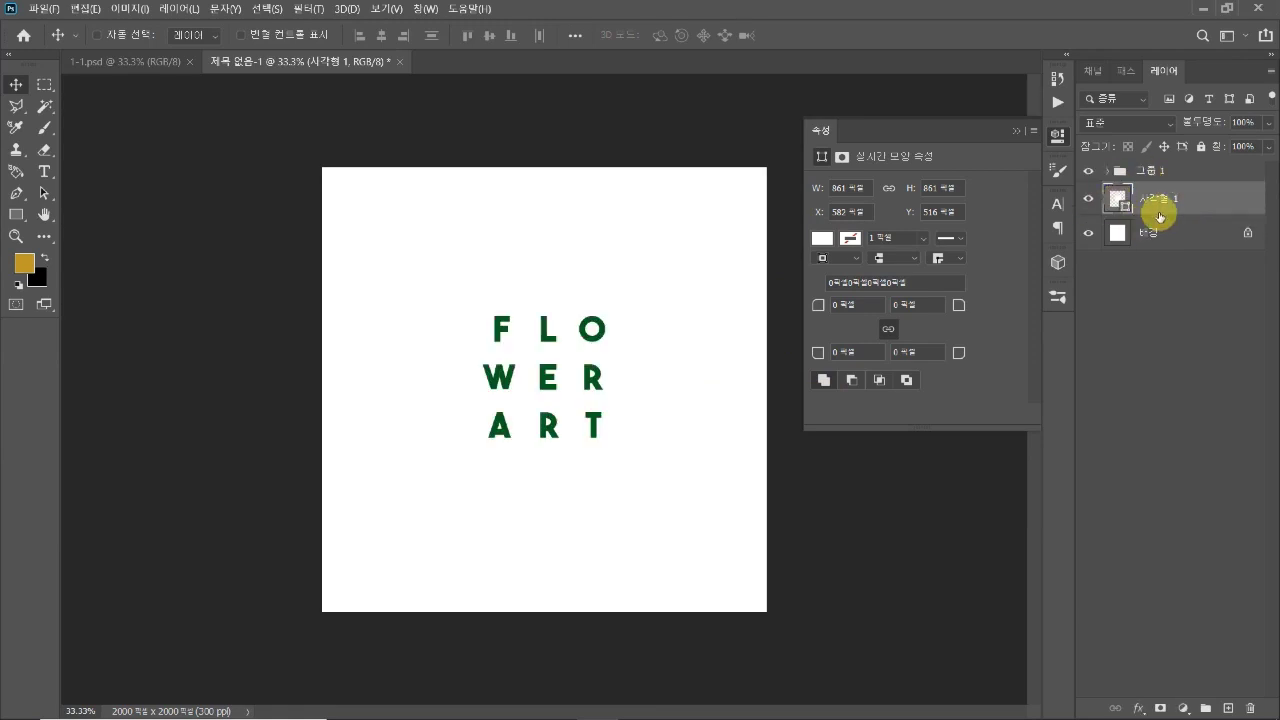
# Step: Add a drop shadow to the white square, angled at 131° with 20% opacity, 29 px distance and 27 px size
pyautogui.doubleClick(1249, 201)
pyautogui.moveTo(934, 126); pyautogui.dragTo(1117, 138)
pyautogui.click(737, 442)
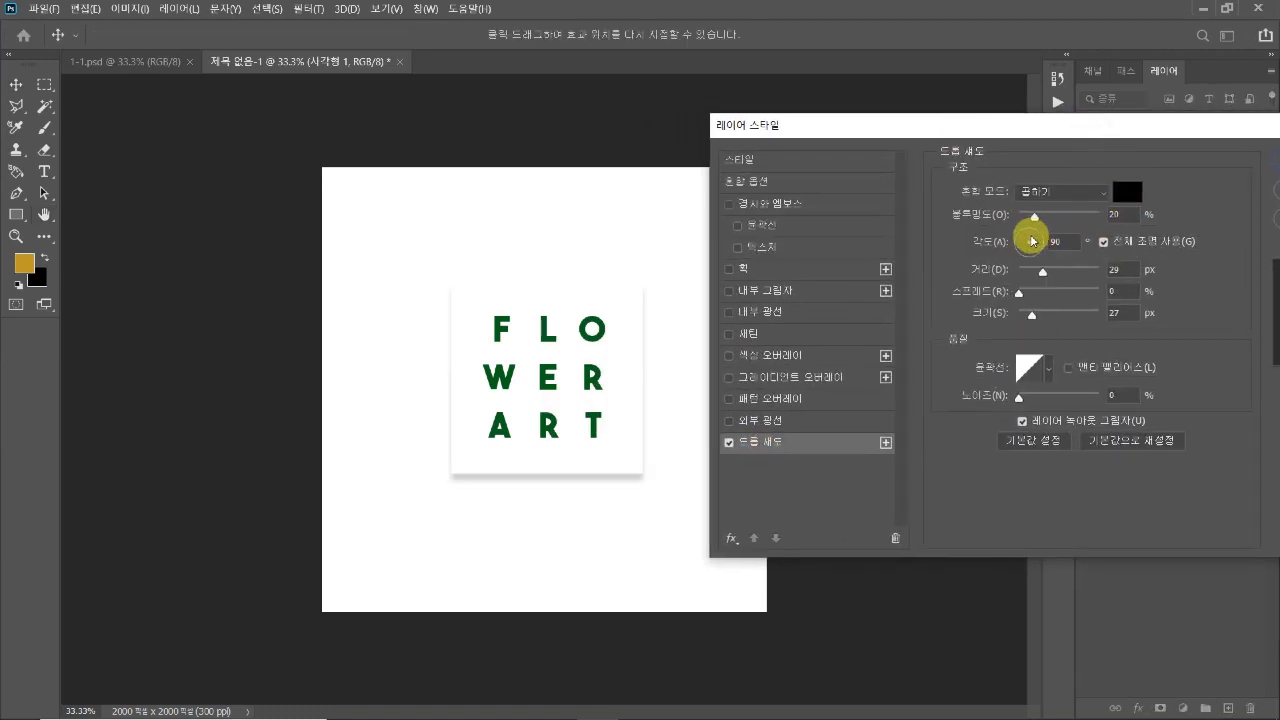
pyautogui.moveTo(1022, 237); pyautogui.dragTo(1025, 238)
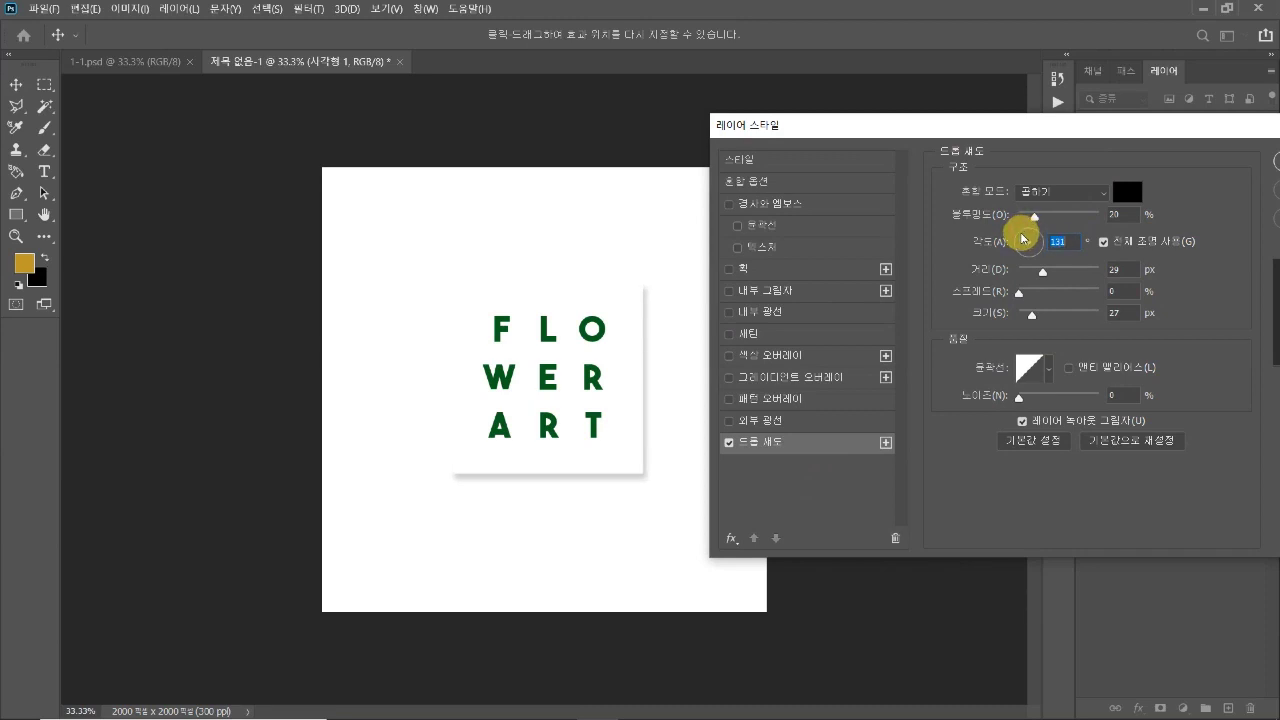
pyautogui.moveTo(1058, 120); pyautogui.dragTo(1014, 130)
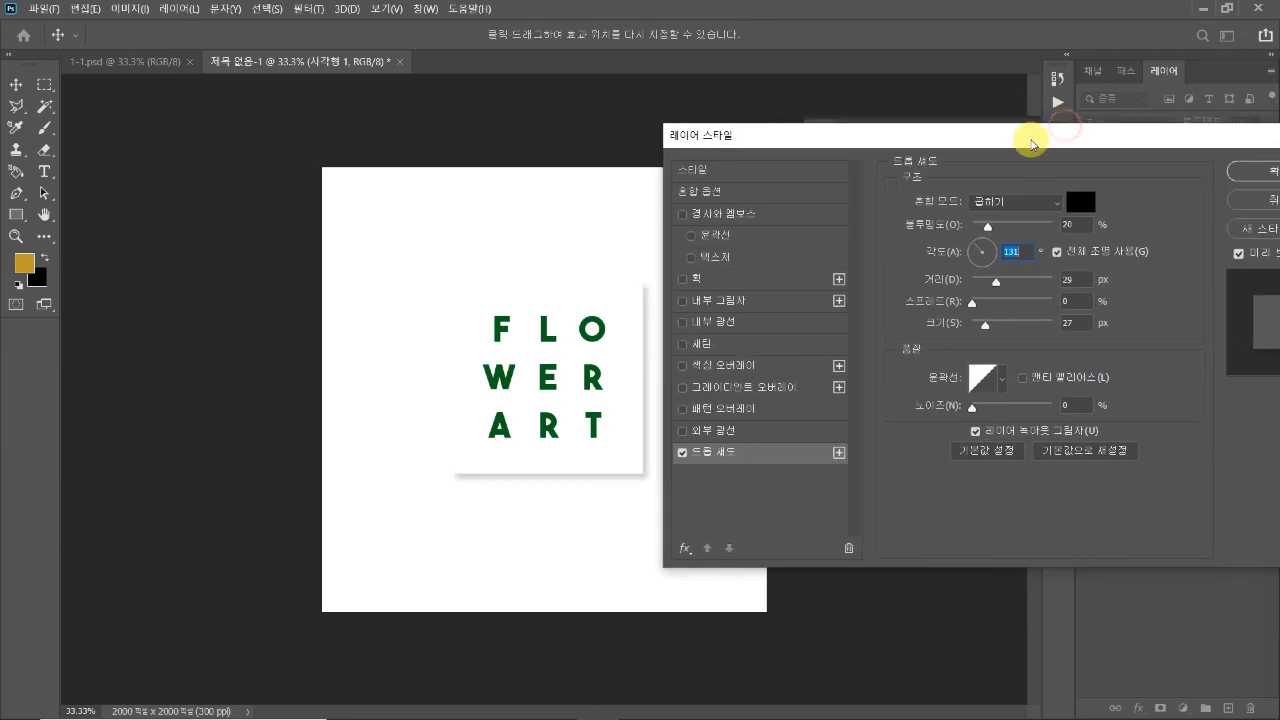
pyautogui.click(1265, 178)
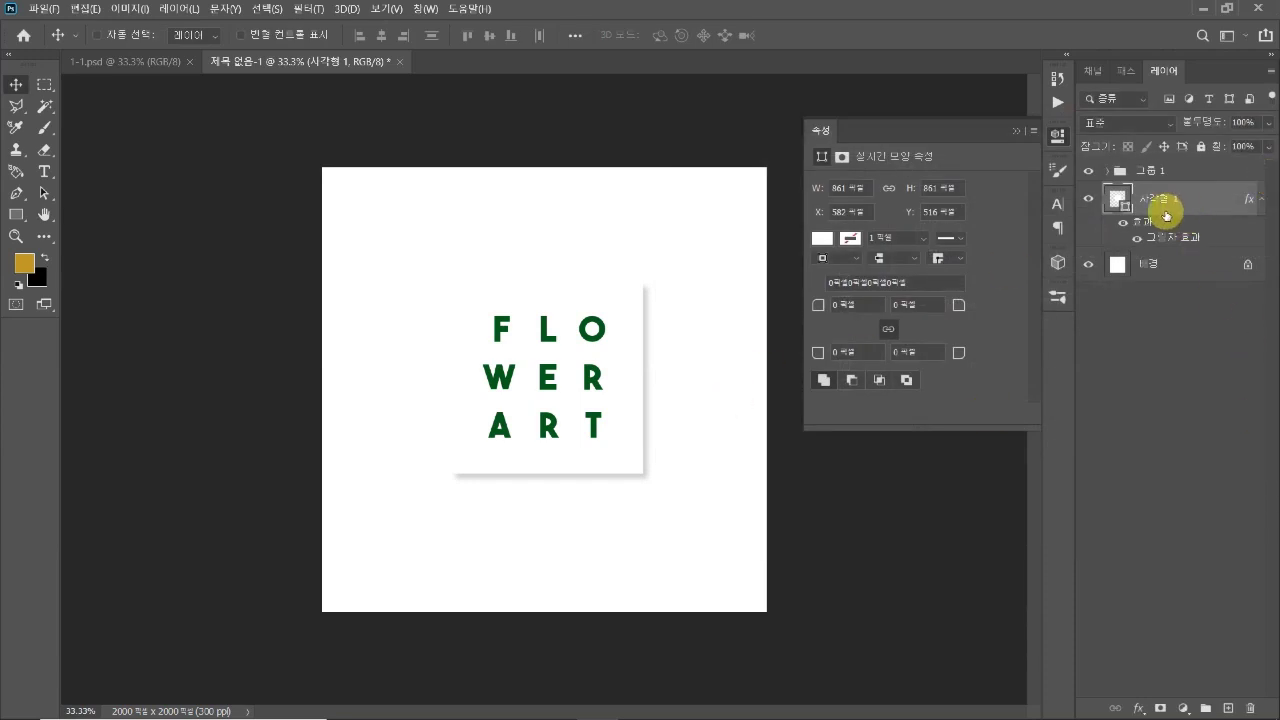
# Step: Unlock the background layer and open the image flowers-4828875_1920
pyautogui.moveTo(643, 384)
pyautogui.mouseDown()
pyautogui.moveTo(630, 378)
pyautogui.moveTo(643, 363)
pyautogui.moveTo(642, 376)
pyautogui.mouseUp()
pyautogui.click(1247, 264)
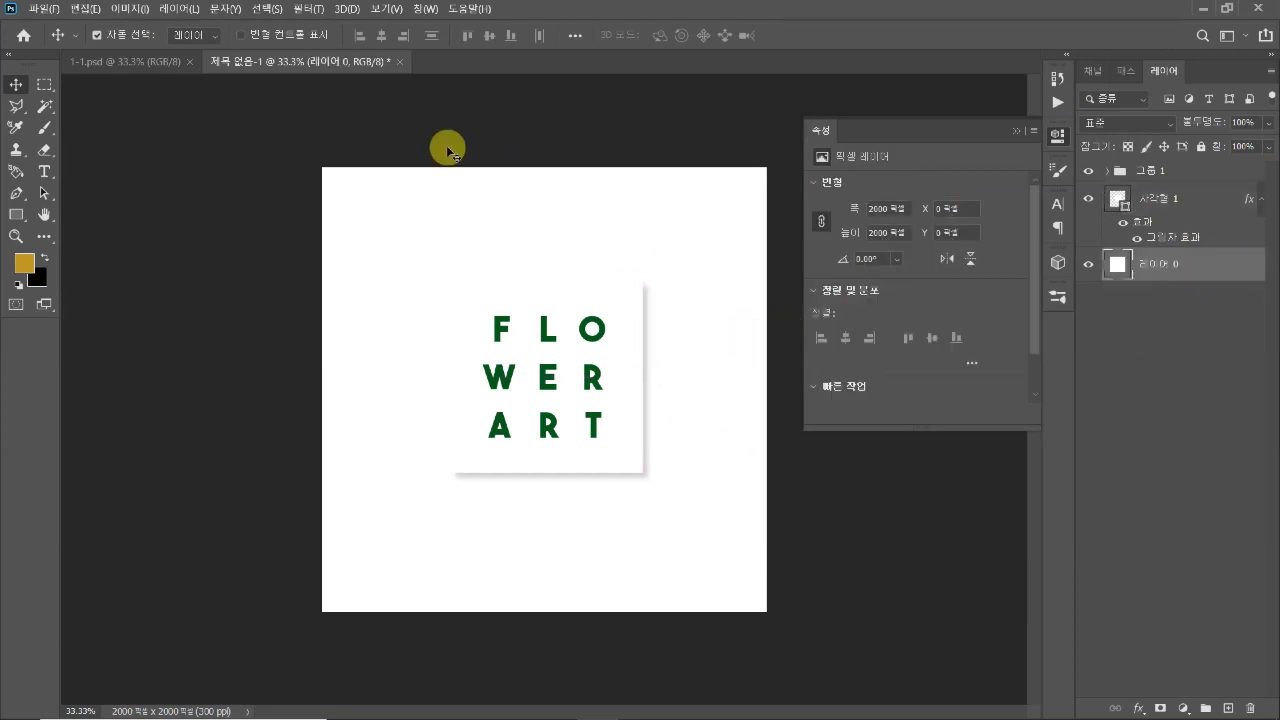
pyautogui.hotkey('ctrl', 'o')
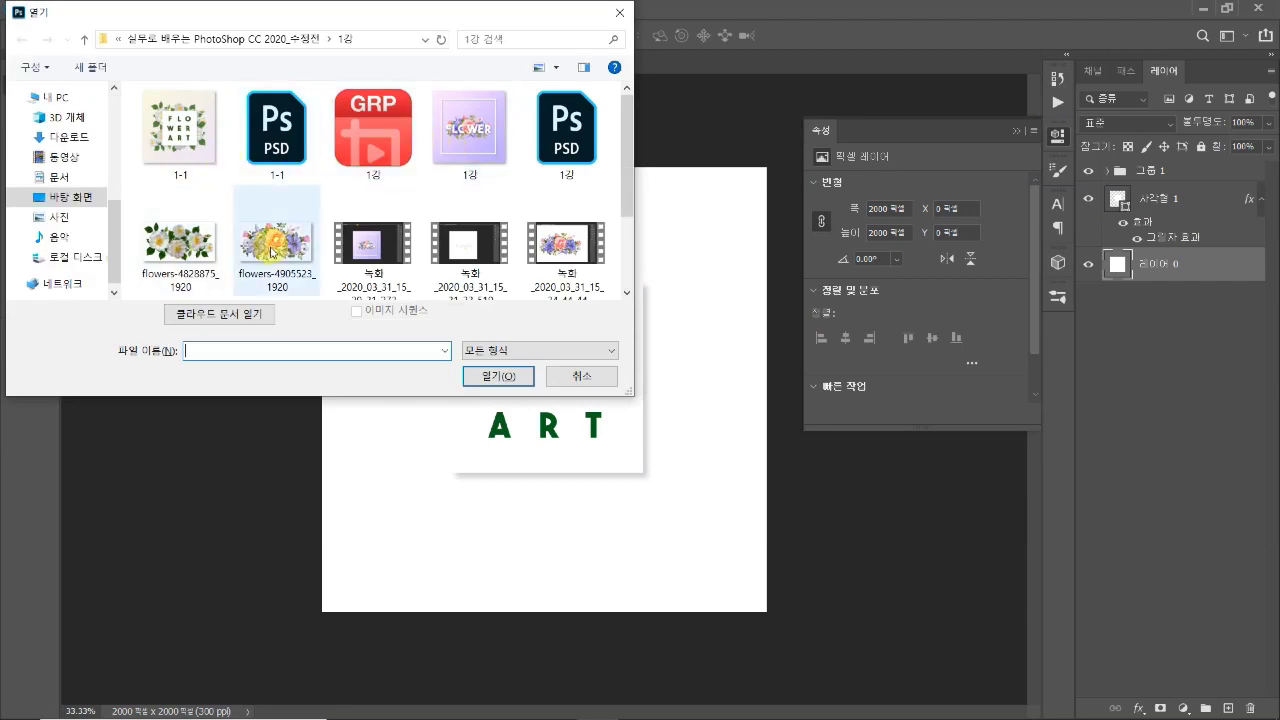
pyautogui.doubleClick(182, 245)
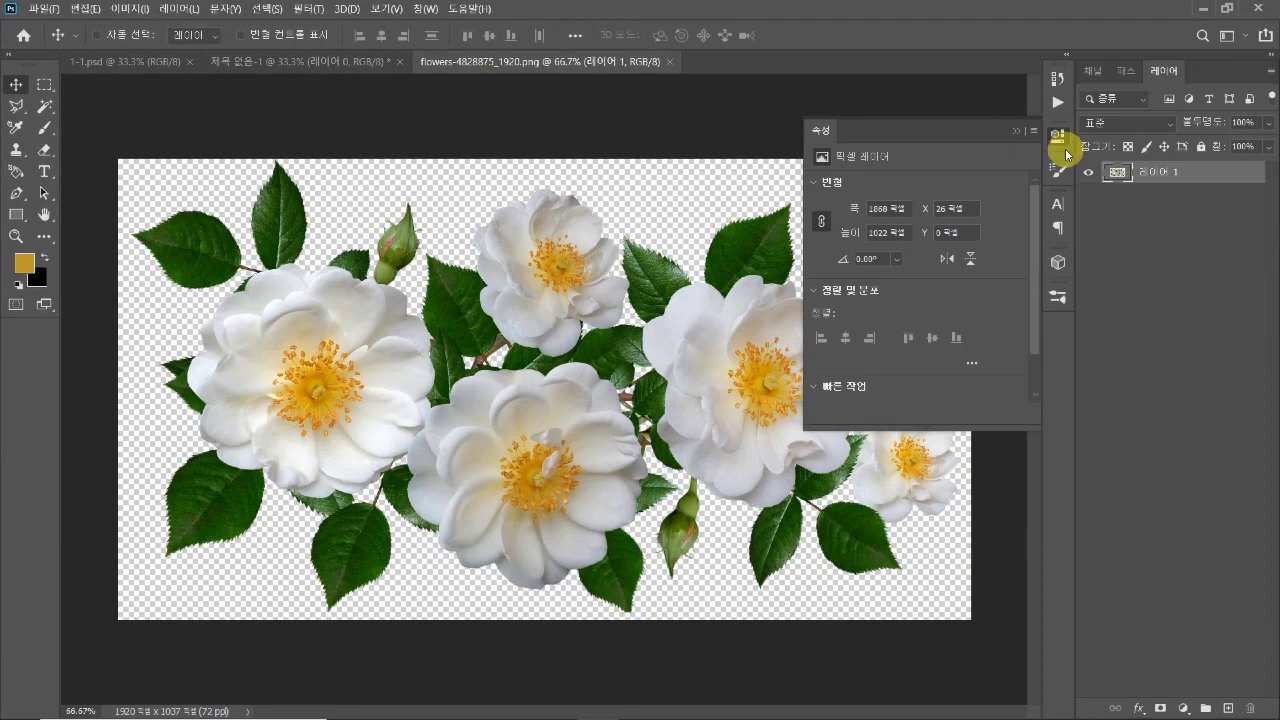
# Step: Copy the white flowers into the letter-grid document, between the square and the background layer, and close the flower image
pyautogui.click(1057, 134)
pyautogui.moveTo(679, 350); pyautogui.dragTo(666, 322)
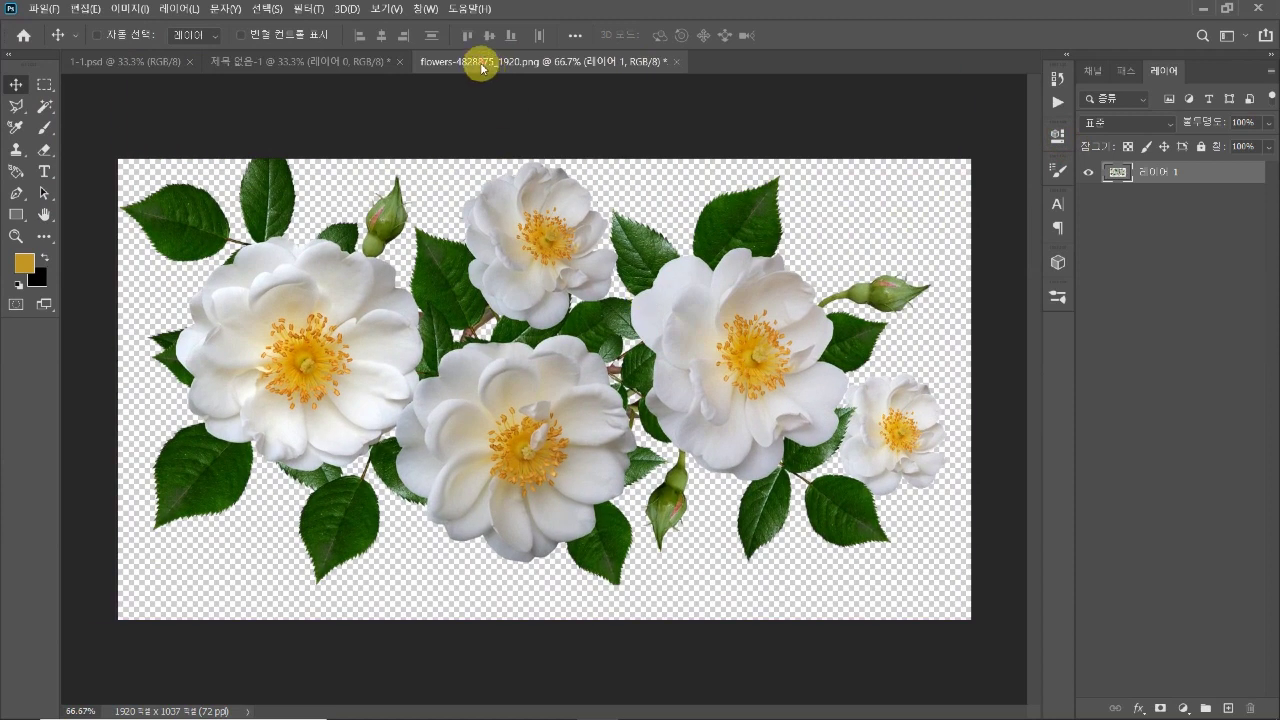
pyautogui.moveTo(481, 67); pyautogui.dragTo(505, 160)
pyautogui.moveTo(700, 371); pyautogui.dragTo(383, 338)
pyautogui.hotkey('ctrl', 'w')
pyautogui.click(689, 292)
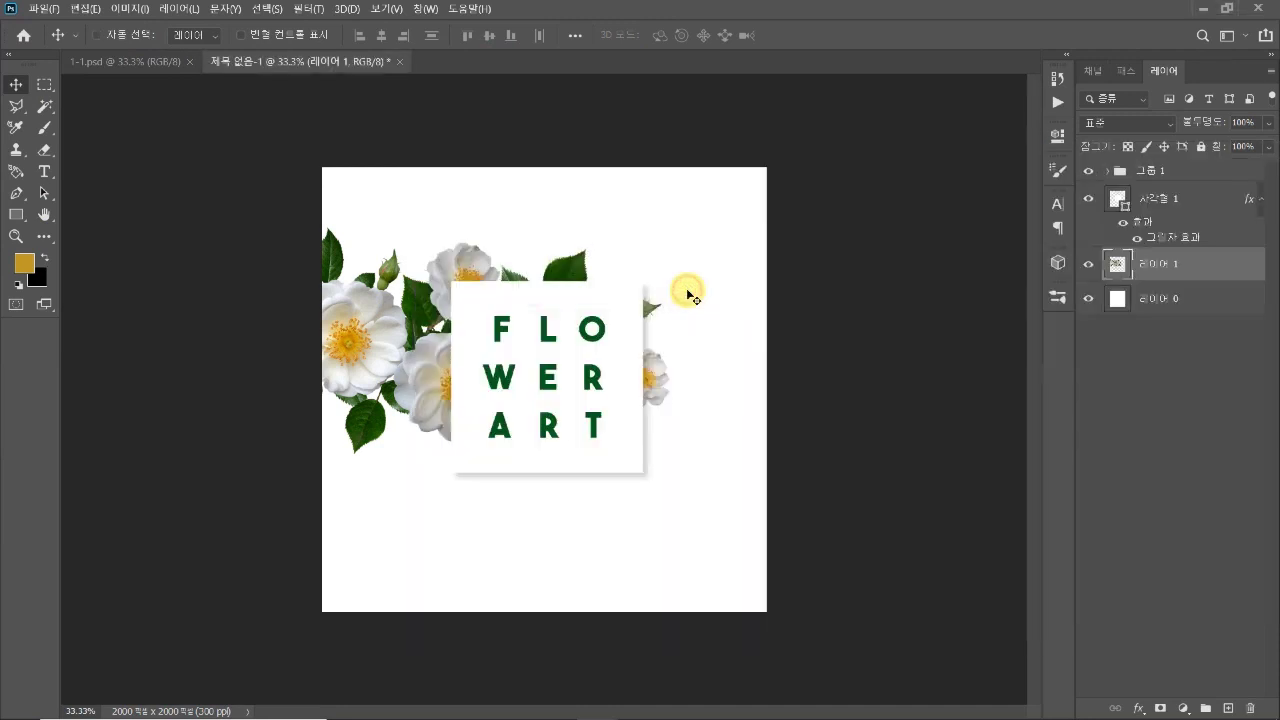
# Step: Scale the flowers to 85.33% and center them horizontally behind the upper part of the square
pyautogui.moveTo(466, 331); pyautogui.dragTo(481, 360)
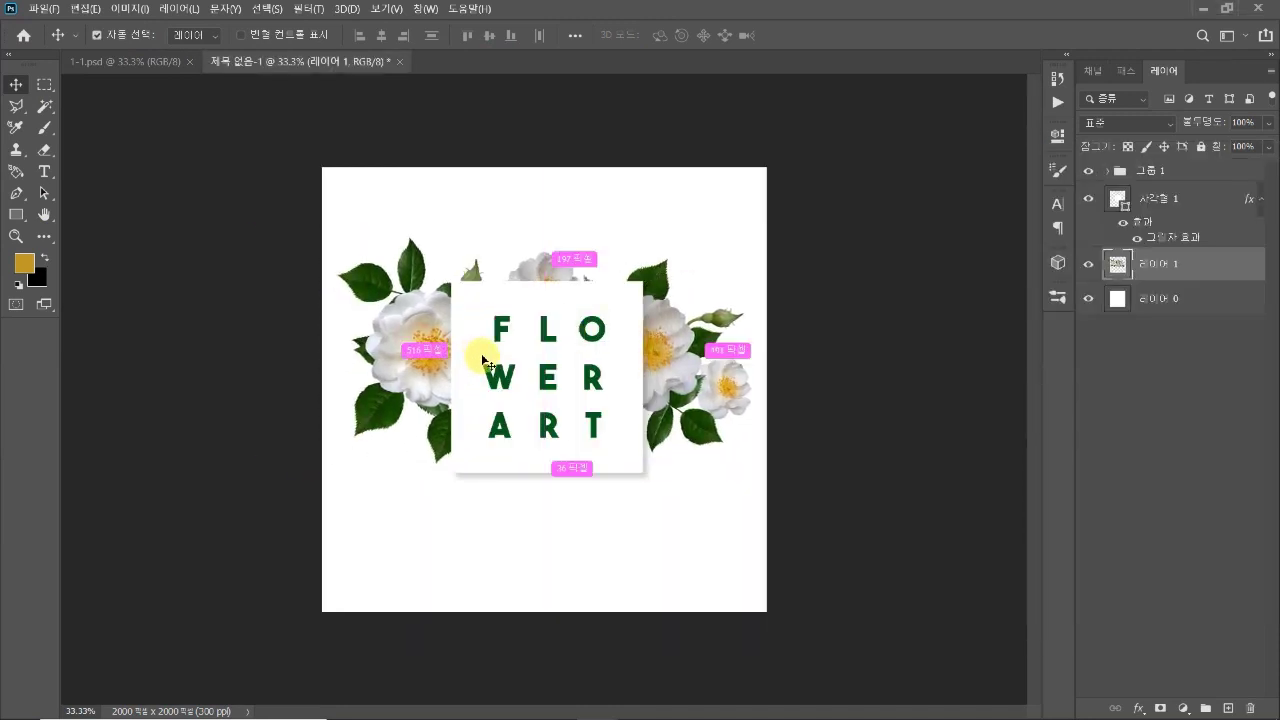
pyautogui.hotkey('ctrl', 't')
pyautogui.moveTo(544, 237); pyautogui.dragTo(544, 270)
pyautogui.moveTo(607, 367); pyautogui.dragTo(657, 347)
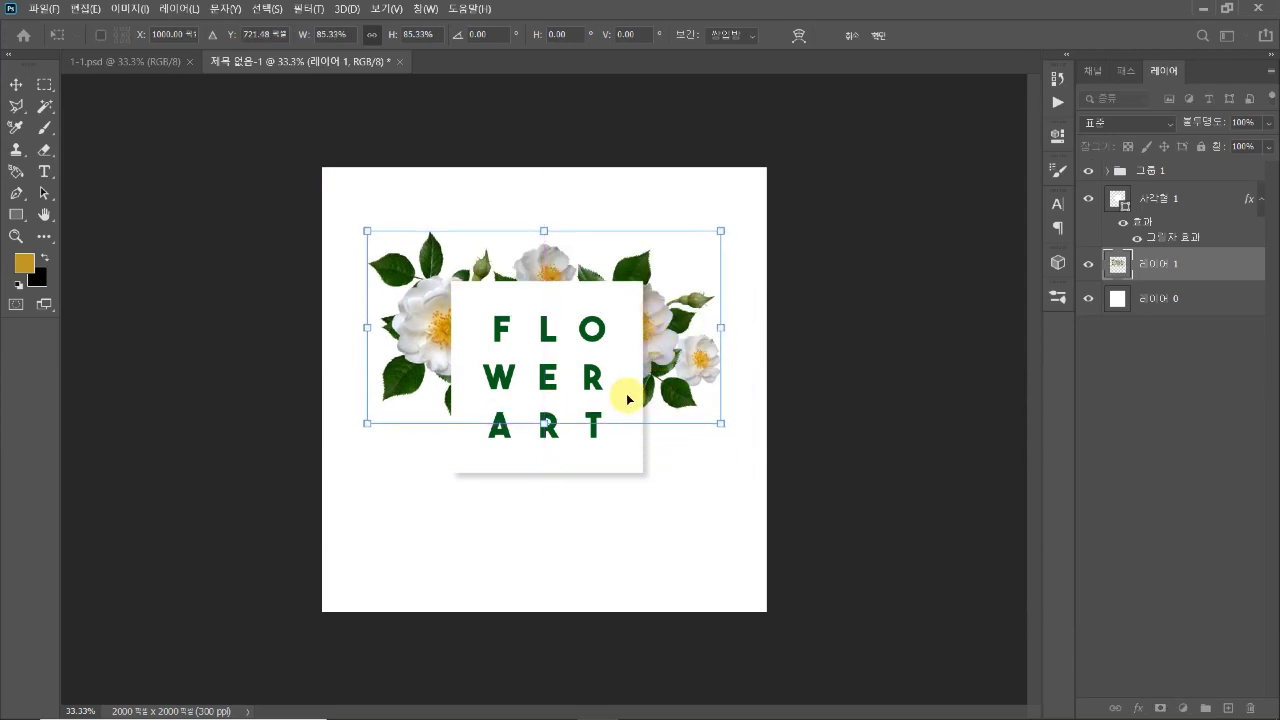
pyautogui.press('Return')
# Step: Duplicate the flowers behind the square's lower part, then flip the copy horizontally, tilt it and adjust its size to frame the square
pyautogui.moveTo(636, 399); pyautogui.dragTo(665, 441)
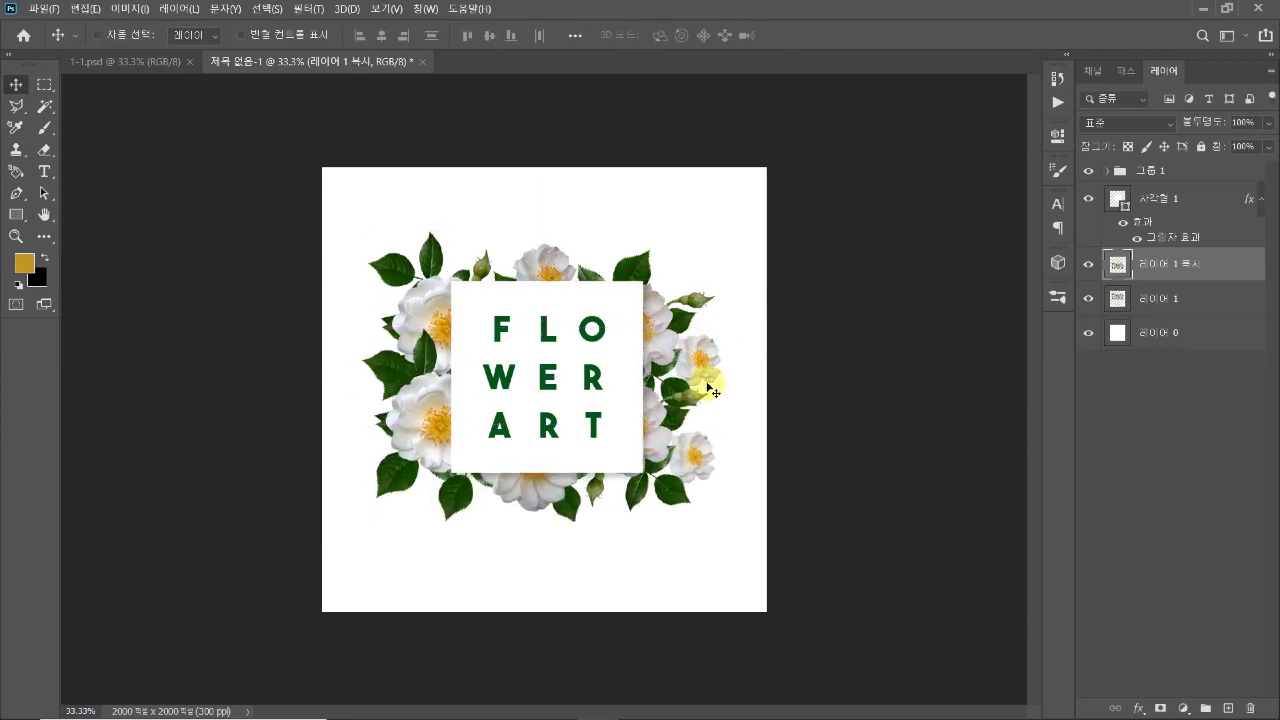
pyautogui.hotkey('ctrl', 't')
pyautogui.rightClick(657, 461)
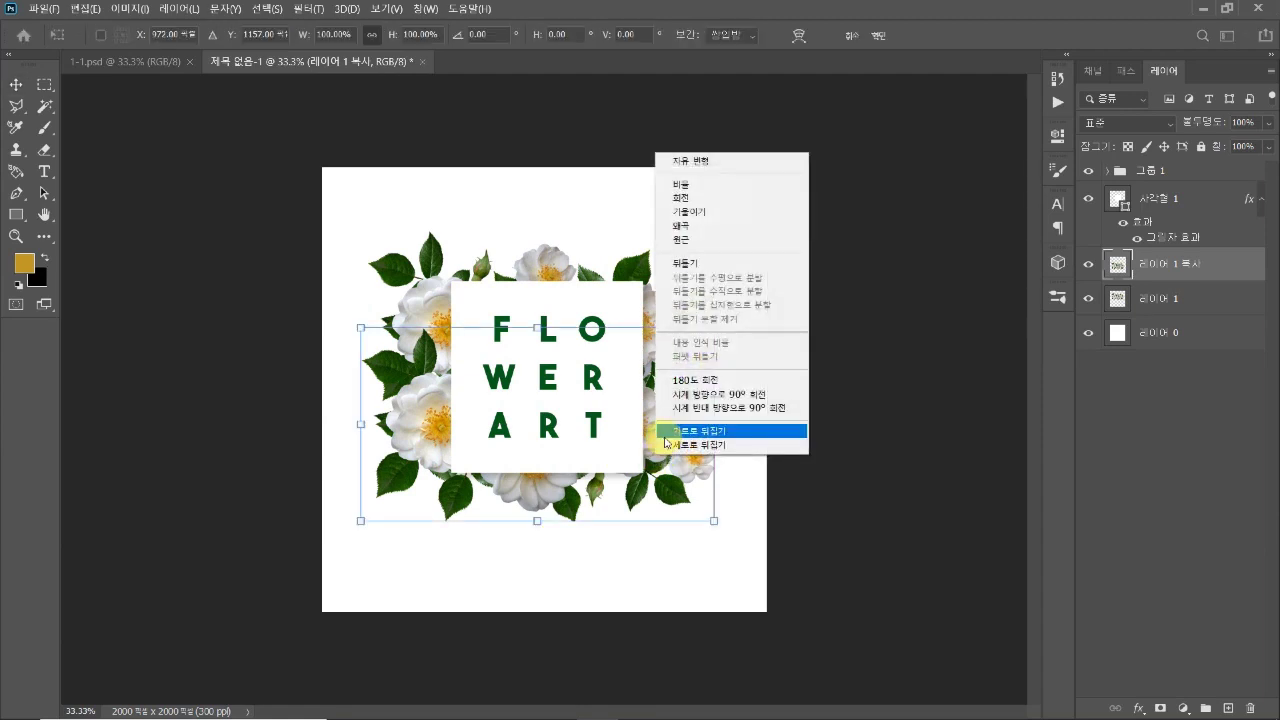
pyautogui.click(665, 431)
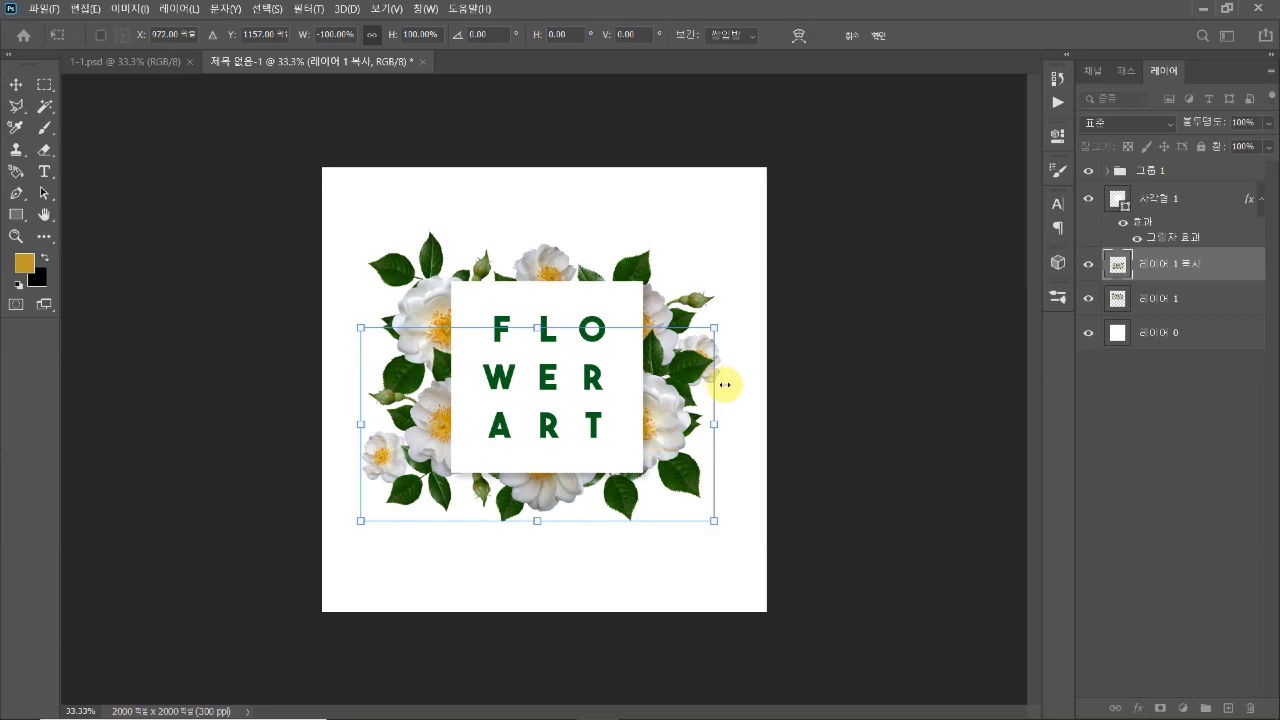
pyautogui.moveTo(732, 390); pyautogui.dragTo(663, 454)
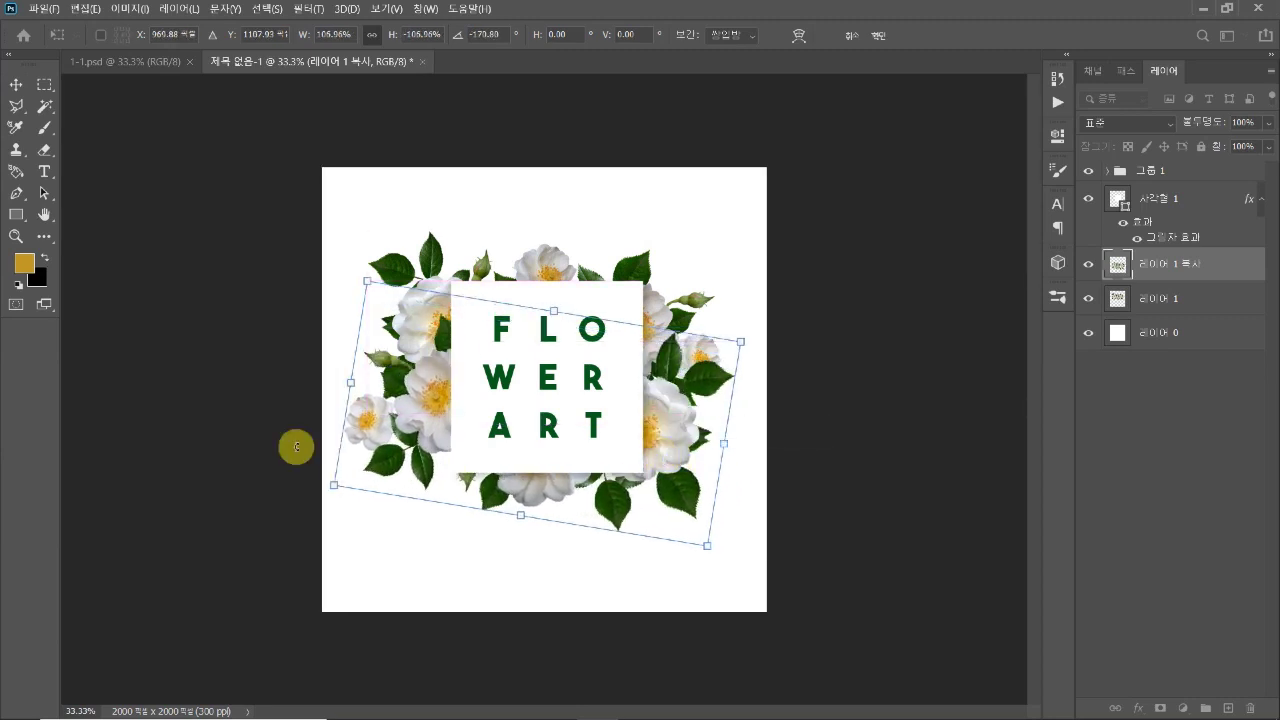
pyautogui.moveTo(357, 385); pyautogui.dragTo(366, 384)
pyautogui.moveTo(721, 443); pyautogui.dragTo(676, 462)
pyautogui.press('Return')
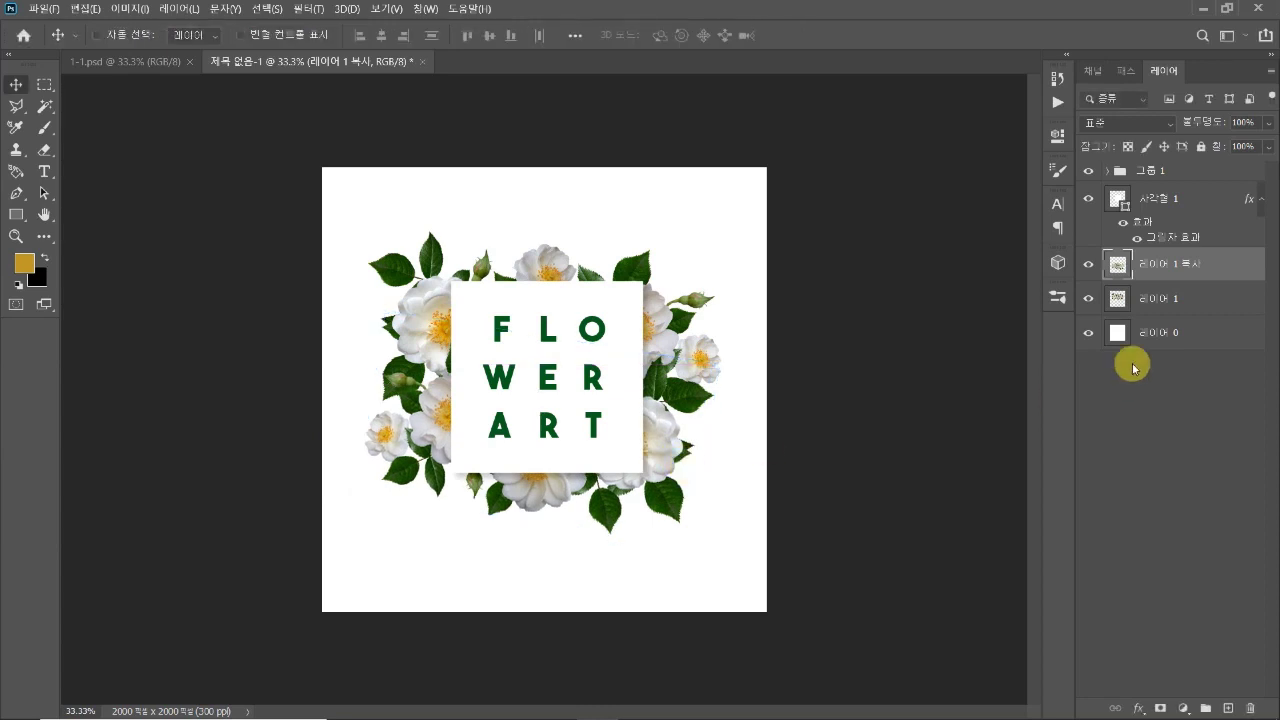
# Step: Group both flower layers and brighten the group with a clipped Hue/Saturation adjustment at saturation +29 and lightness about +18
pyautogui.keyDown('shift'); pyautogui.click(1168, 300); pyautogui.keyUp('shift')
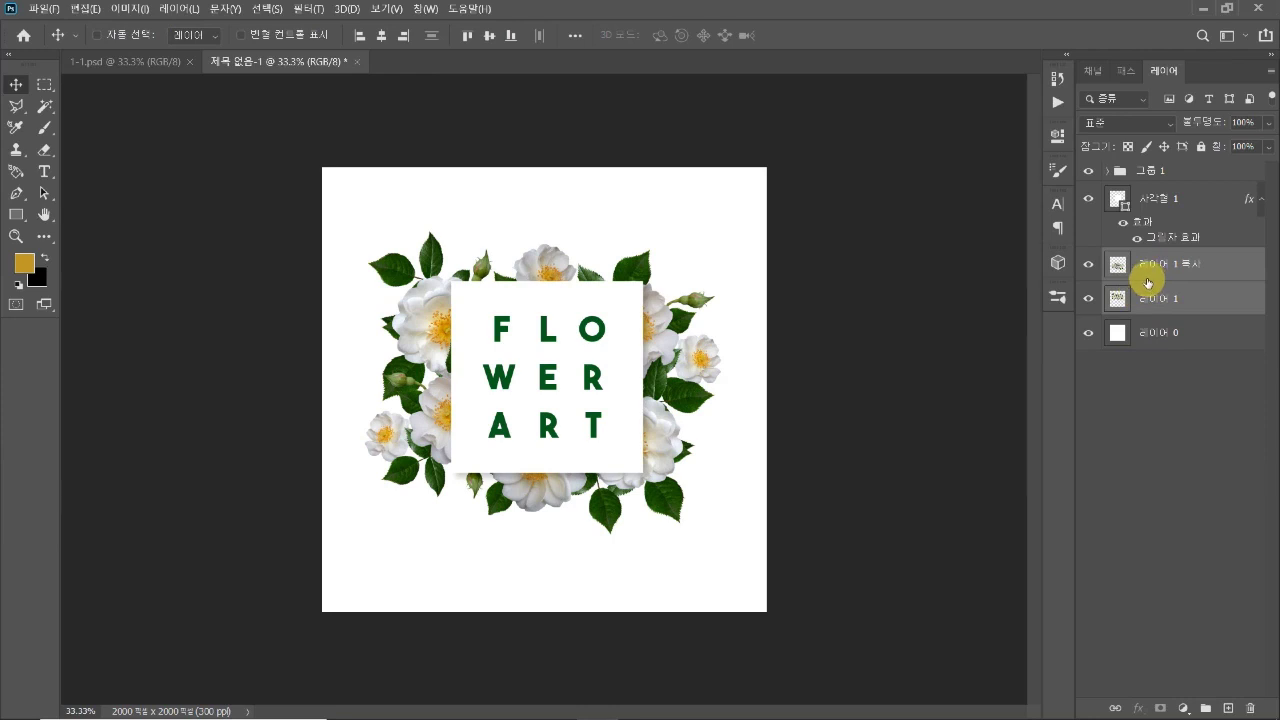
pyautogui.hotkey('ctrl', 'g')
pyautogui.click(1183, 708)
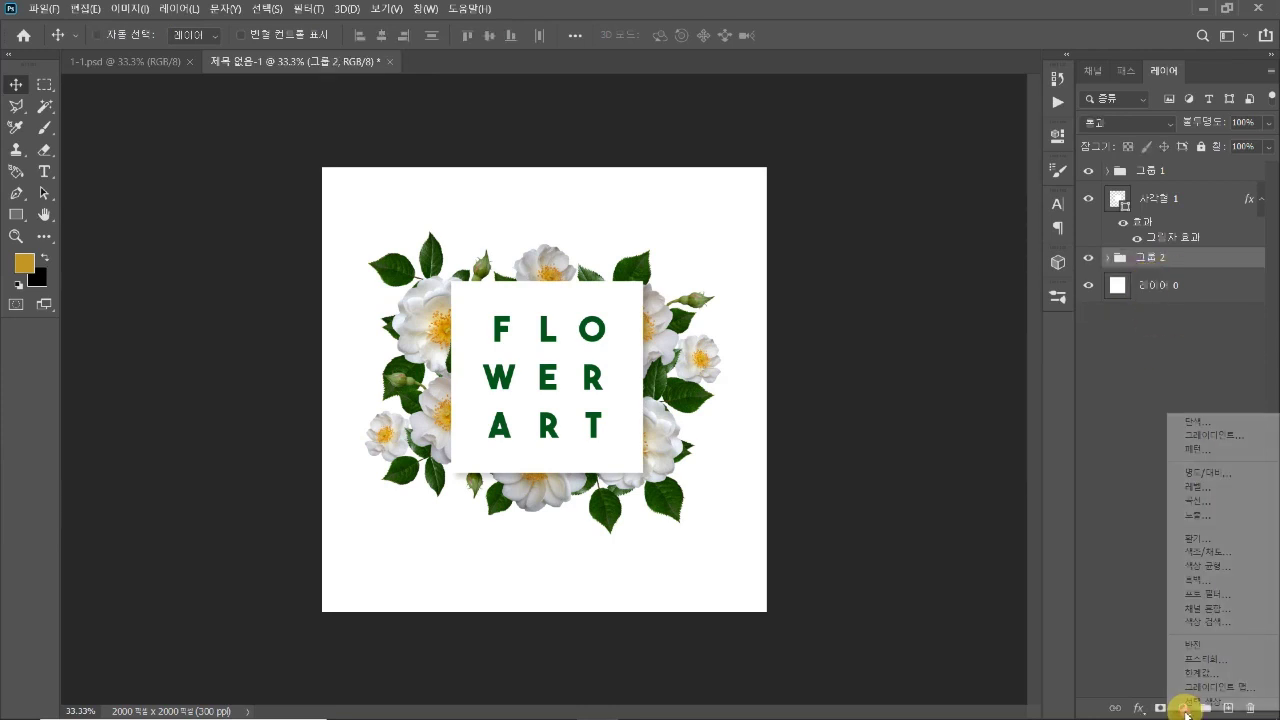
pyautogui.click(1222, 552)
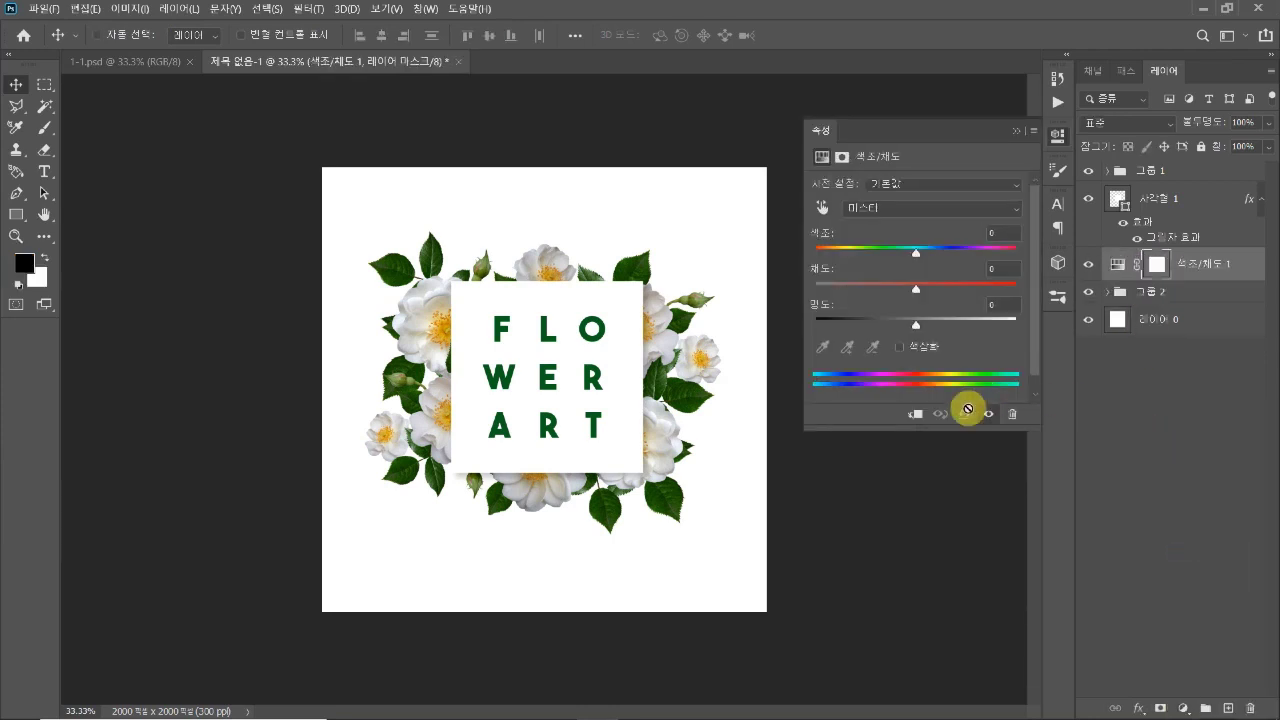
pyautogui.click(915, 414)
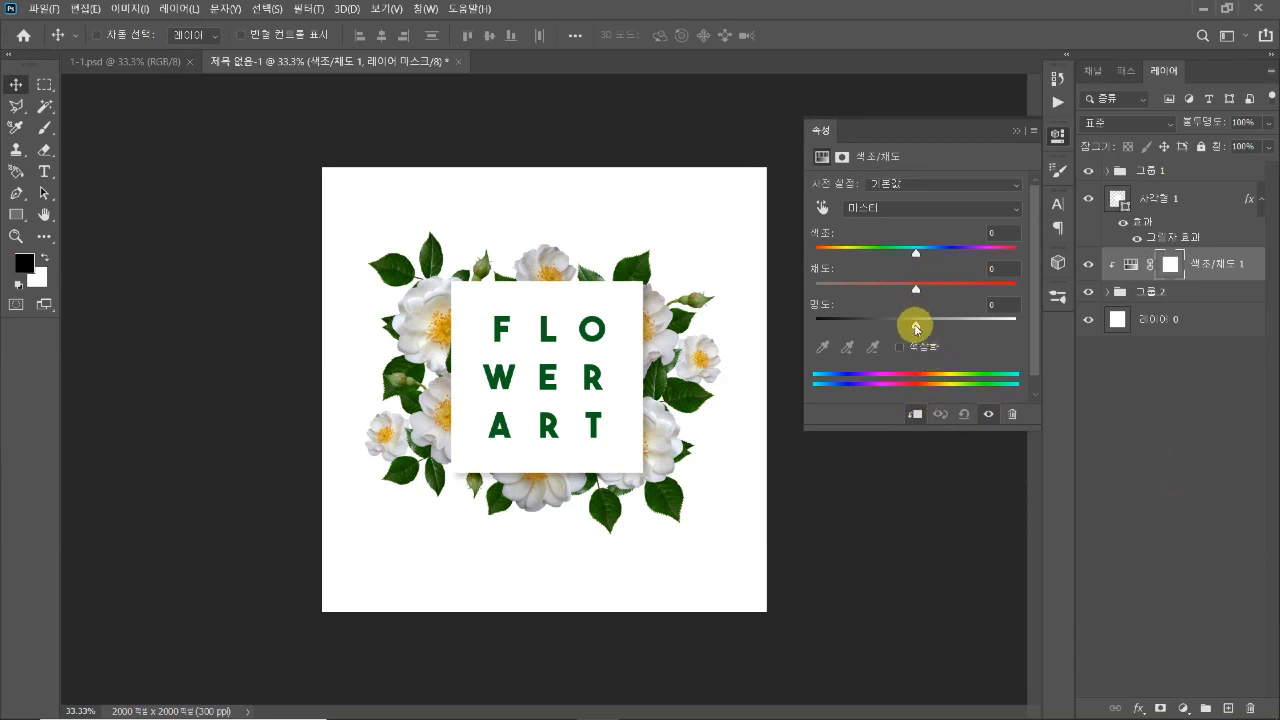
pyautogui.moveTo(916, 326); pyautogui.dragTo(950, 299)
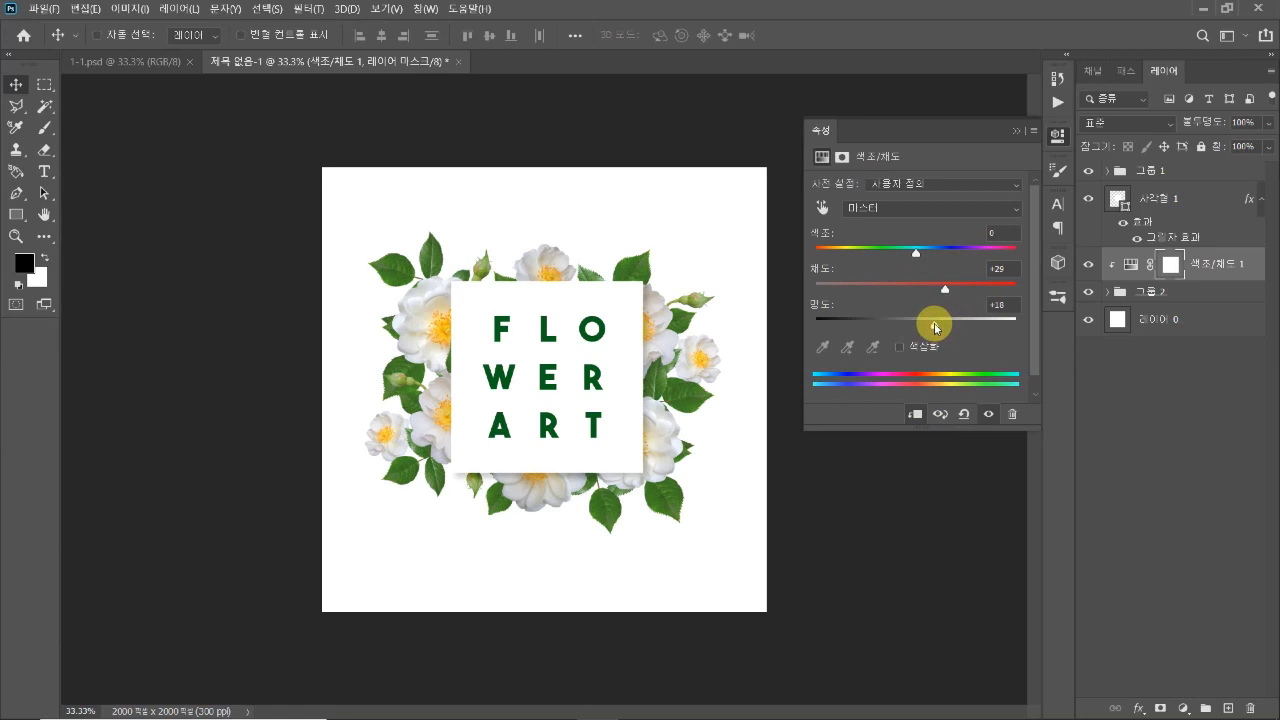
pyautogui.click(1057, 138)
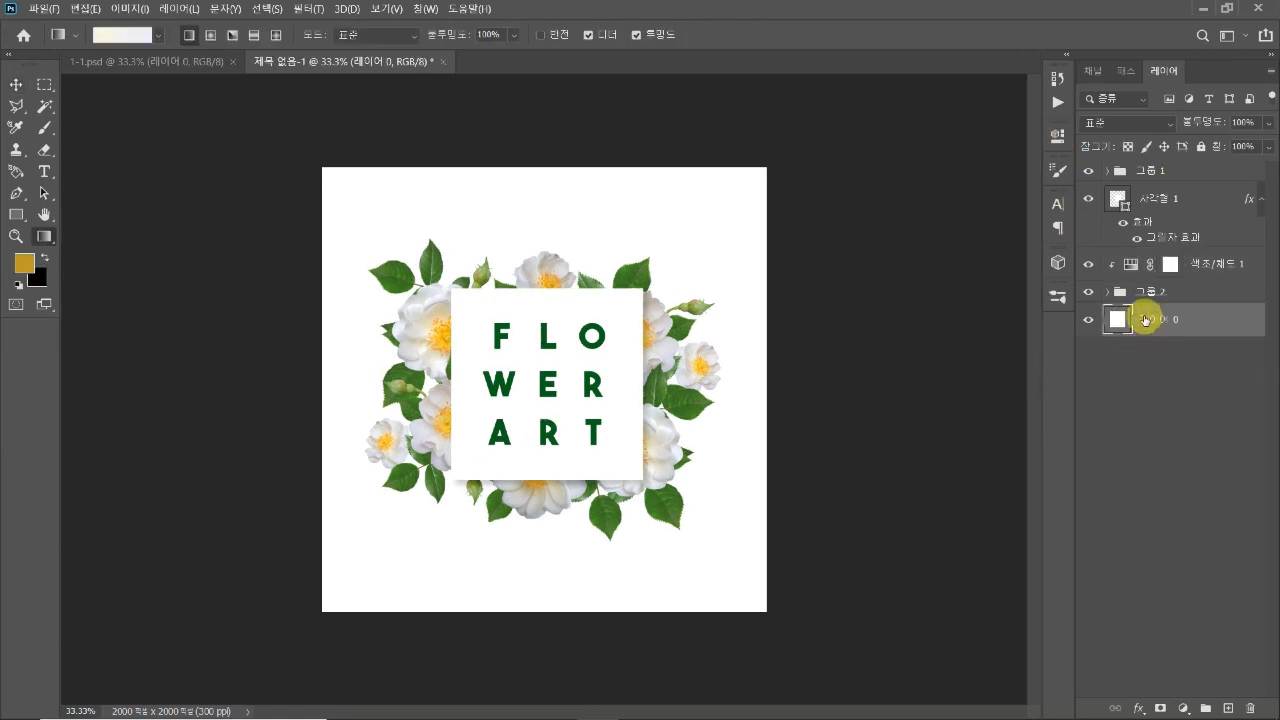
# Step: Fill the background layer with the 무지갯빛_01 gradient, running diagonally from the canvas's upper-left to its lower-right corner
pyautogui.click(1089, 320)
pyautogui.click(1089, 320)
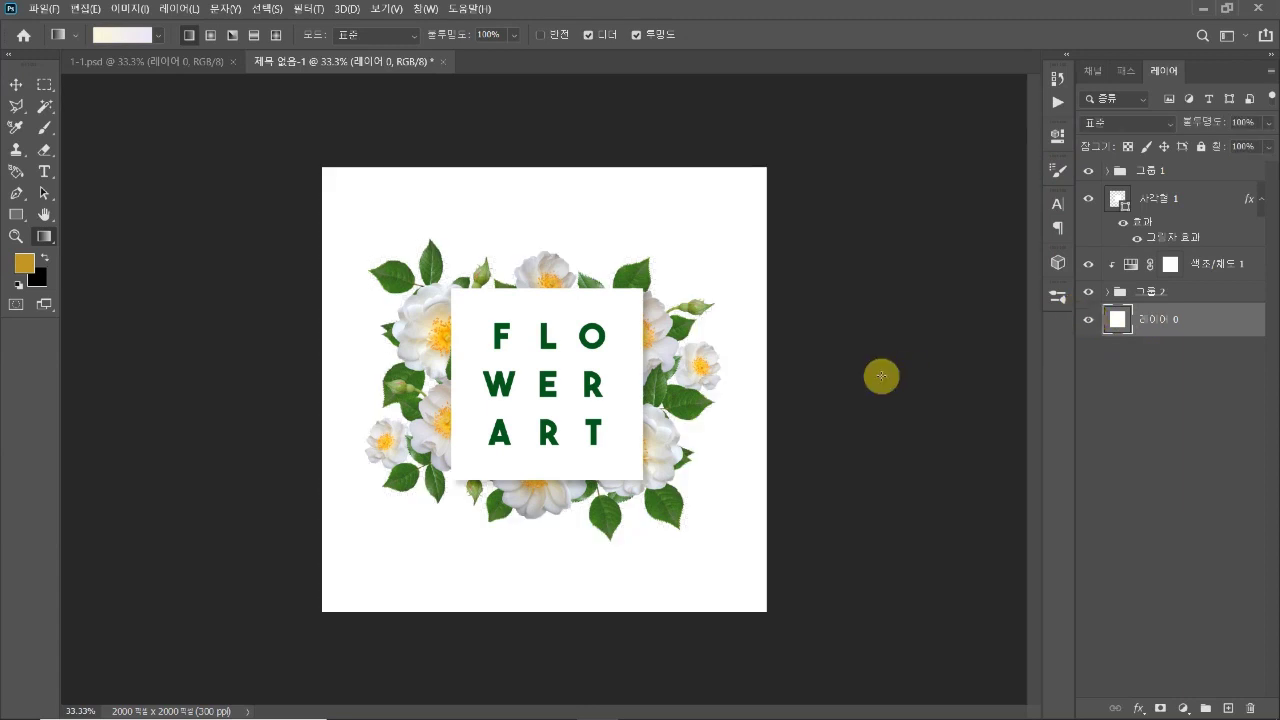
pyautogui.click(118, 35)
pyautogui.scroll(-5, 838, 300)
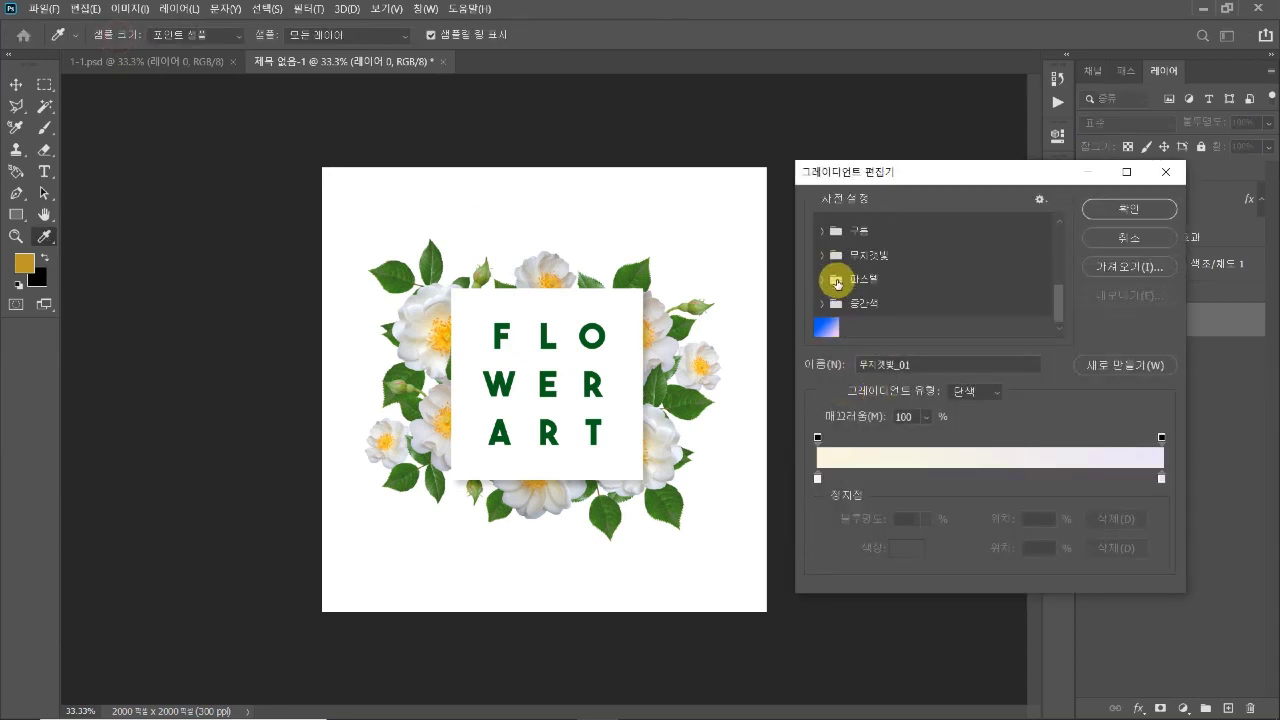
pyautogui.click(822, 264)
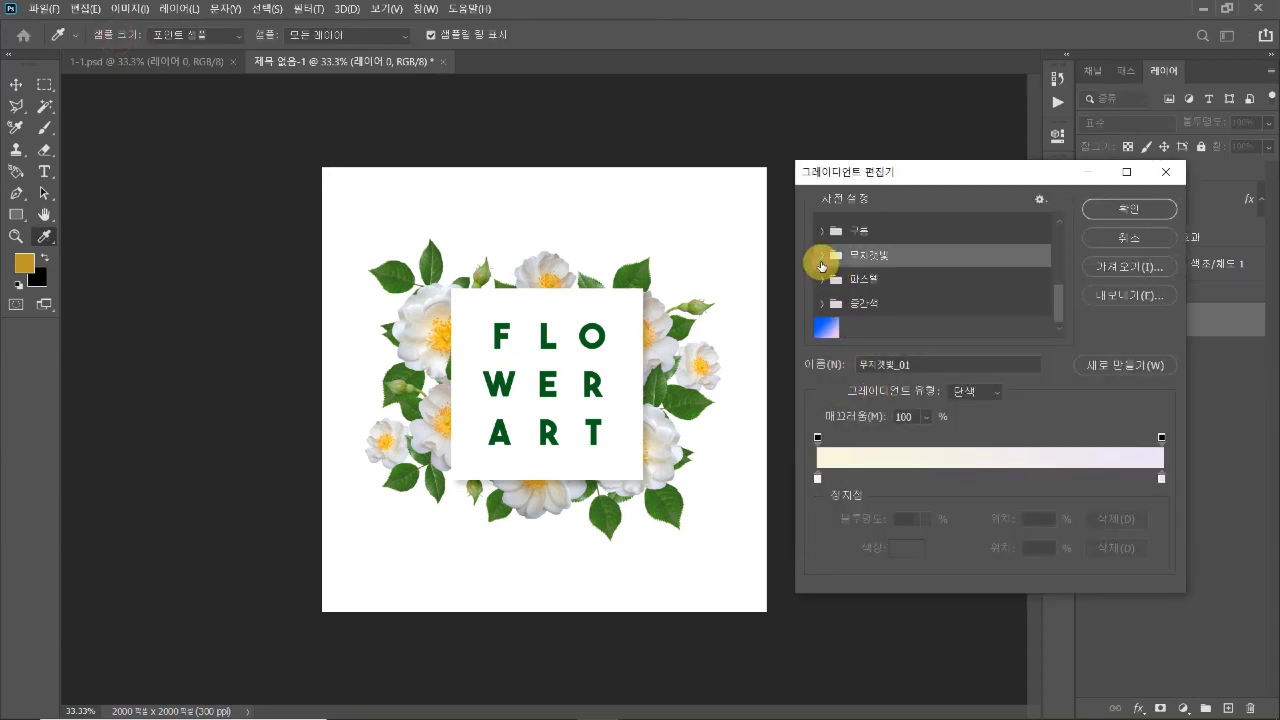
pyautogui.click(821, 254)
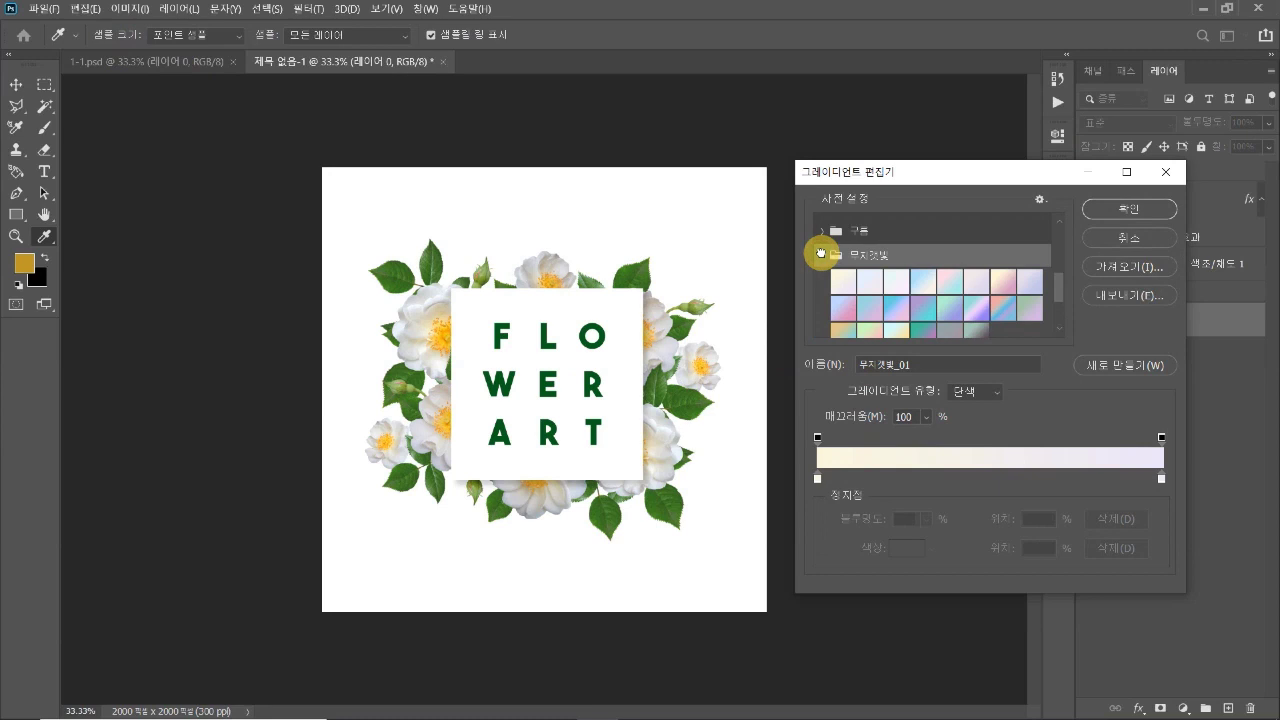
pyautogui.click(845, 281)
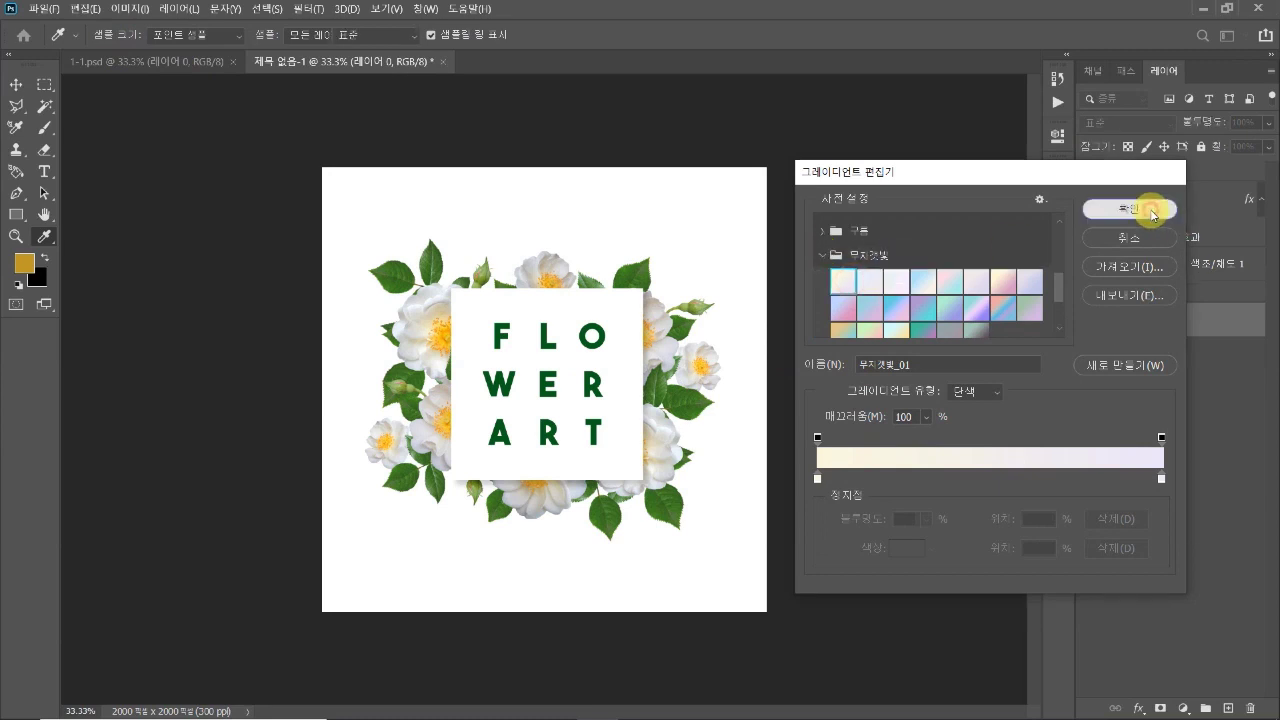
pyautogui.click(1152, 214)
pyautogui.moveTo(368, 206); pyautogui.dragTo(749, 594)
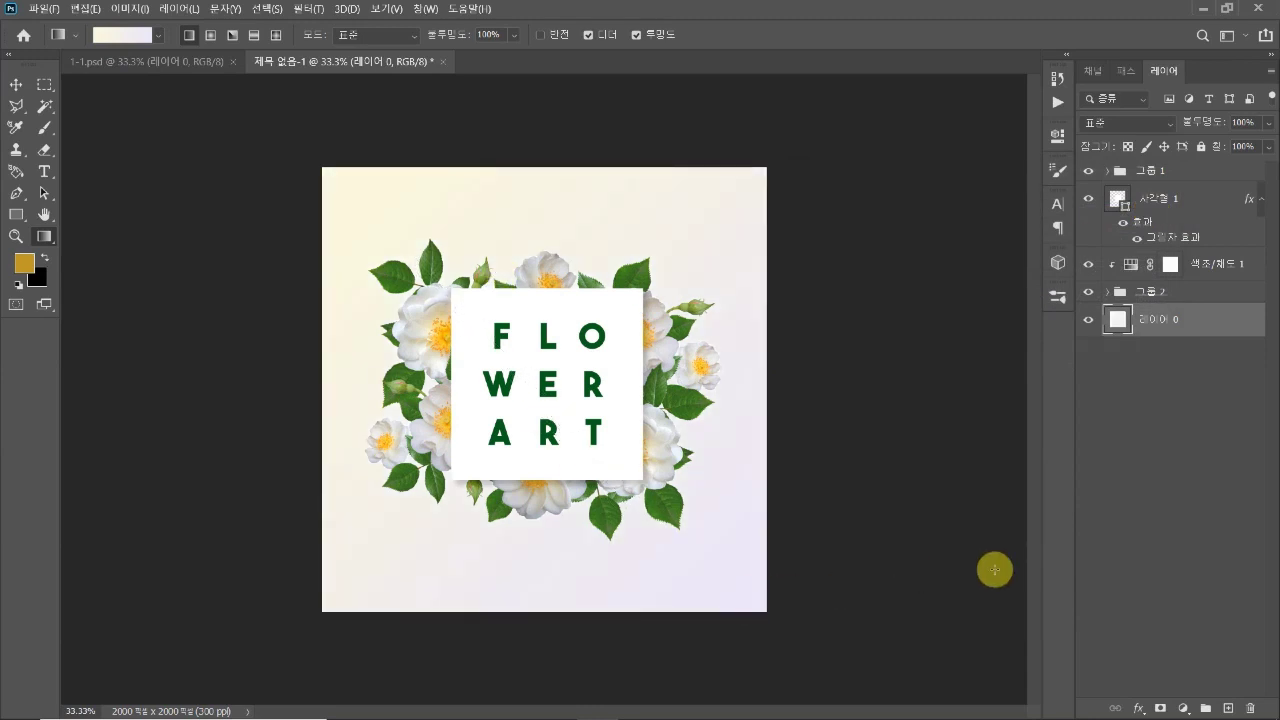
# Step: Scale the letter group, the square and the flowers with their adjustment layer together to 106.14%
pyautogui.press('v')
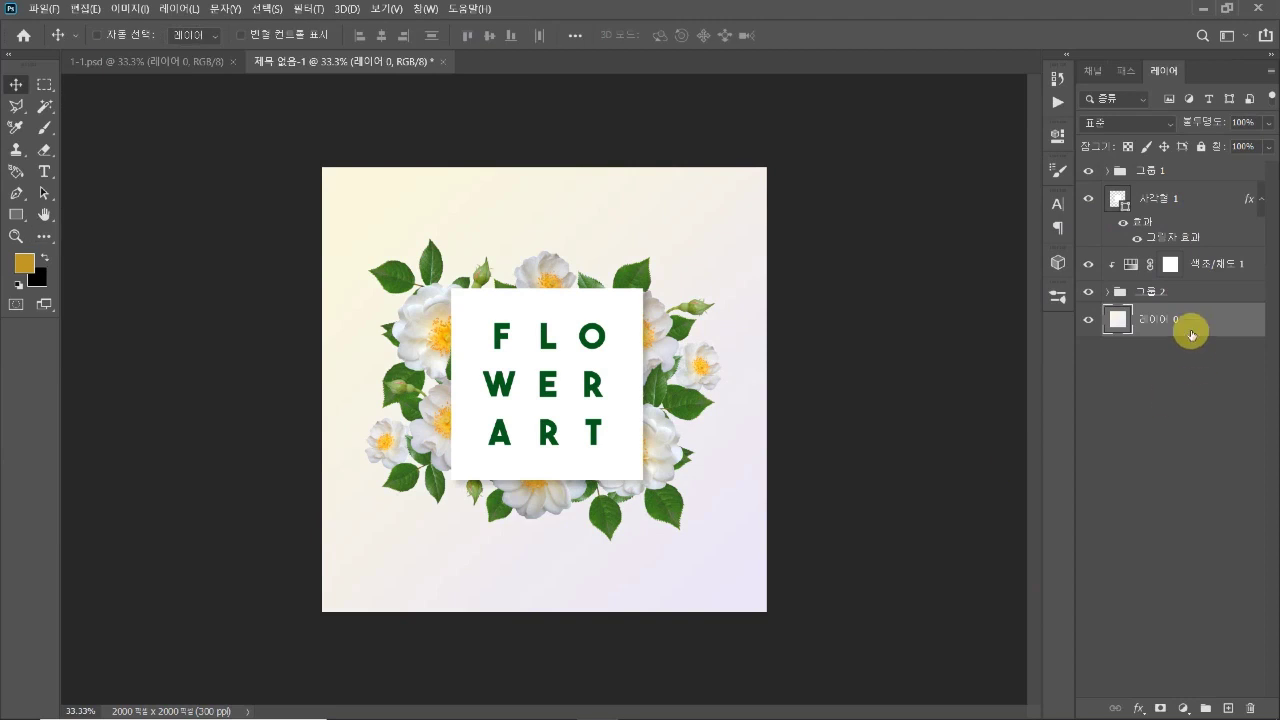
pyautogui.click(1160, 292)
pyautogui.keyDown('shift'); pyautogui.click(1148, 172); pyautogui.keyUp('shift')
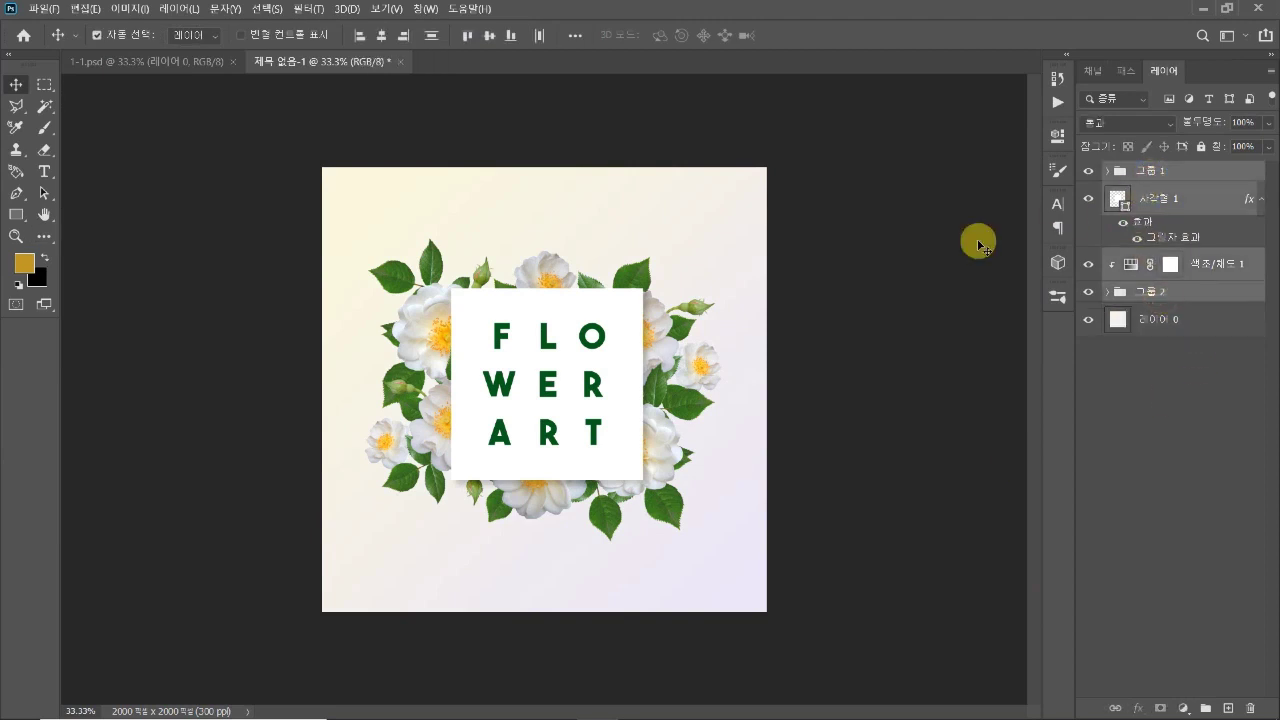
pyautogui.hotkey('ctrl', 't')
pyautogui.moveTo(540, 546); pyautogui.dragTo(543, 556)
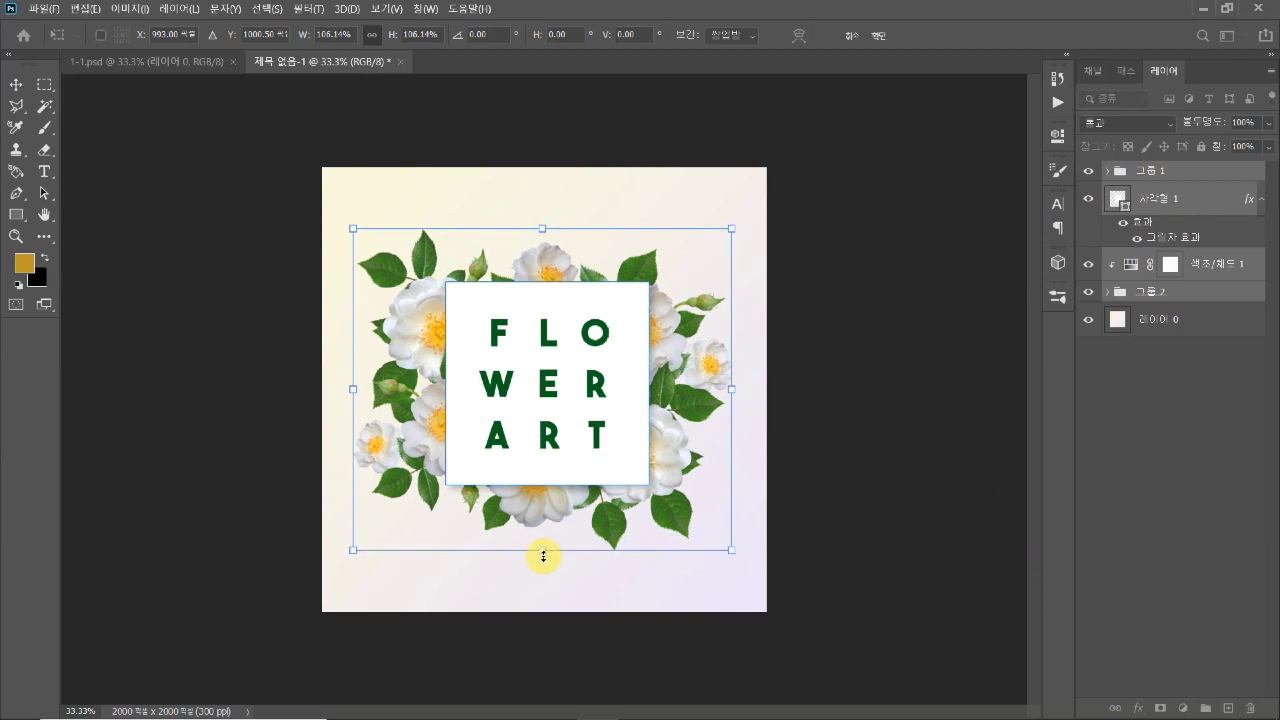
pyautogui.press('Return')
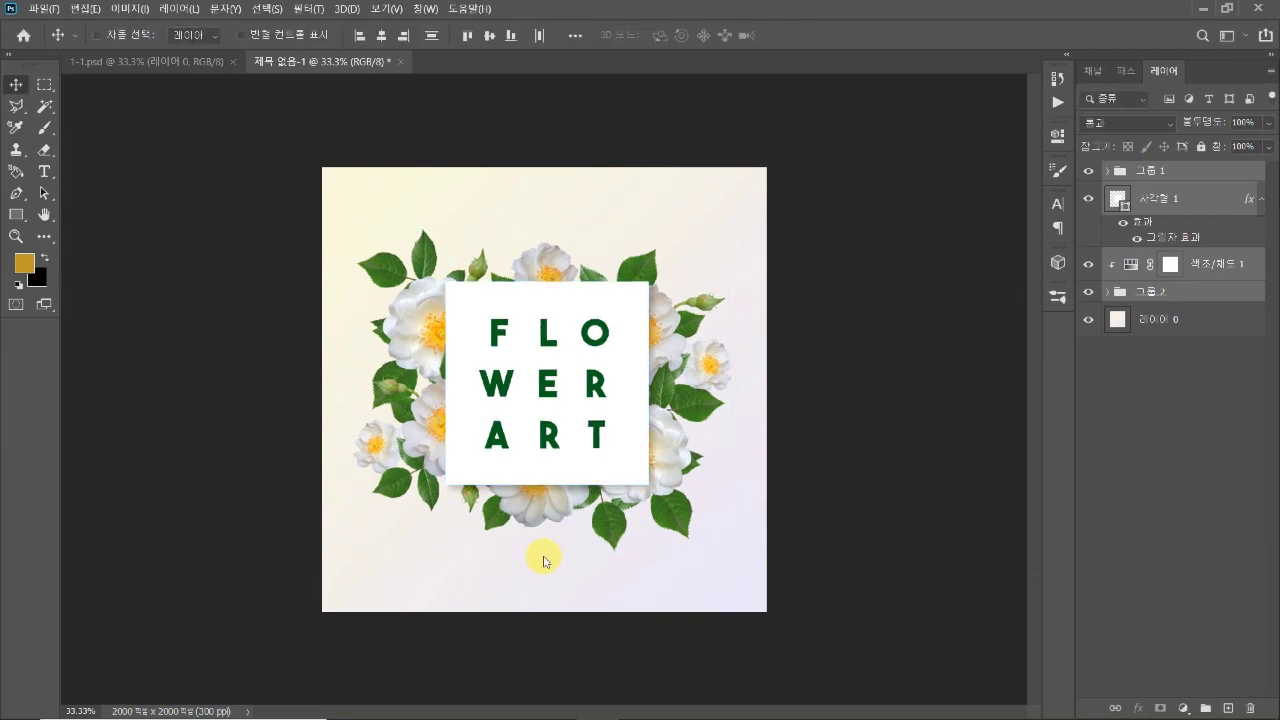